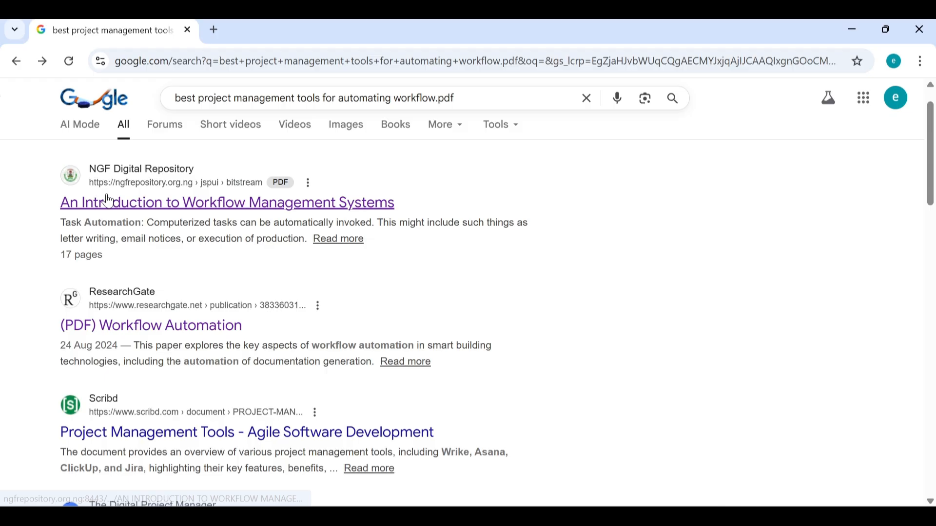
# Step: Open the 'An Introduction to Workflow Management Systems' PDF and read down through page 2
pyautogui.click(108, 202)
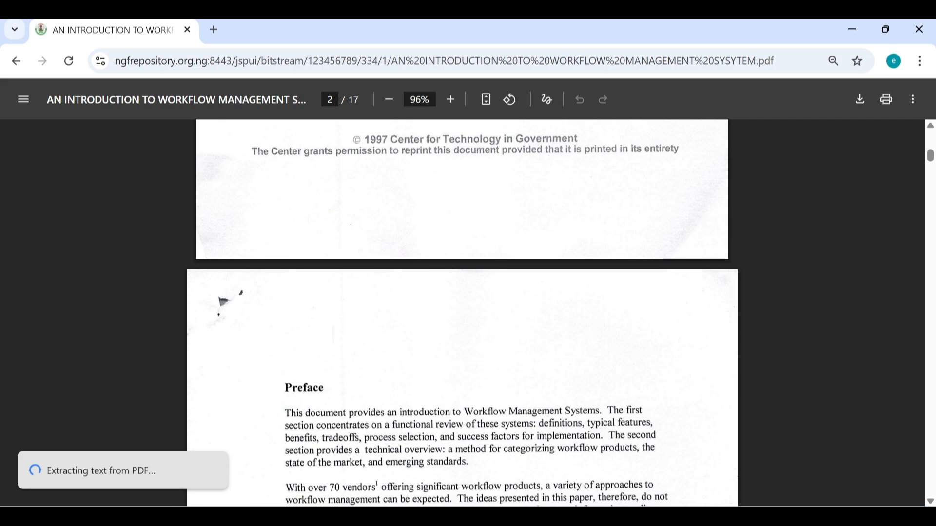
pyautogui.scroll(-8, 462, 312)
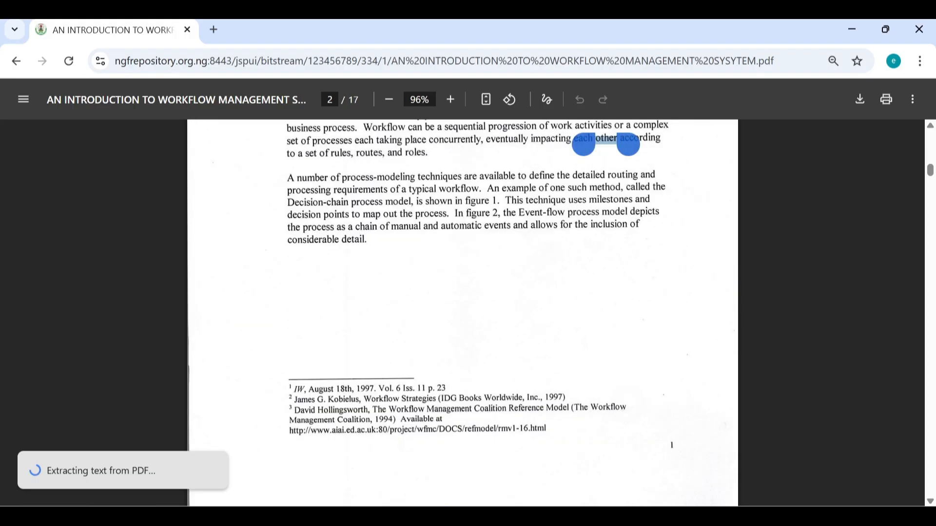
pyautogui.scroll(-3, 462, 312)
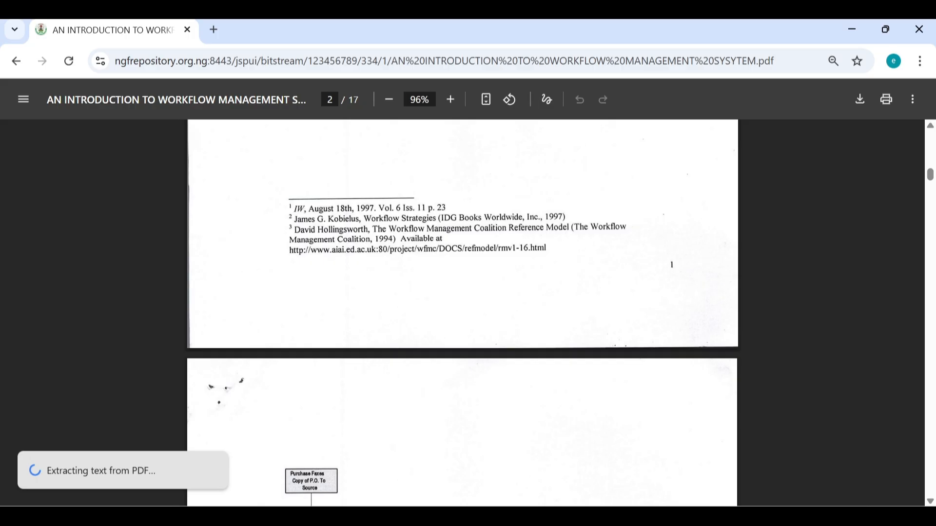
# Step: Scroll further through the workflow management paper in the PDF viewer
pyautogui.scroll(-5, 423, 320)
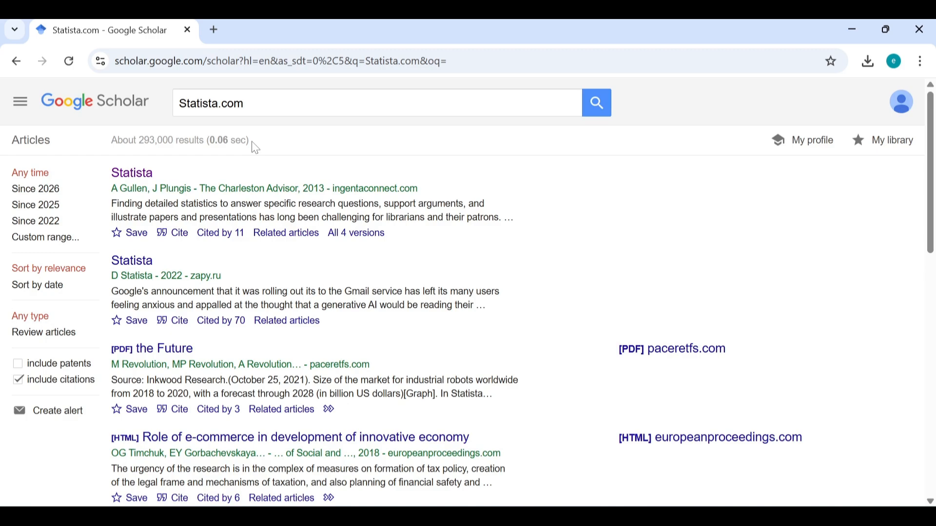
# Step: Open the first 'Statista' result from The Charleston Advisor (2013) on Ingenta Connect
pyautogui.click(132, 172)
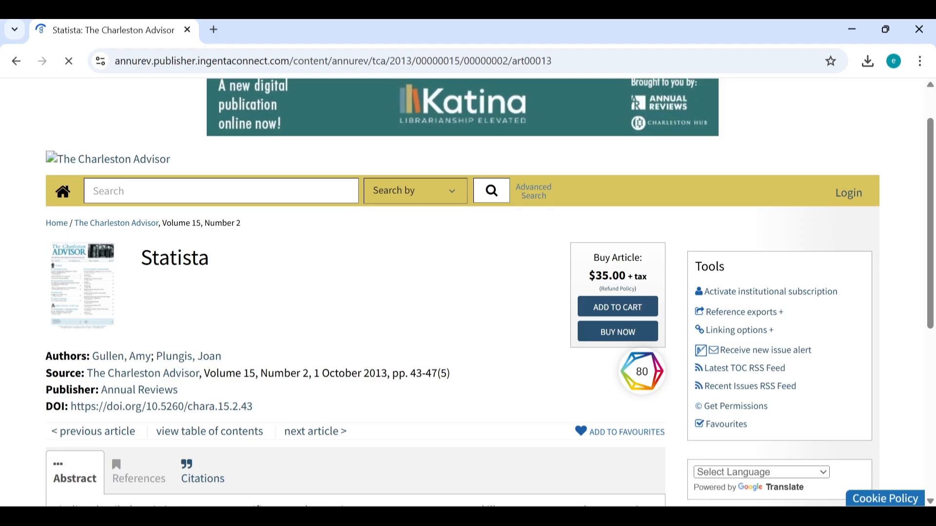
# Step: Scroll down the Ingenta Connect Statista article page
pyautogui.scroll(-2, 462, 292)
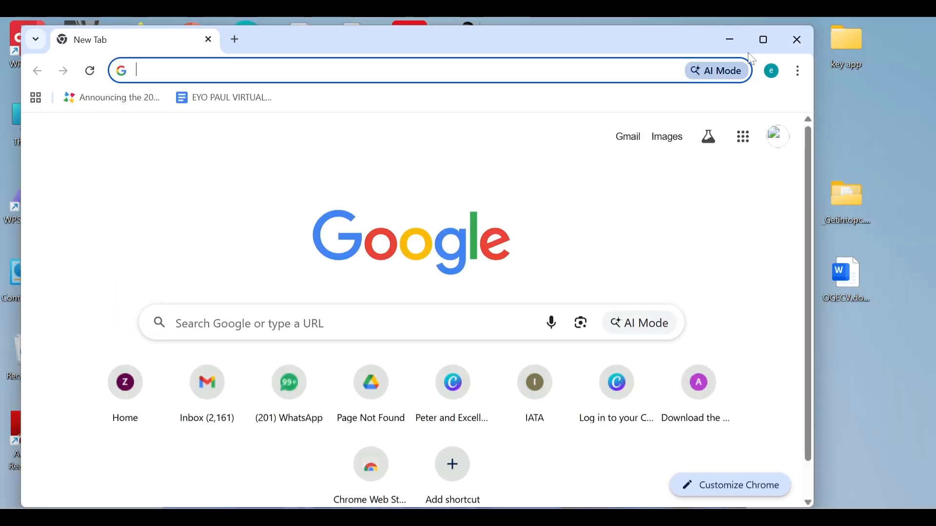
# Step: Maximize the Chrome window and browse the Google apps launcher list
pyautogui.click(766, 43)
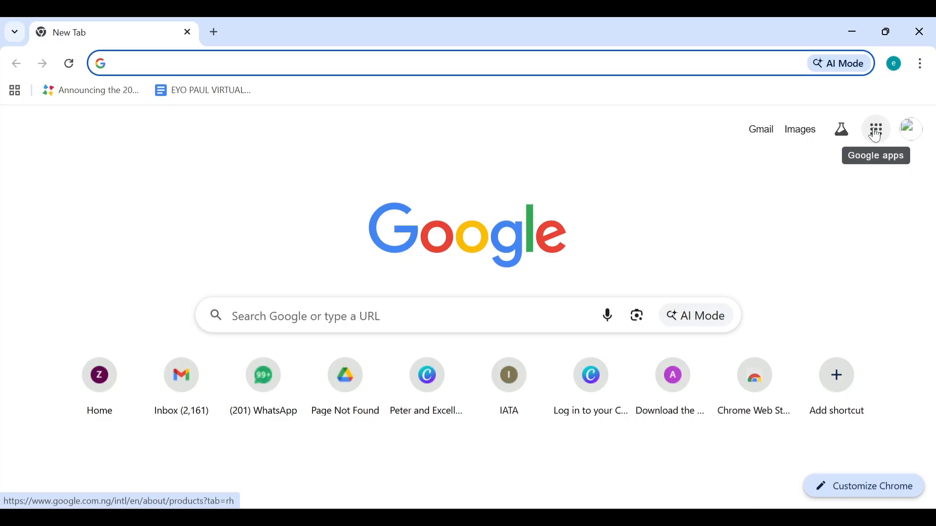
pyautogui.click(879, 135)
pyautogui.click(879, 135)
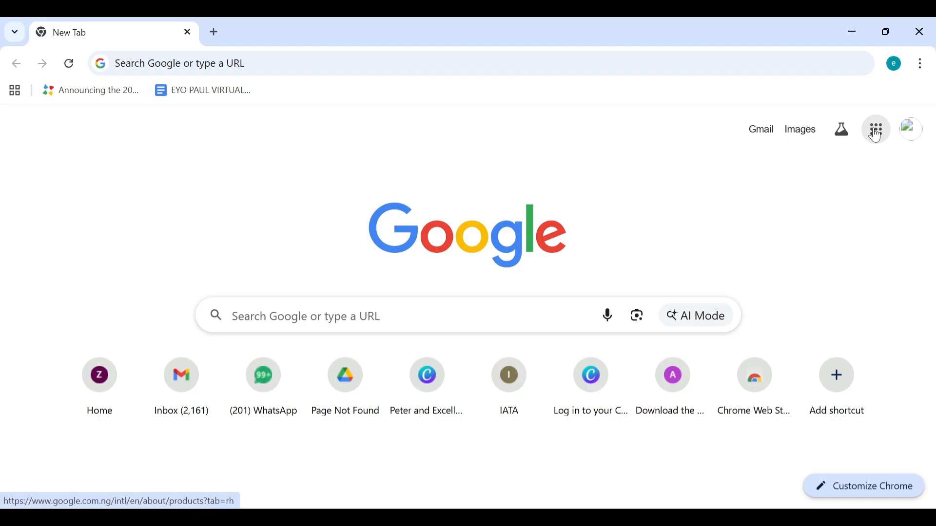
pyautogui.click(876, 132)
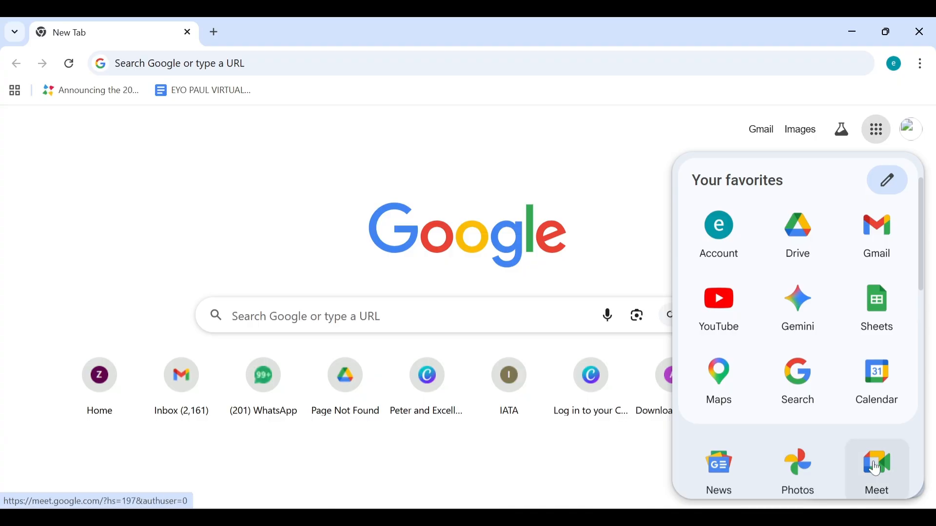
pyautogui.scroll(-4, 876, 469)
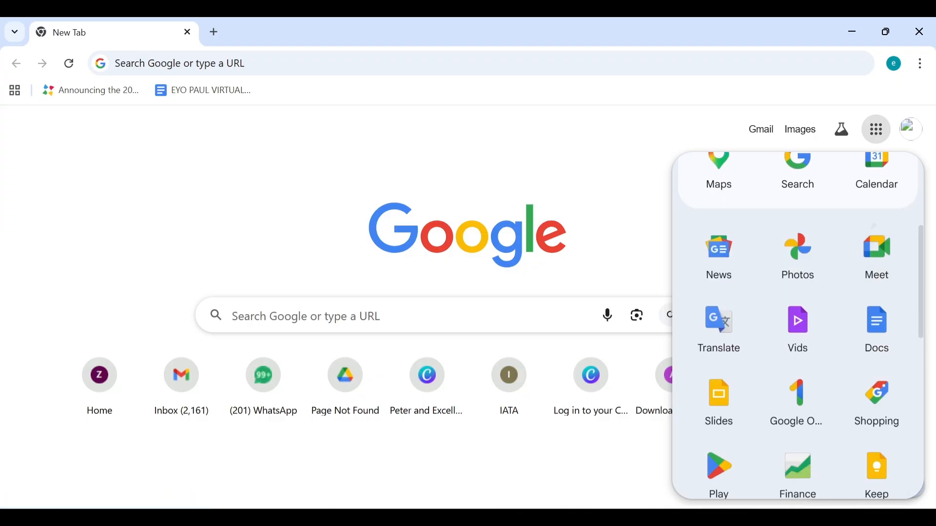
pyautogui.scroll(-5, 799, 327)
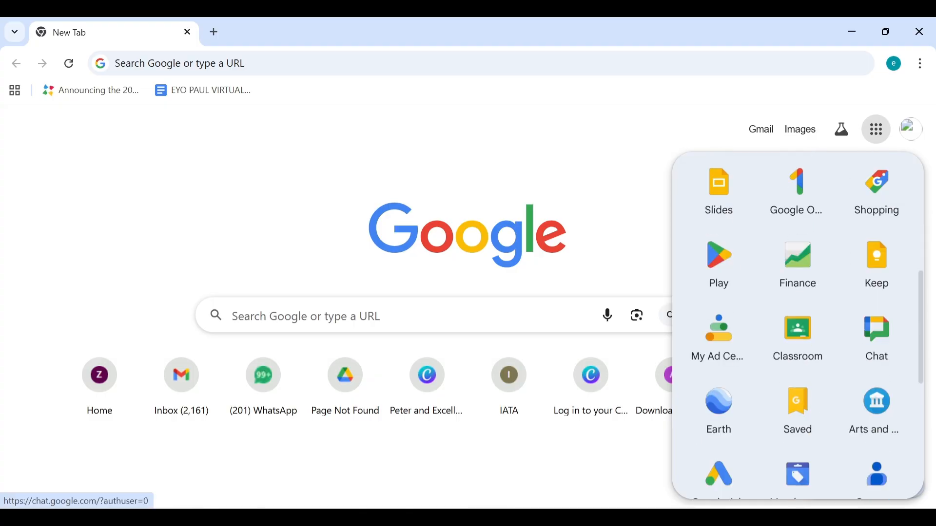
pyautogui.scroll(-4, 800, 326)
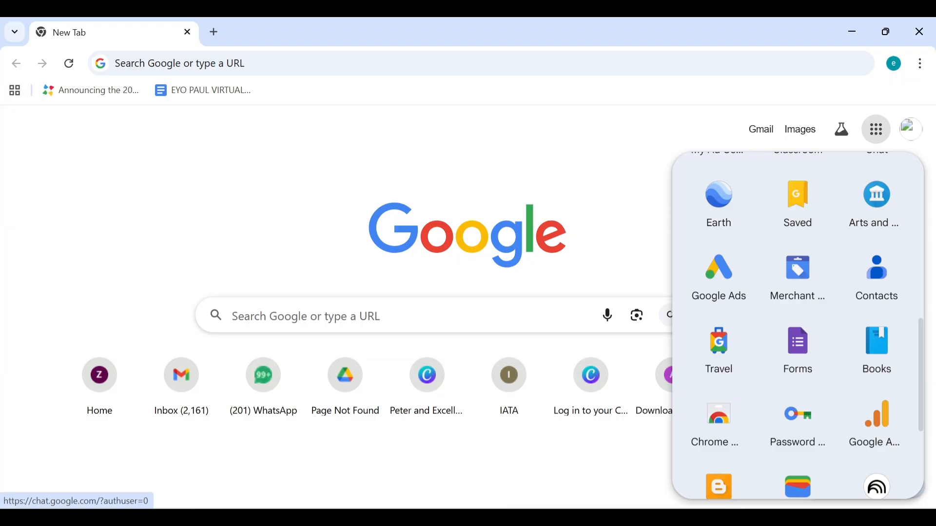
pyautogui.scroll(5, 877, 222)
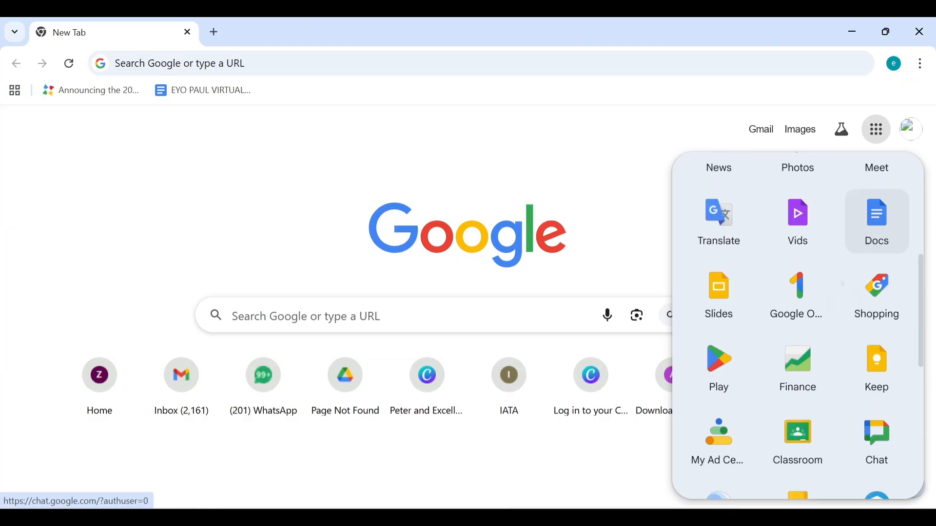
pyautogui.scroll(5, 877, 222)
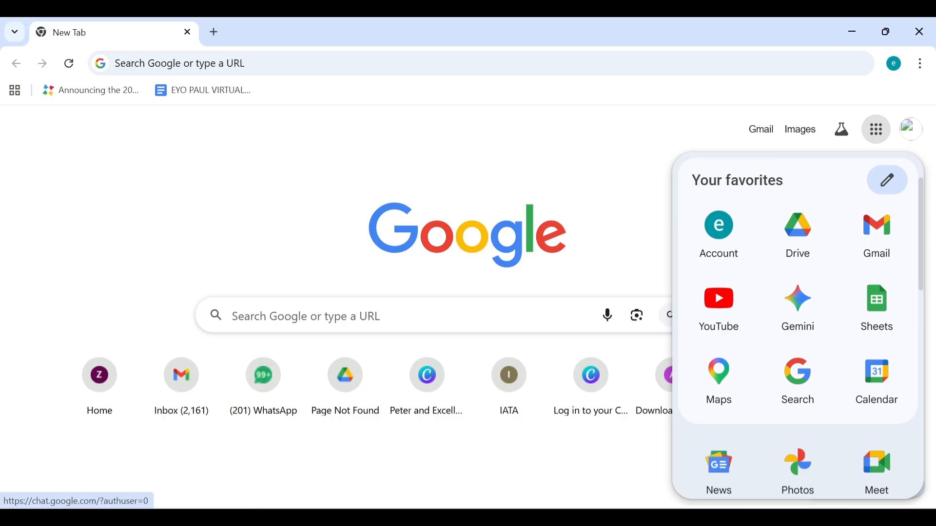
# Step: Launch Google Sheets, then connect Wi-Fi to the Infinix HOT 40i network
pyautogui.click(877, 307)
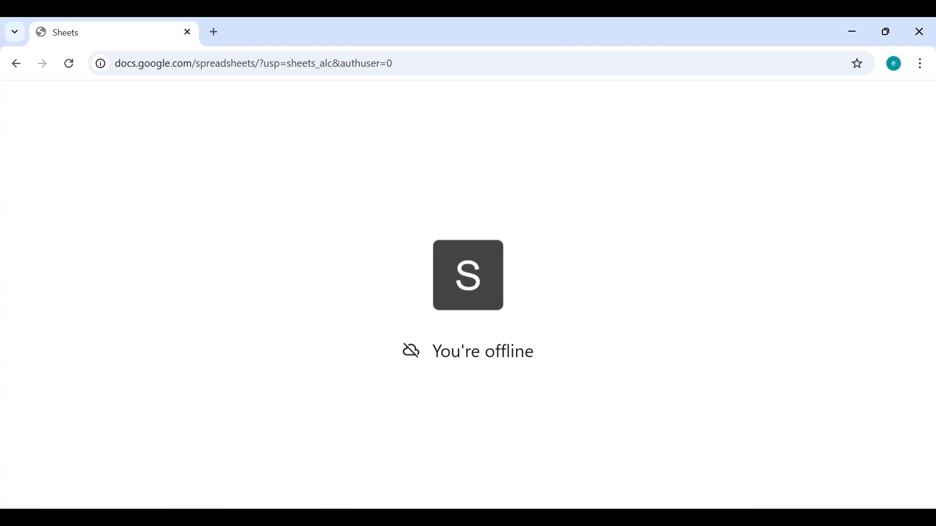
pyautogui.press('super+a')
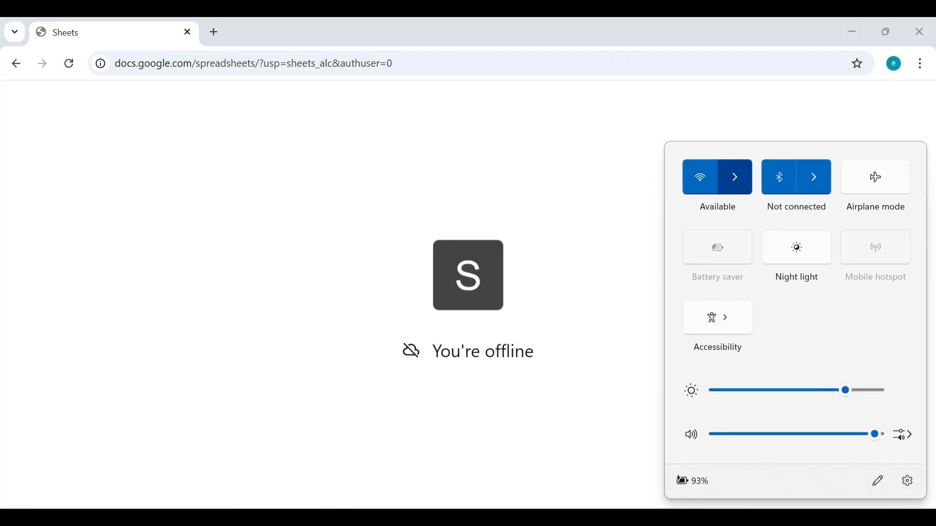
pyautogui.click(734, 177)
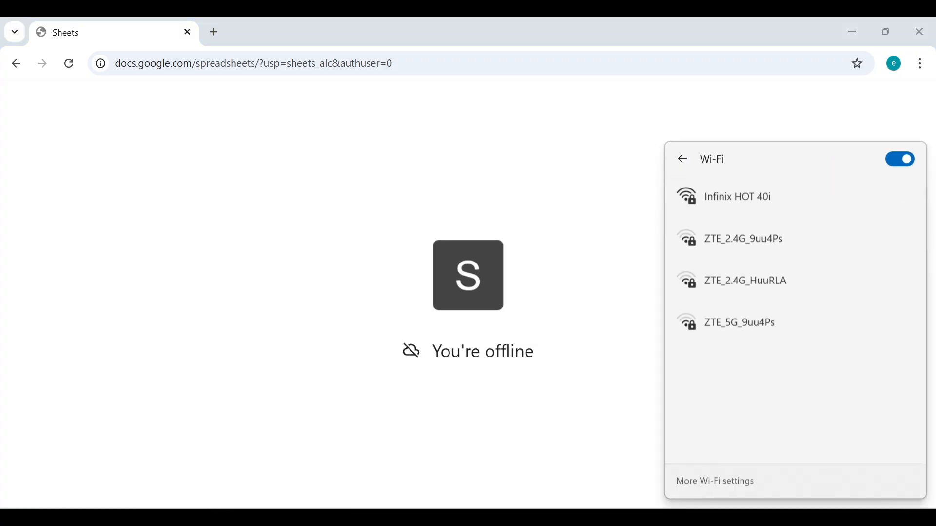
pyautogui.click(796, 194)
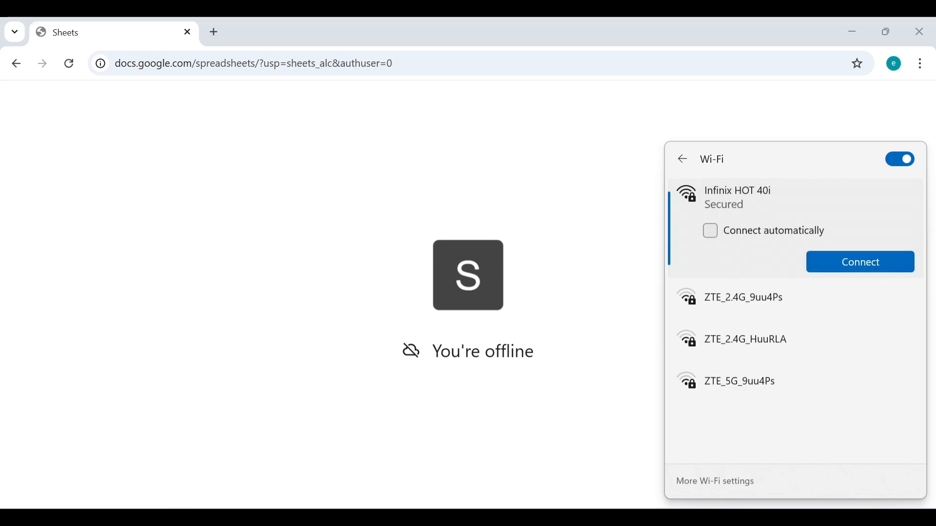
pyautogui.click(860, 262)
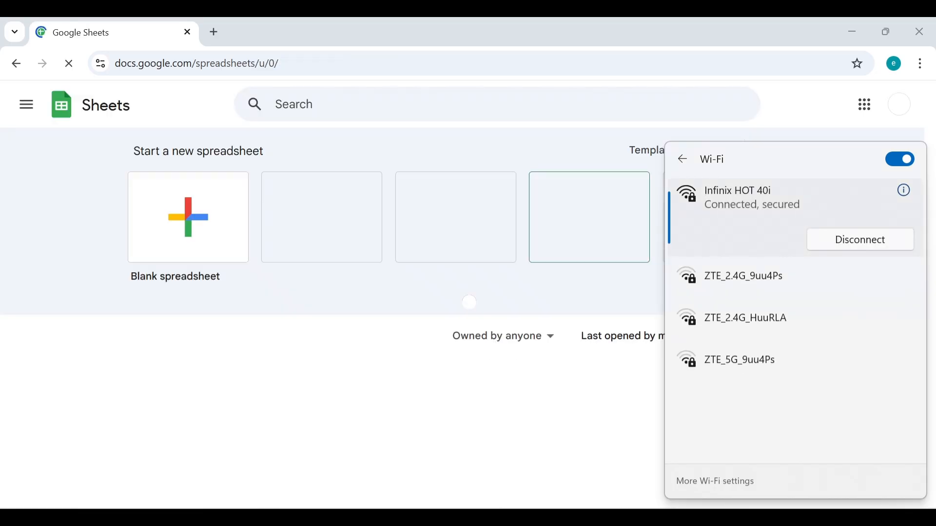
# Step: Dismiss the Wi-Fi flyout, create a blank spreadsheet, and return to the Sheets home page
pyautogui.press('Escape')
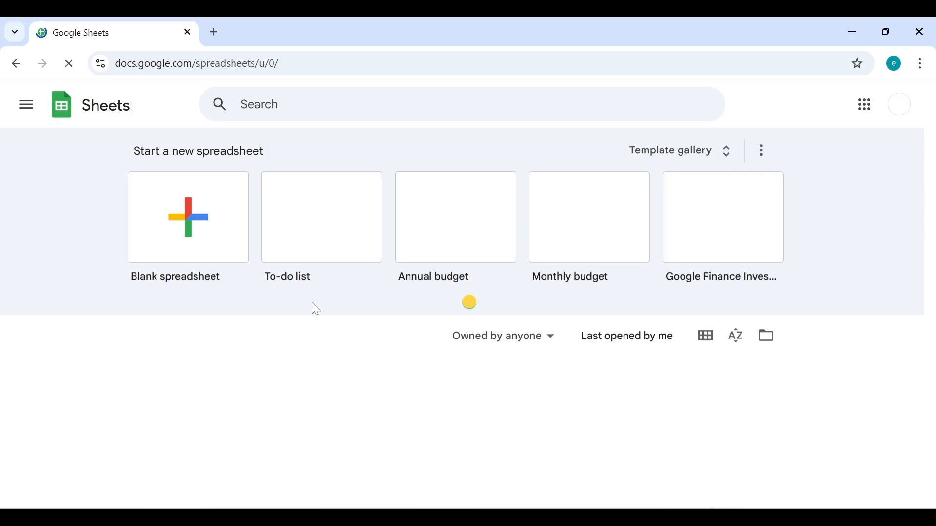
pyautogui.click(221, 231)
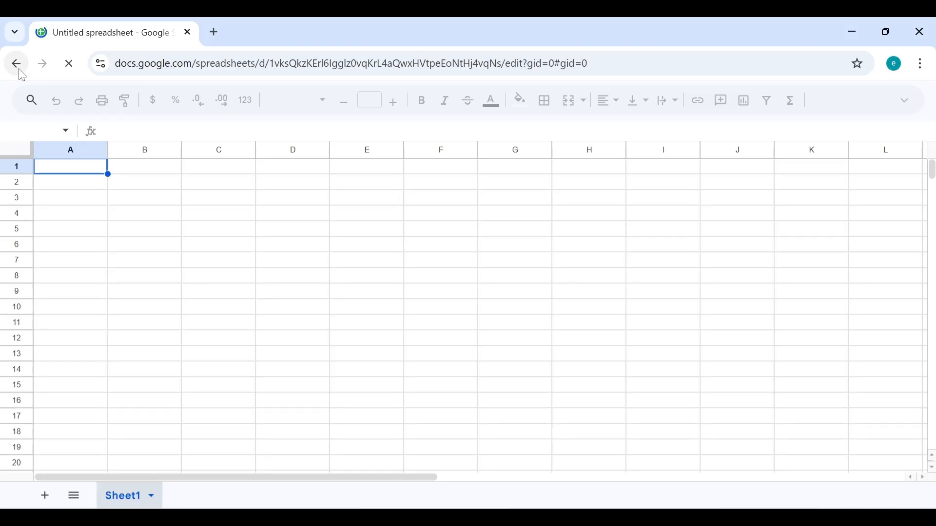
pyautogui.click(20, 72)
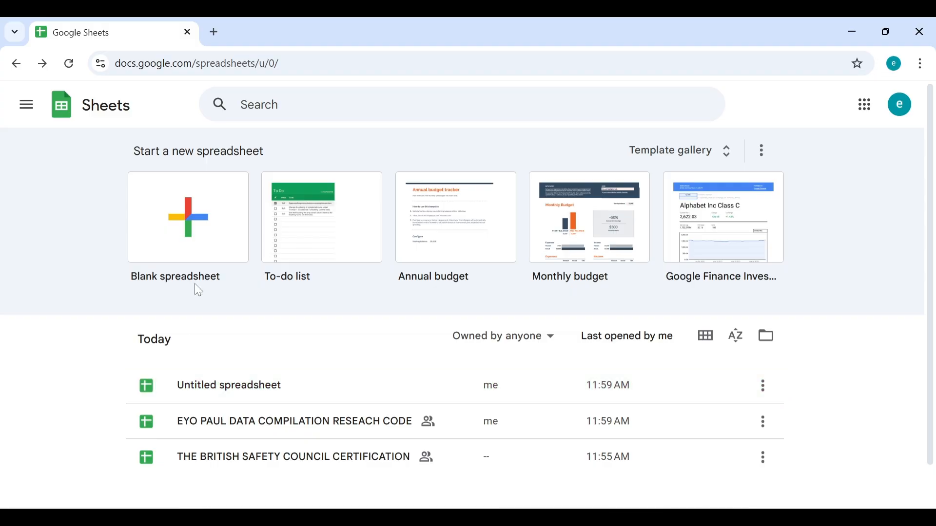
# Step: Open the Untitled spreadsheet and close its Tables suggestions panel
pyautogui.click(217, 230)
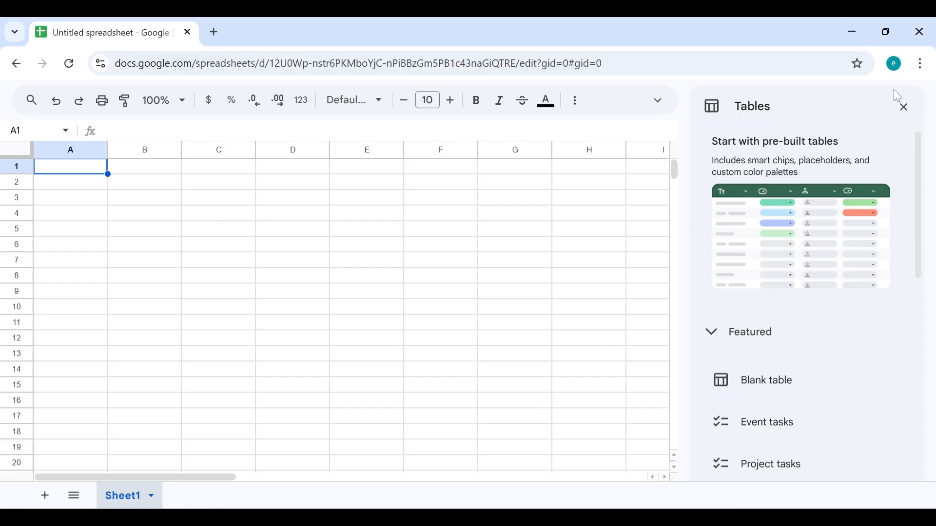
pyautogui.click(908, 109)
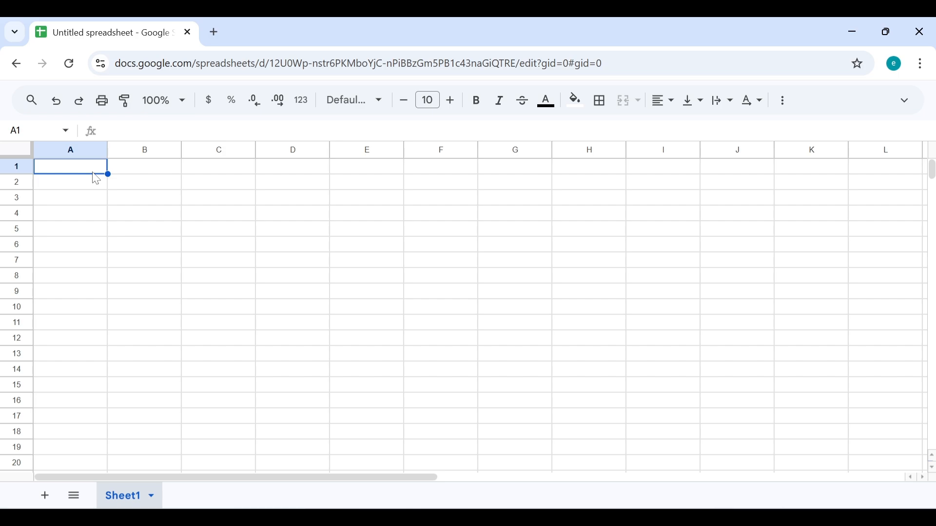
# Step: Paste the copied ten-tool data into the sheet starting at A1
pyautogui.rightClick(65, 170)
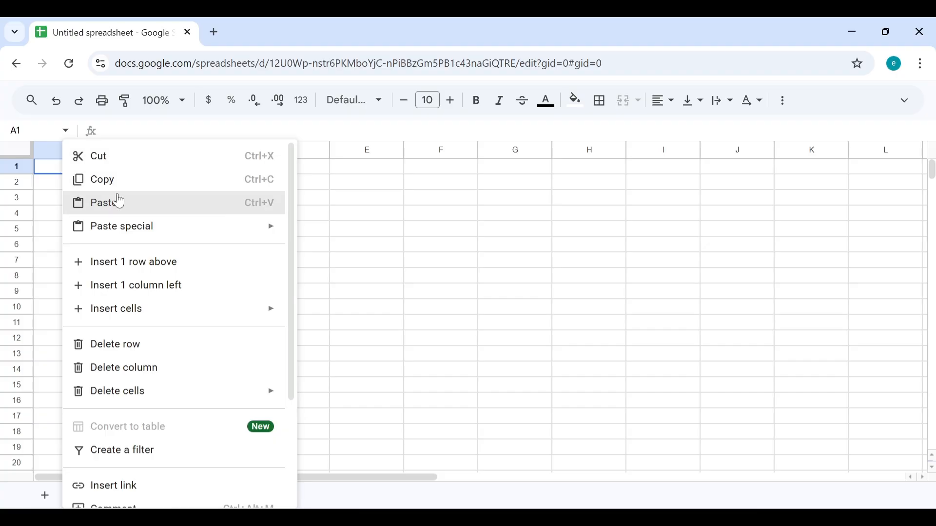
pyautogui.click(57, 174)
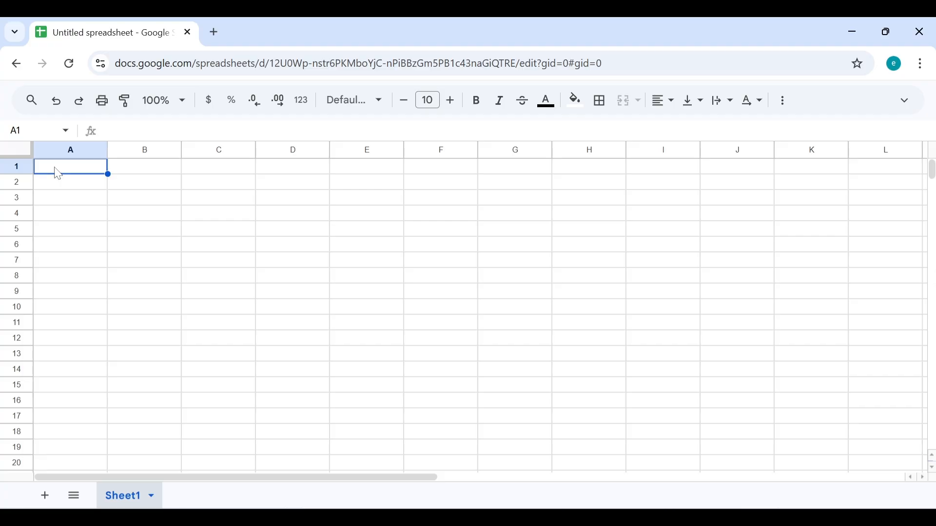
pyautogui.hotkey('ctrl', 'v')
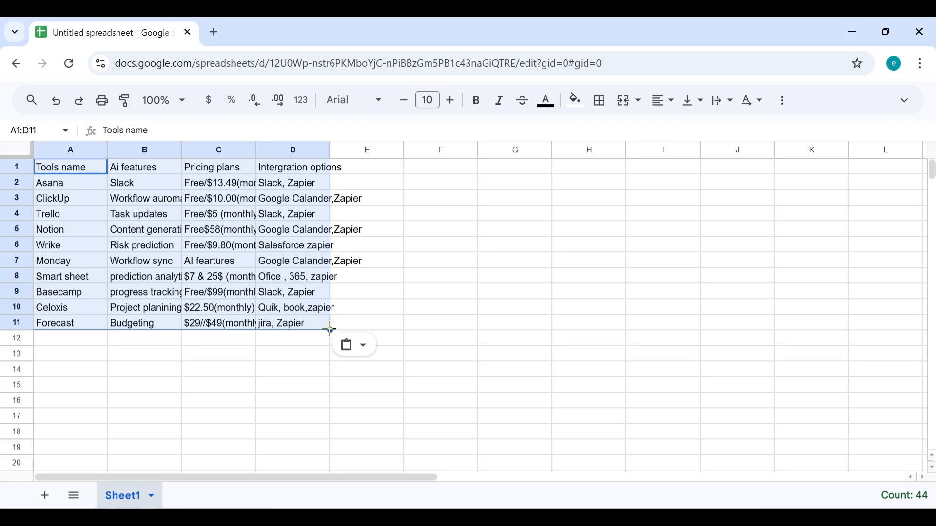
# Step: Clear the accidental column E copy, keeping A1:D11, and open the toolbar's More menu
pyautogui.moveTo(330, 330); pyautogui.dragTo(359, 338)
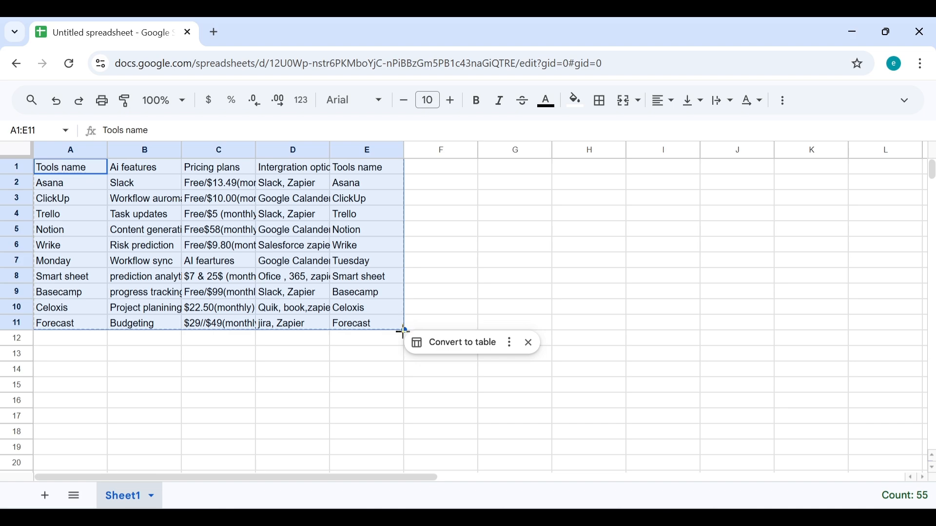
pyautogui.moveTo(404, 331); pyautogui.dragTo(331, 331)
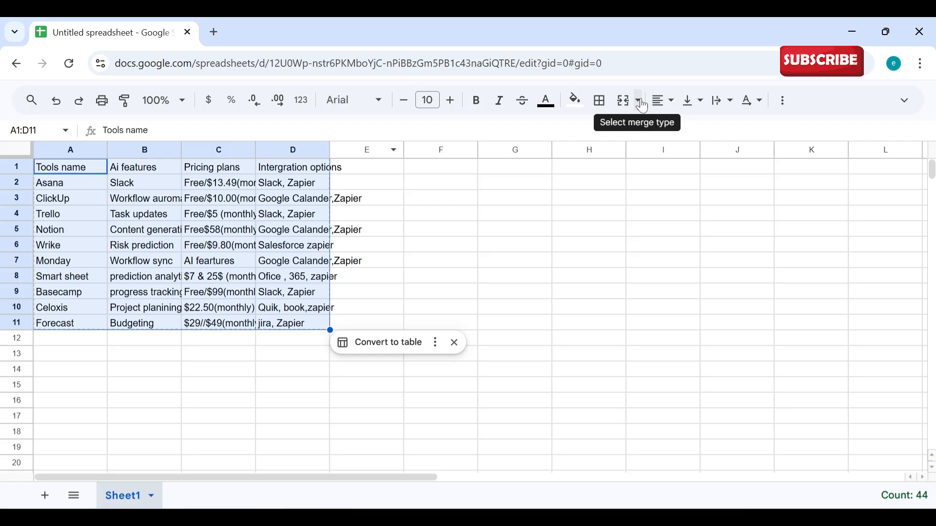
pyautogui.click(700, 115)
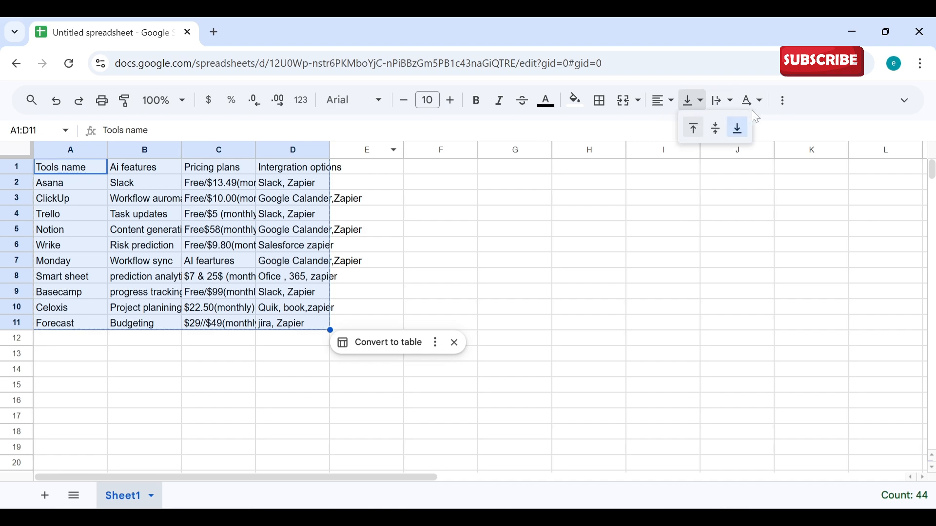
pyautogui.click(779, 105)
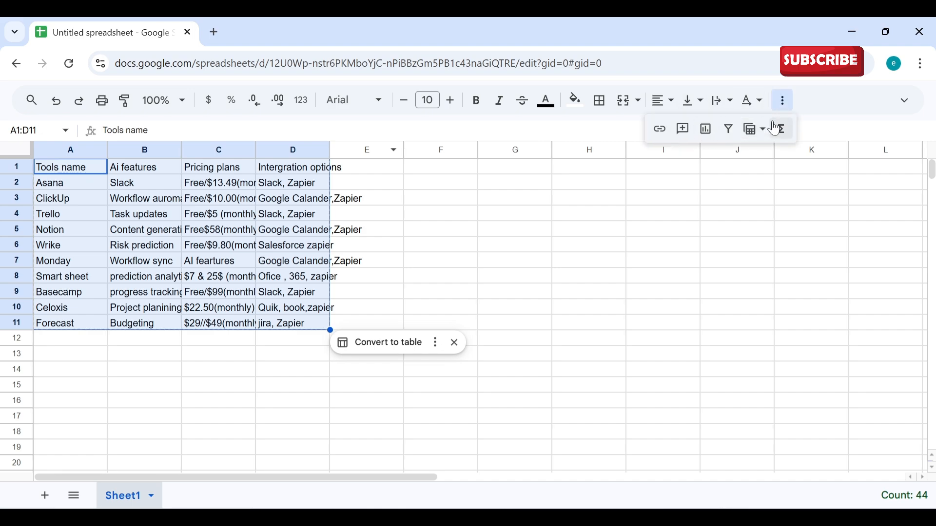
# Step: Insert a chart of A1:D11 as a 100% stacked column chart, then set stacking to Standard
pyautogui.click(709, 130)
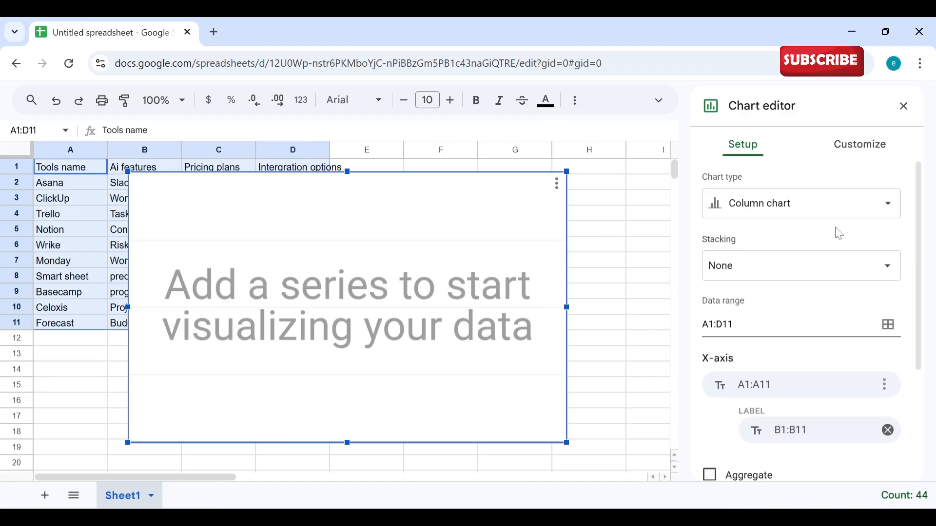
pyautogui.click(874, 147)
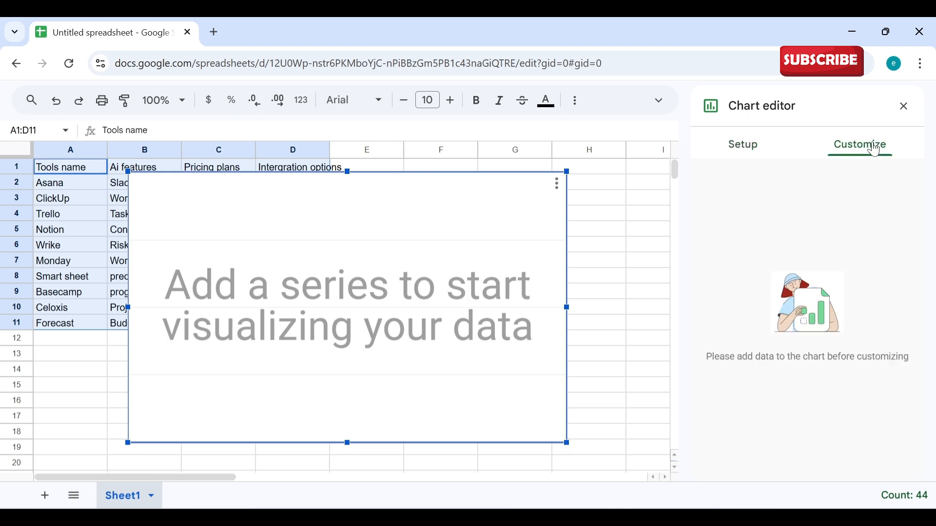
pyautogui.click(744, 148)
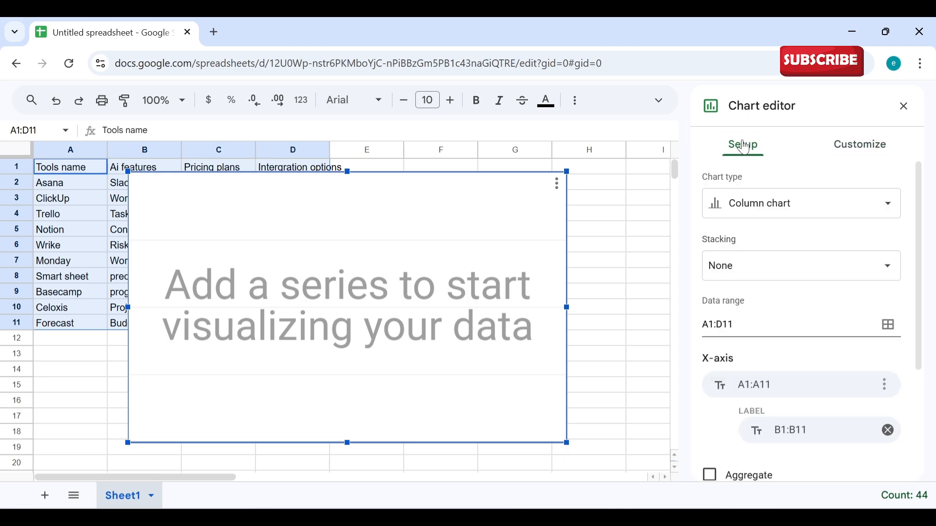
pyautogui.click(894, 209)
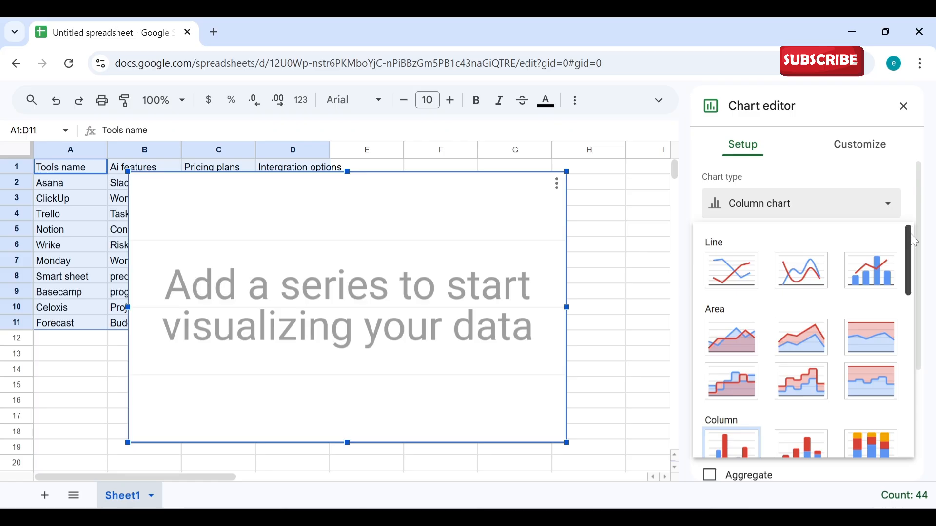
pyautogui.moveTo(916, 241); pyautogui.dragTo(921, 294)
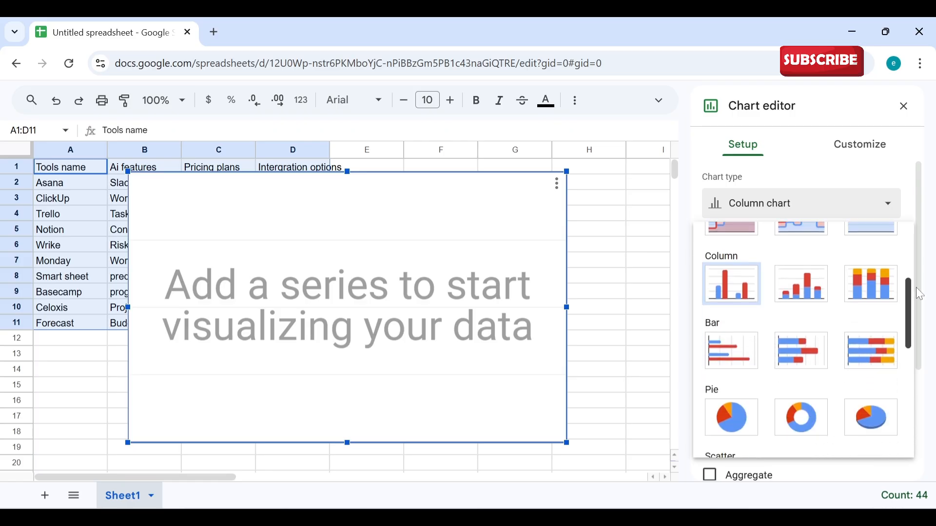
pyautogui.click(868, 292)
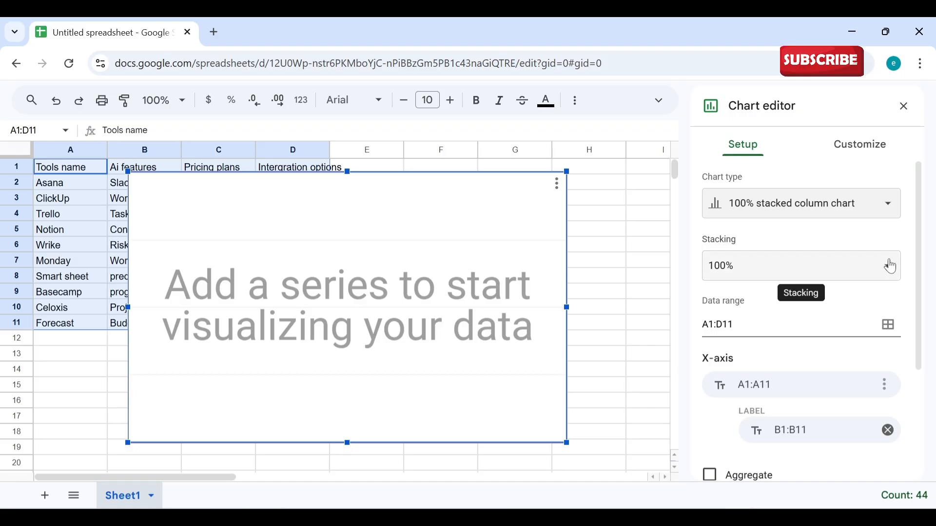
pyautogui.click(887, 277)
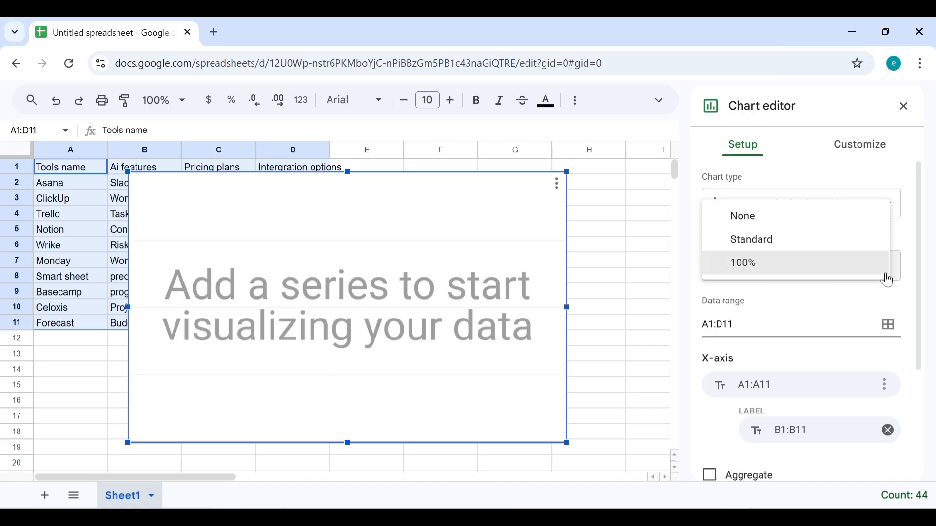
pyautogui.click(852, 242)
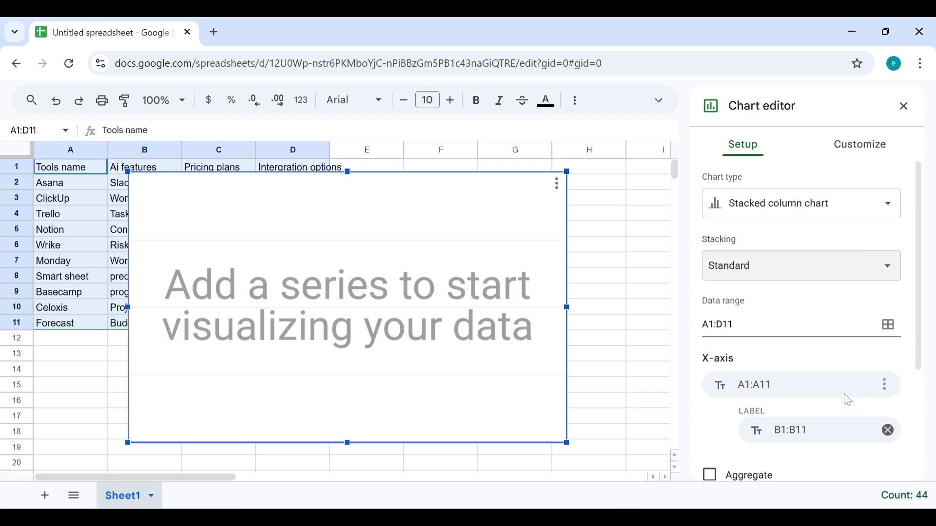
pyautogui.scroll(-2, 889, 373)
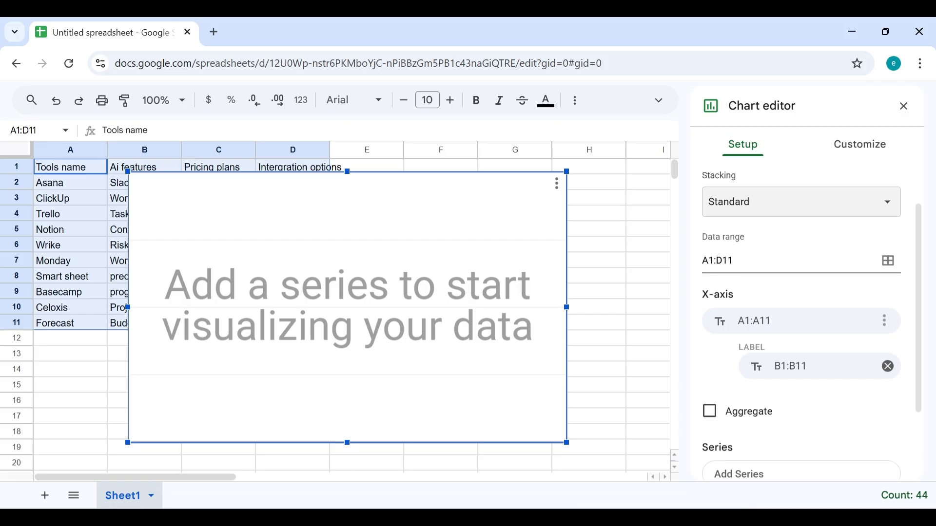
# Step: Plot columns B, C and D as three series against the A1:A11 tool names, without row 1 as headers
pyautogui.click(711, 414)
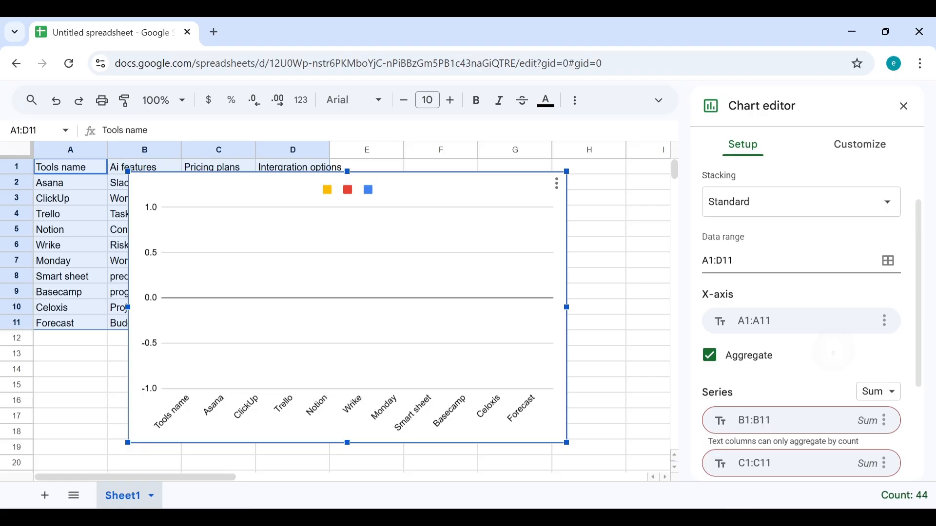
pyautogui.scroll(-3, 768, 426)
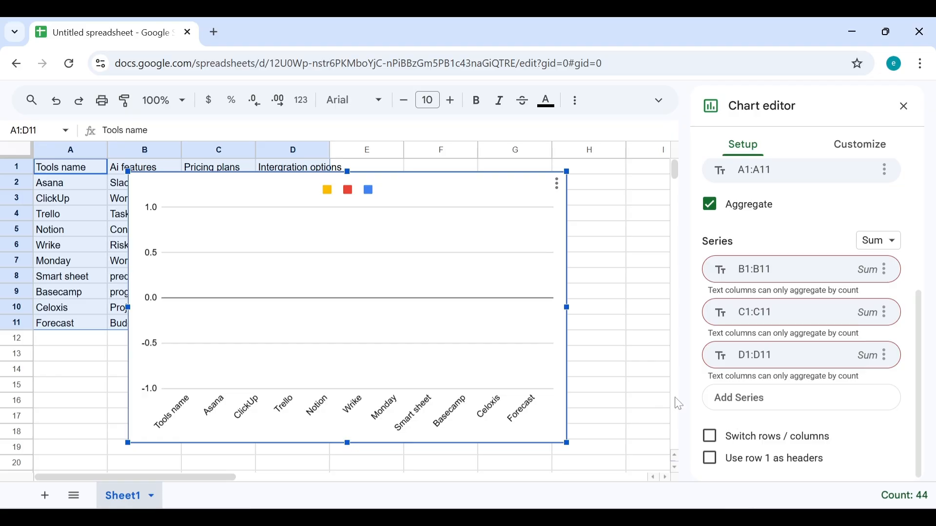
pyautogui.click(713, 439)
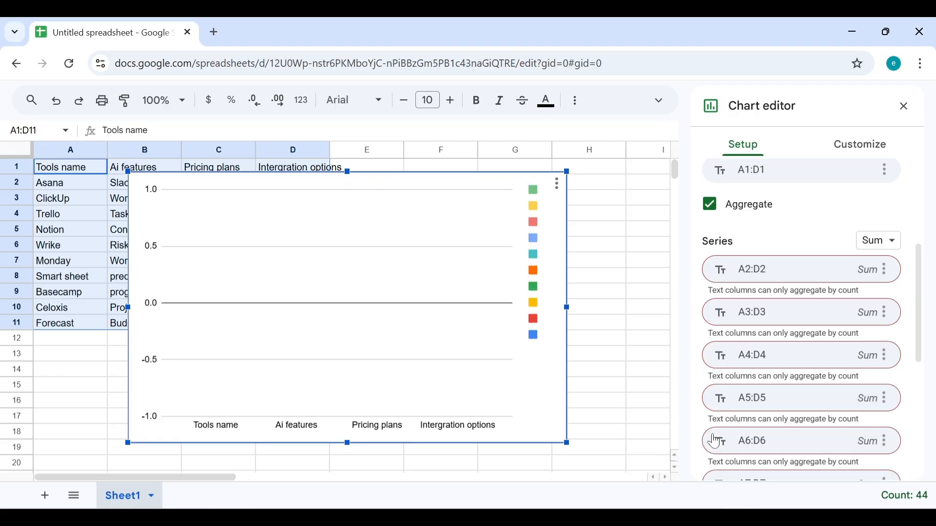
pyautogui.scroll(-3, 724, 466)
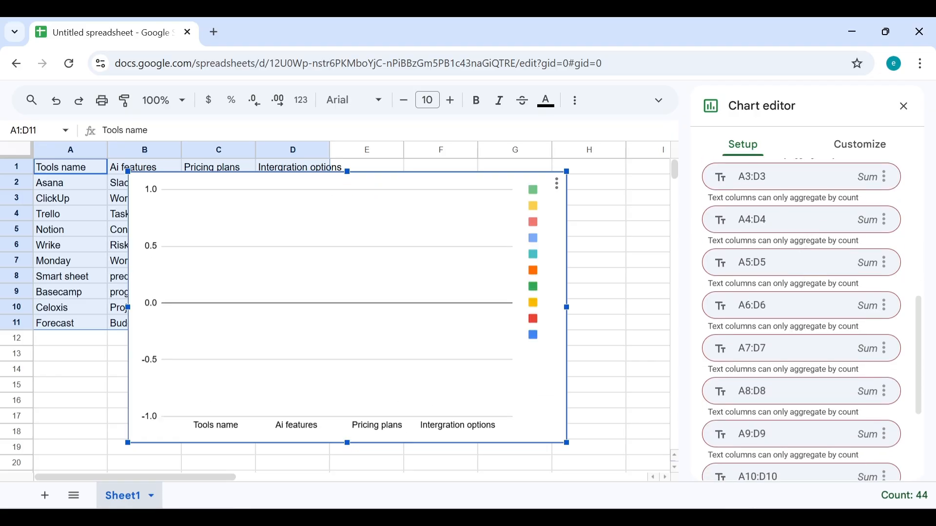
pyautogui.scroll(-3, 724, 466)
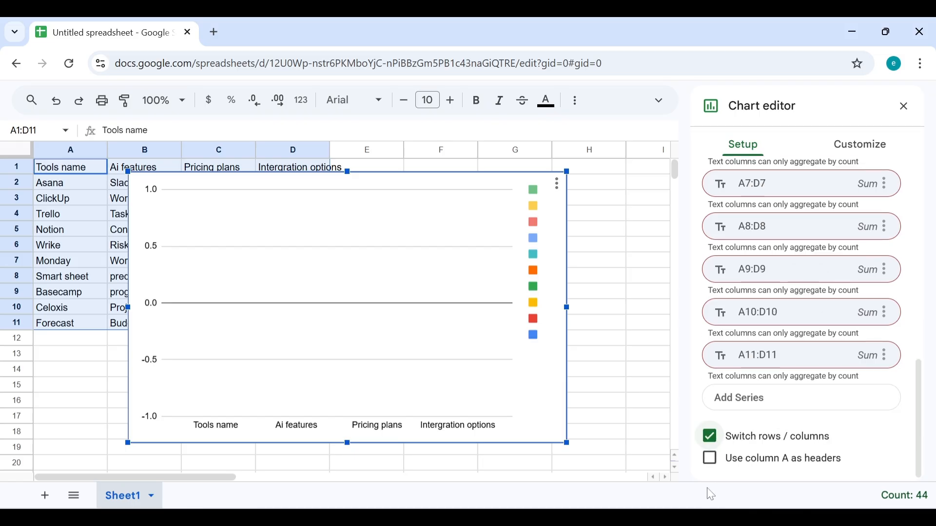
pyautogui.click(714, 468)
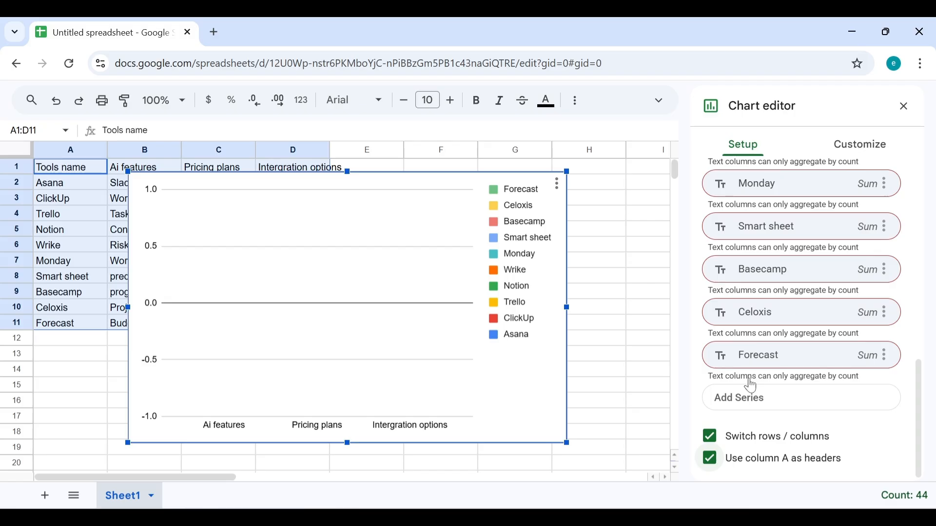
pyautogui.click(711, 438)
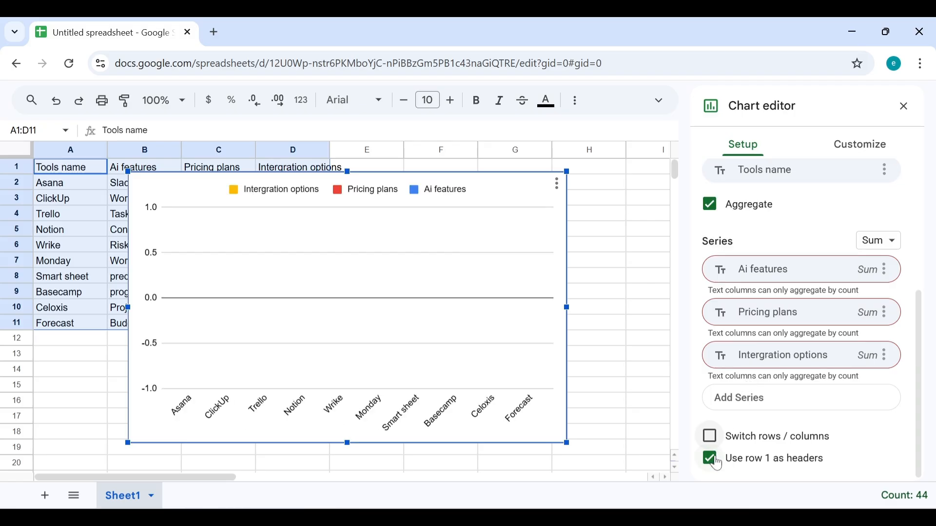
pyautogui.click(717, 464)
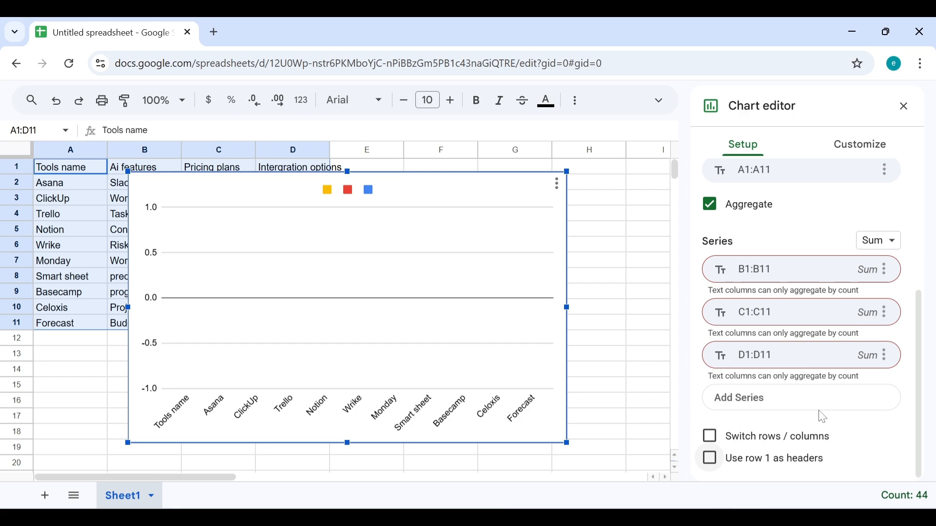
# Step: Change the aggregation of all three series from Sum to Average
pyautogui.click(889, 243)
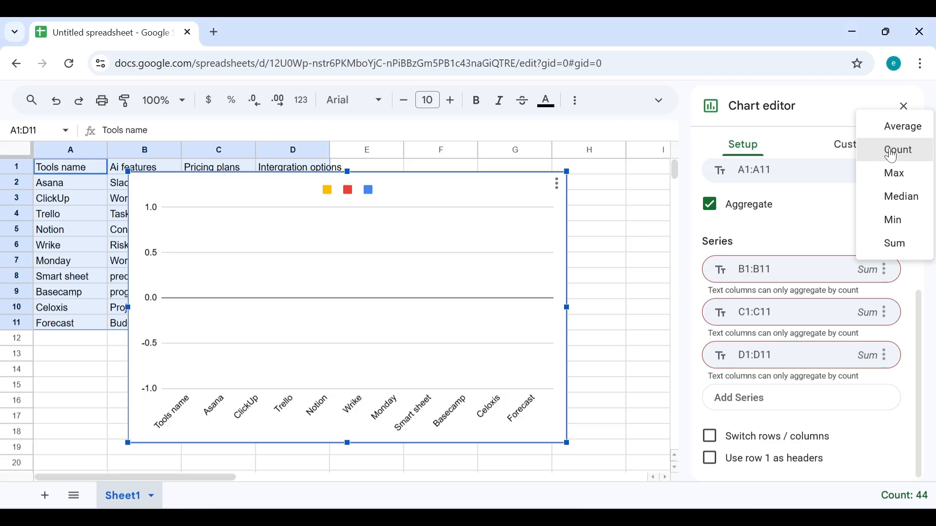
pyautogui.click(903, 128)
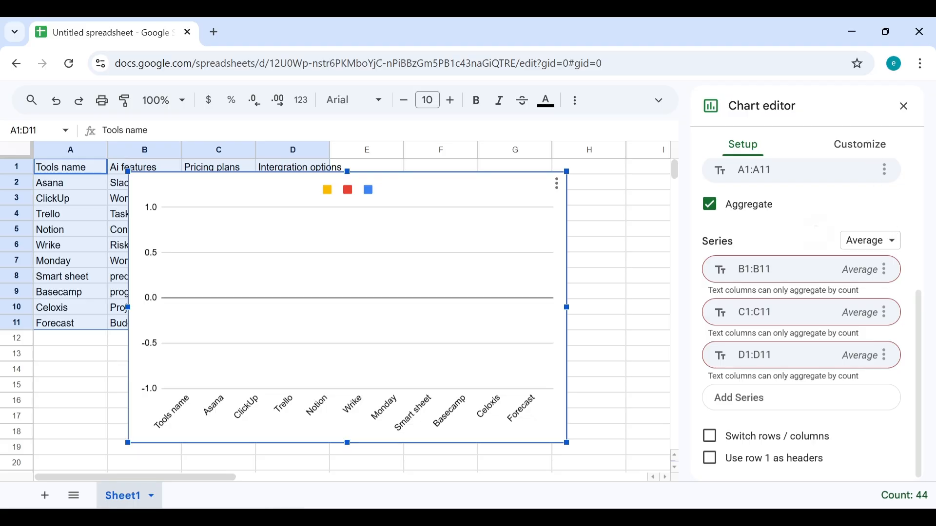
pyautogui.scroll(1, 802, 312)
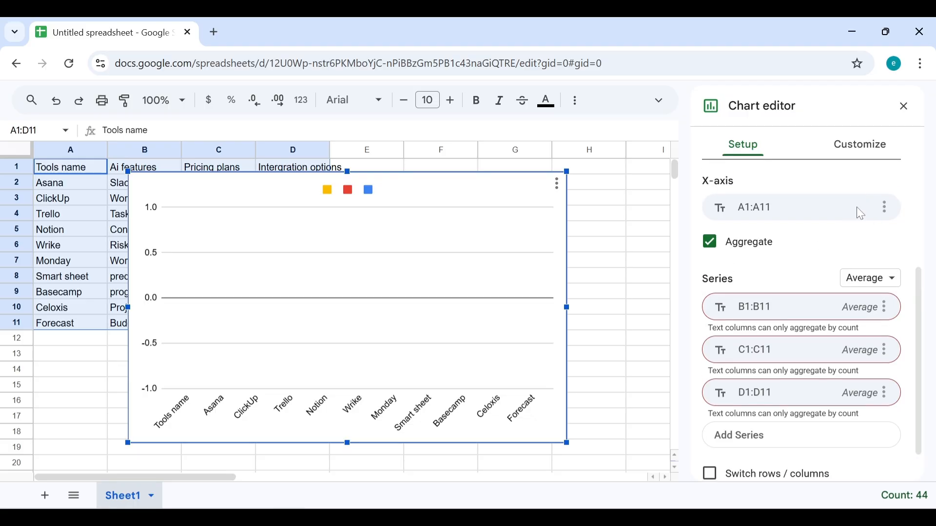
pyautogui.scroll(-1, 869, 199)
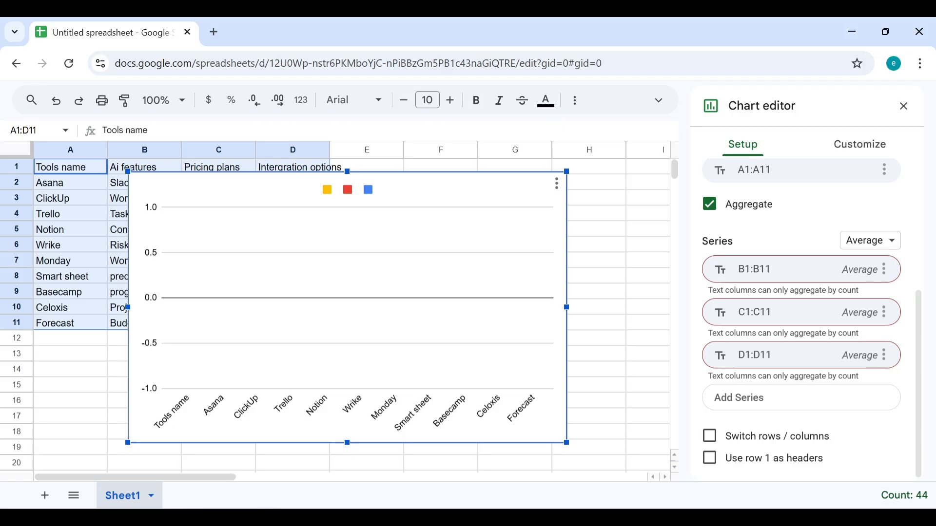
pyautogui.scroll(6, 804, 329)
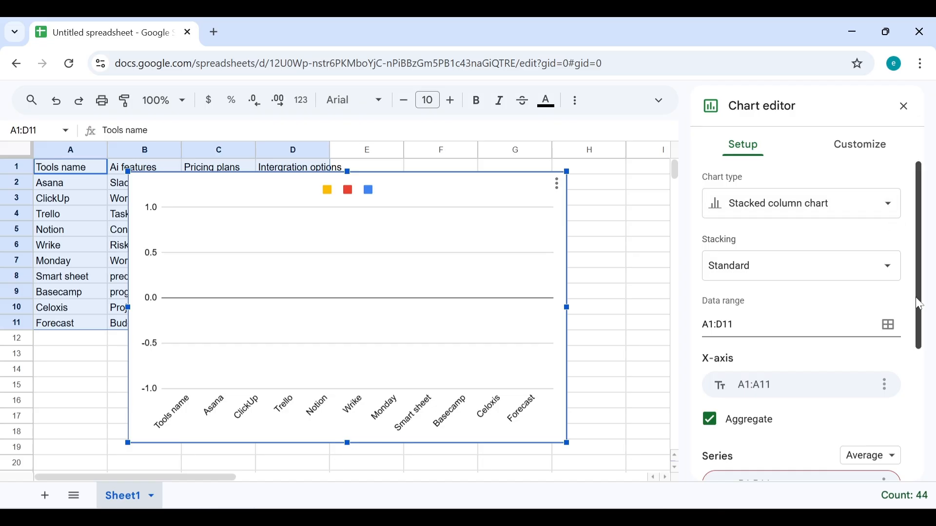
pyautogui.click(883, 146)
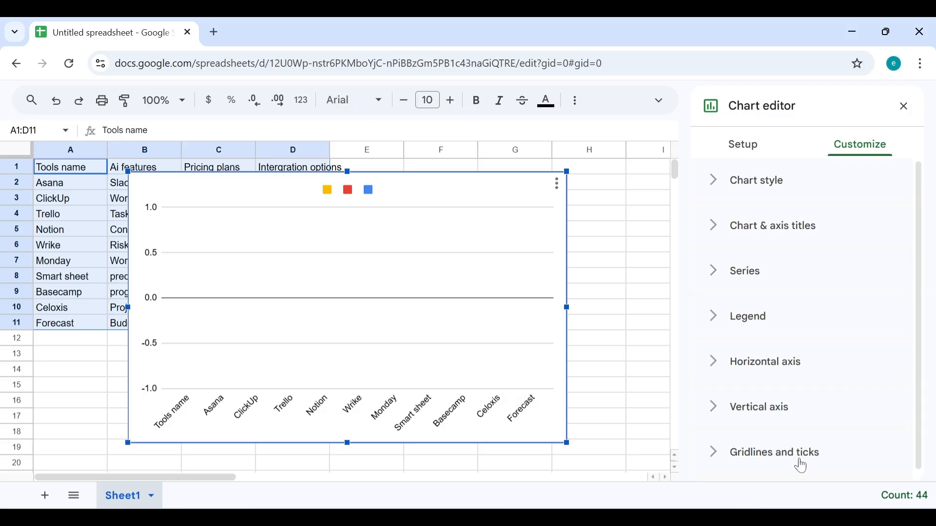
pyautogui.scroll(-1, 803, 466)
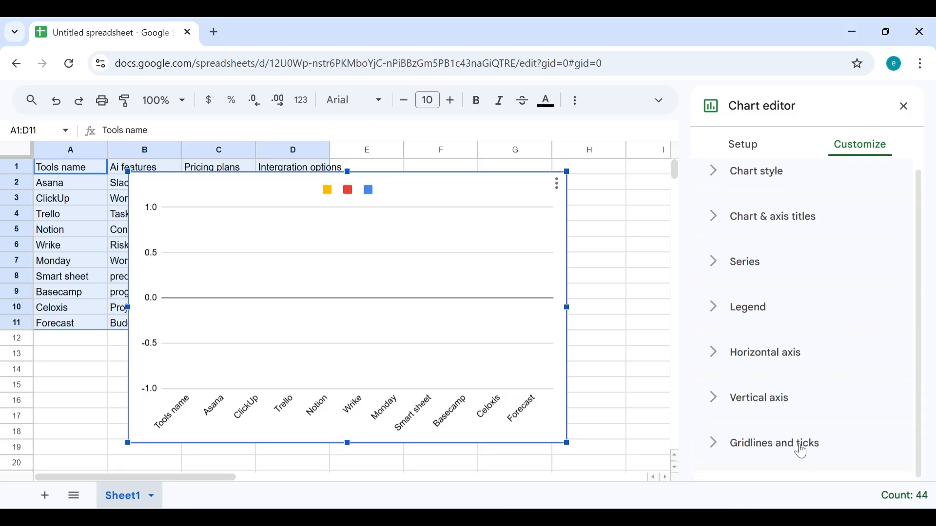
pyautogui.click(783, 447)
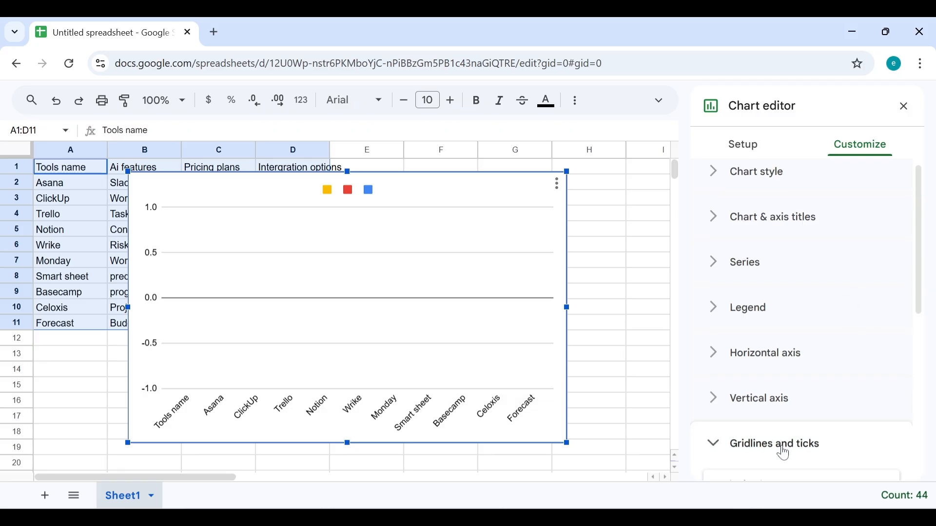
pyautogui.click(806, 448)
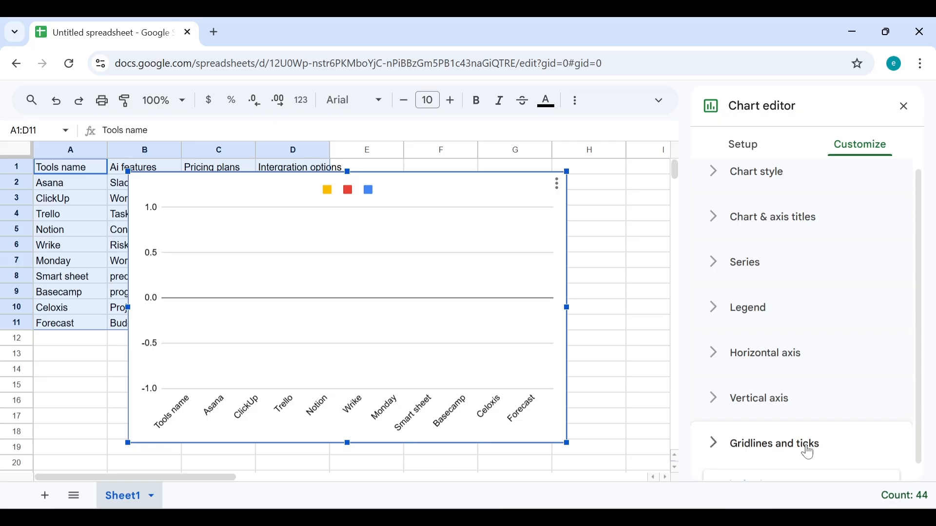
pyautogui.click(773, 401)
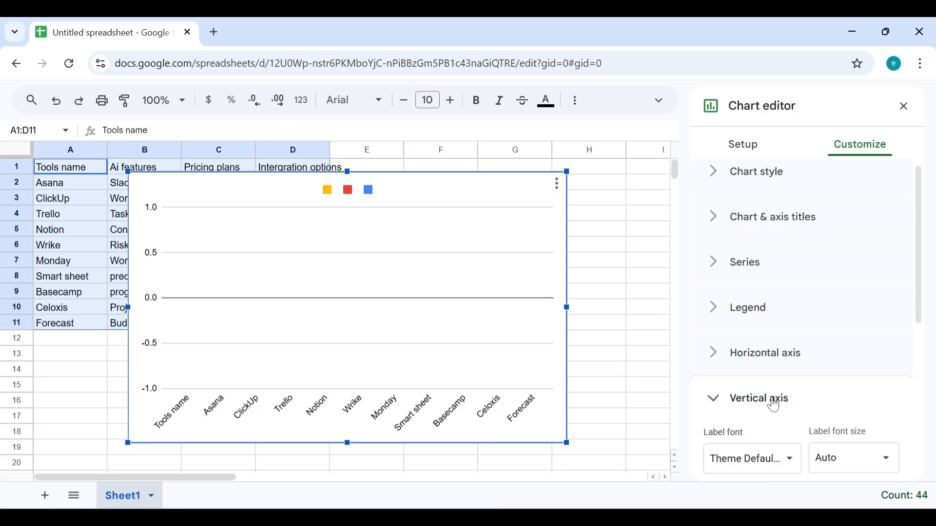
pyautogui.click(765, 361)
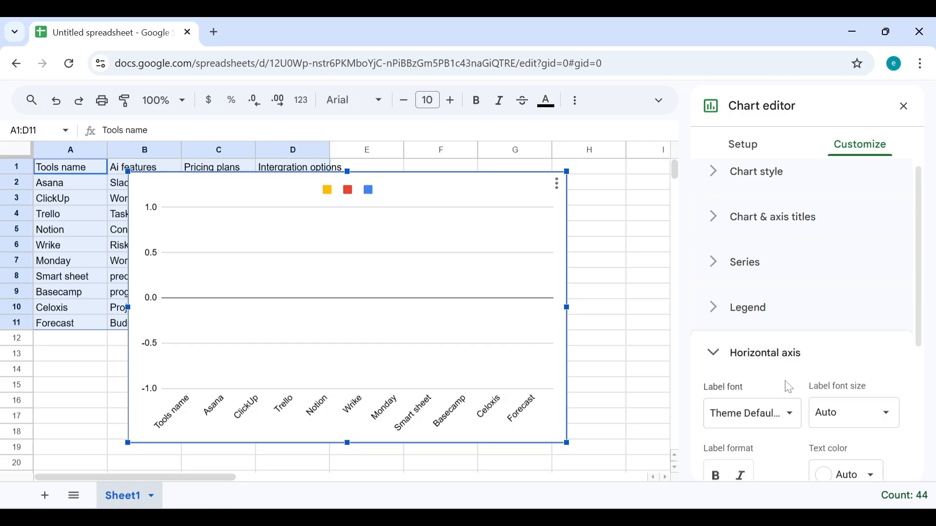
pyautogui.click(797, 421)
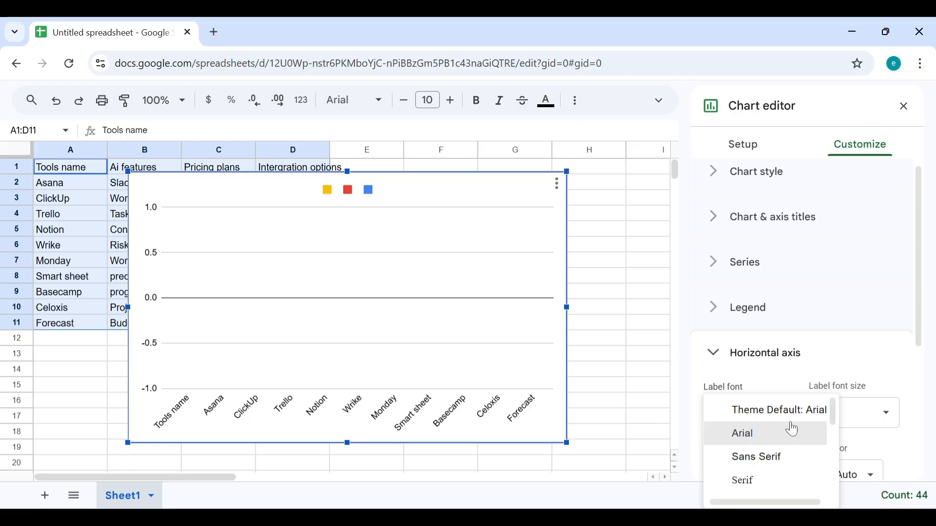
pyautogui.click(815, 315)
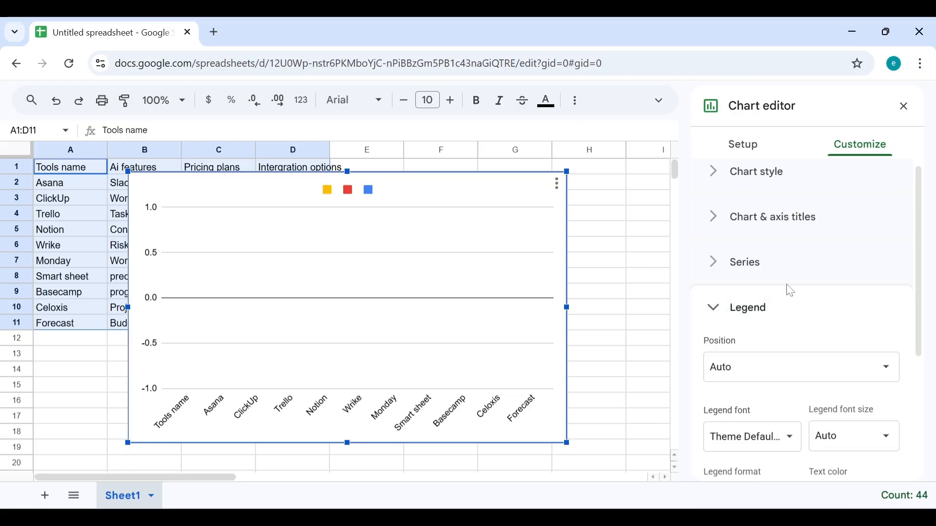
pyautogui.click(780, 264)
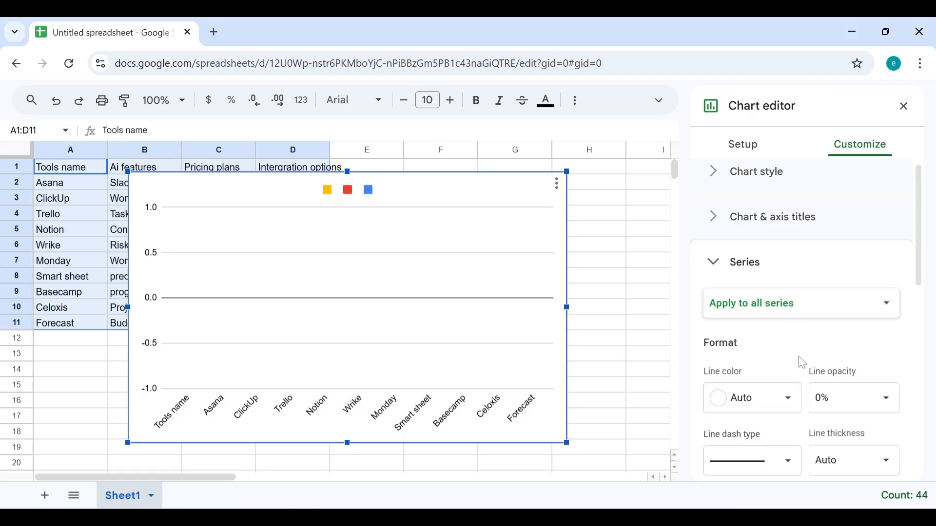
pyautogui.click(790, 191)
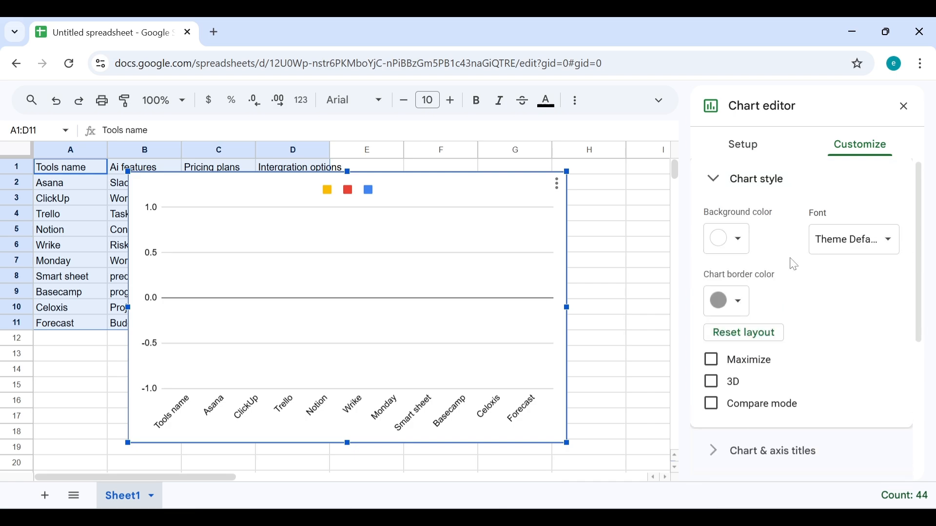
pyautogui.click(745, 156)
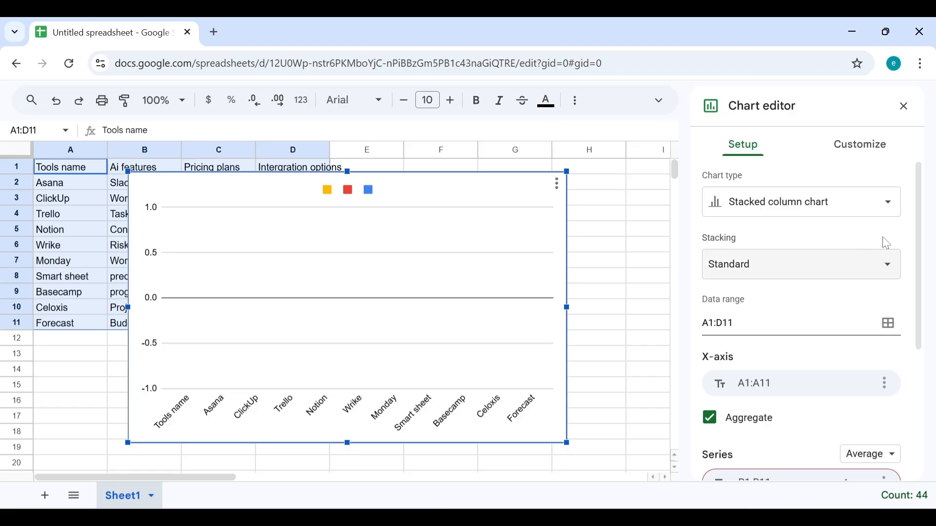
# Step: Change the chart type to Stacked bar chart
pyautogui.click(891, 209)
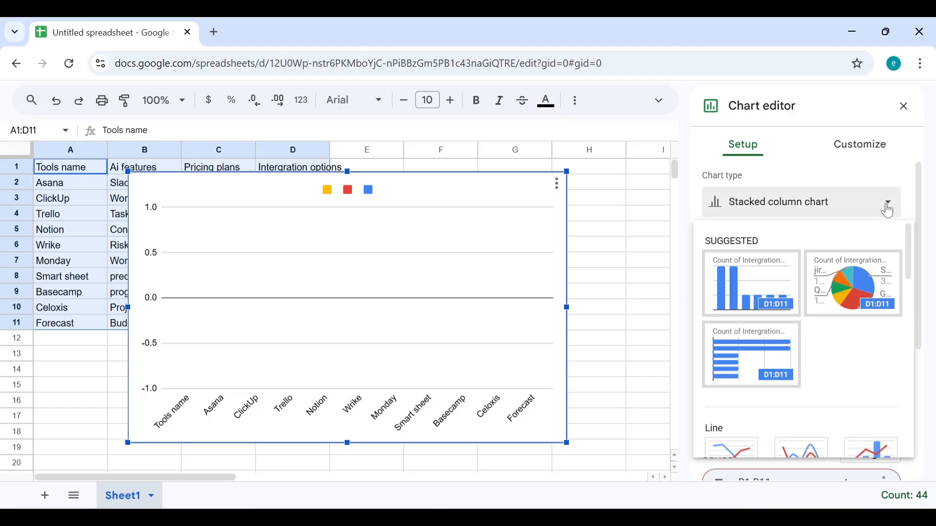
pyautogui.scroll(-10, 801, 336)
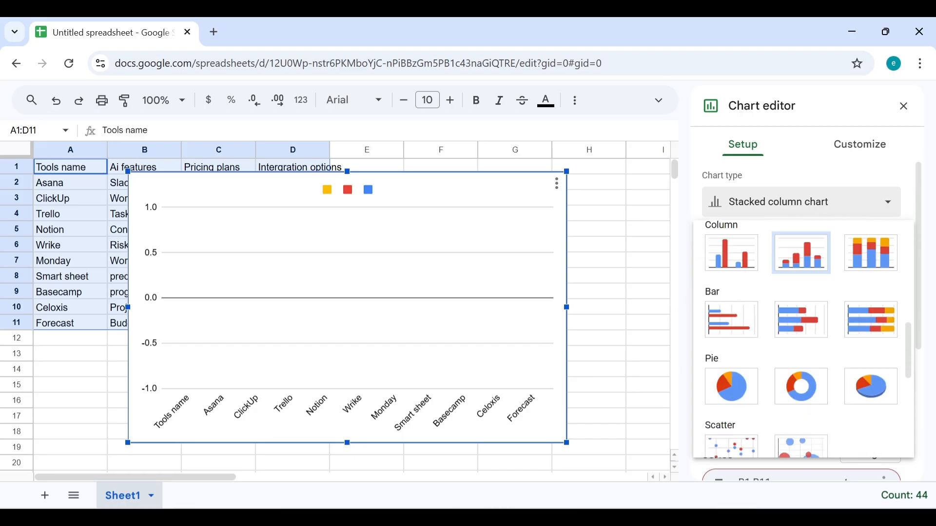
pyautogui.click(801, 320)
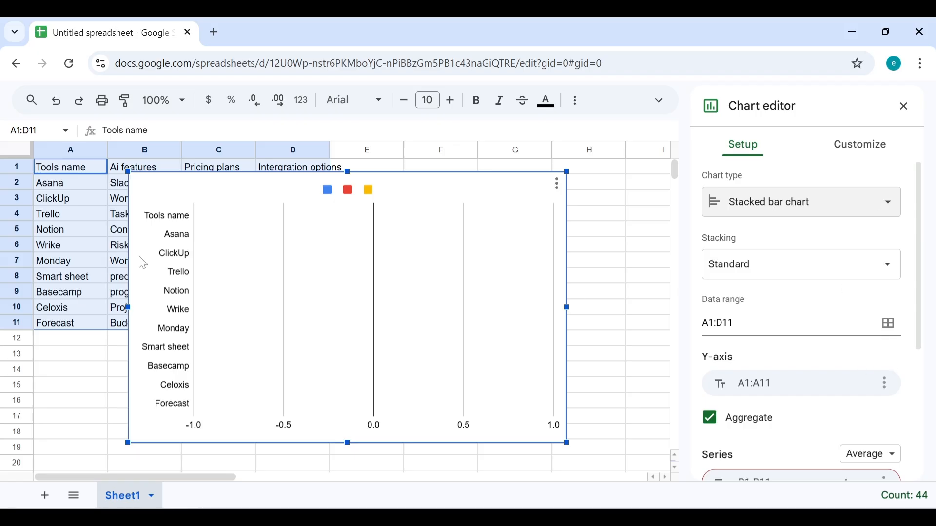
# Step: Drag the chart over columns D–H so the A1:D11 table is no longer covered
pyautogui.moveTo(167, 193); pyautogui.dragTo(396, 268)
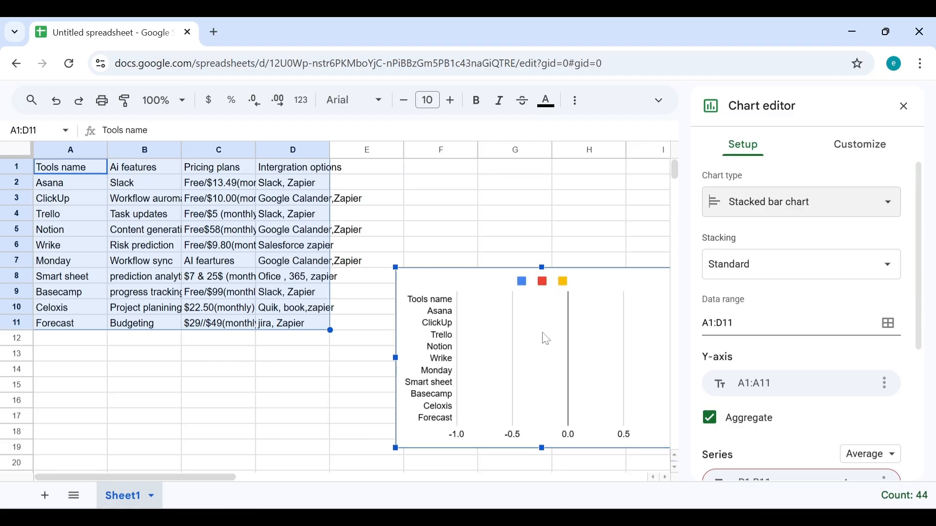
pyautogui.moveTo(545, 338); pyautogui.dragTo(512, 220)
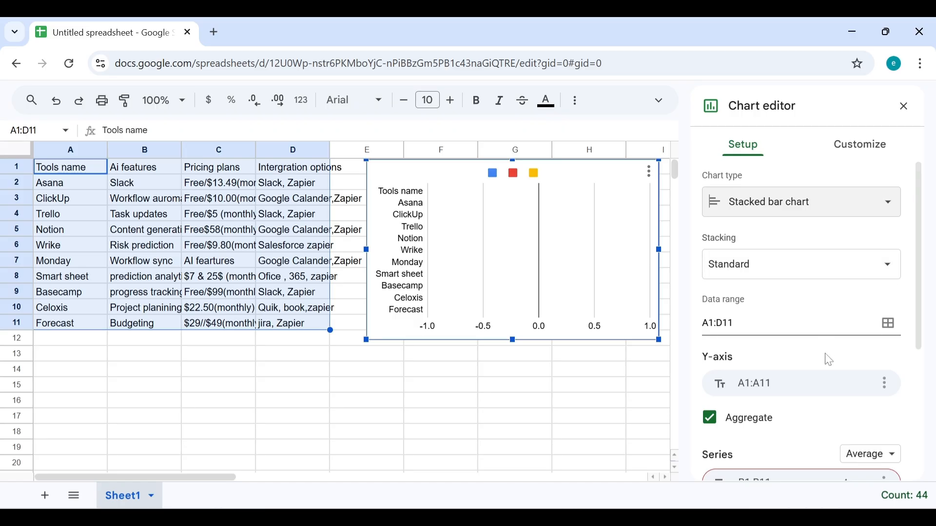
# Step: Keep the A1:D11 data range and switch the chart to a 100% stacked column chart
pyautogui.click(894, 327)
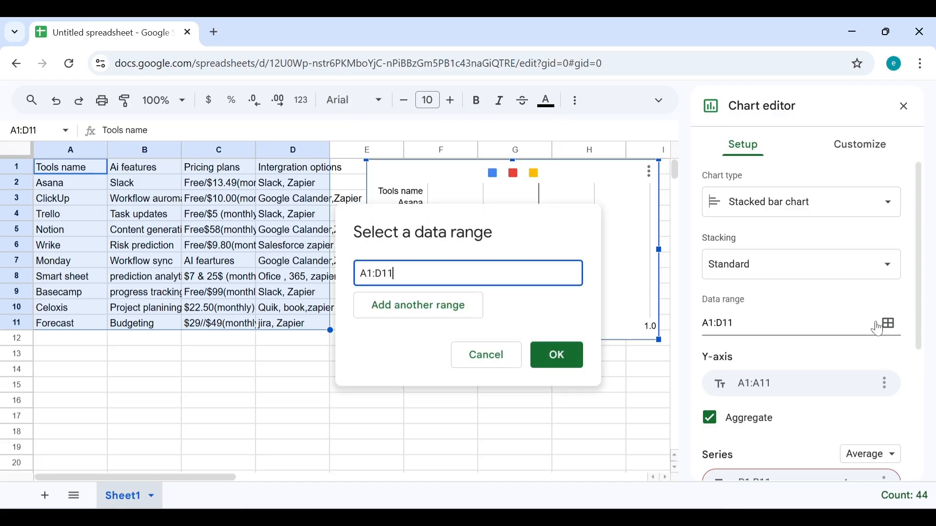
pyautogui.click(476, 354)
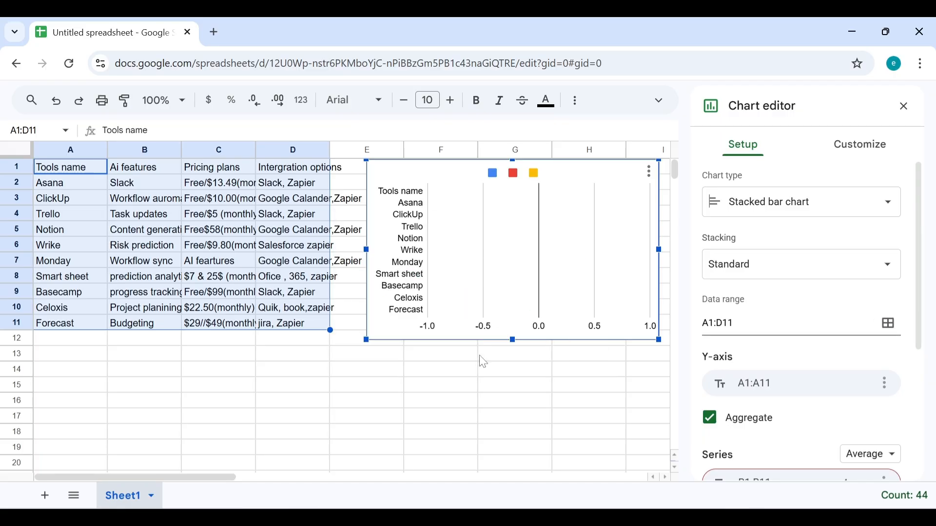
pyautogui.click(896, 216)
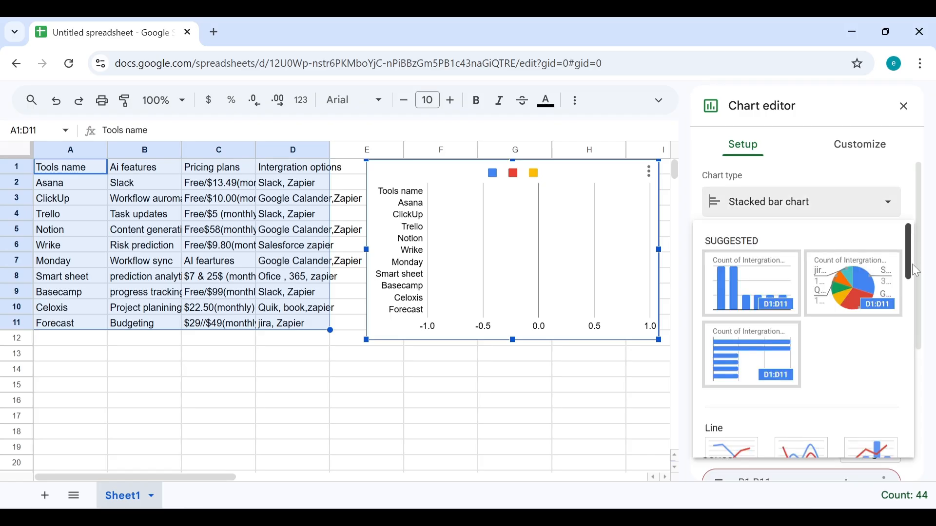
pyautogui.moveTo(911, 267); pyautogui.dragTo(896, 370)
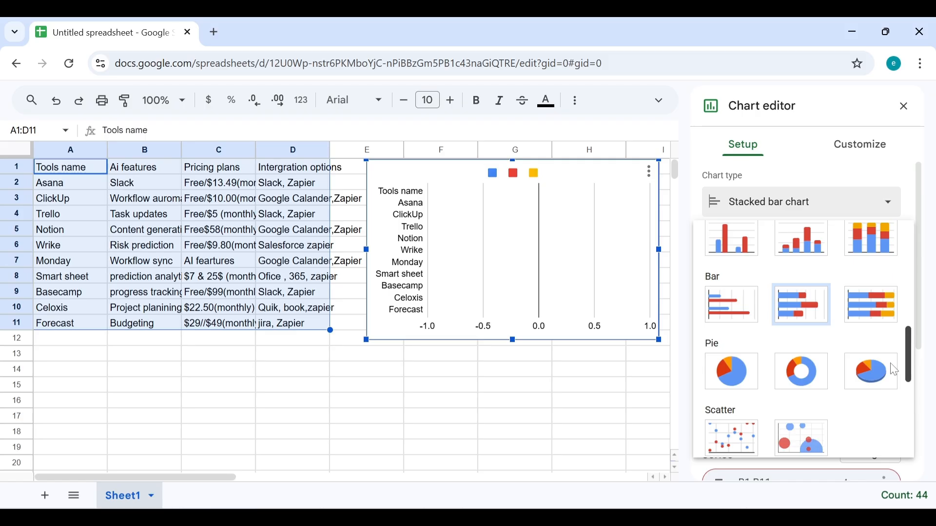
pyautogui.scroll(3, 895, 372)
pyautogui.scroll(-1, 893, 363)
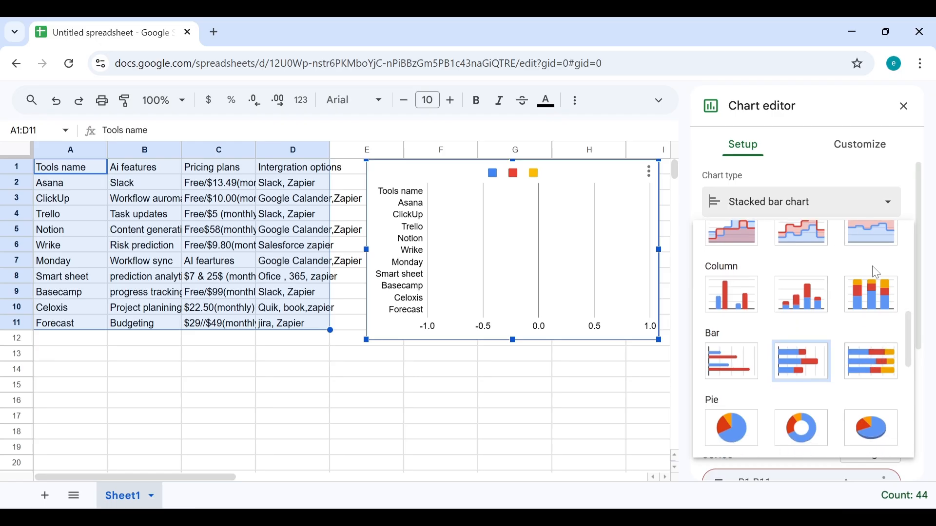
pyautogui.click(876, 300)
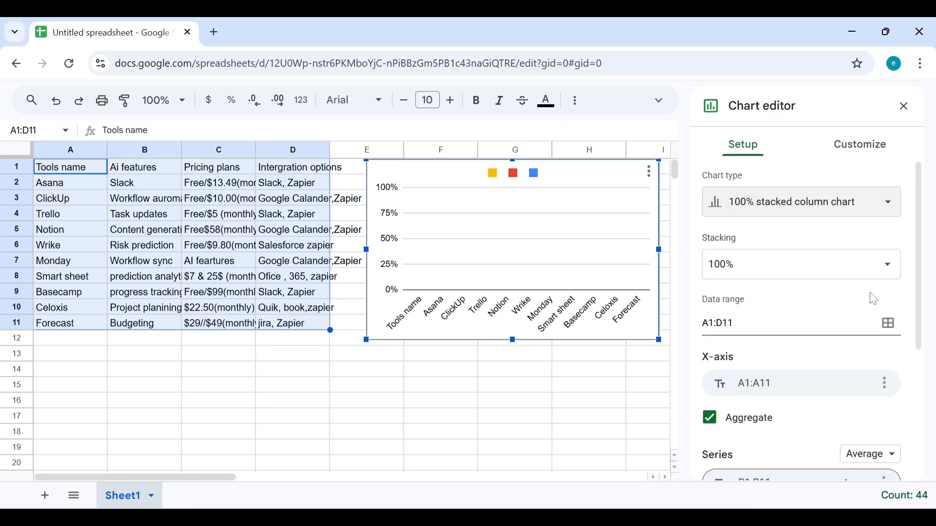
pyautogui.click(888, 208)
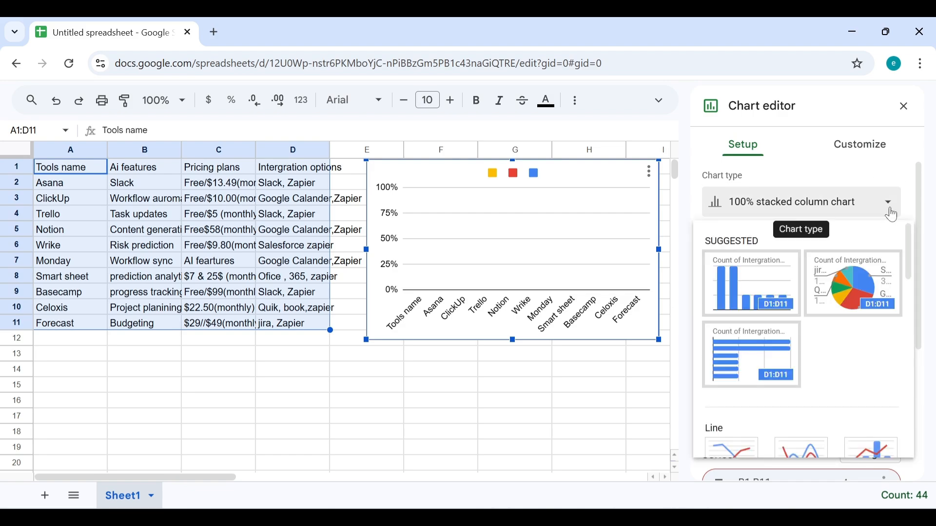
pyautogui.click(888, 208)
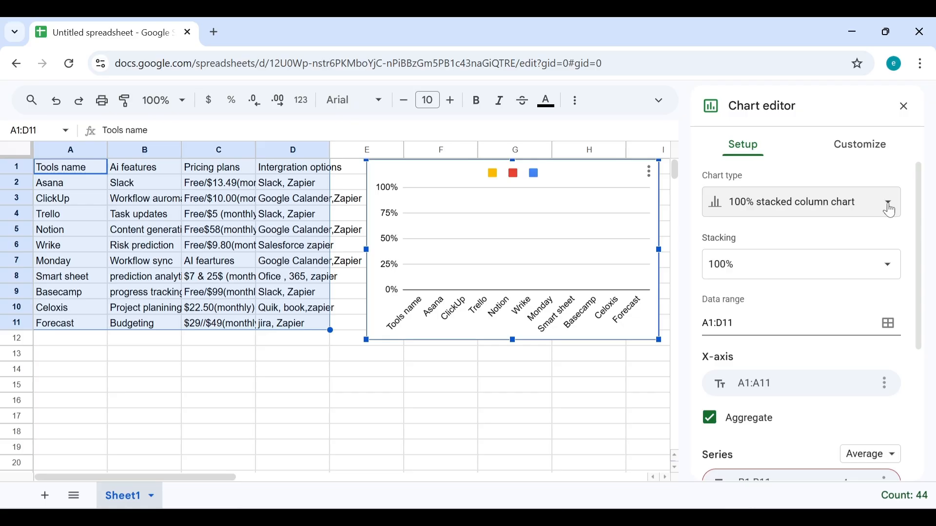
pyautogui.click(887, 207)
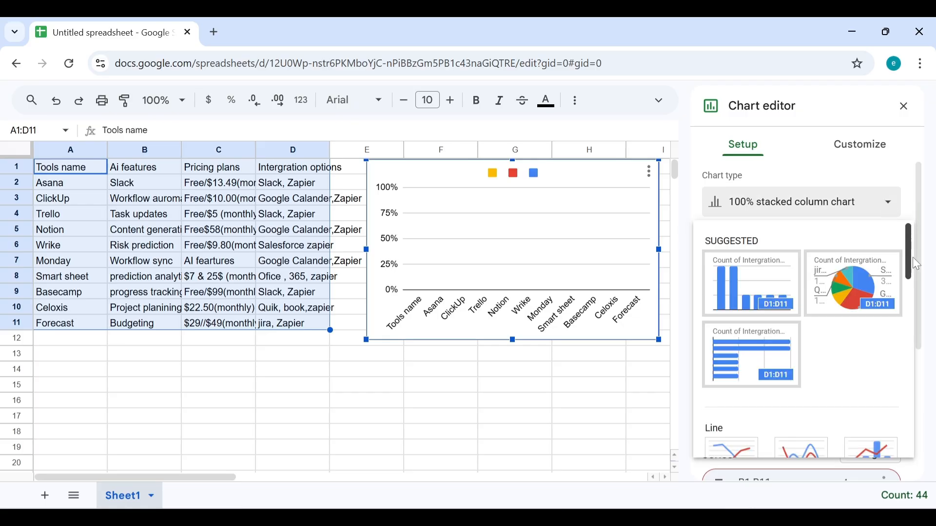
pyautogui.moveTo(912, 262); pyautogui.dragTo(902, 357)
# Step: Switch the chart to a stacked bar chart, briefly trying 100% stacked bar first
pyautogui.click(809, 370)
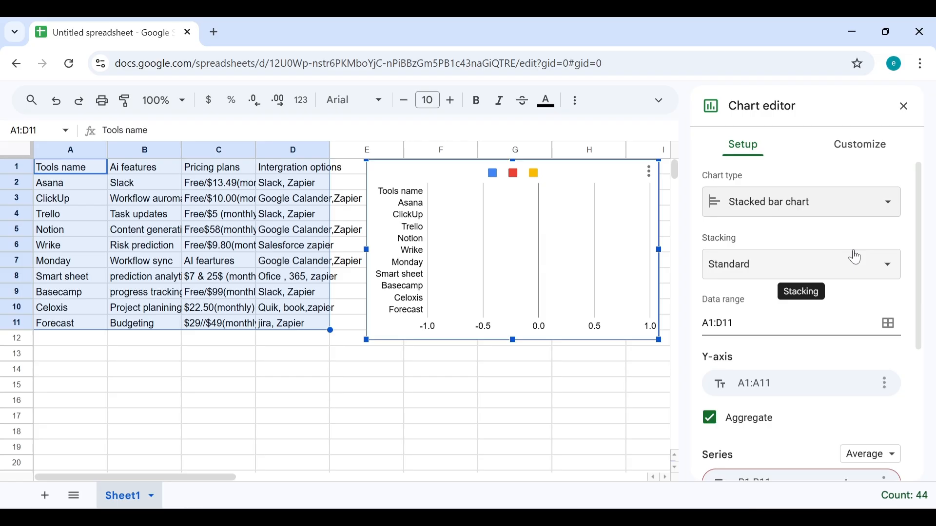
pyautogui.click(898, 214)
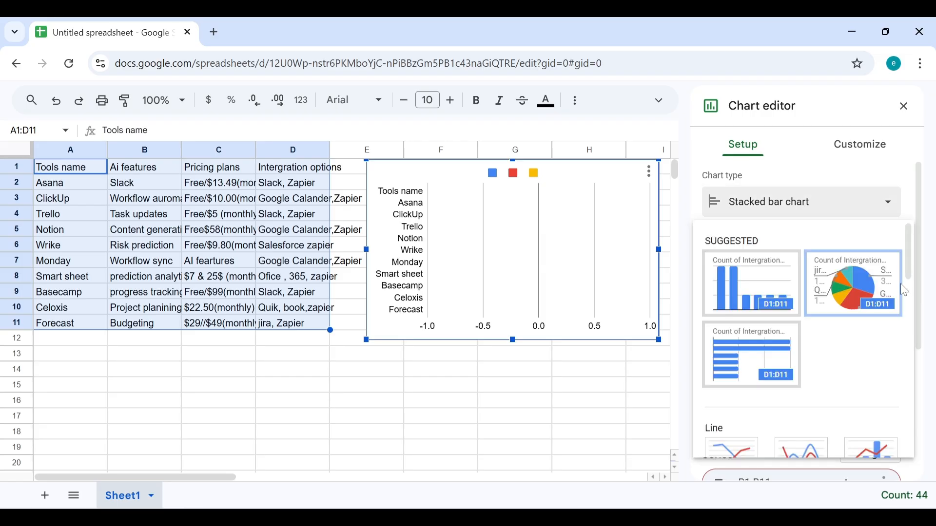
pyautogui.moveTo(910, 262); pyautogui.dragTo(905, 353)
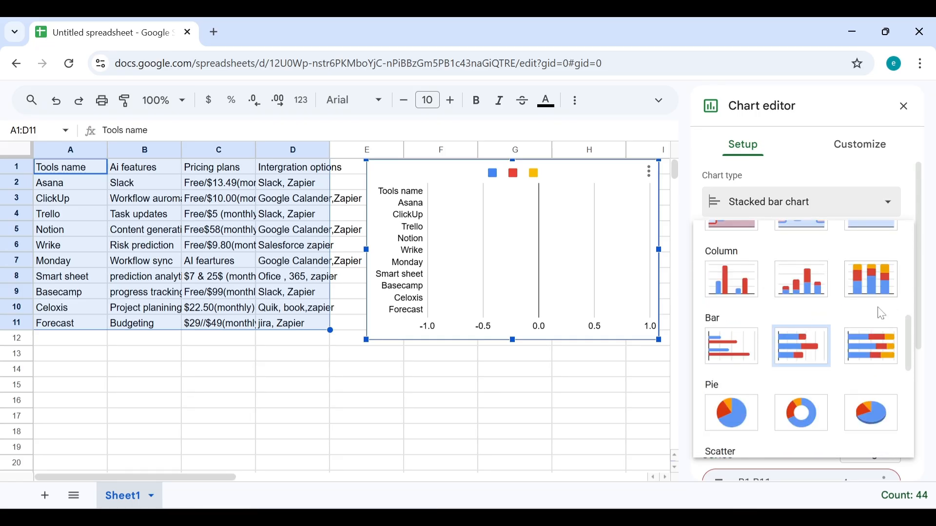
pyautogui.click(886, 344)
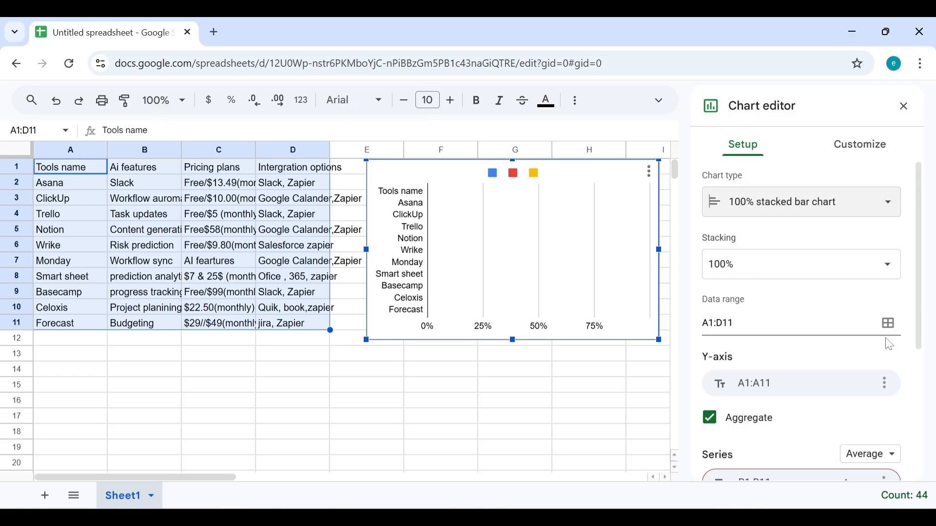
pyautogui.click(885, 202)
pyautogui.moveTo(913, 242); pyautogui.dragTo(911, 333)
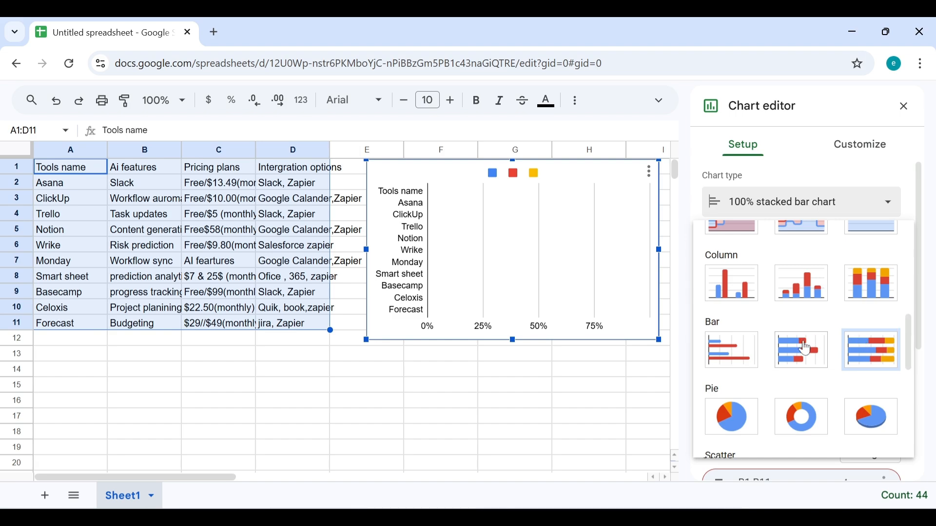
pyautogui.click(807, 350)
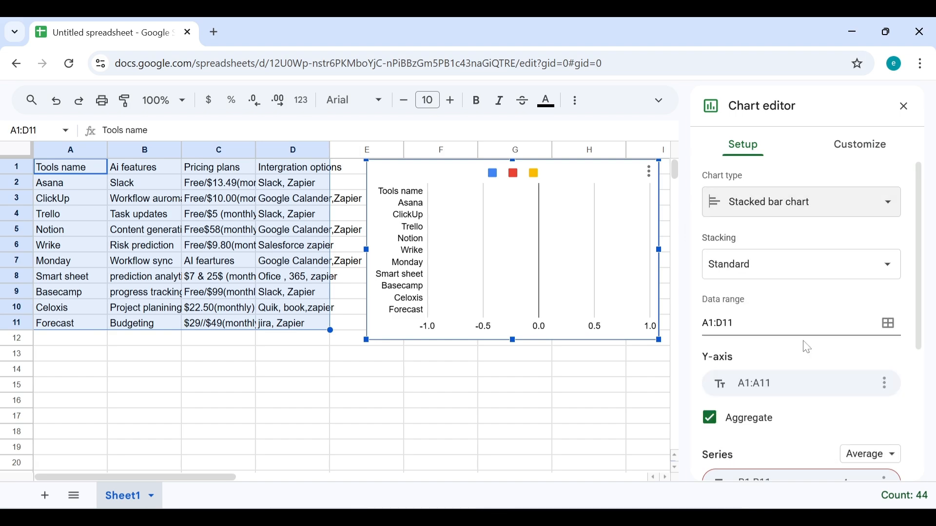
# Step: Settle on a 100% stacked bar chart with a percentage axis
pyautogui.click(896, 206)
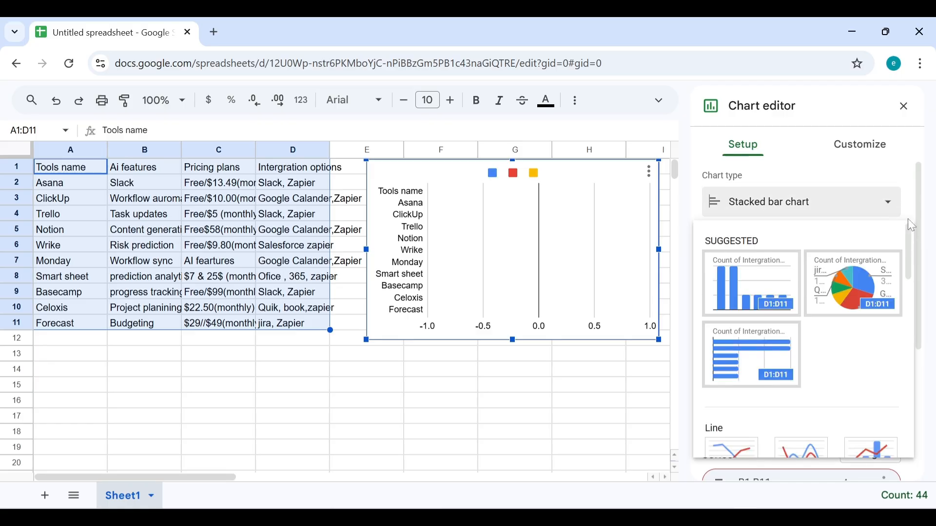
pyautogui.moveTo(913, 254); pyautogui.dragTo(902, 340)
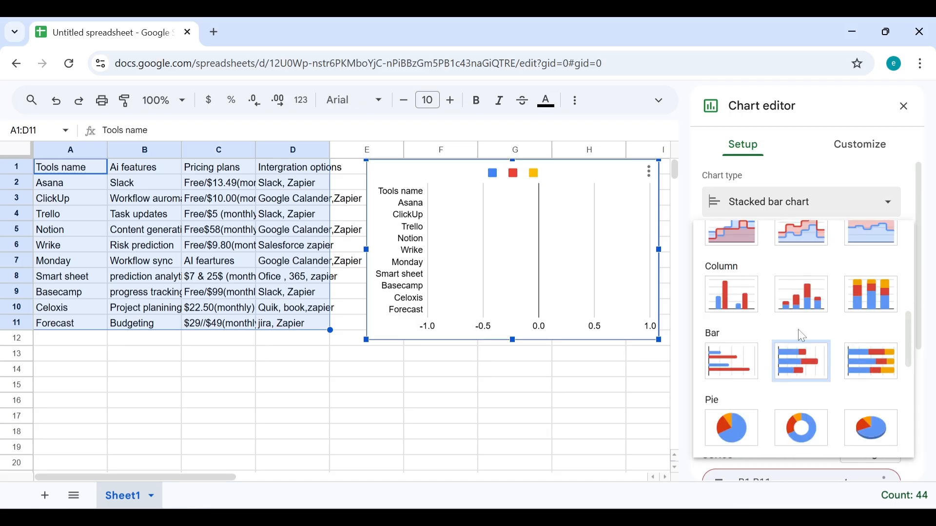
pyautogui.click(805, 361)
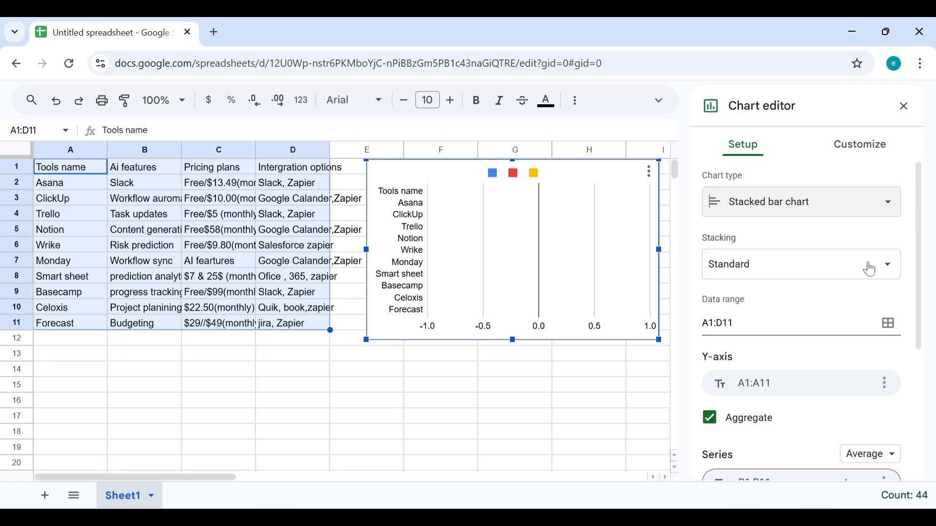
pyautogui.click(901, 206)
pyautogui.click(913, 226)
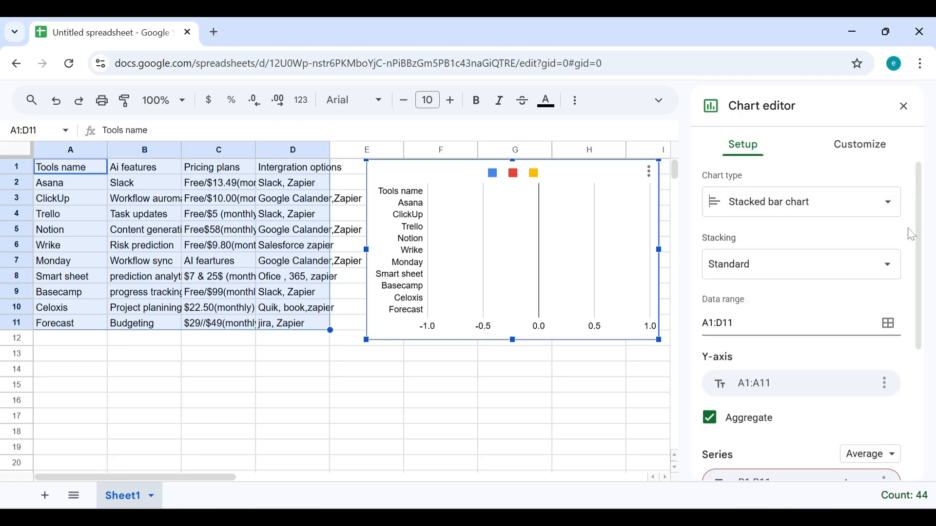
pyautogui.click(883, 206)
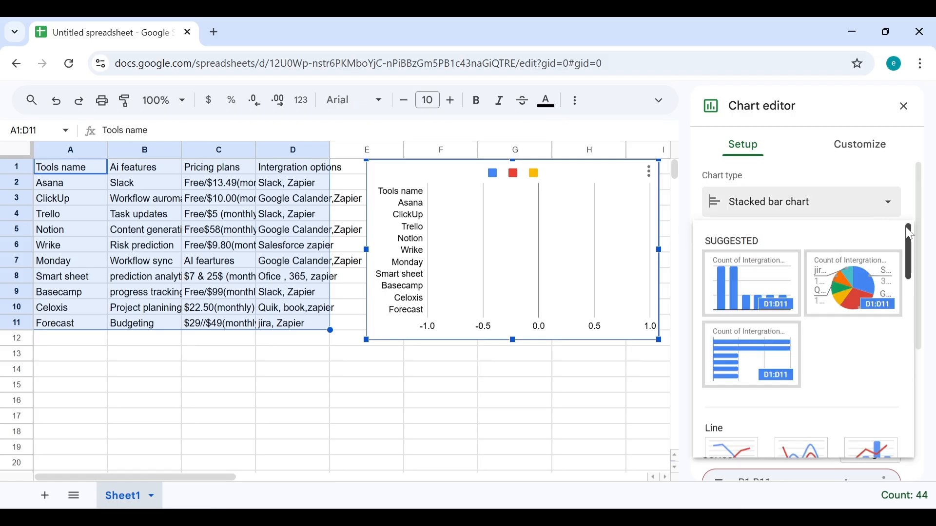
pyautogui.moveTo(913, 237); pyautogui.dragTo(917, 331)
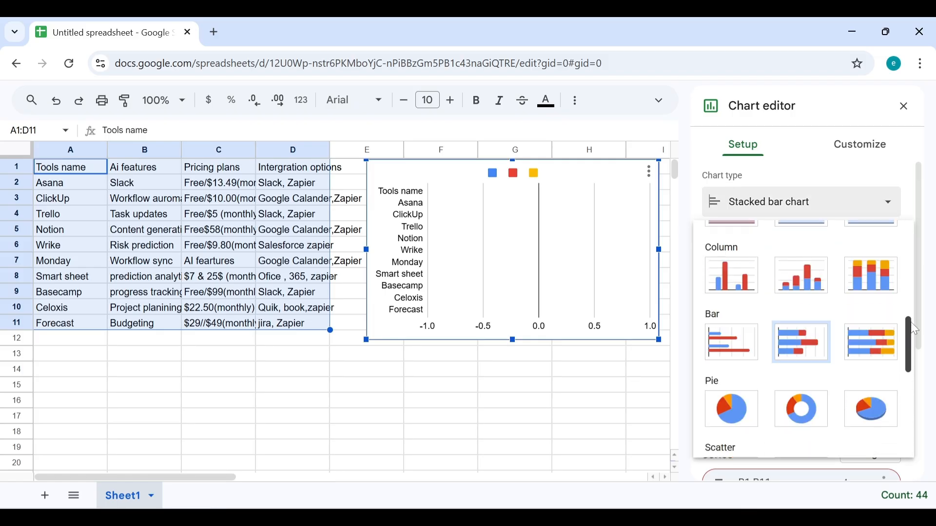
pyautogui.click(872, 337)
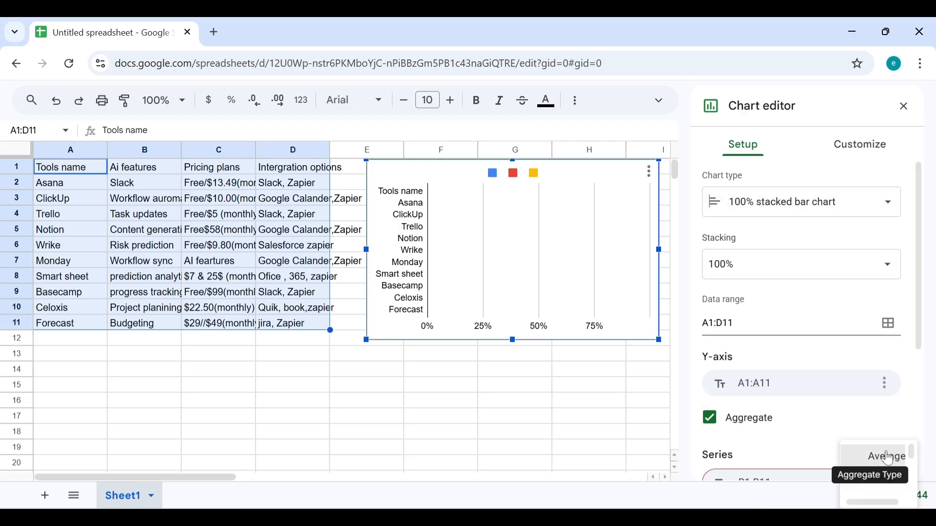
# Step: Set the series aggregation to Count, after trying Max and Average, so the bars appear
pyautogui.click(887, 457)
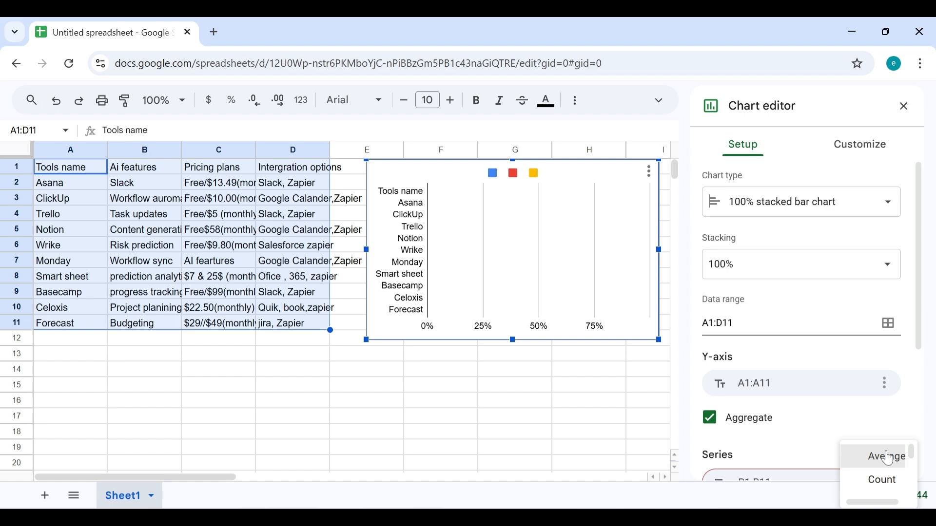
pyautogui.click(894, 482)
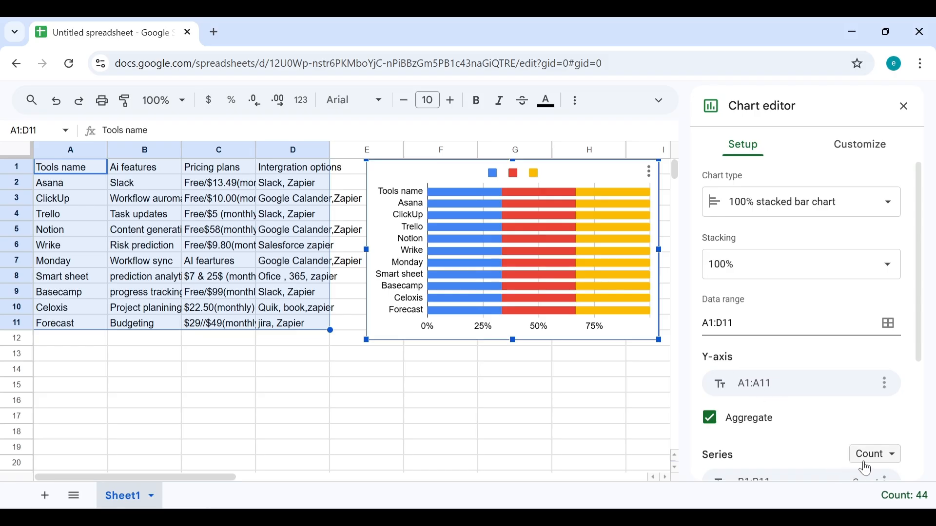
pyautogui.click(899, 464)
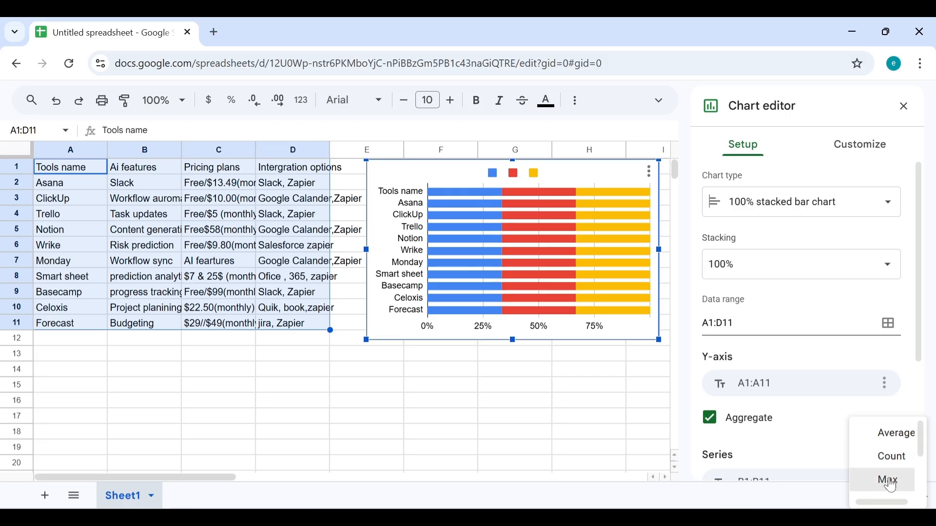
pyautogui.click(894, 485)
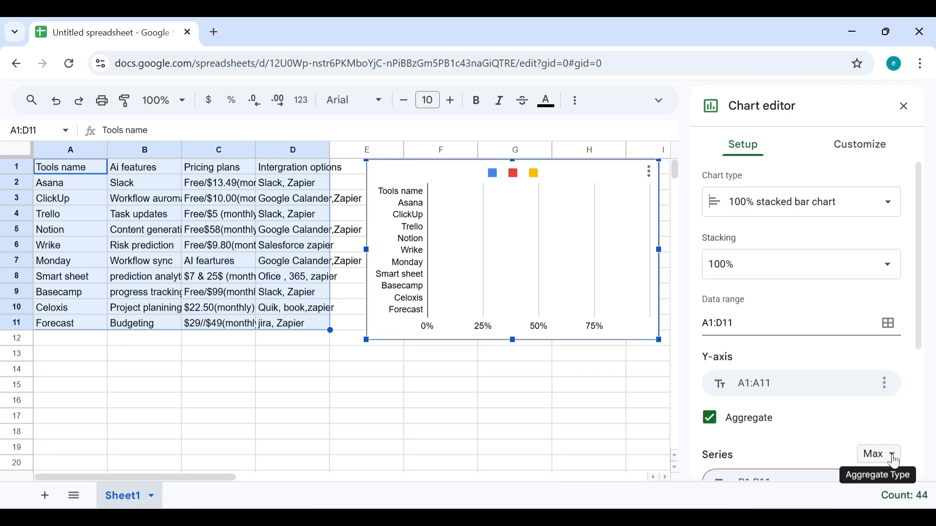
pyautogui.click(897, 463)
pyautogui.click(904, 410)
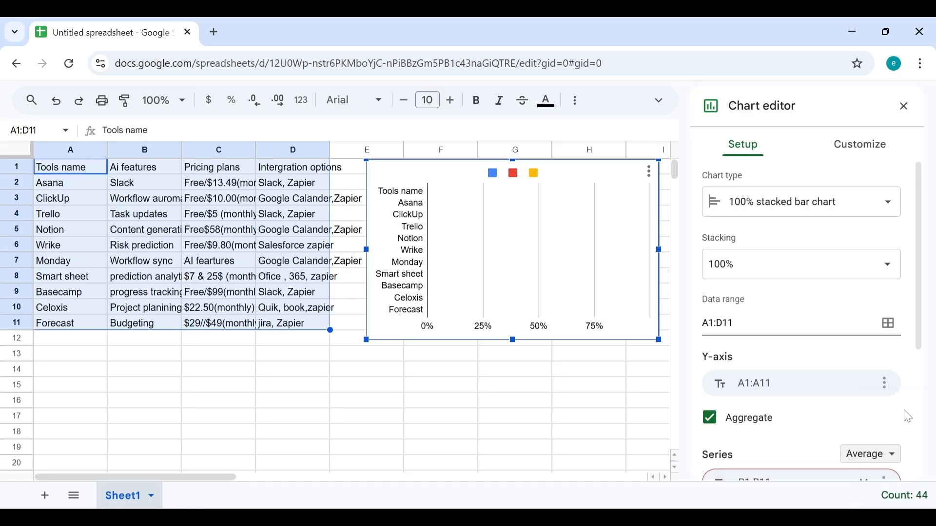
pyautogui.click(887, 455)
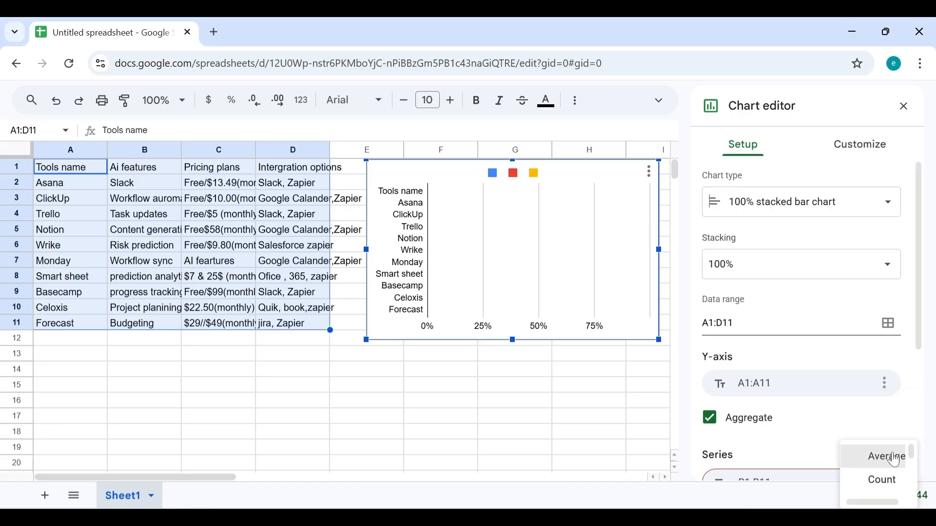
pyautogui.click(895, 477)
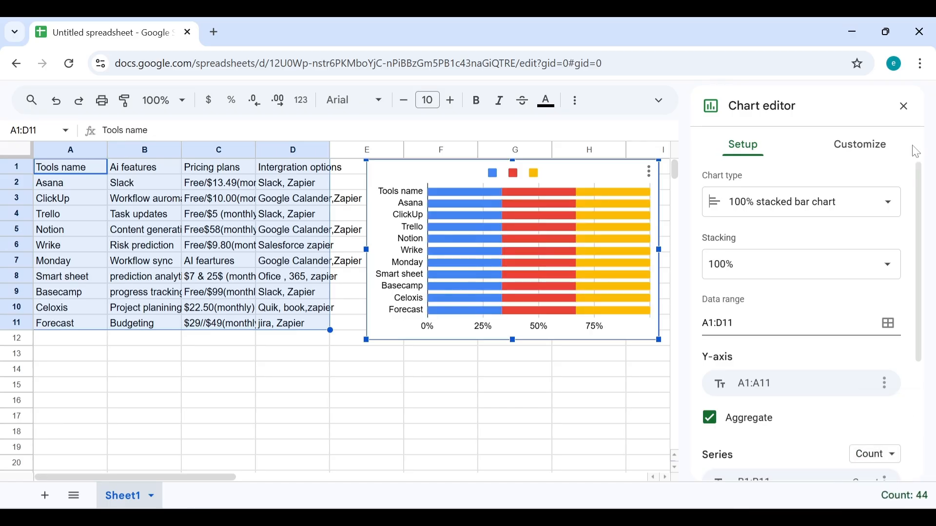
# Step: Change the chart to a stacked bar chart, then to a 100% stacked column chart
pyautogui.click(896, 209)
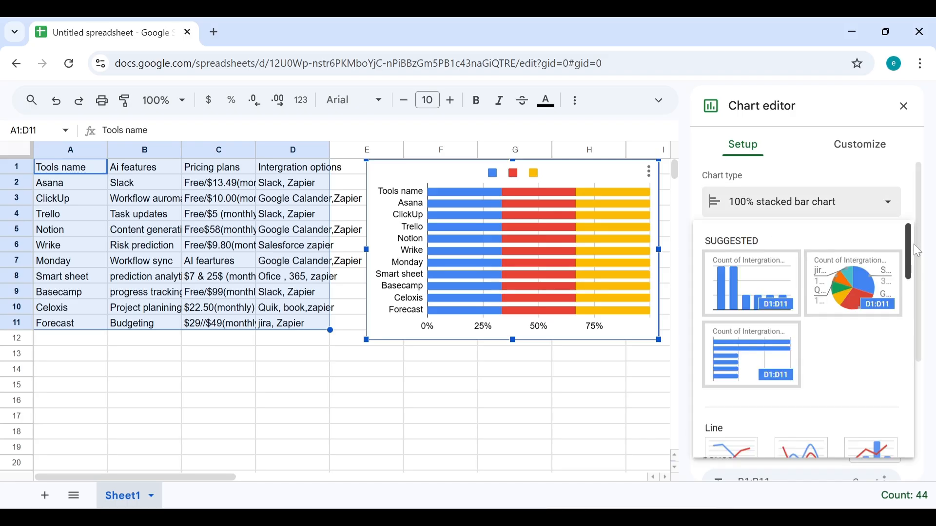
pyautogui.moveTo(913, 261); pyautogui.dragTo(888, 353)
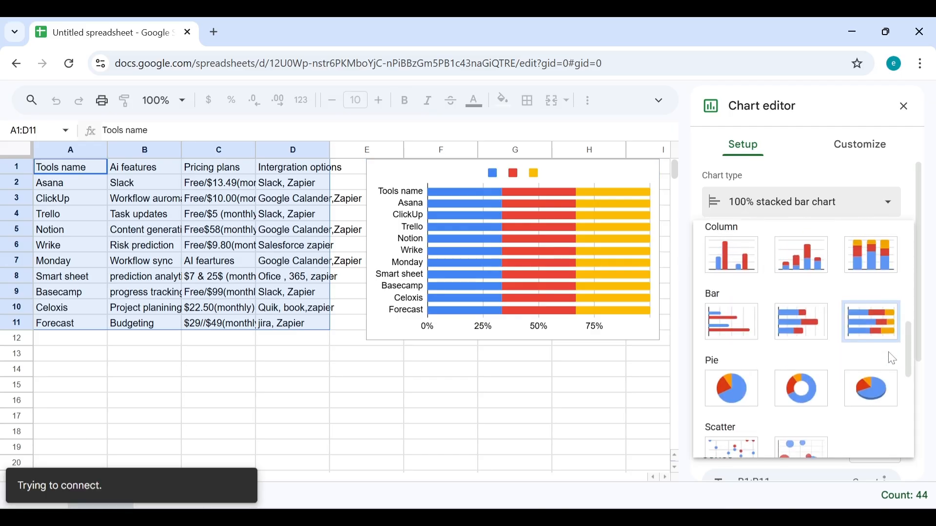
pyautogui.click(813, 336)
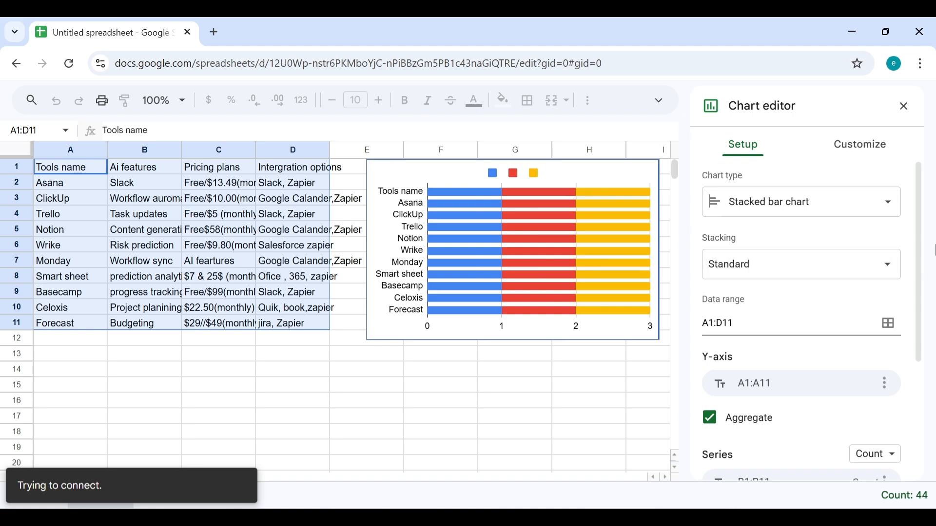
pyautogui.click(886, 212)
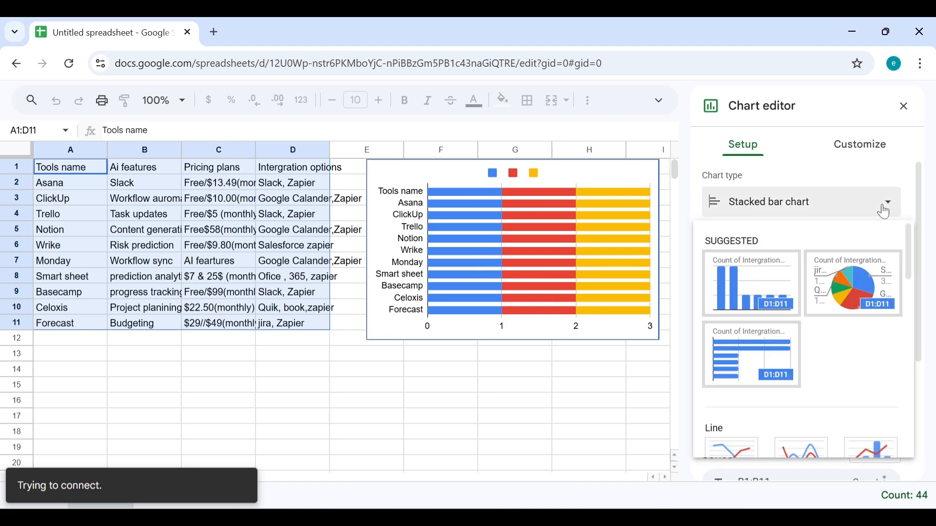
pyautogui.moveTo(913, 261); pyautogui.dragTo(908, 347)
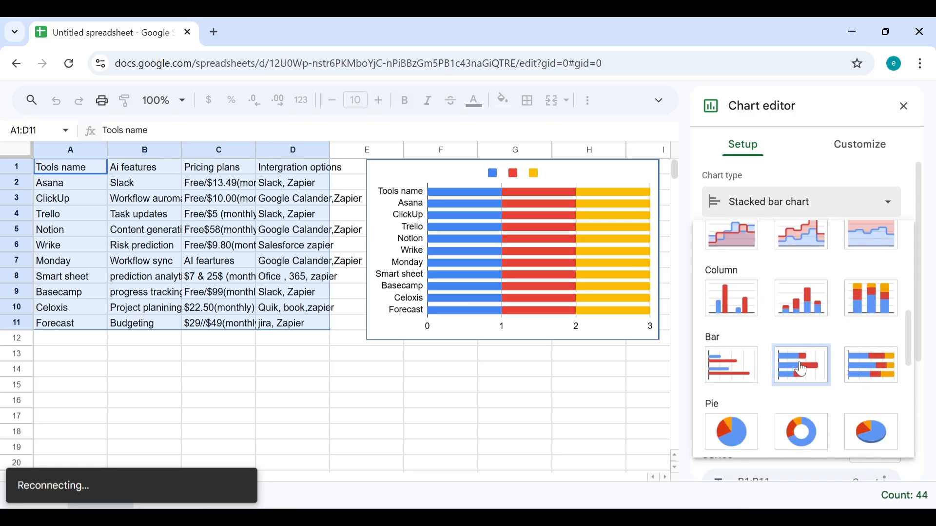
pyautogui.click(881, 305)
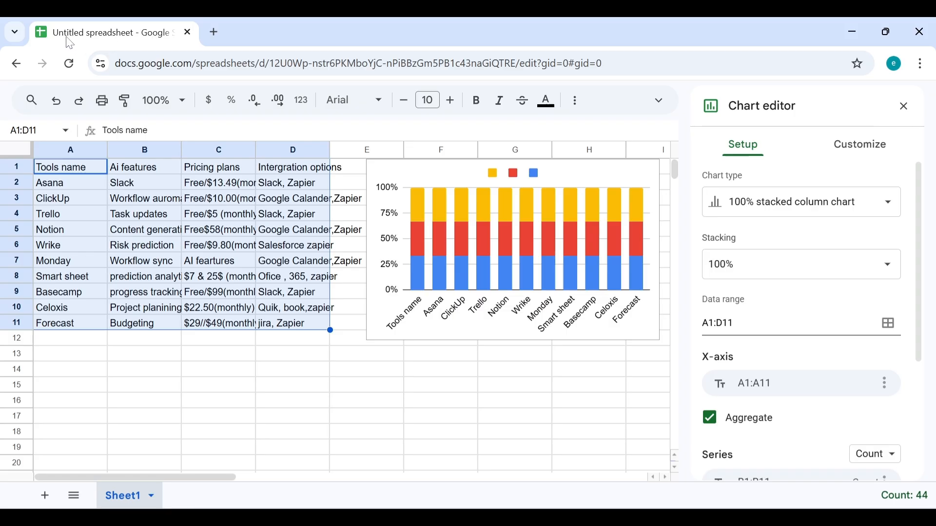
# Step: Restore the browser window to full screen and select the chart
pyautogui.moveTo(67, 43)
pyautogui.mouseDown()
pyautogui.moveTo(558, 281)
pyautogui.moveTo(83, 43)
pyautogui.mouseUp()
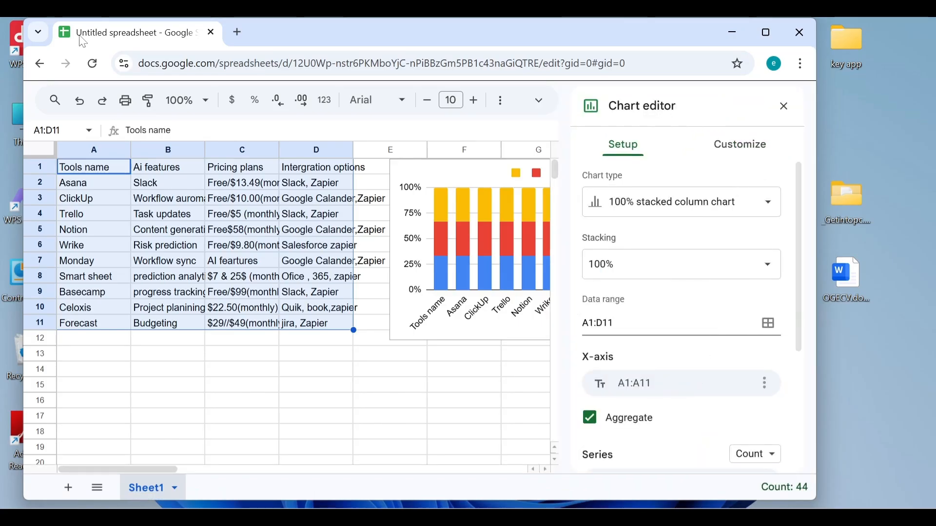
pyautogui.click(766, 33)
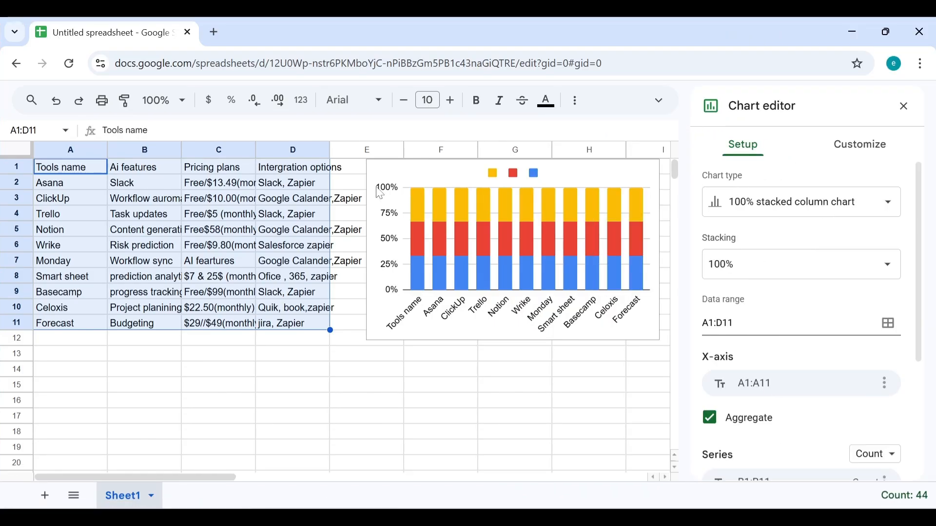
pyautogui.click(380, 193)
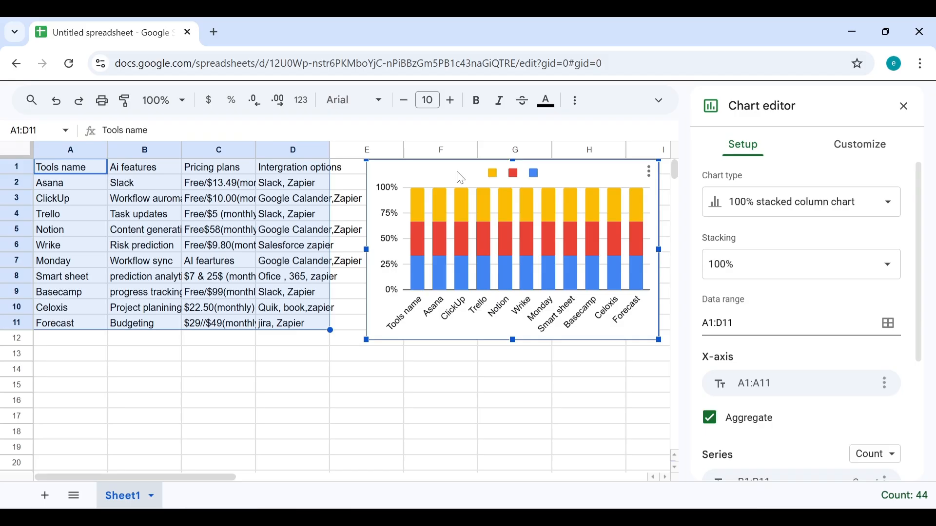
# Step: Replace the placeholder chart subtitle with the letter 'd' under Chart & axis titles
pyautogui.click(867, 155)
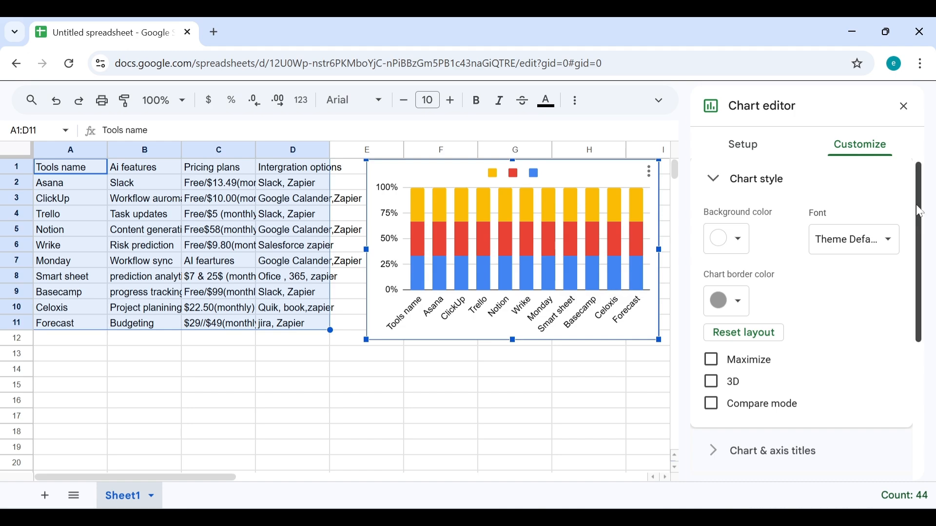
pyautogui.click(717, 184)
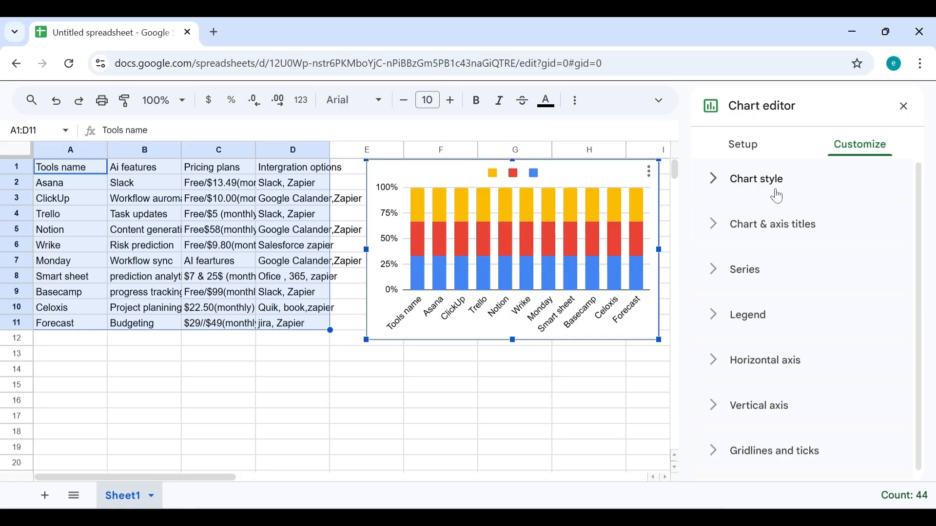
pyautogui.click(785, 238)
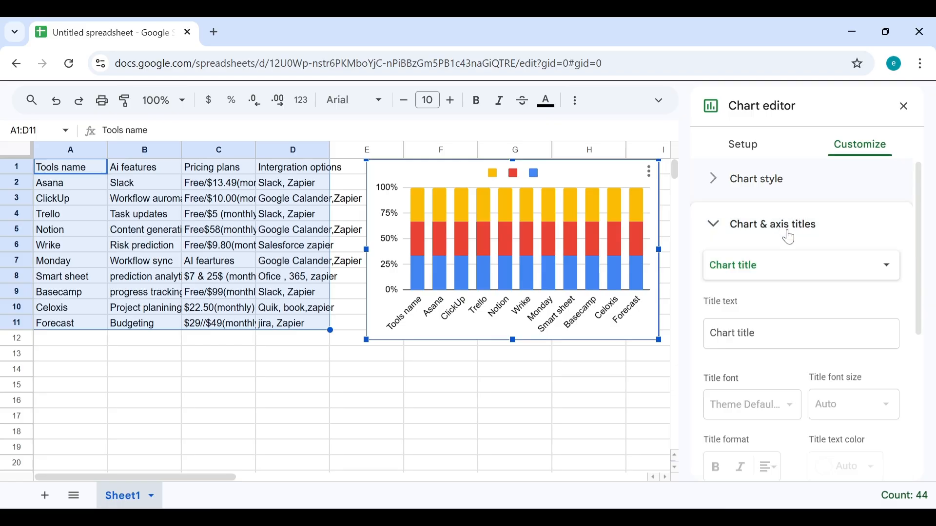
pyautogui.click(888, 269)
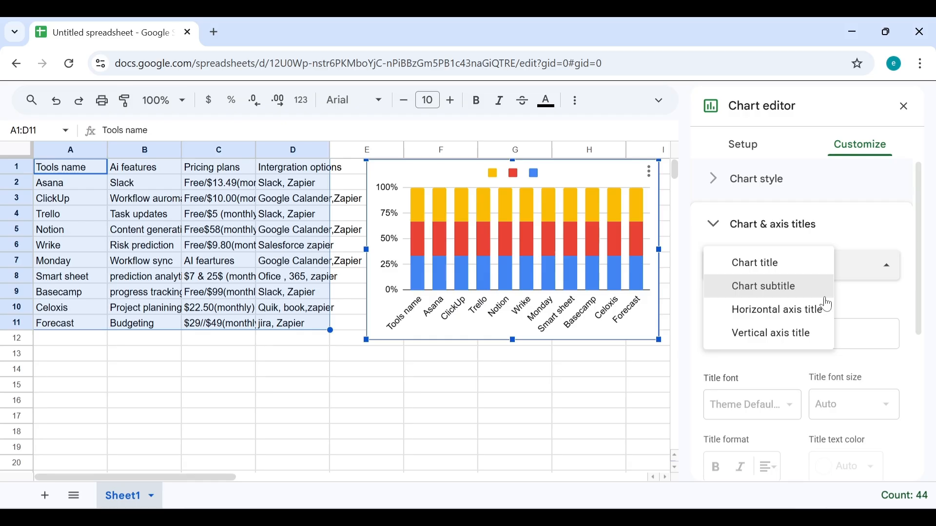
pyautogui.click(792, 285)
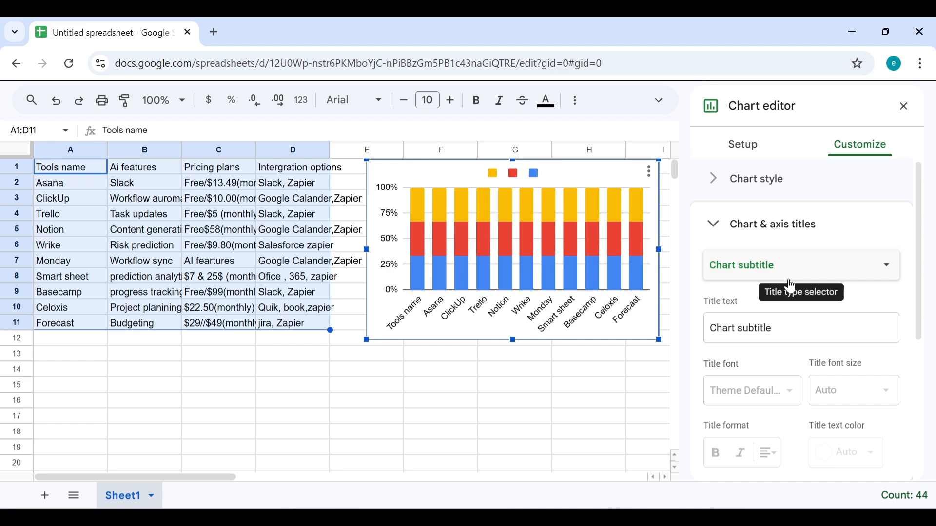
pyautogui.click(712, 330)
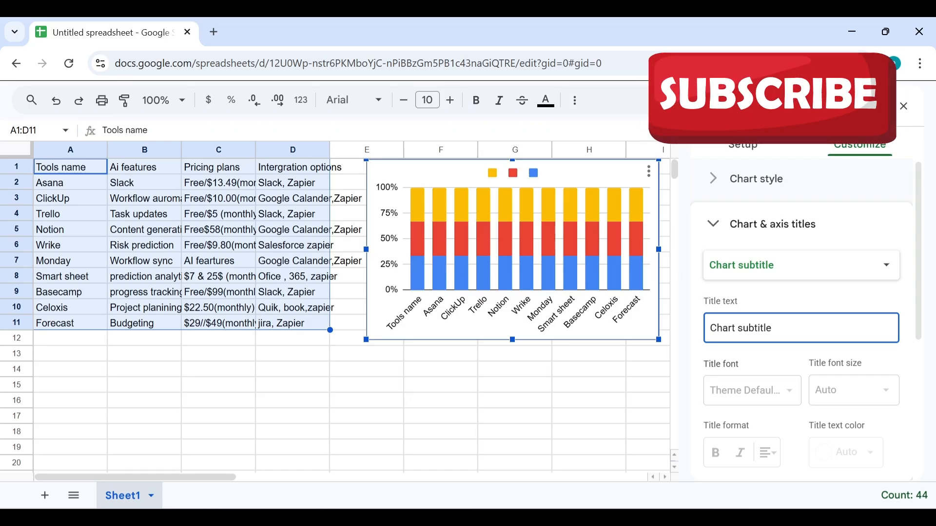
pyautogui.hotkey('ctrl', 'a')
pyautogui.write('d')
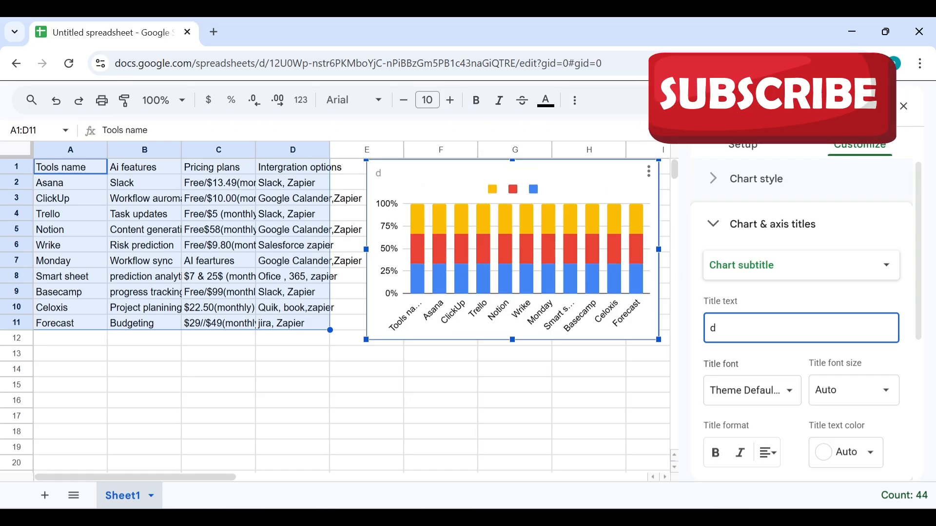
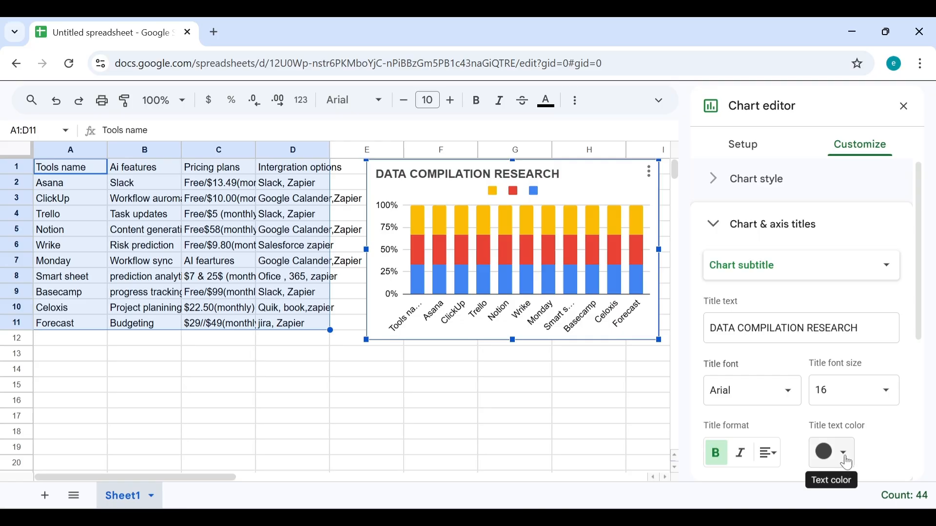
pyautogui.click(847, 458)
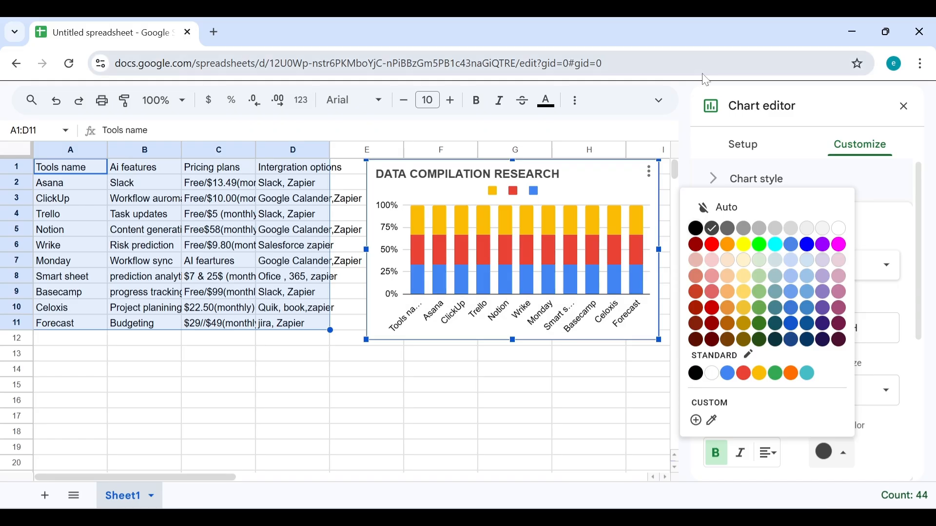
pyautogui.click(718, 155)
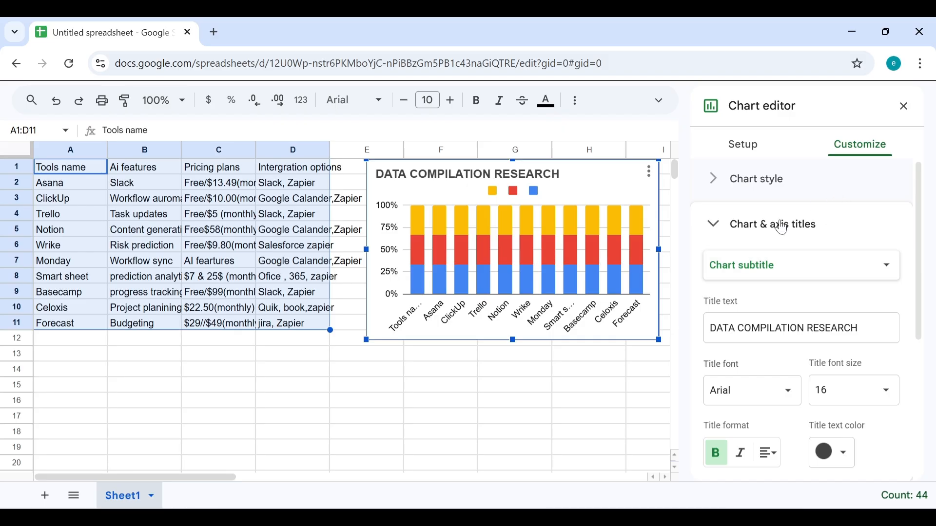
# Step: Try several grey swatches for the chart background under Chart style, settling on dark grey
pyautogui.click(757, 188)
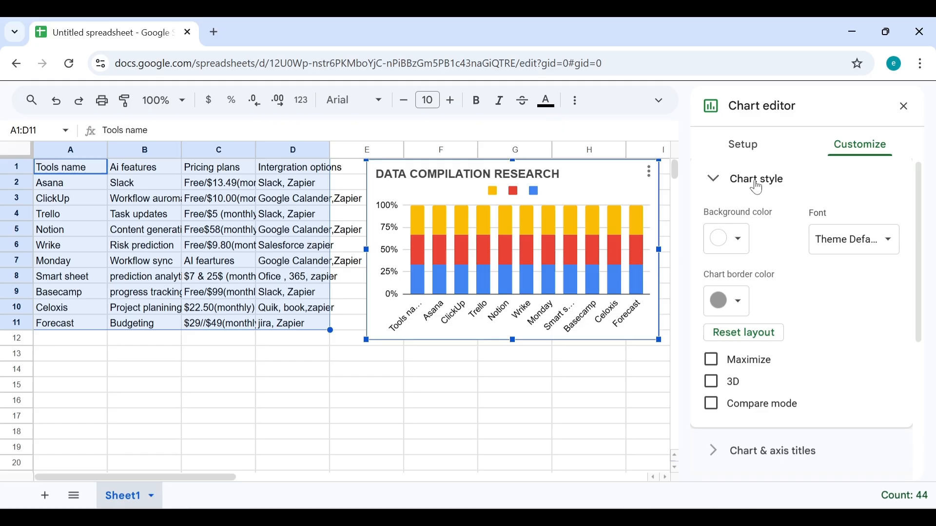
pyautogui.click(743, 254)
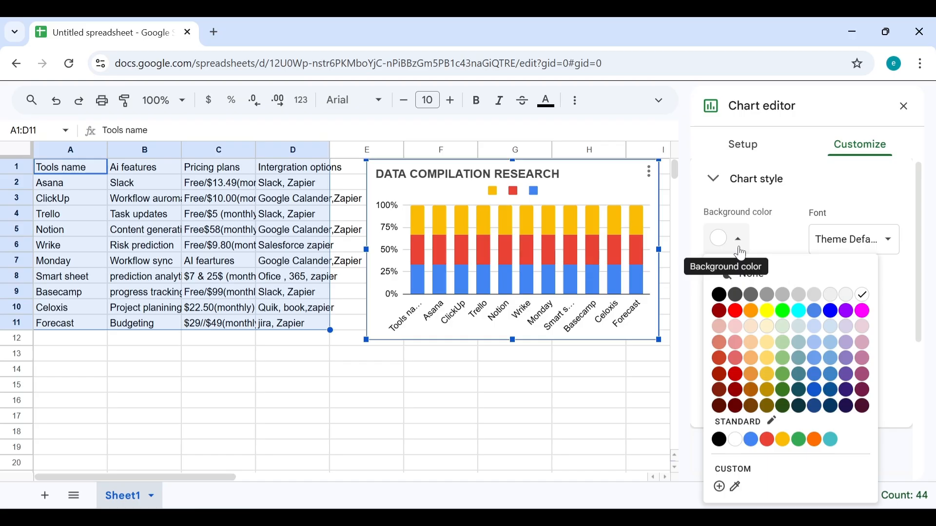
pyautogui.click(774, 300)
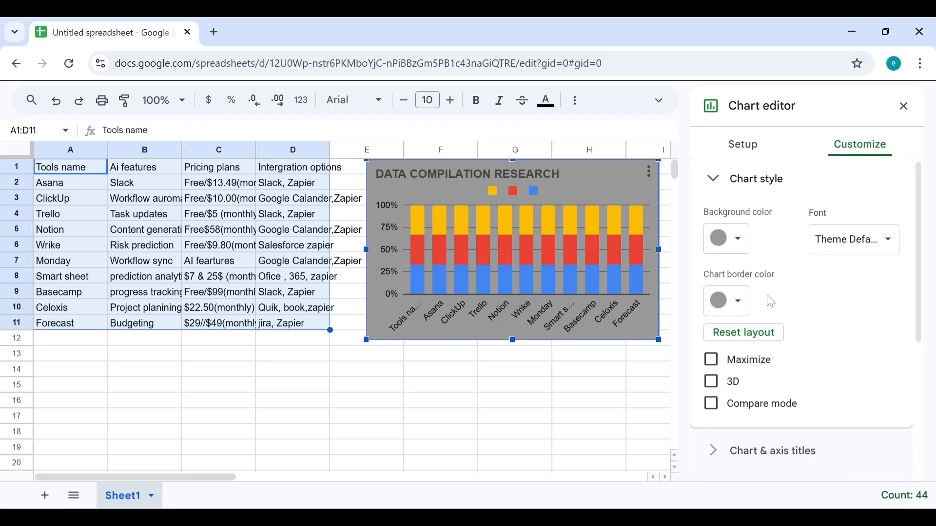
pyautogui.click(748, 241)
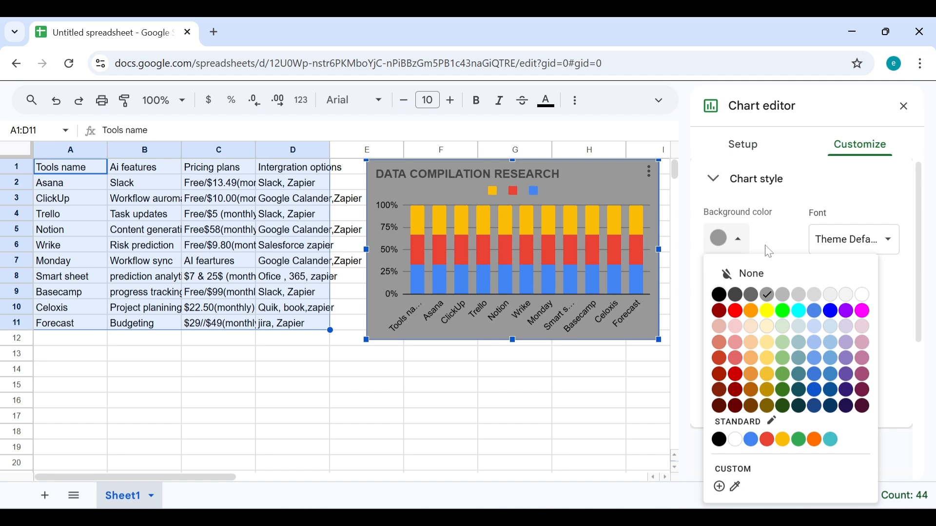
pyautogui.click(740, 298)
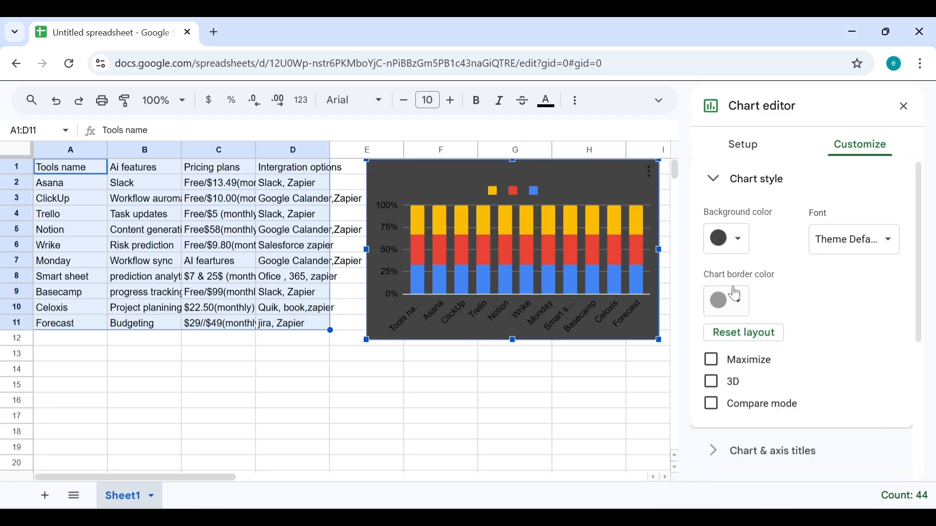
pyautogui.click(744, 241)
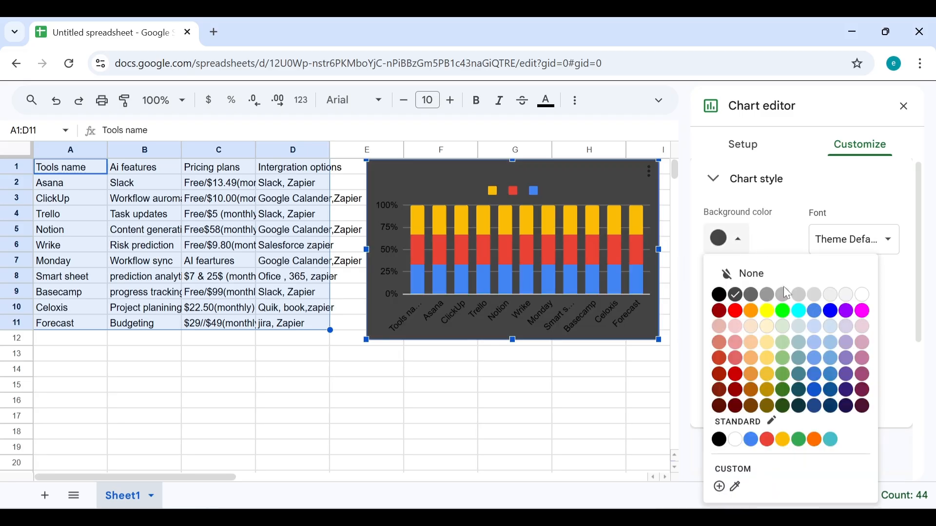
pyautogui.click(754, 299)
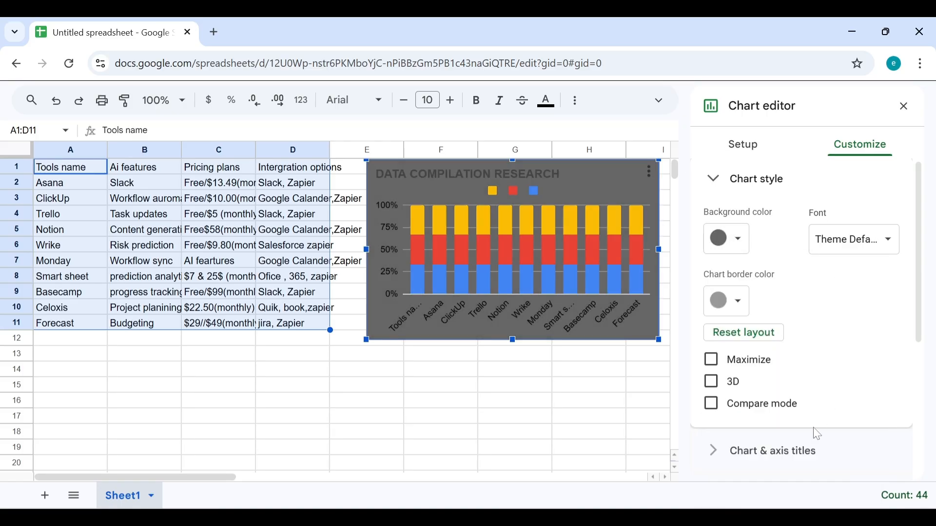
pyautogui.click(773, 179)
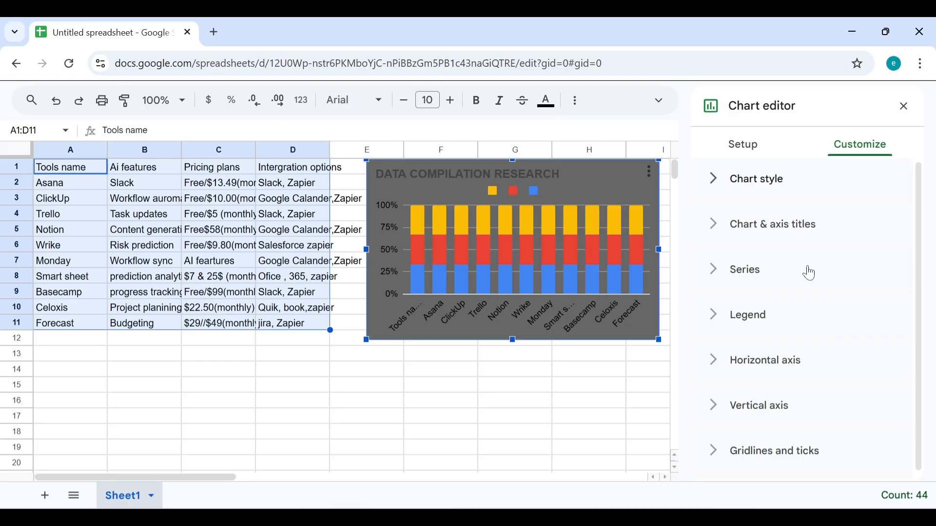
# Step: Return to the Setup view showing the 100% stacked column chart over range A1:D11
pyautogui.scroll(-1, 810, 273)
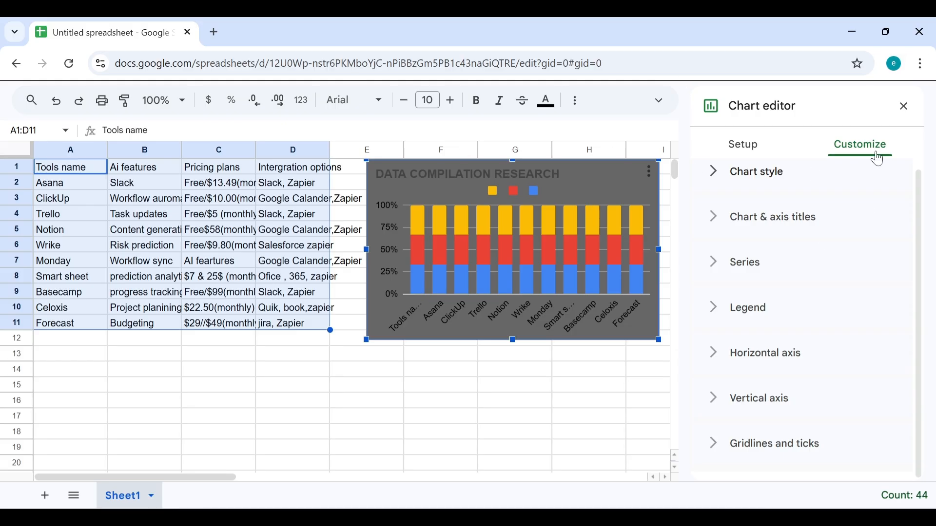
pyautogui.click(744, 146)
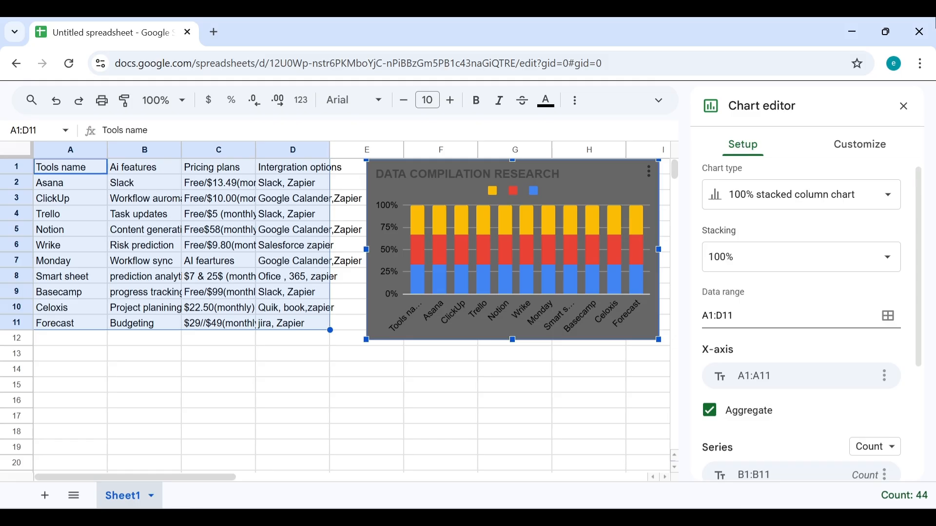
# Step: Close the chart editor and deselect the chart by clicking empty cells D13 and G16
pyautogui.click(905, 107)
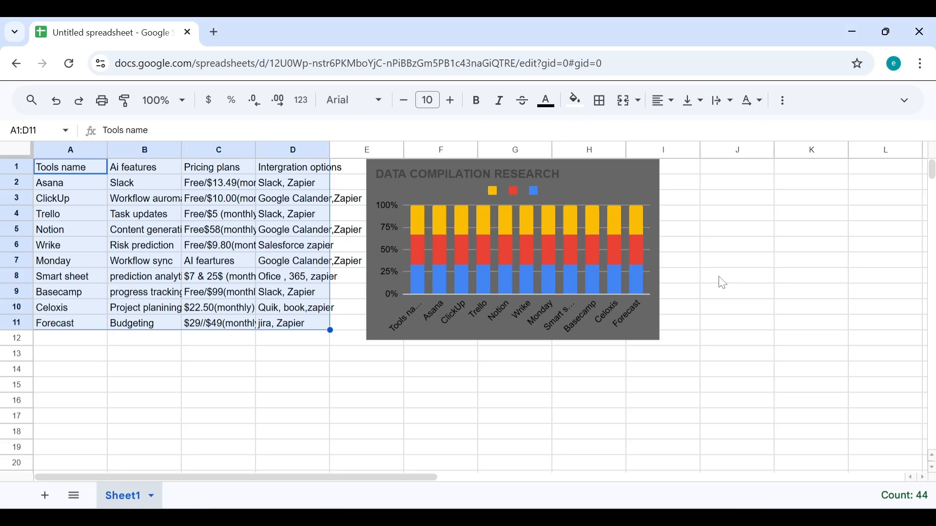
pyautogui.click(316, 355)
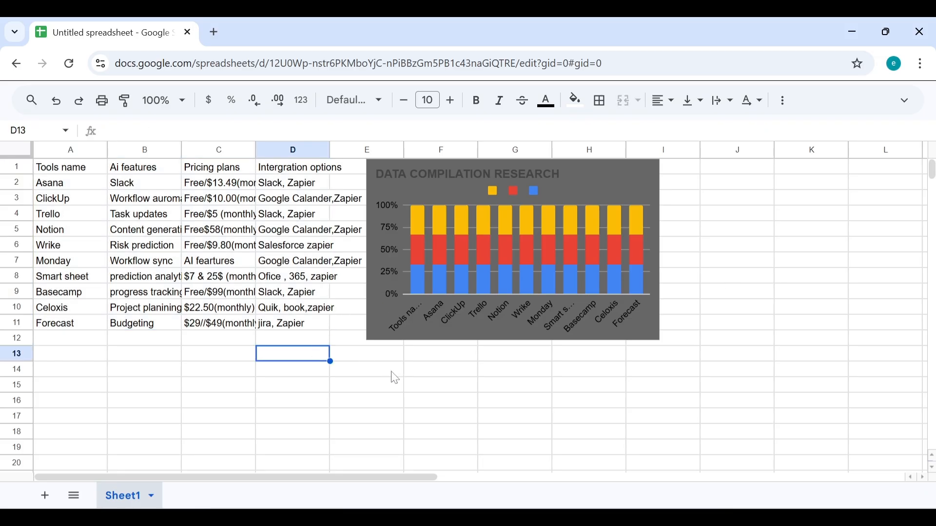
pyautogui.click(486, 401)
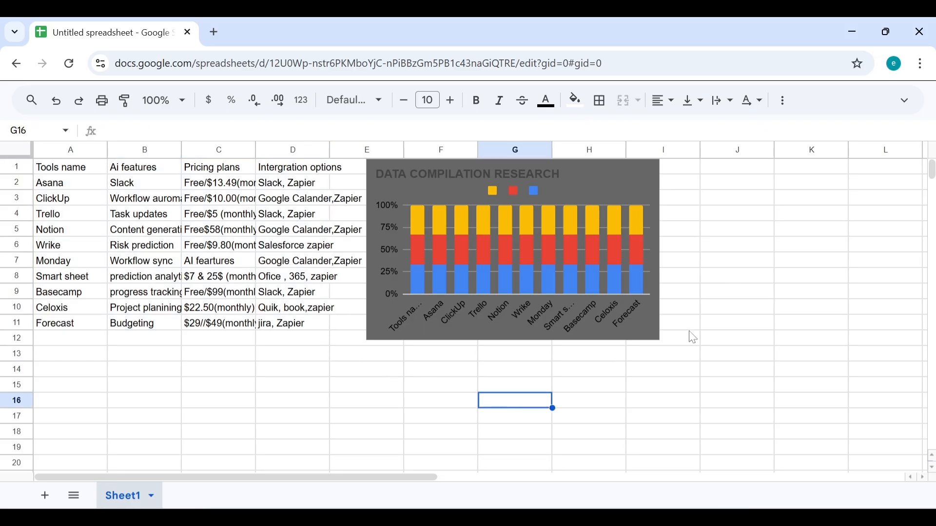
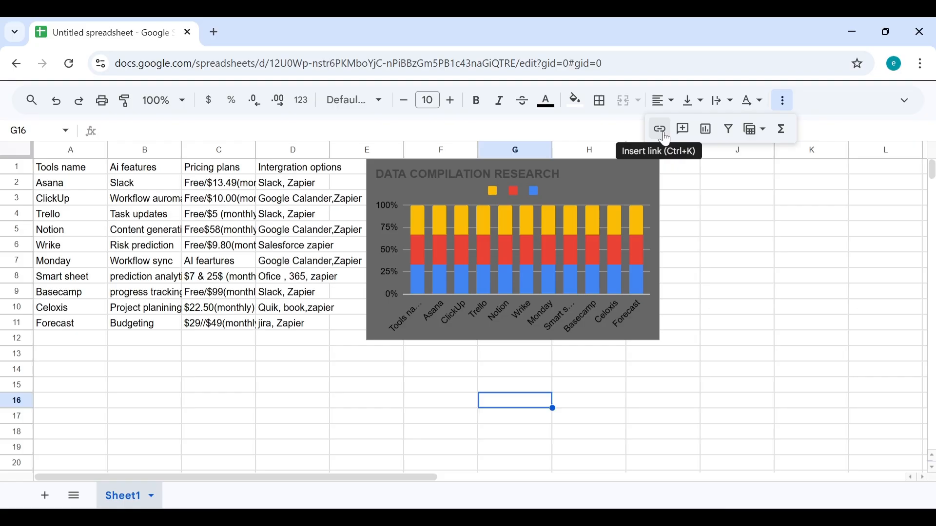
# Step: Cancel the Insert link box, select cell K3, and show the full menus again (Ctrl+Shift+F)
pyautogui.click(666, 137)
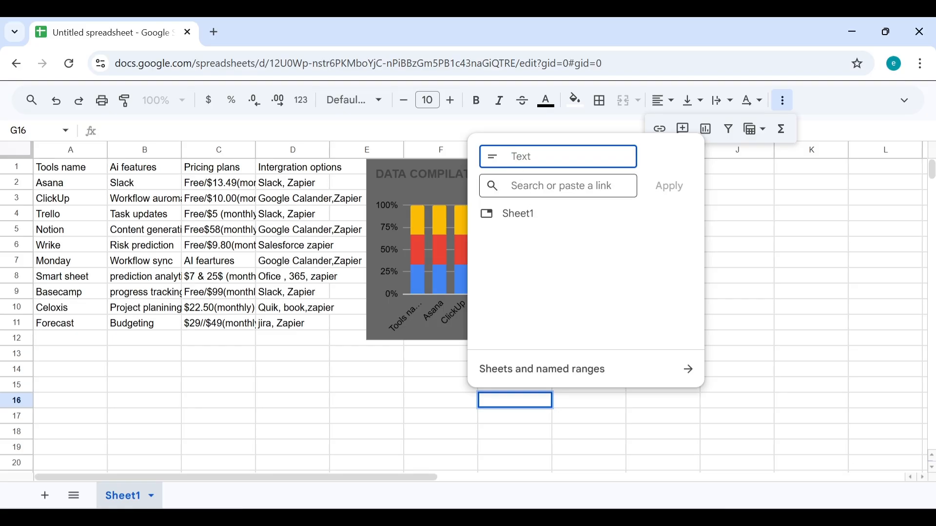
pyautogui.click(783, 200)
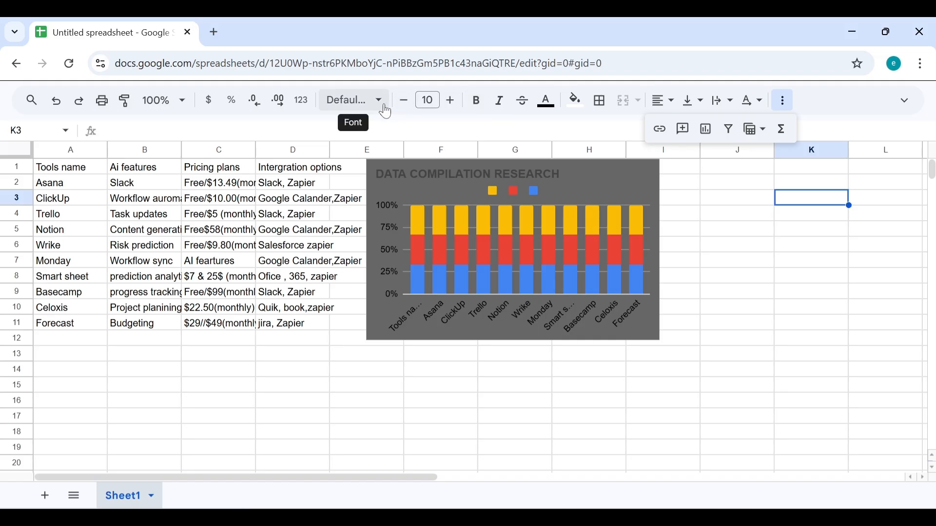
pyautogui.click(911, 102)
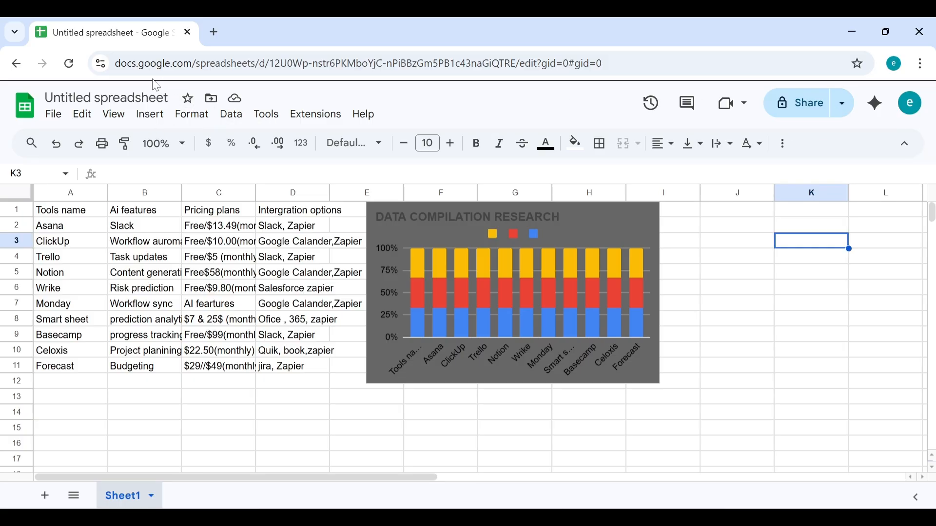
# Step: Put the 'Untitled spreadsheet' title into edit mode with the caret at its end
pyautogui.click(107, 98)
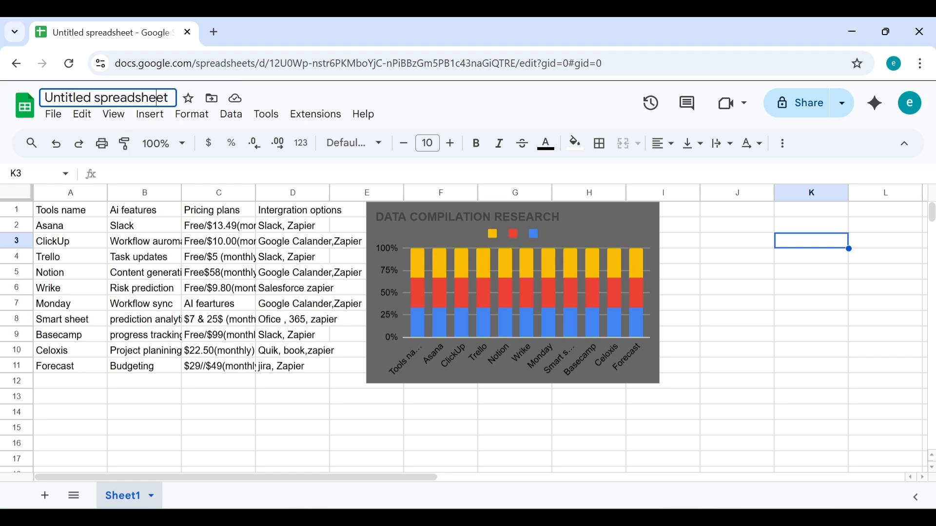
pyautogui.click(169, 98)
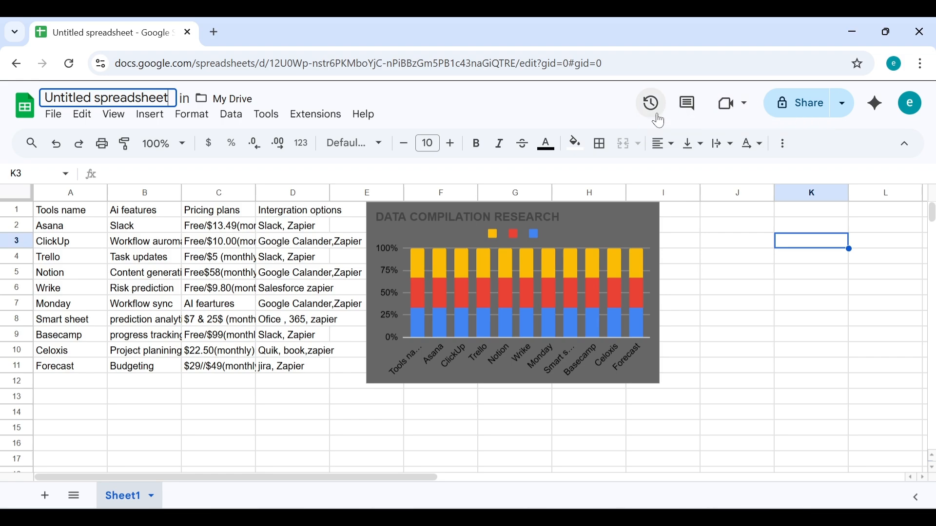
# Step: Copy the spreadsheet's link from the Share dropdown's quick options
pyautogui.click(846, 108)
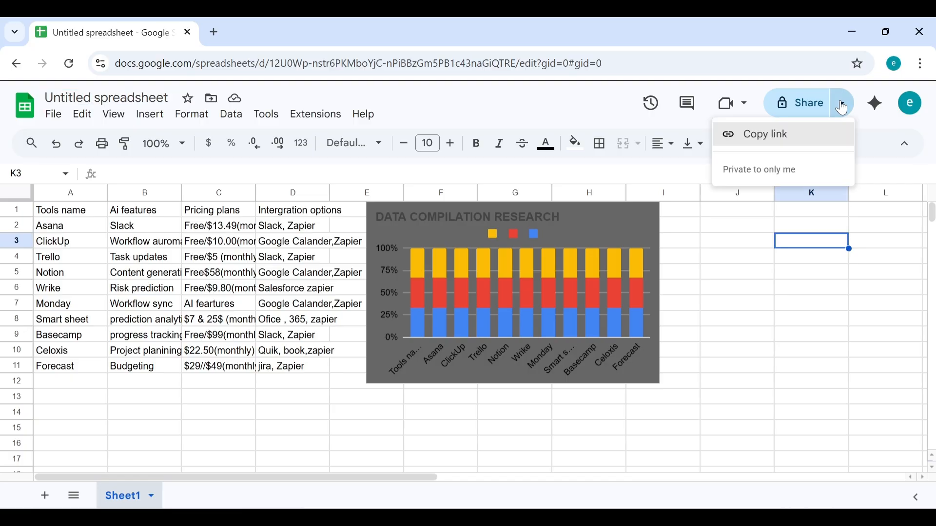
pyautogui.click(811, 133)
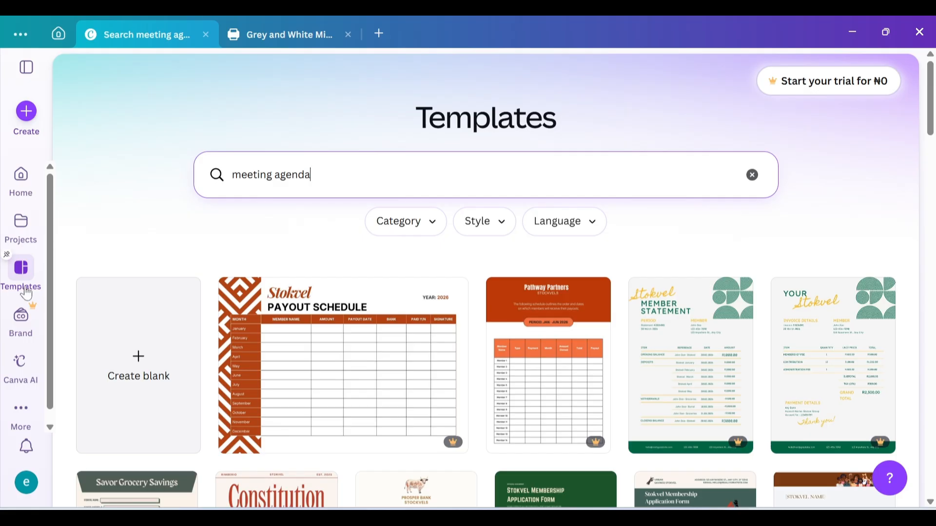
# Step: Scroll down the 'meeting agenda' template results until the Meeting Agenda designs show
pyautogui.click(29, 410)
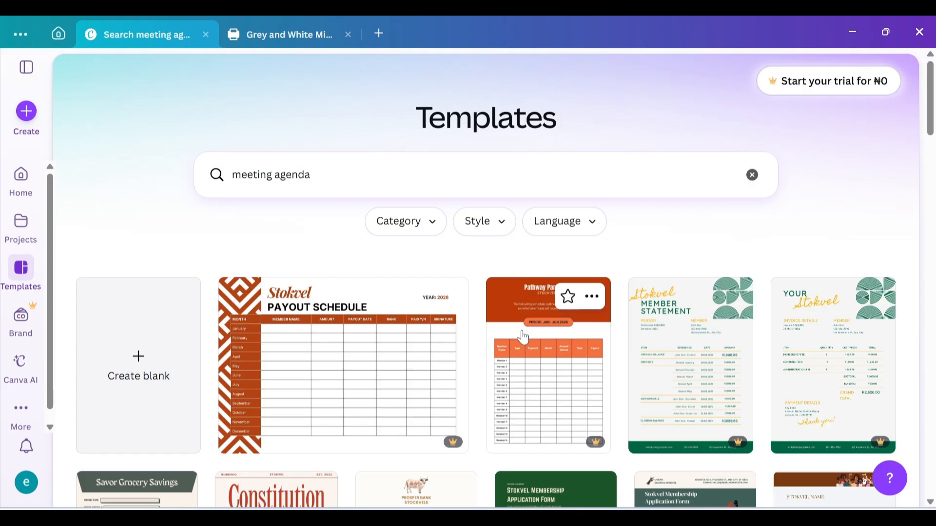
pyautogui.scroll(-10, 524, 337)
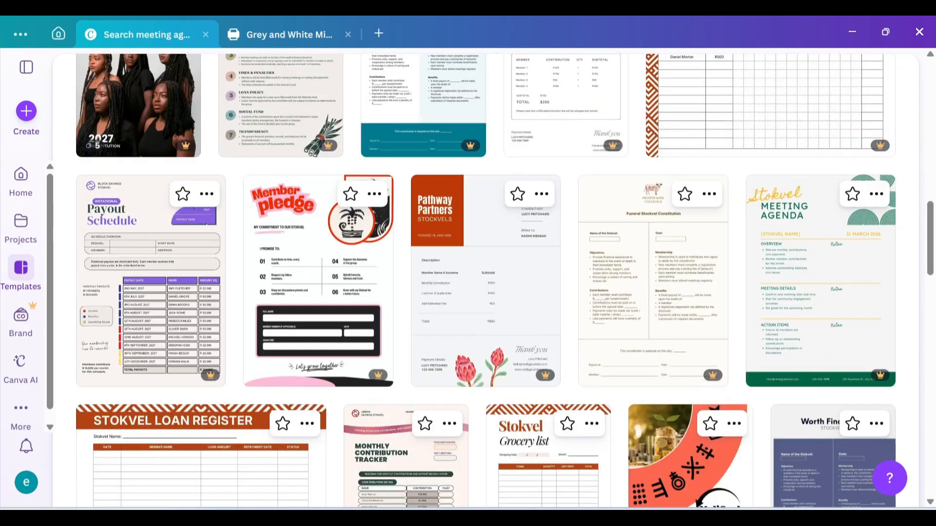
pyautogui.scroll(-4, 524, 337)
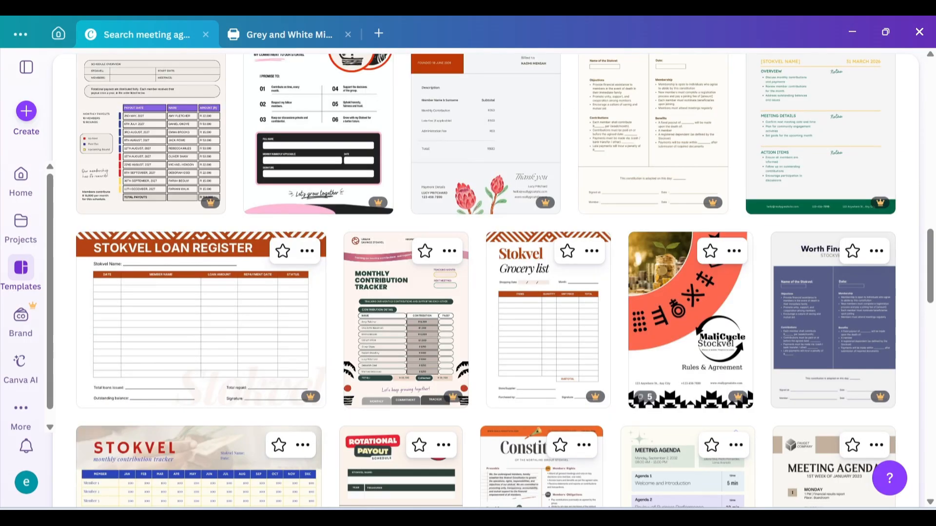
pyautogui.scroll(-6, 524, 336)
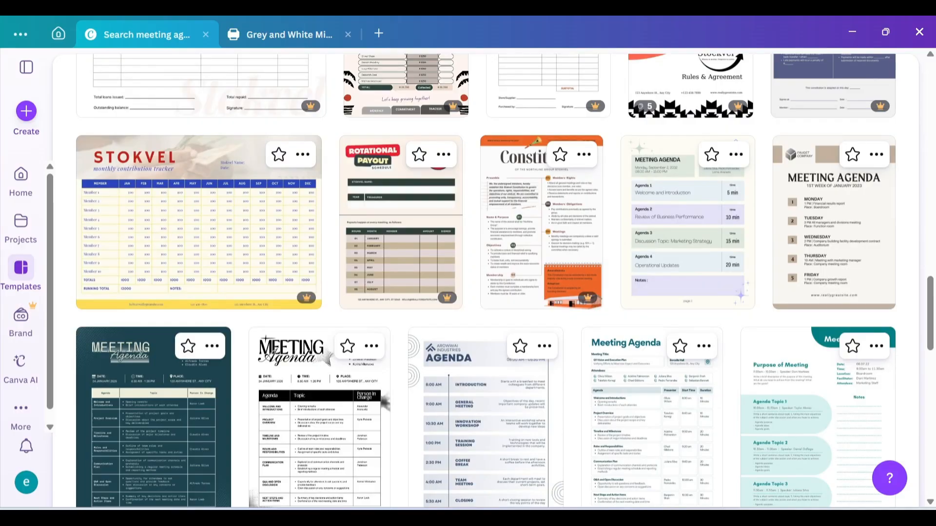
pyautogui.scroll(-1, 485, 277)
pyautogui.scroll(1, 485, 277)
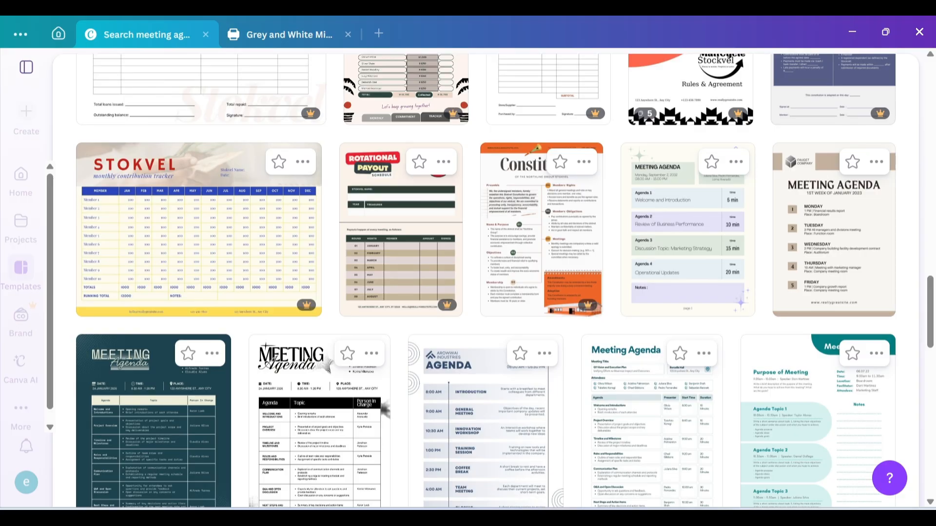
# Step: Scroll deeper through the agenda templates, pausing to check the available Wi-Fi networks
pyautogui.scroll(-1, 505, 281)
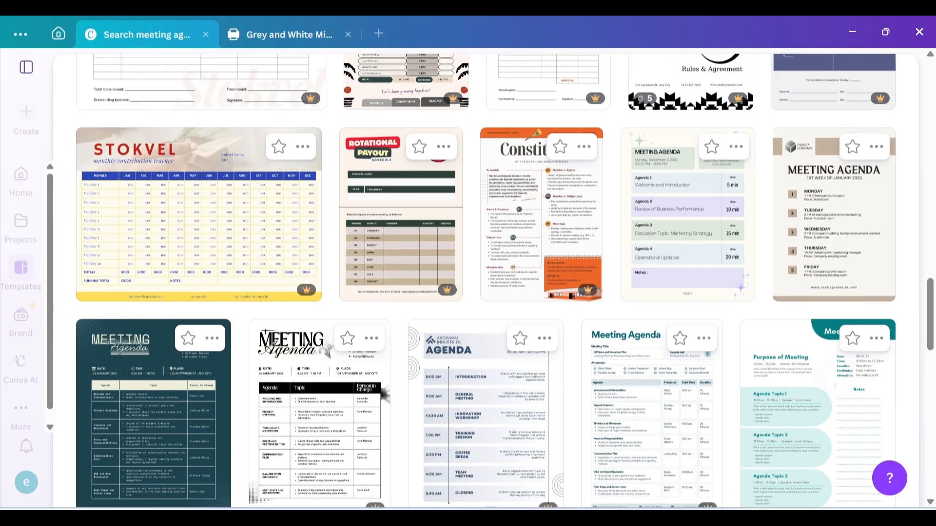
pyautogui.scroll(-5, 324, 278)
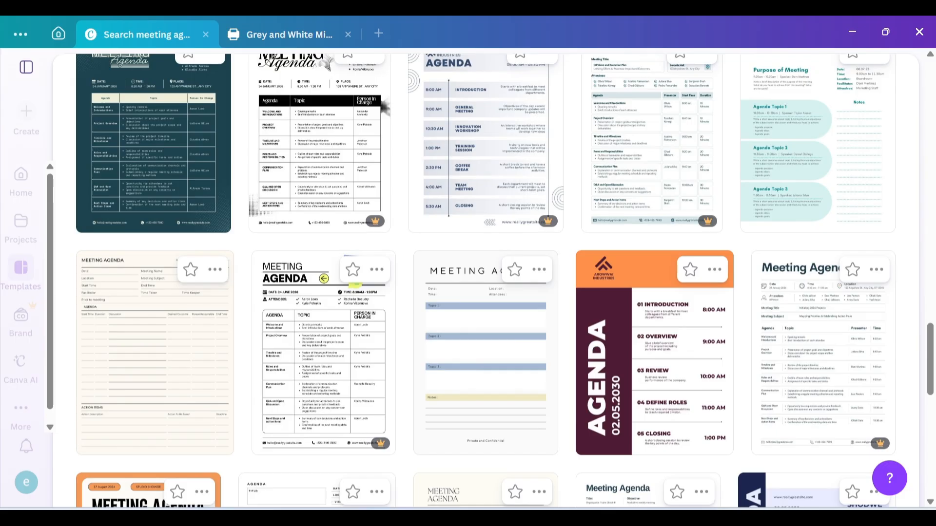
pyautogui.scroll(-5, 485, 281)
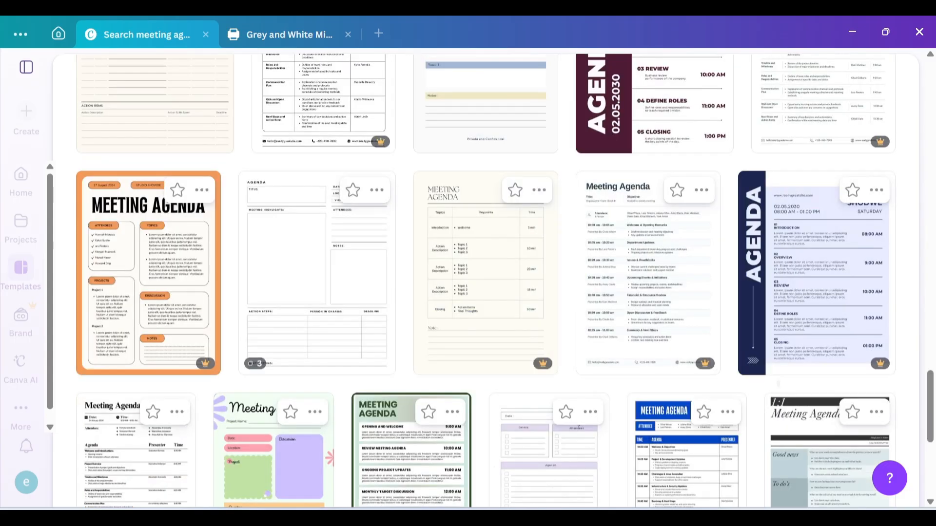
pyautogui.scroll(-2, 485, 281)
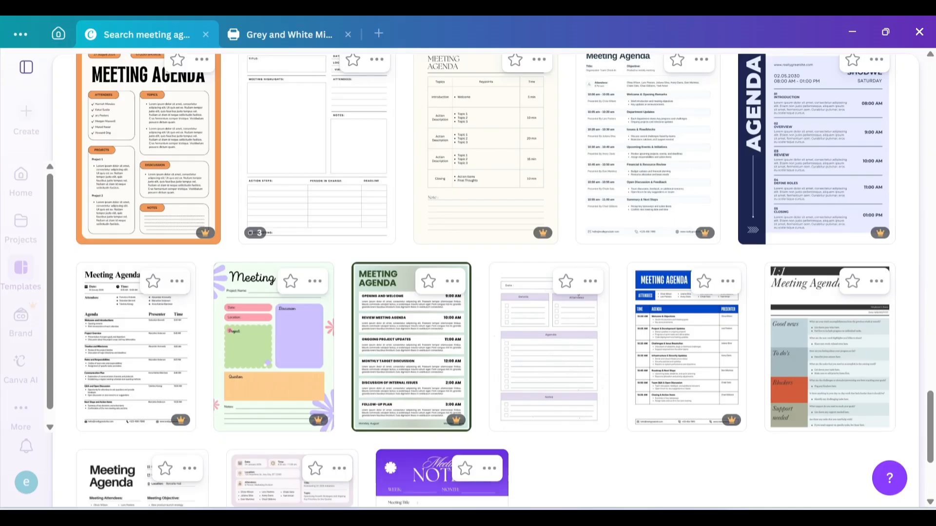
pyautogui.scroll(-3, 485, 281)
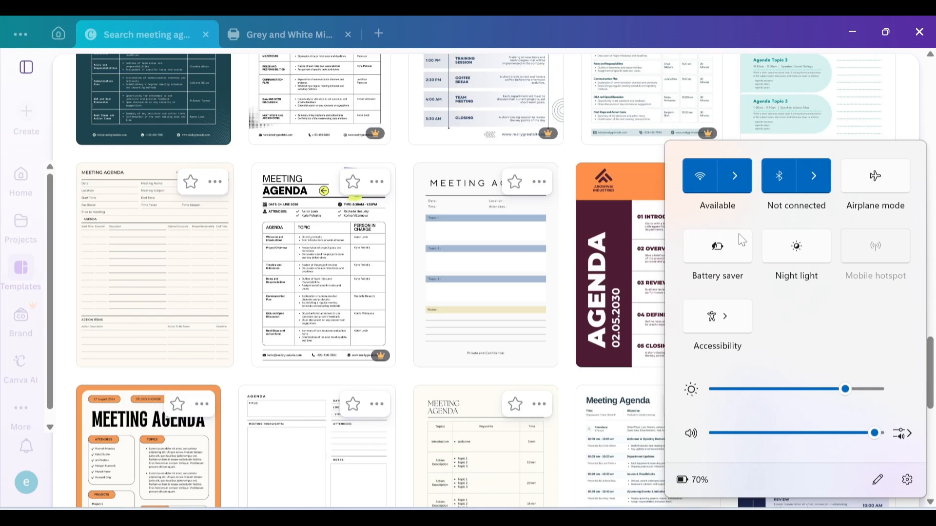
pyautogui.click(734, 176)
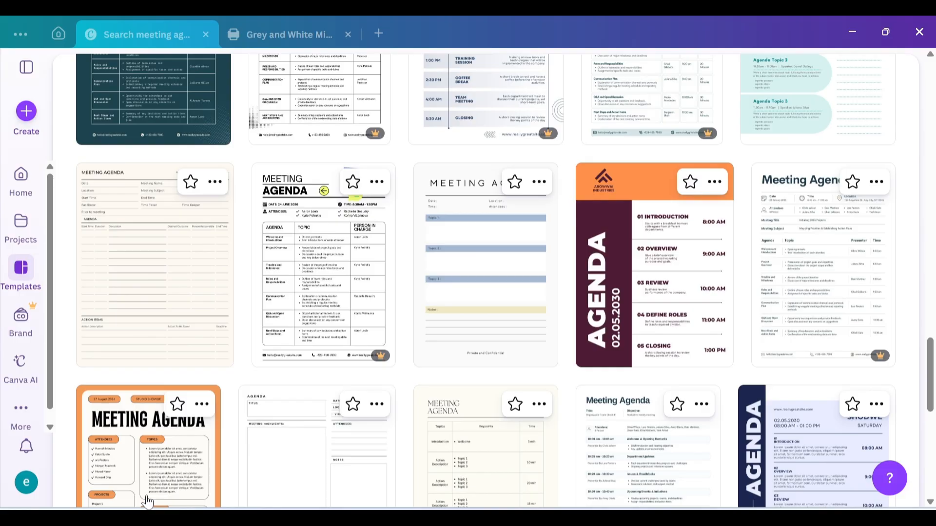
pyautogui.scroll(-9, 147, 501)
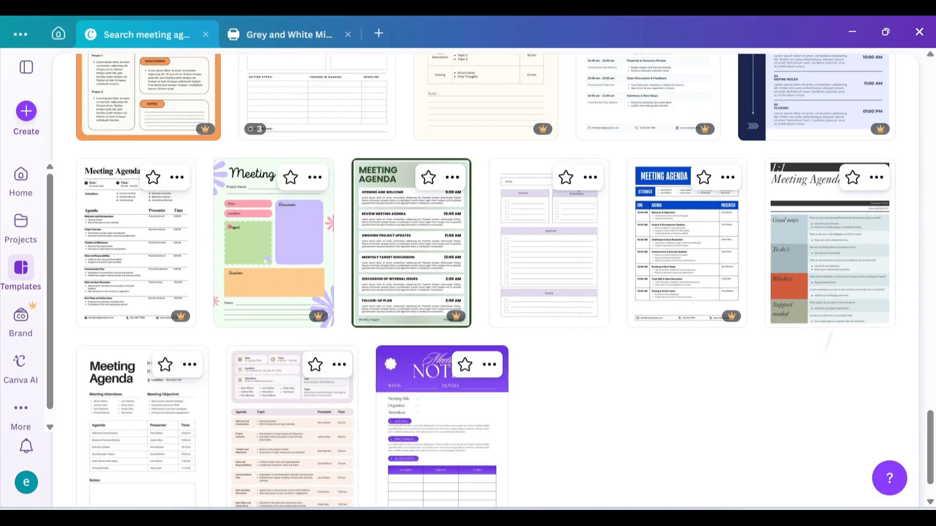
pyautogui.scroll(-4, 468, 277)
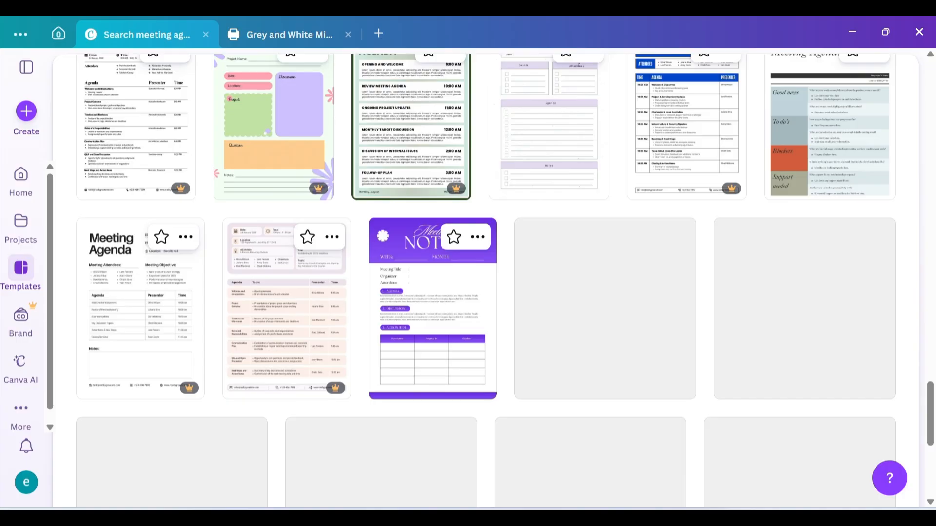
pyautogui.scroll(-5, 468, 278)
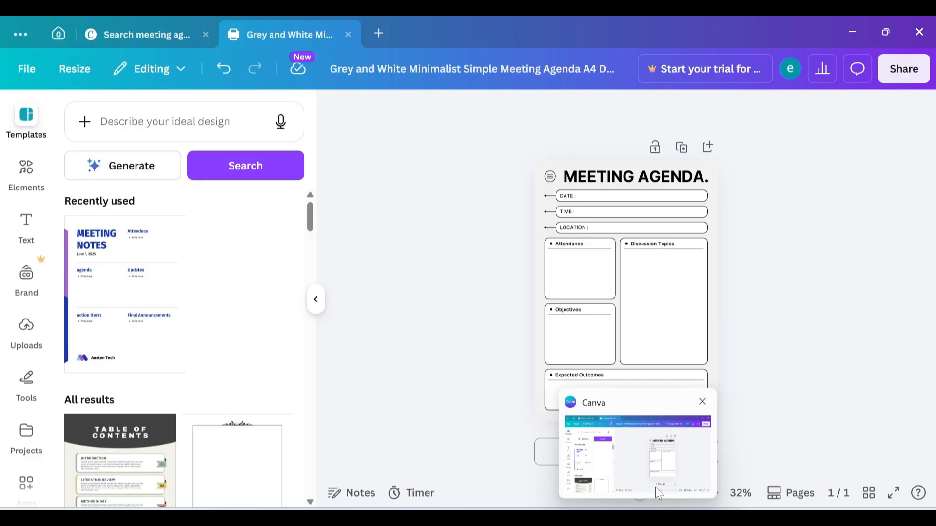
pyautogui.click(655, 489)
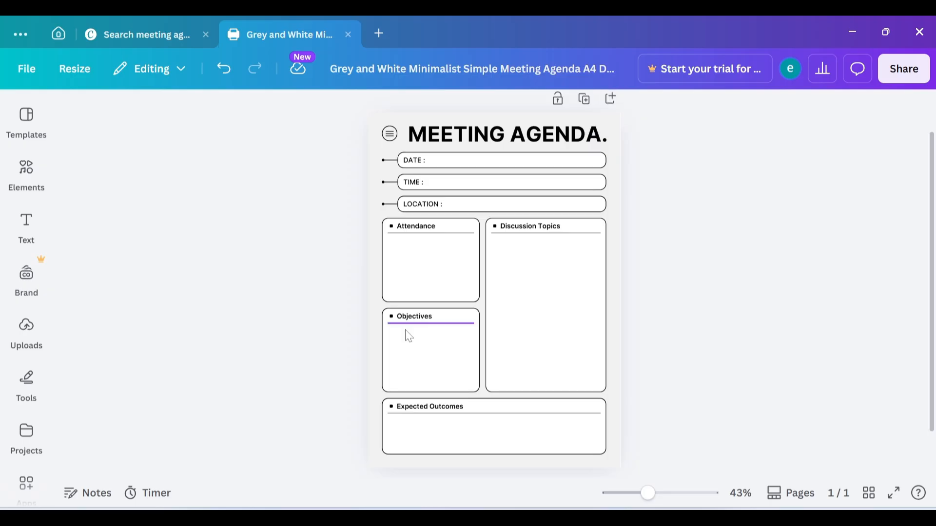
# Step: Show the Text panel from the Elements area of the left sidebar
pyautogui.click(23, 297)
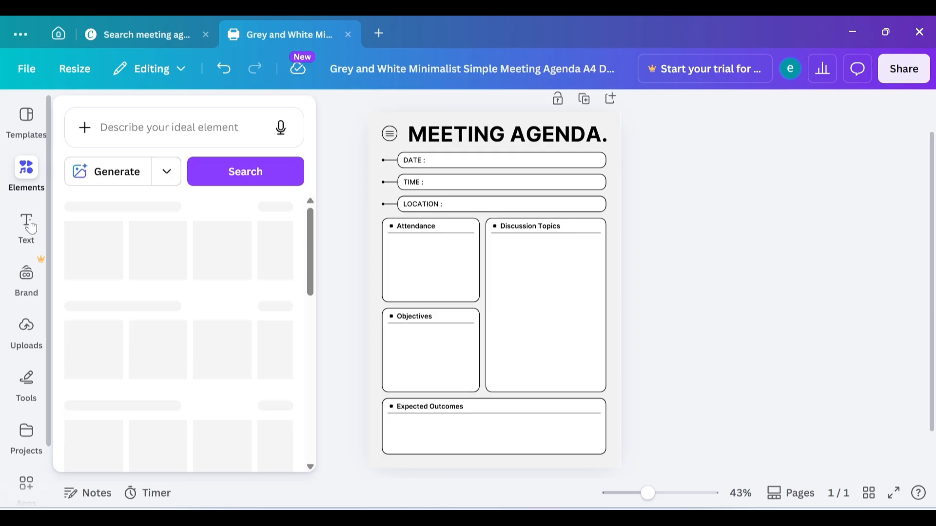
pyautogui.click(30, 227)
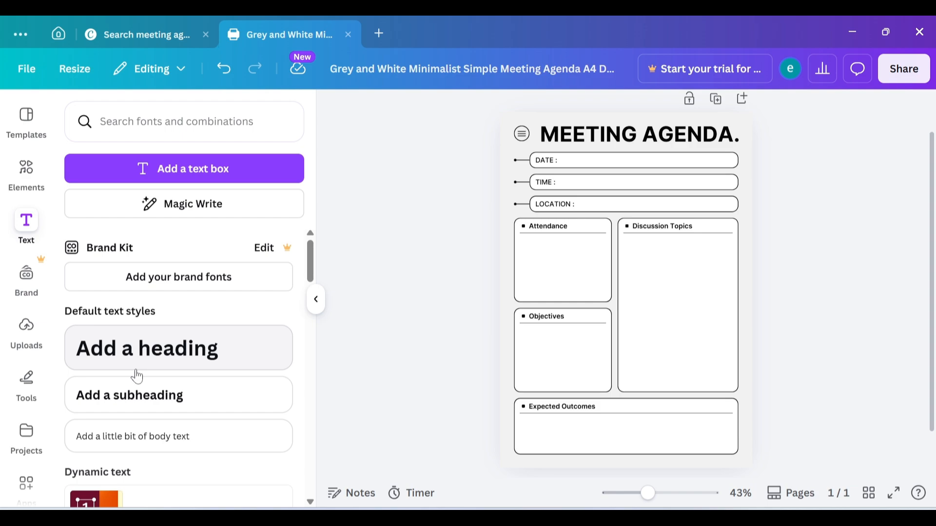
# Step: Add a bold 'Add a subheading' box, collapse the side panel, and widen the box rightward
pyautogui.click(153, 391)
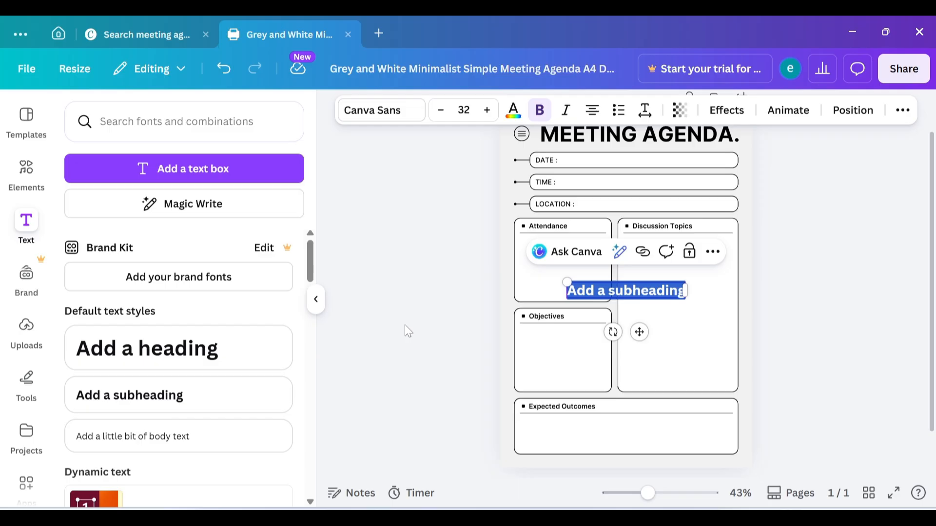
pyautogui.click(317, 301)
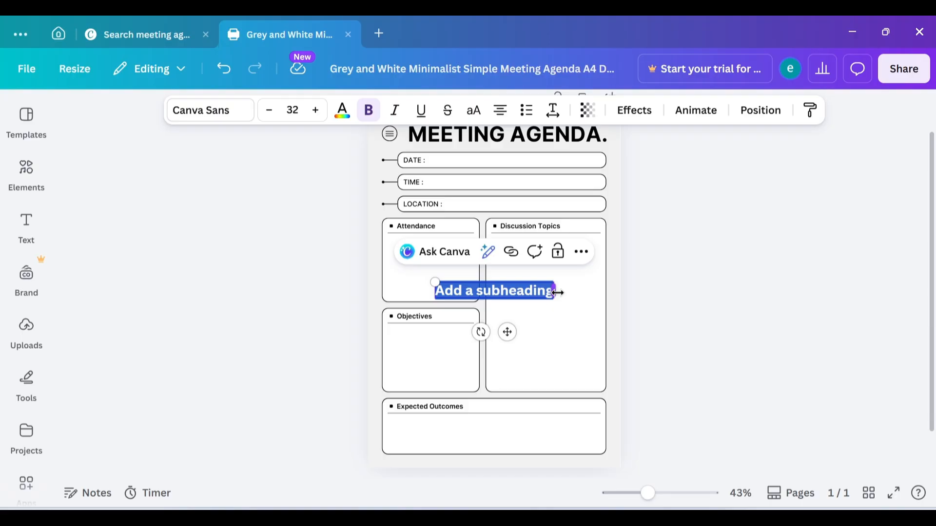
pyautogui.moveTo(557, 293); pyautogui.dragTo(601, 292)
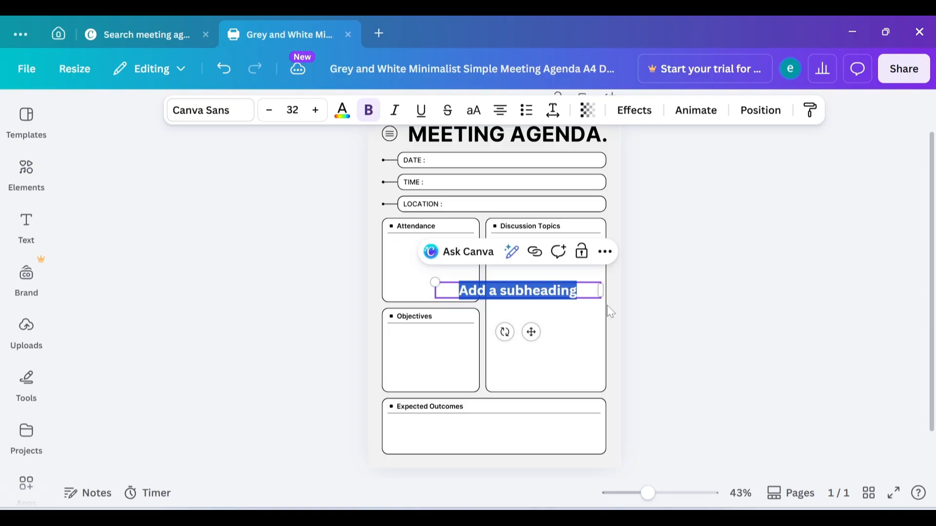
pyautogui.click(486, 290)
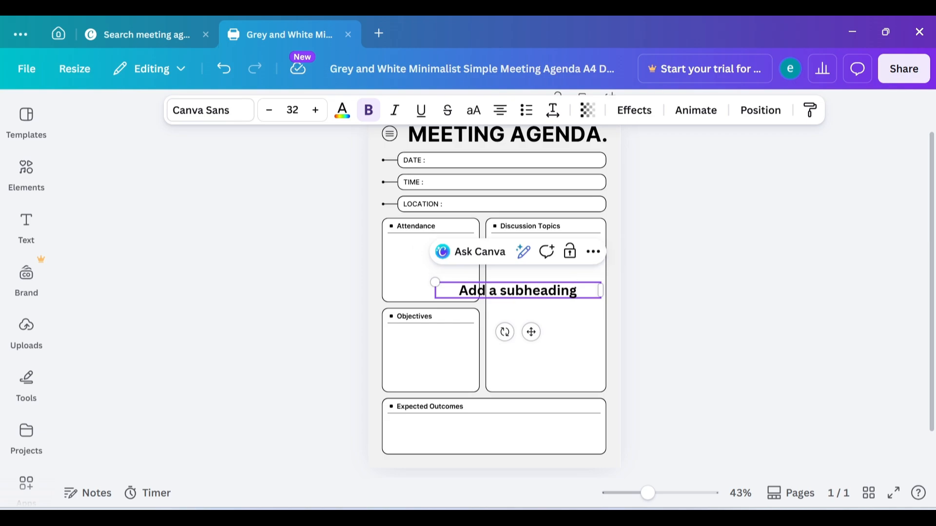
# Step: Clear the placeholder text, trying and erasing '16', 'thu' and 'fr' as starts
pyautogui.hotkey('ctrl', 'a')
pyautogui.press('BackSpace')
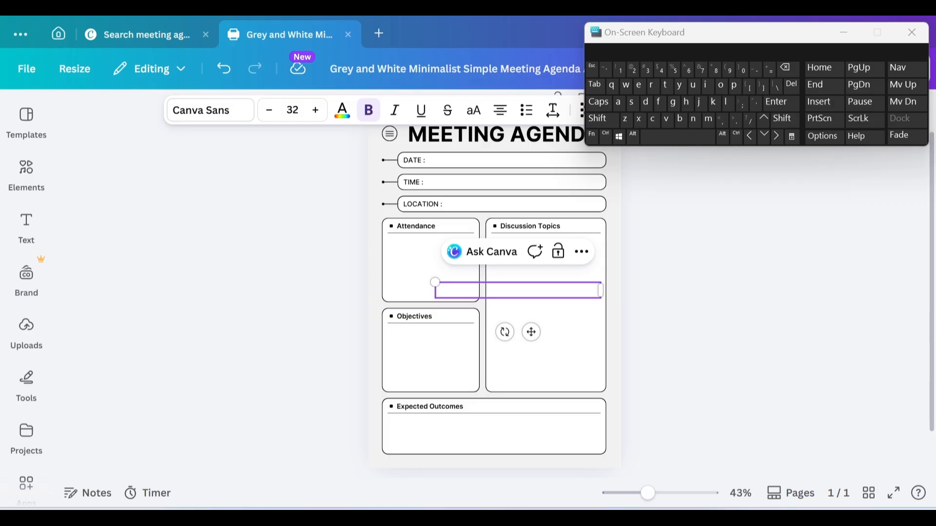
pyautogui.write('16')
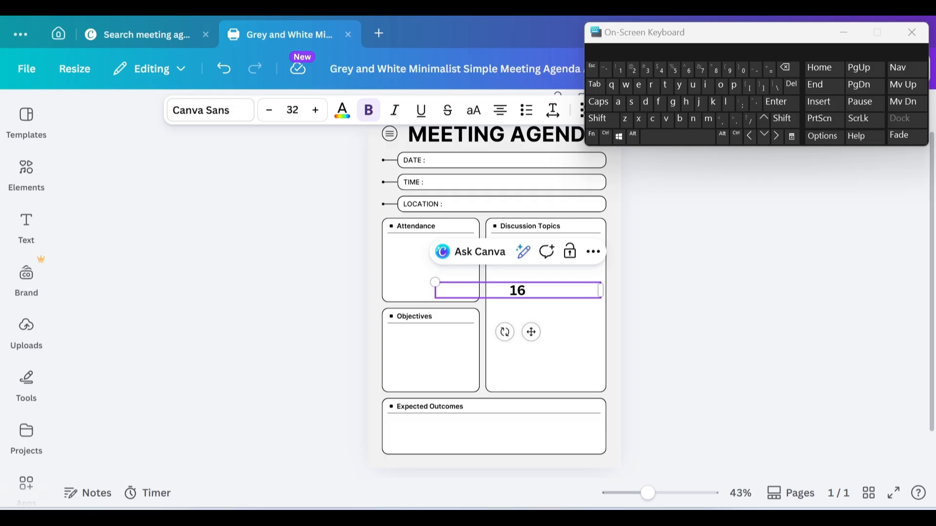
pyautogui.press('BackSpace')
pyautogui.press('BackSpace')
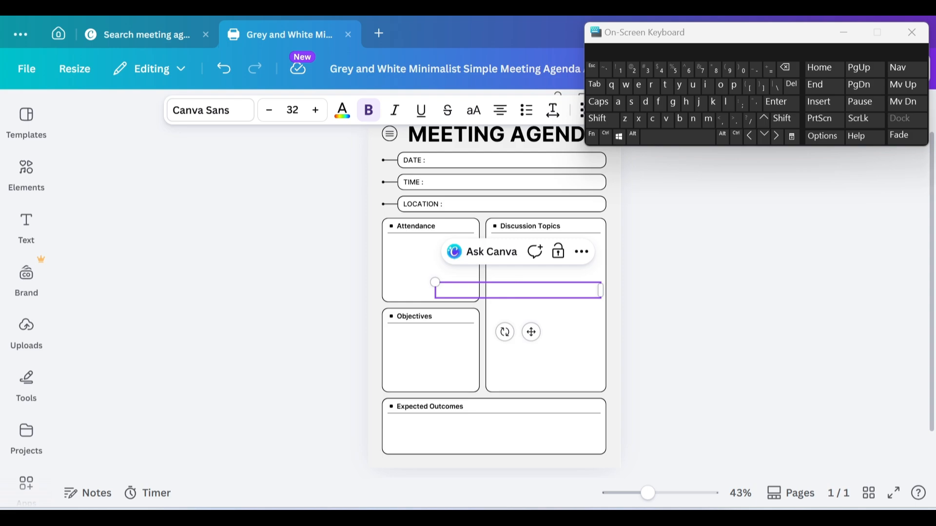
pyautogui.write('thu')
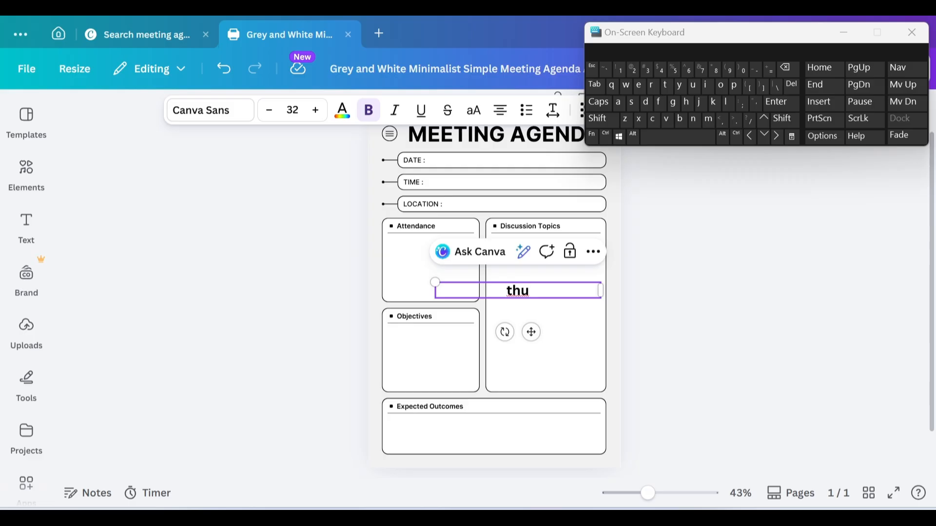
pyautogui.press('BackSpace')
pyautogui.press('BackSpace')
pyautogui.press('BackSpace')
pyautogui.write('fr')
pyautogui.press('BackSpace')
pyautogui.press('BackSpace')
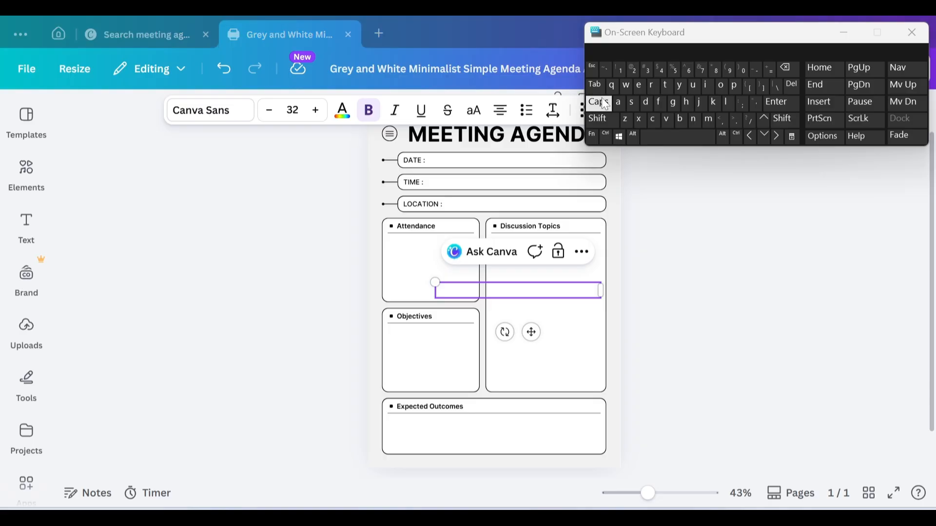
# Step: Type 'Friday 16 september 206' with the On-Screen Keyboard, capitalising the F
pyautogui.click(599, 102)
pyautogui.click(523, 290)
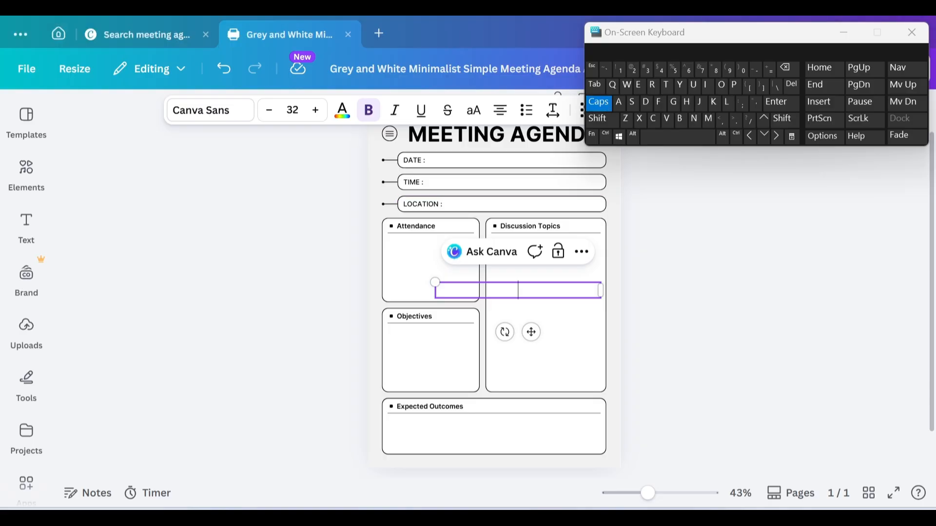
pyautogui.write('F')
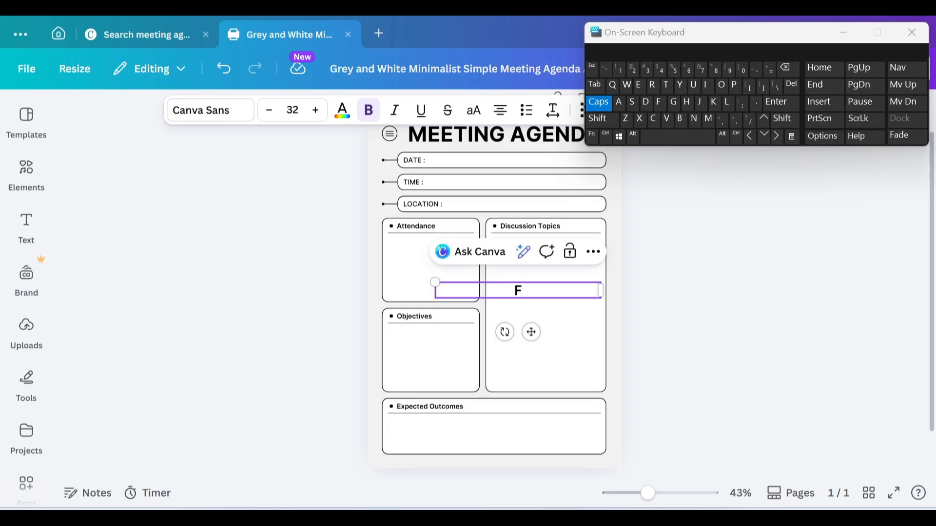
pyautogui.click(599, 103)
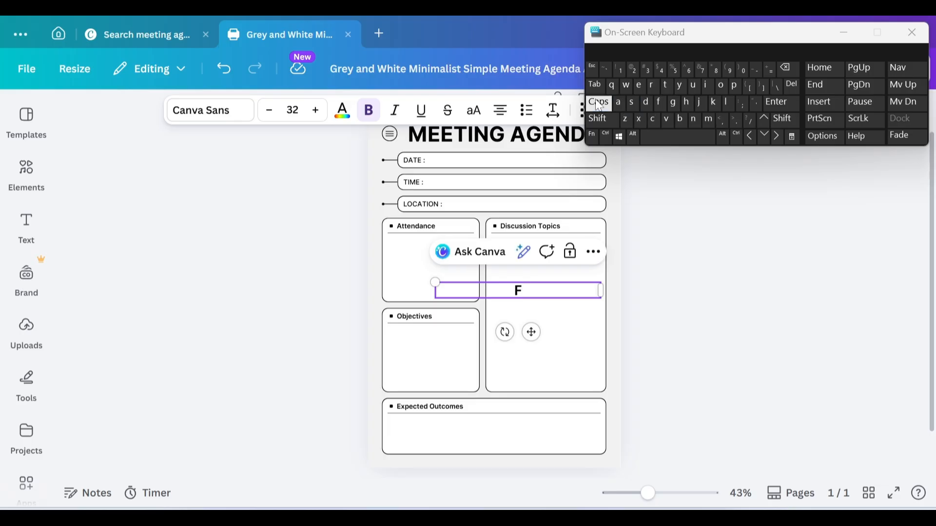
pyautogui.write('riday 16')
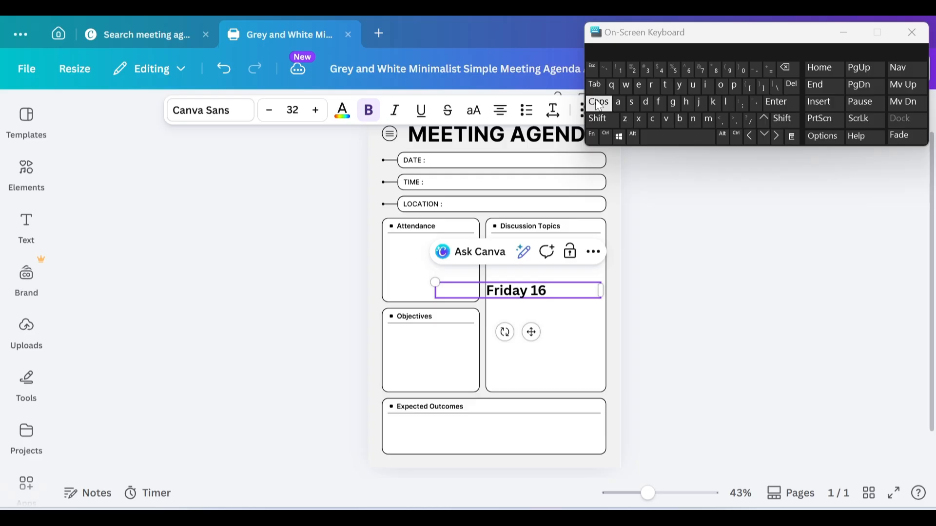
pyautogui.click(599, 105)
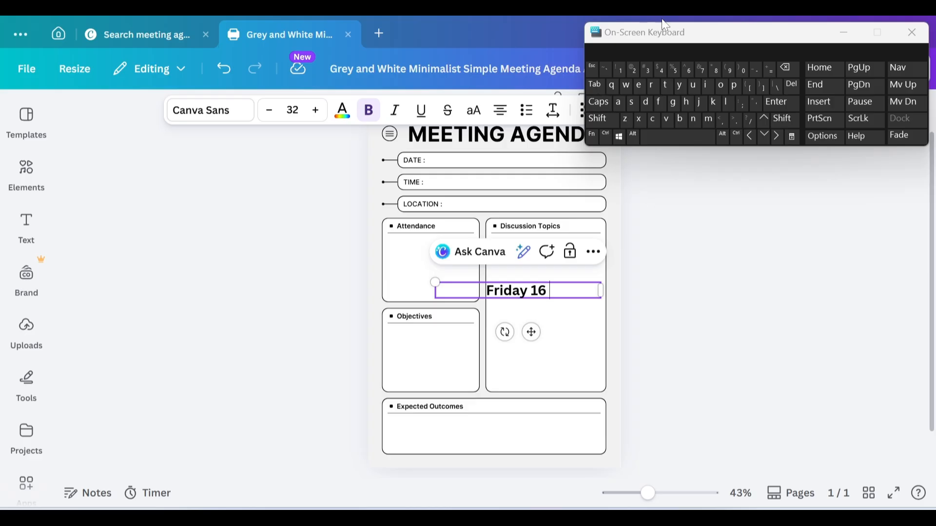
pyautogui.click(629, 99)
pyautogui.write('e')
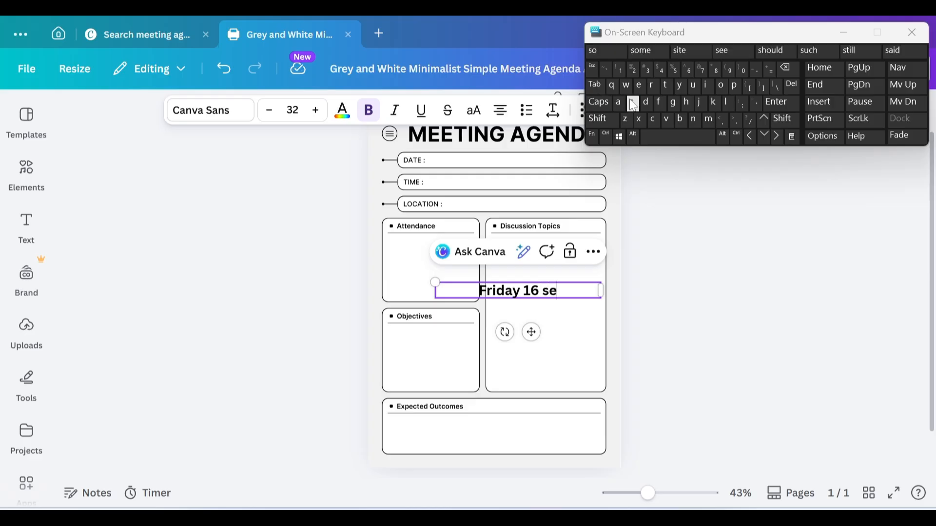
pyautogui.write('pt')
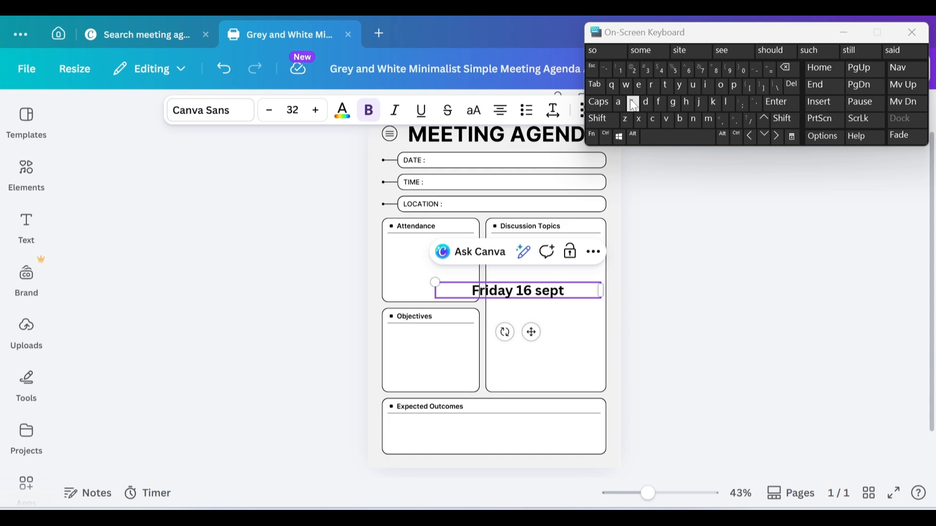
pyautogui.write('ember')
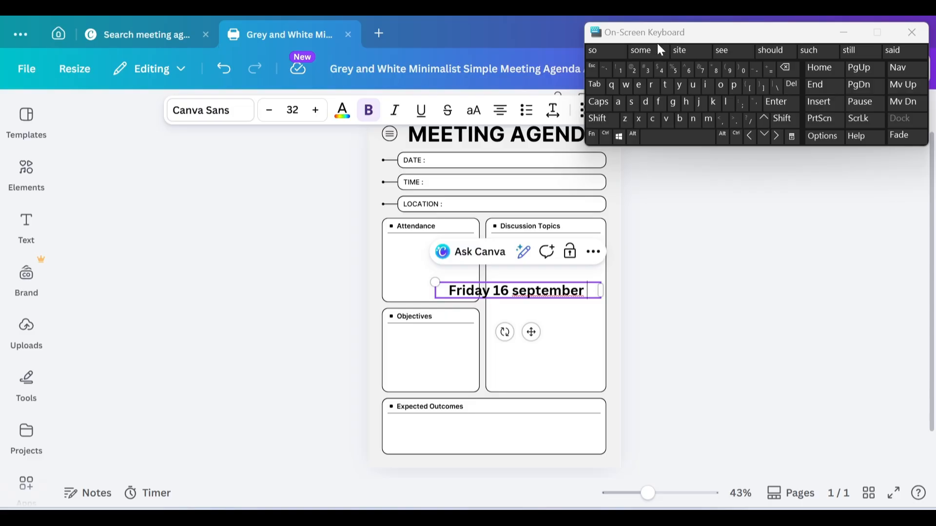
pyautogui.click(633, 69)
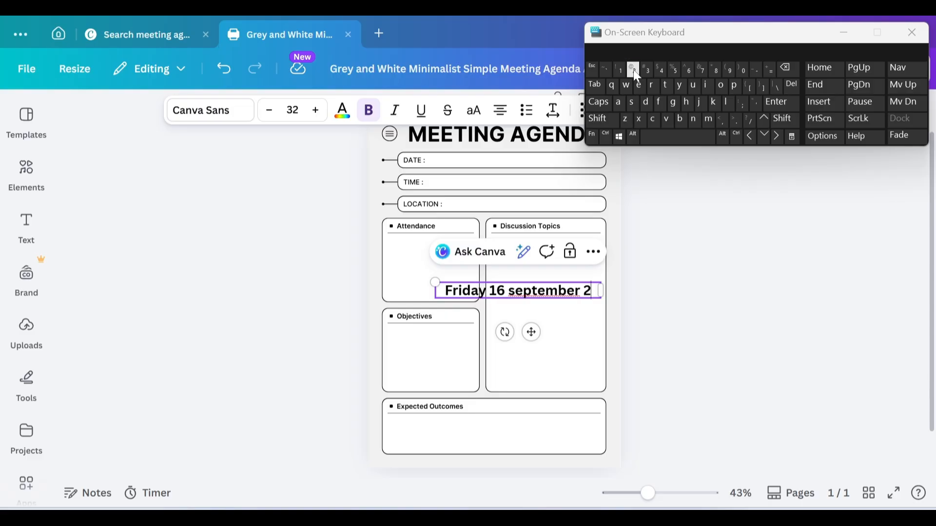
pyautogui.write('06')
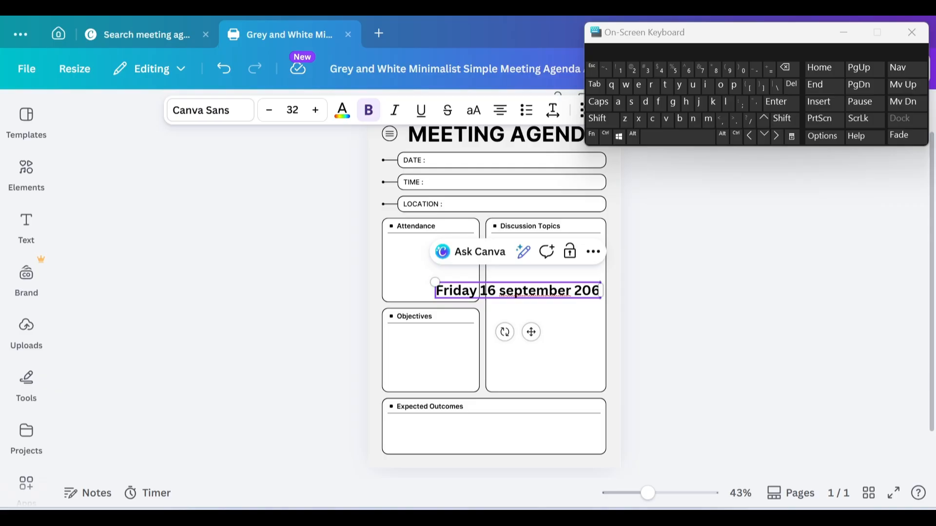
pyautogui.click(582, 291)
# Step: Move the date text left and widen its box in two drags
pyautogui.moveTo(532, 300); pyautogui.dragTo(506, 298)
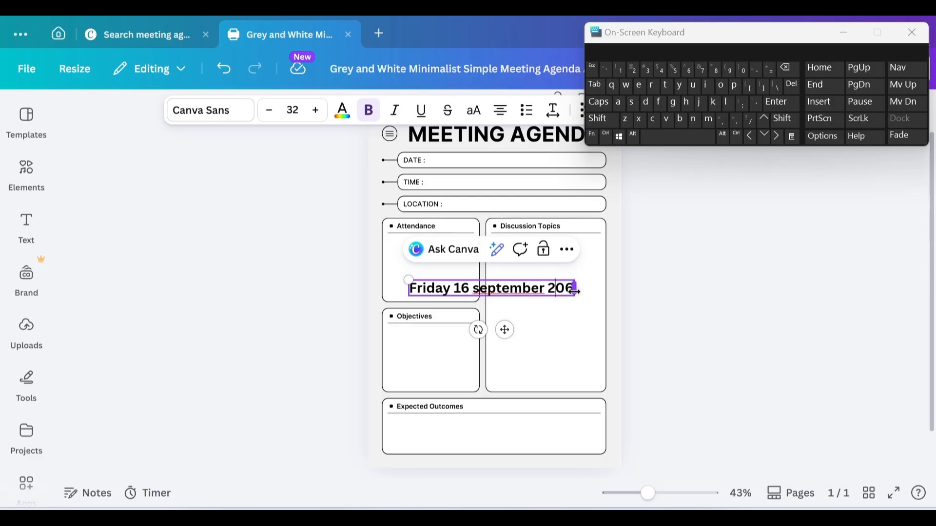
pyautogui.moveTo(574, 290)
pyautogui.mouseDown()
pyautogui.moveTo(587, 296)
pyautogui.moveTo(583, 289)
pyautogui.mouseUp()
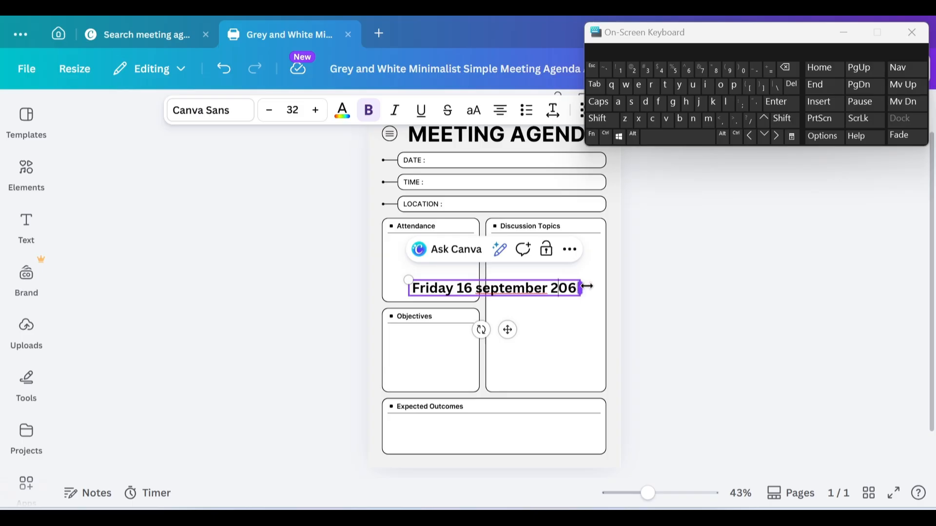
pyautogui.moveTo(587, 286); pyautogui.dragTo(604, 292)
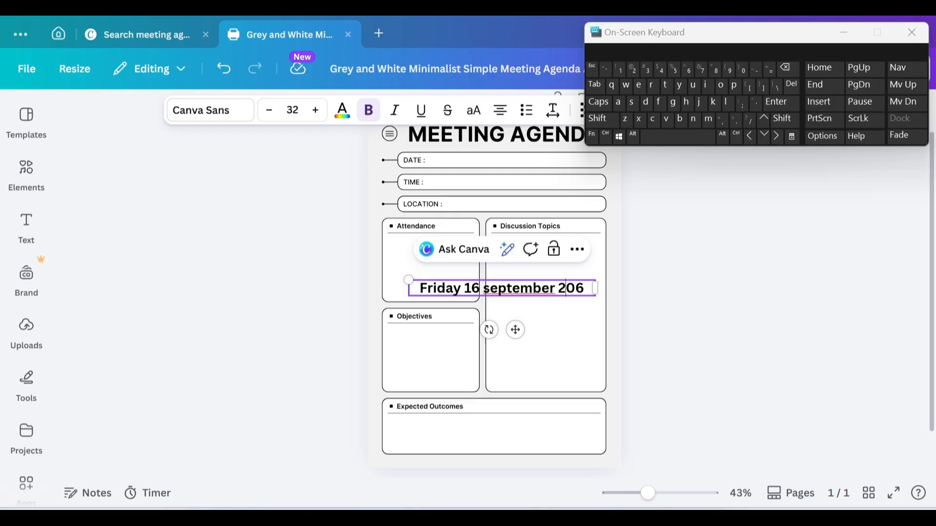
pyautogui.click(578, 340)
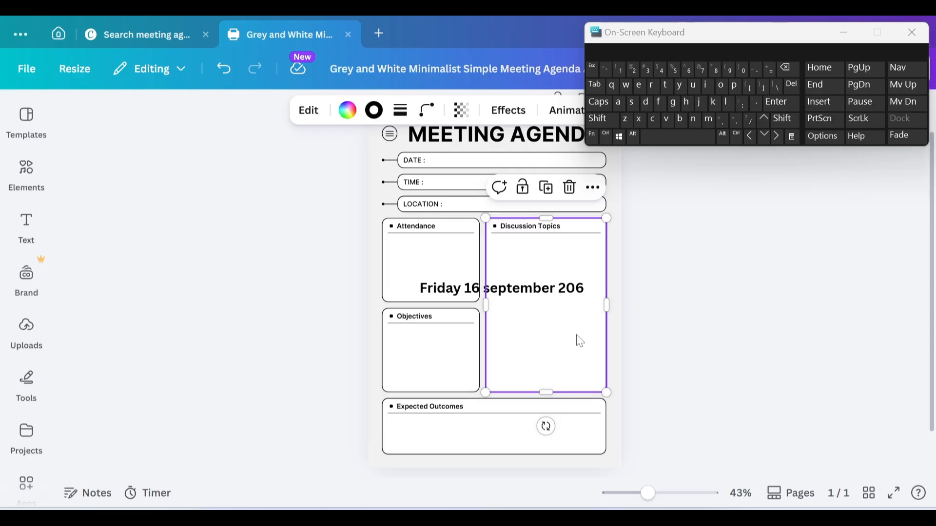
# Step: Reselect the date text and place the caret just after the s of september
pyautogui.click(508, 295)
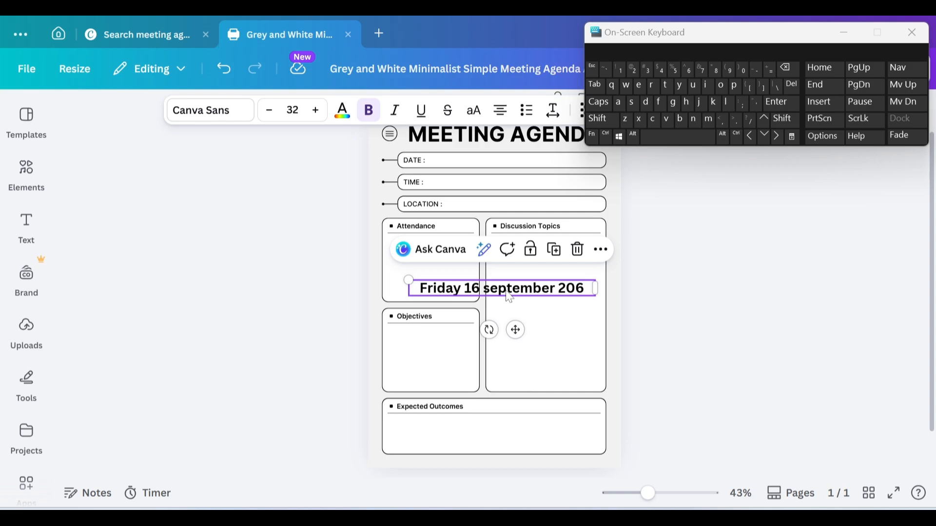
pyautogui.click(542, 290)
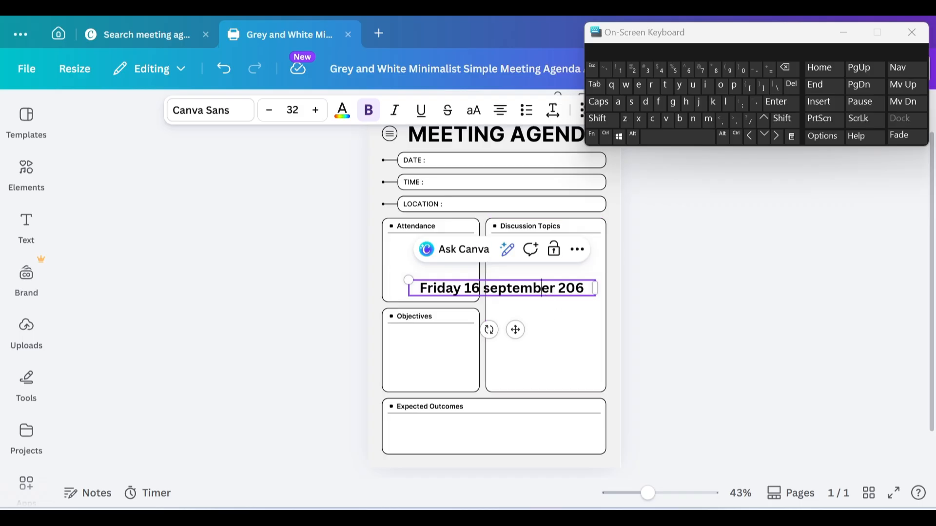
pyautogui.click(498, 289)
pyautogui.click(490, 288)
# Step: Shrink the On-Screen Keyboard and move it right, off the agenda page
pyautogui.moveTo(583, 32); pyautogui.dragTo(746, 17)
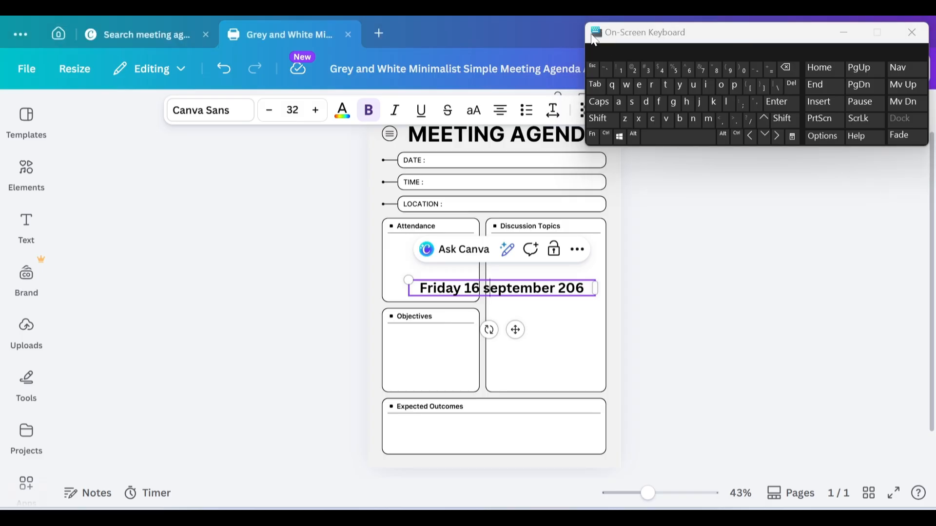
pyautogui.click(605, 29)
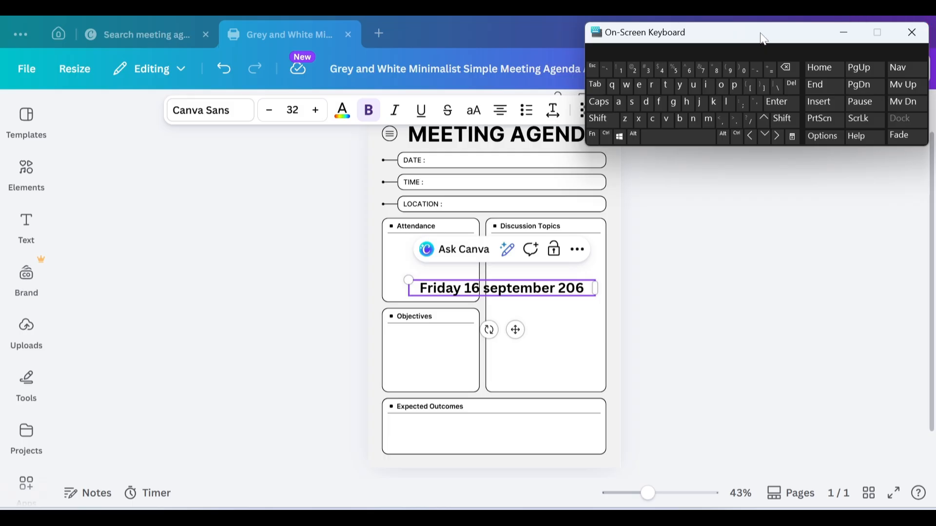
pyautogui.moveTo(763, 39); pyautogui.dragTo(812, 39)
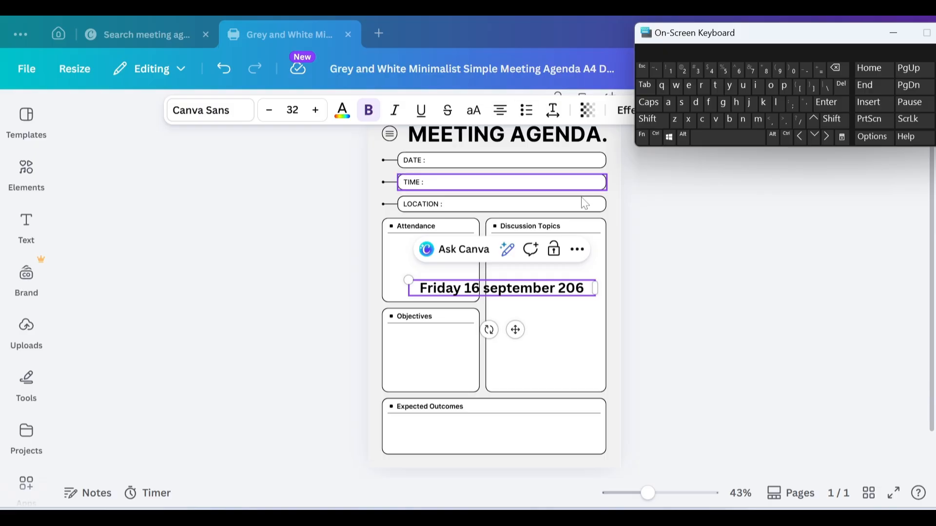
# Step: Duplicate the date text and drag the copy up into the DATE row
pyautogui.click(578, 251)
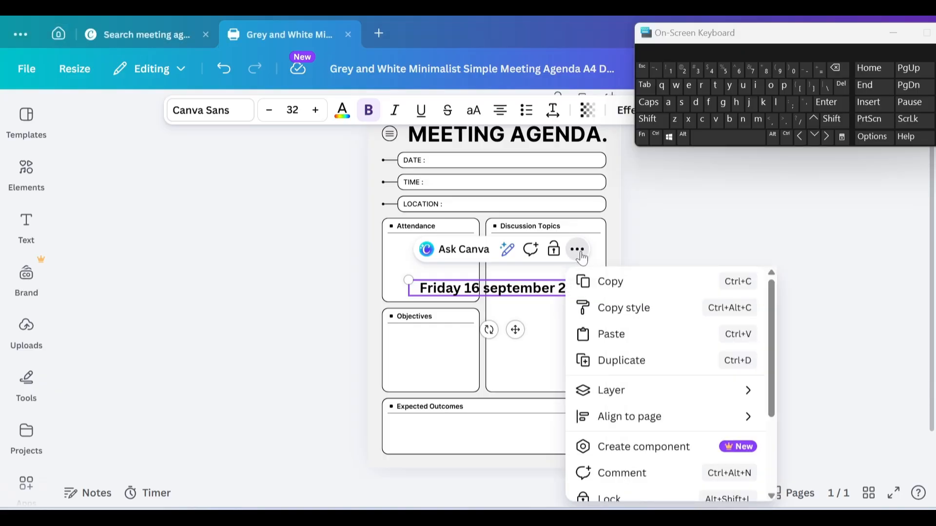
pyautogui.click(624, 361)
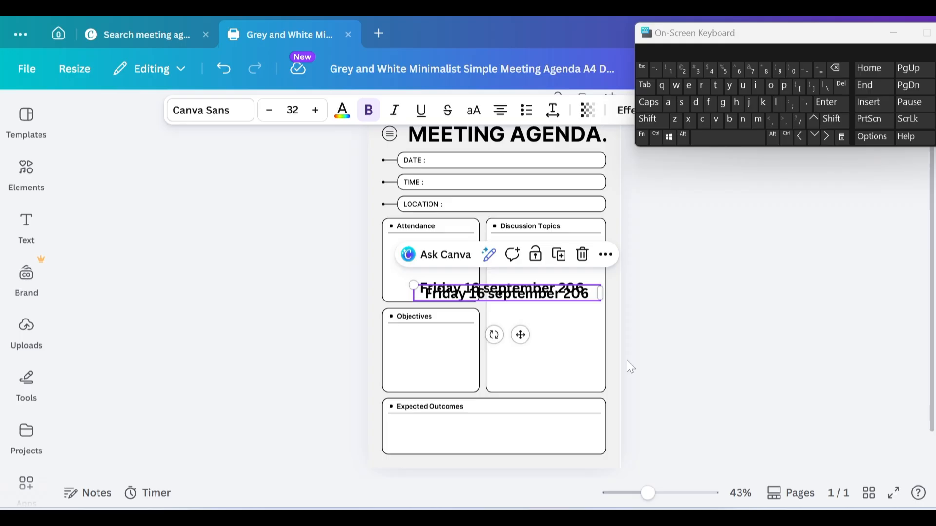
pyautogui.moveTo(516, 293); pyautogui.dragTo(516, 325)
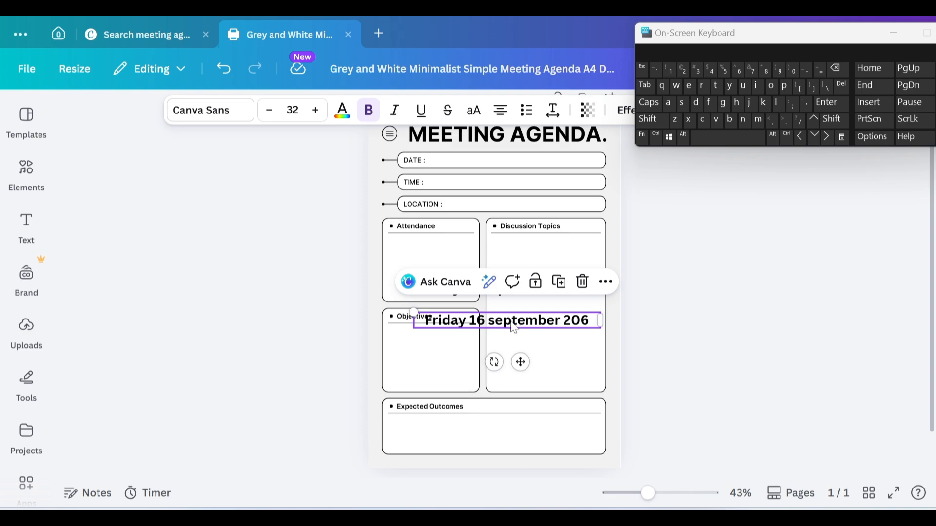
pyautogui.moveTo(513, 328); pyautogui.dragTo(520, 168)
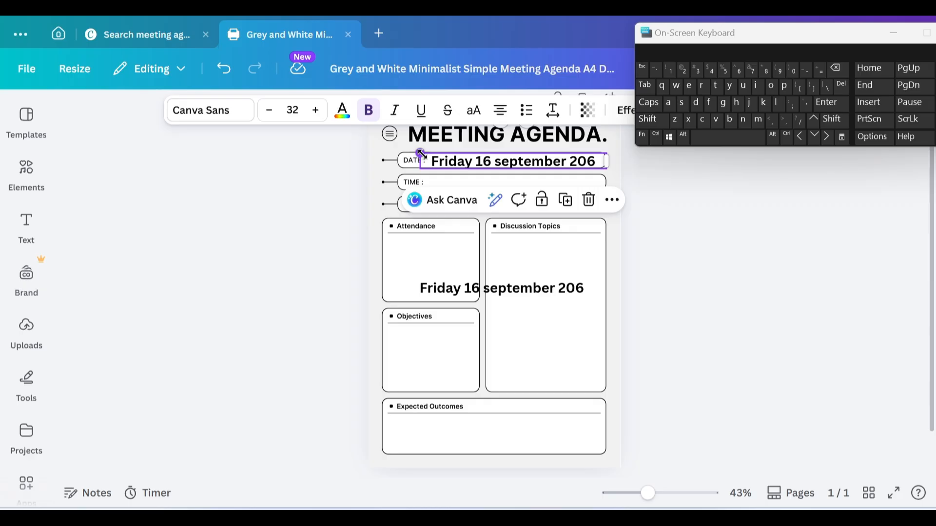
# Step: Shrink the copied date to size 27.2 and nudge it left to fit the DATE field
pyautogui.moveTo(420, 153)
pyautogui.mouseDown()
pyautogui.moveTo(441, 152)
pyautogui.moveTo(431, 153)
pyautogui.mouseUp()
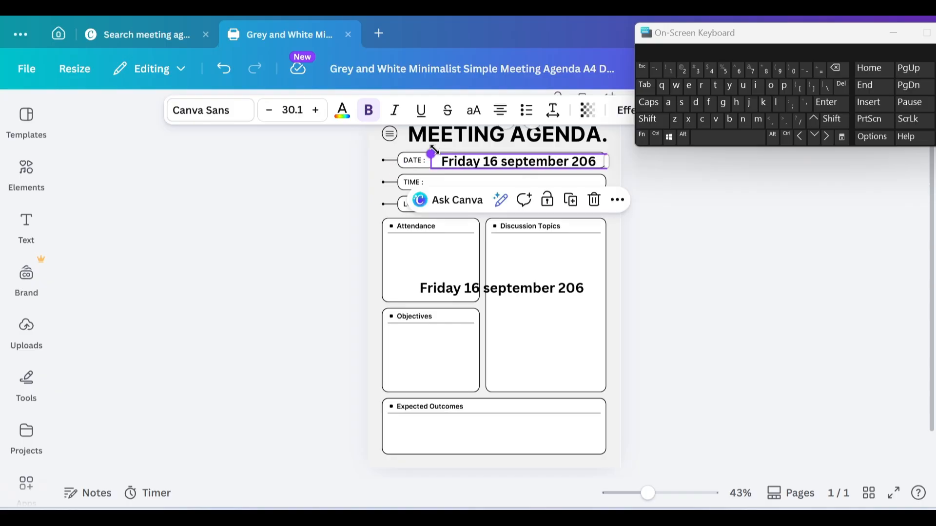
pyautogui.click(501, 178)
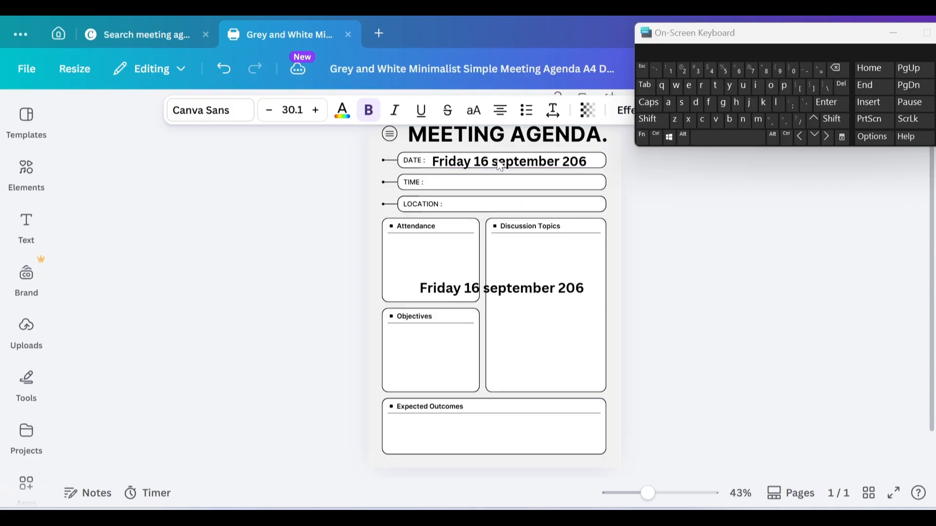
pyautogui.click(500, 165)
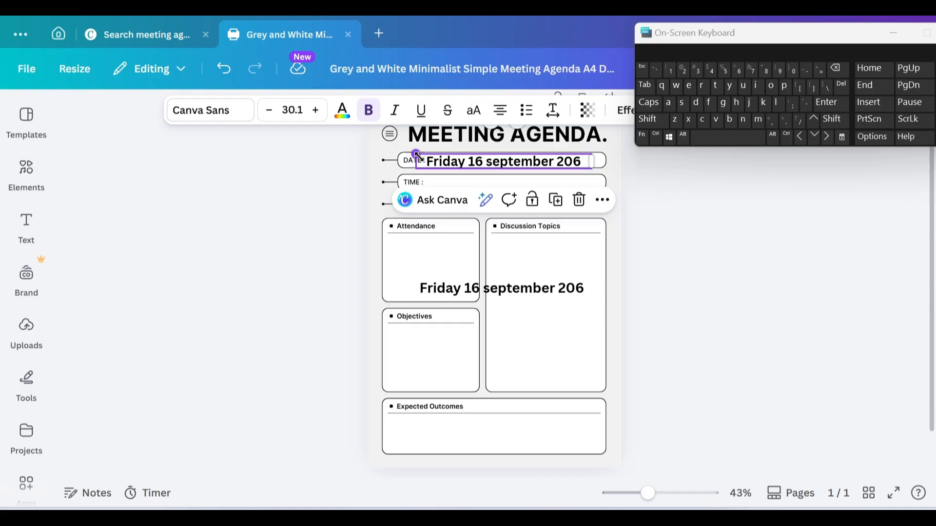
pyautogui.moveTo(416, 154); pyautogui.dragTo(423, 156)
pyautogui.press('Left')
pyautogui.press('Left')
pyautogui.press('Left')
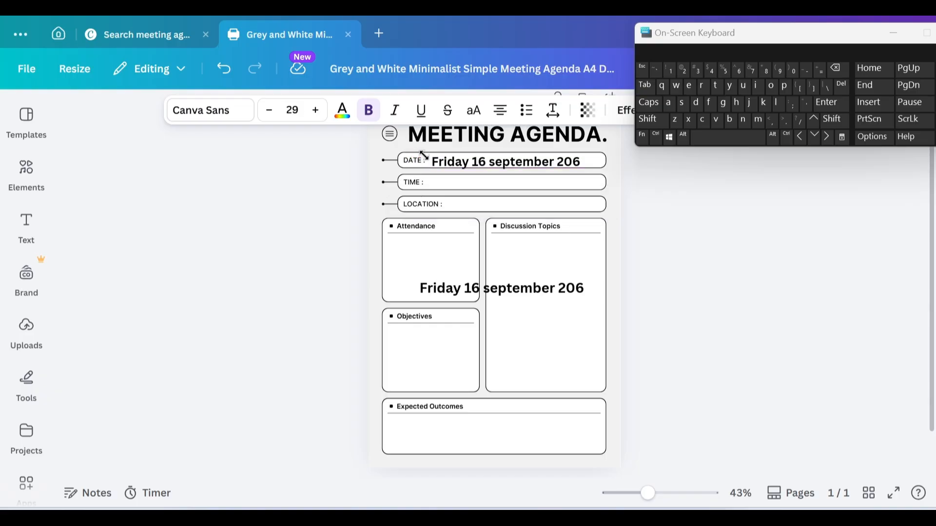
pyautogui.click(424, 157)
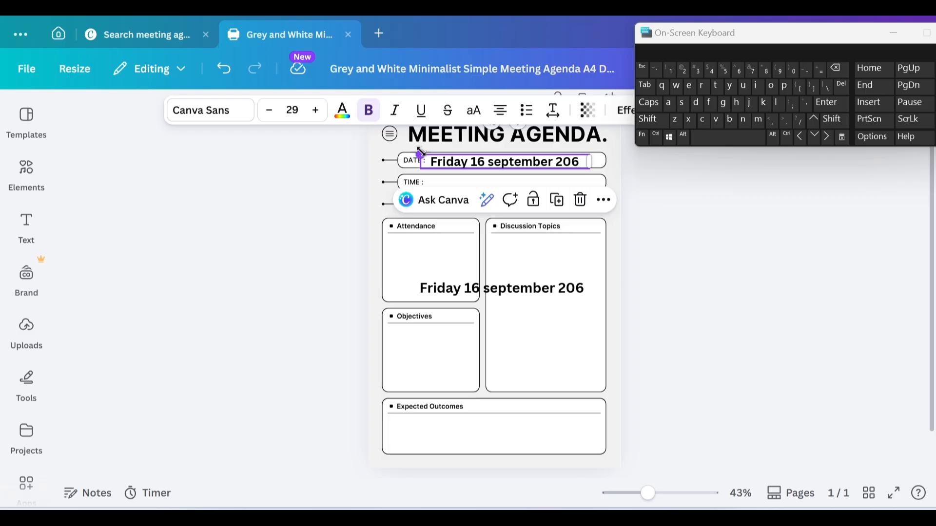
pyautogui.moveTo(419, 153); pyautogui.dragTo(430, 154)
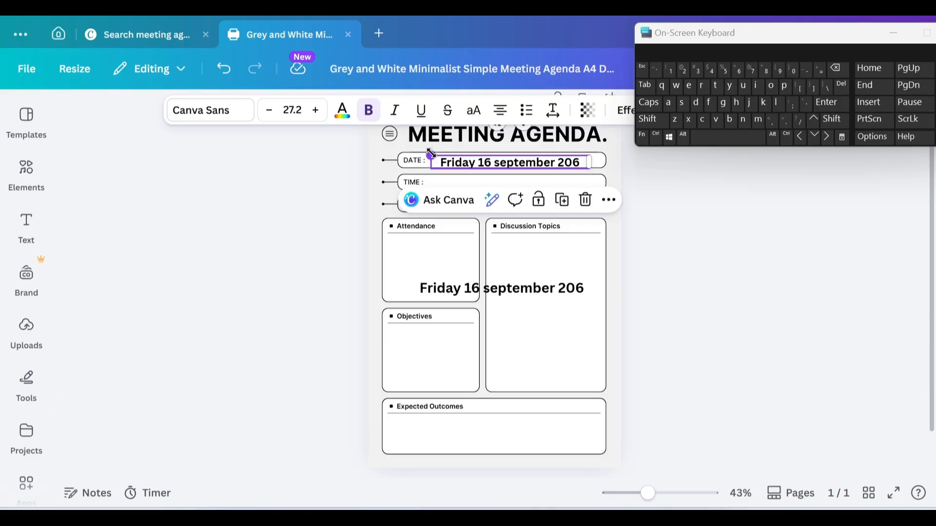
pyautogui.press('Left')
pyautogui.press('Left')
pyautogui.press('Left')
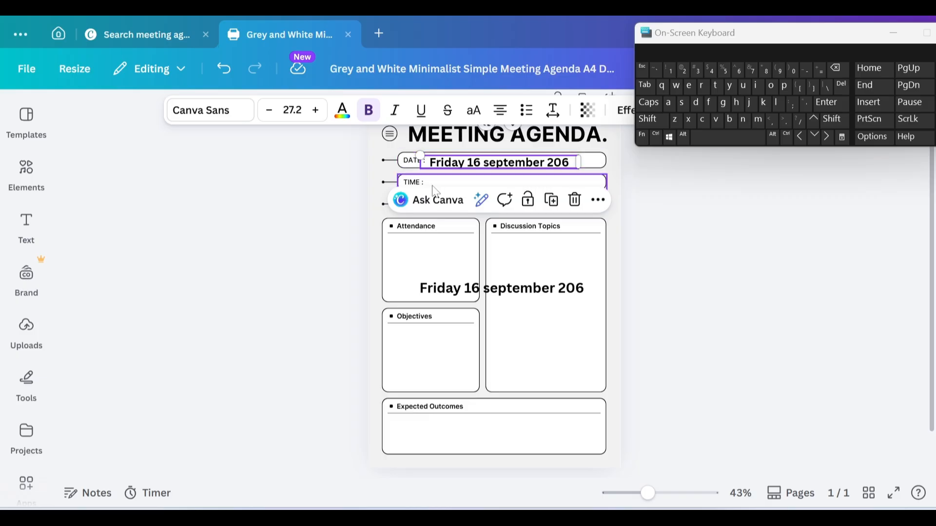
# Step: Replace the lower date text with '10:00am-12:30pm' and shrink the box to size 23.9
pyautogui.click(444, 293)
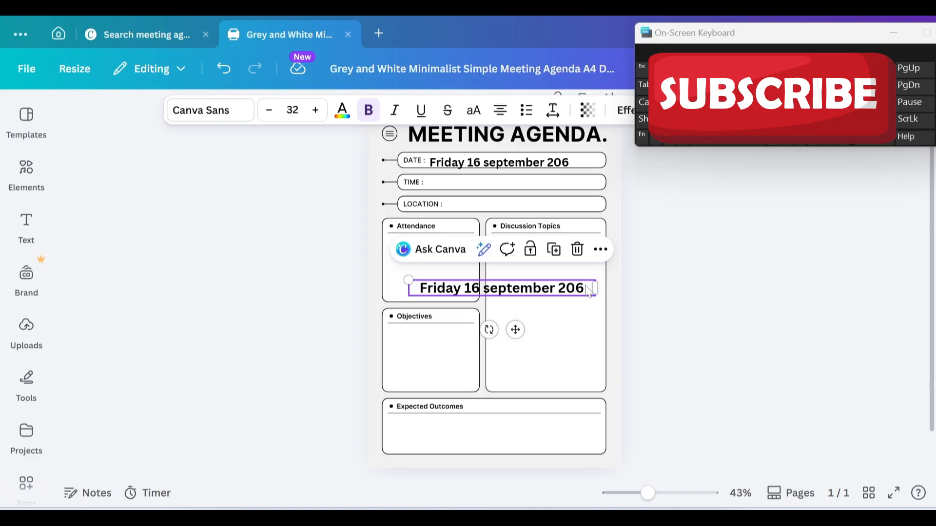
pyautogui.click(590, 296)
pyautogui.press('BackSpace')
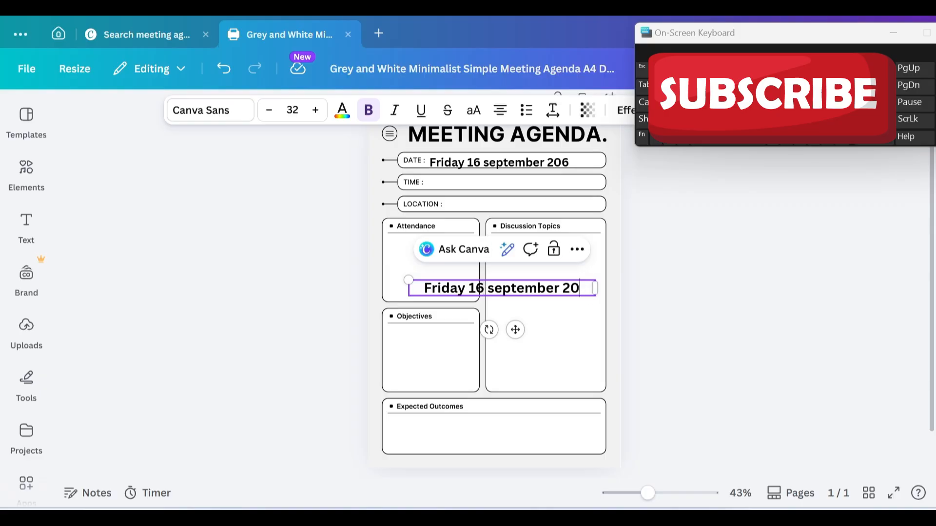
pyautogui.press('BackSpace')
pyautogui.press('BackSpace')
pyautogui.press('BackSpace')
pyautogui.press('BackSpace')
pyautogui.press('BackSpace')
pyautogui.press('BackSpace')
pyautogui.press('BackSpace')
pyautogui.press('BackSpace')
pyautogui.press('BackSpace')
pyautogui.press('BackSpace')
pyautogui.press('BackSpace')
pyautogui.press('BackSpace')
pyautogui.press('BackSpace')
pyautogui.press('BackSpace')
pyautogui.press('BackSpace')
pyautogui.press('BackSpace')
pyautogui.press('BackSpace')
pyautogui.press('BackSpace')
pyautogui.press('BackSpace')
pyautogui.press('BackSpace')
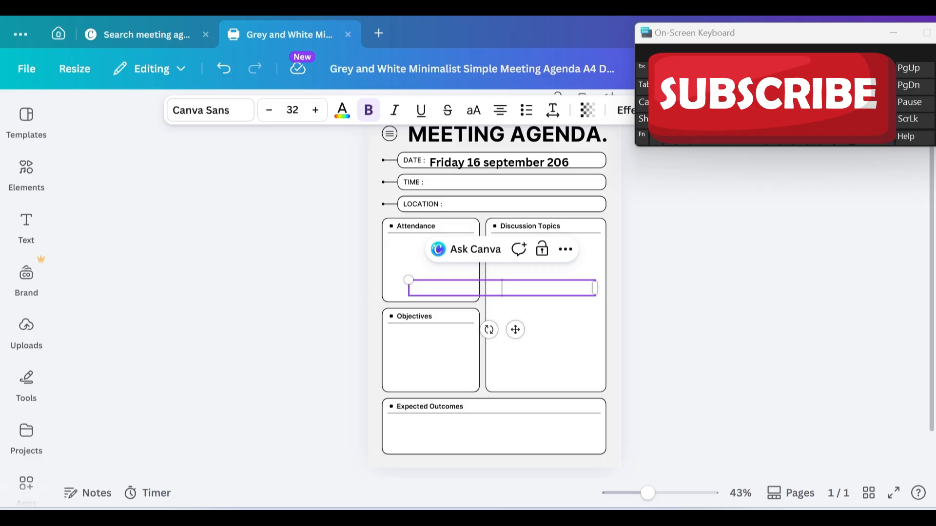
pyautogui.write('1')
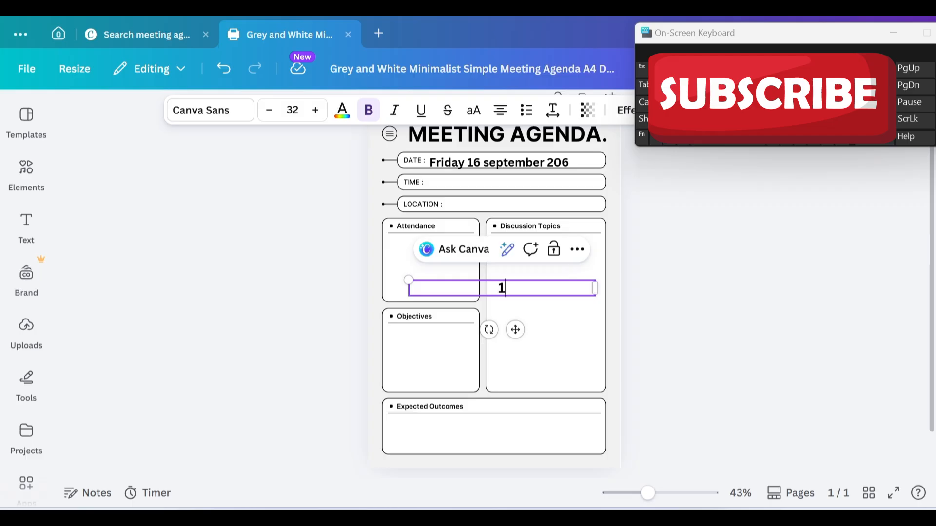
pyautogui.write('0:00am')
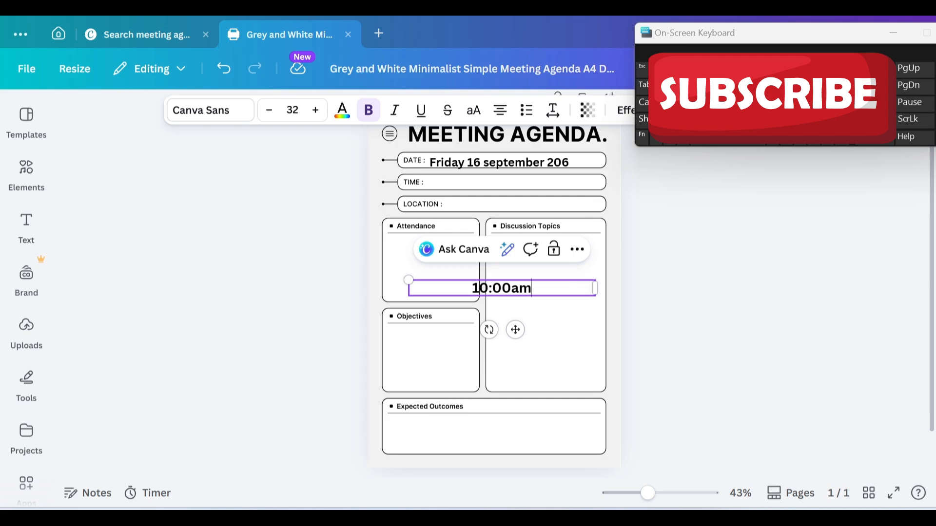
pyautogui.write('-')
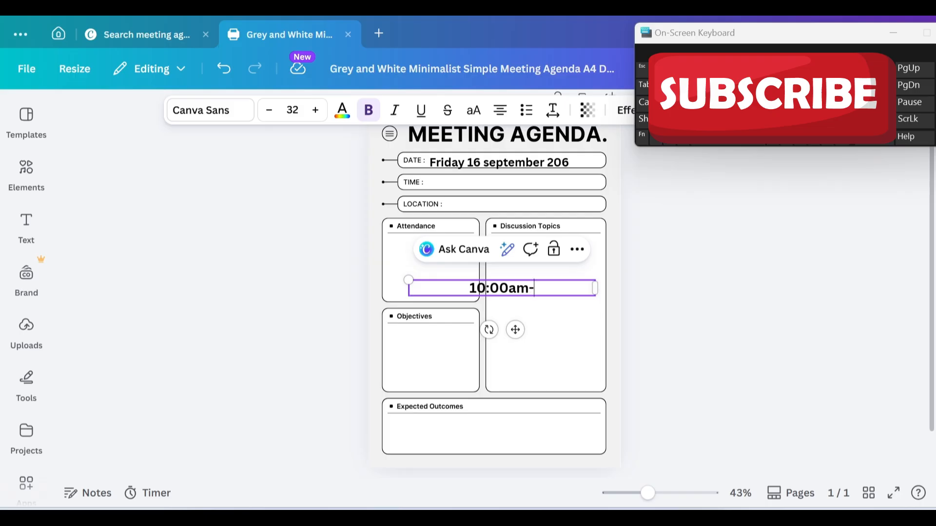
pyautogui.write('1')
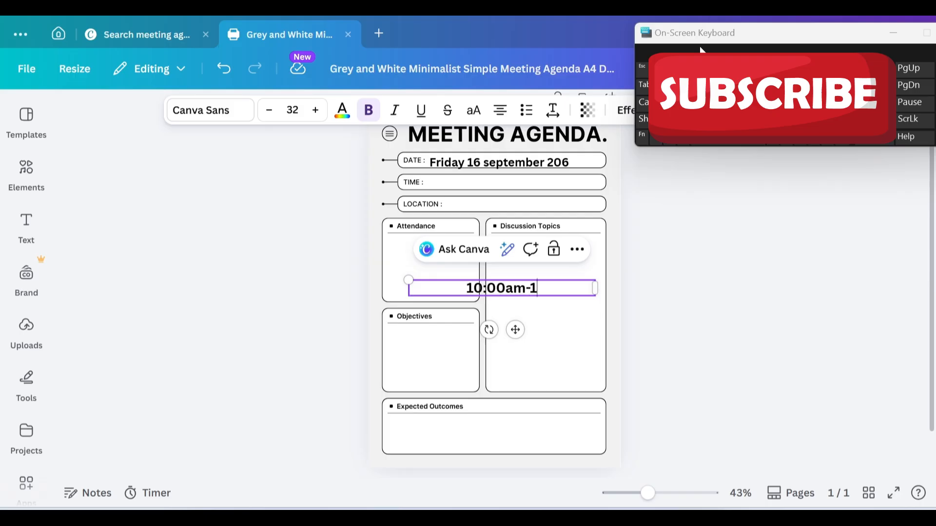
pyautogui.write('2')
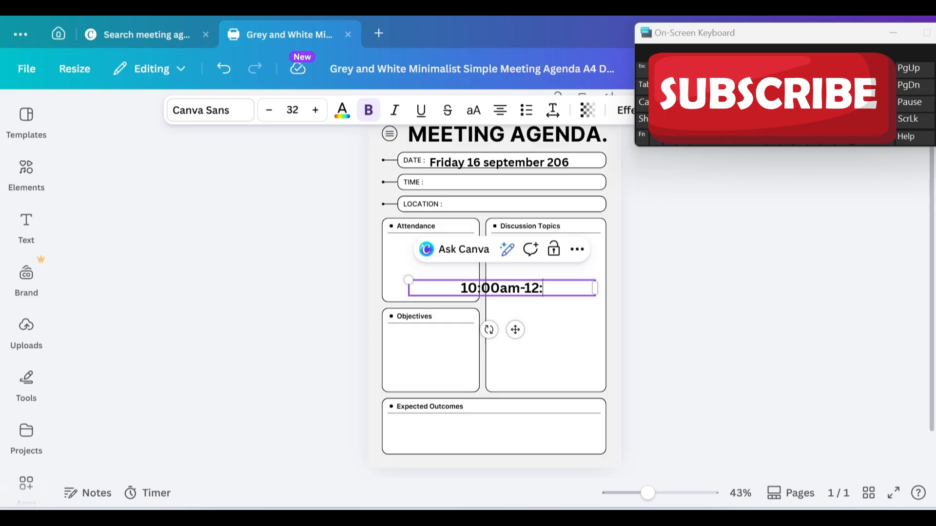
pyautogui.write(':30pm')
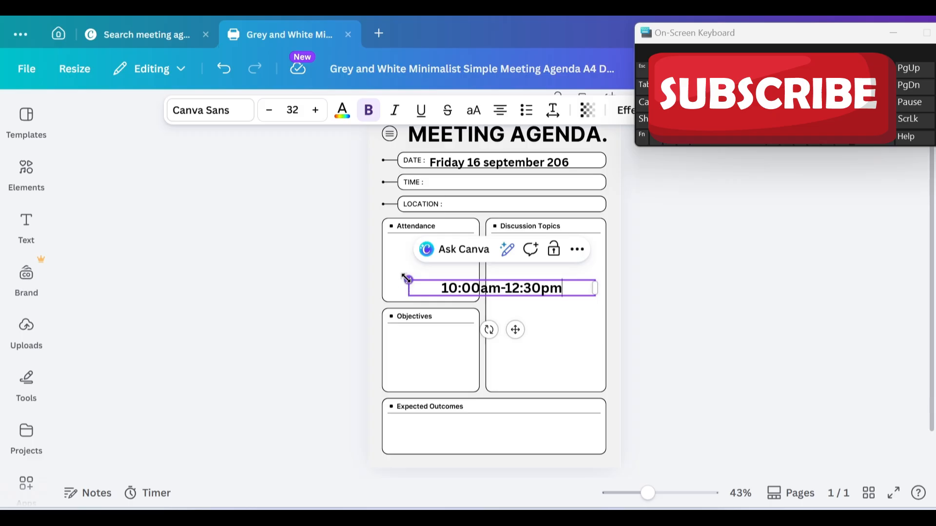
pyautogui.moveTo(407, 279); pyautogui.dragTo(453, 292)
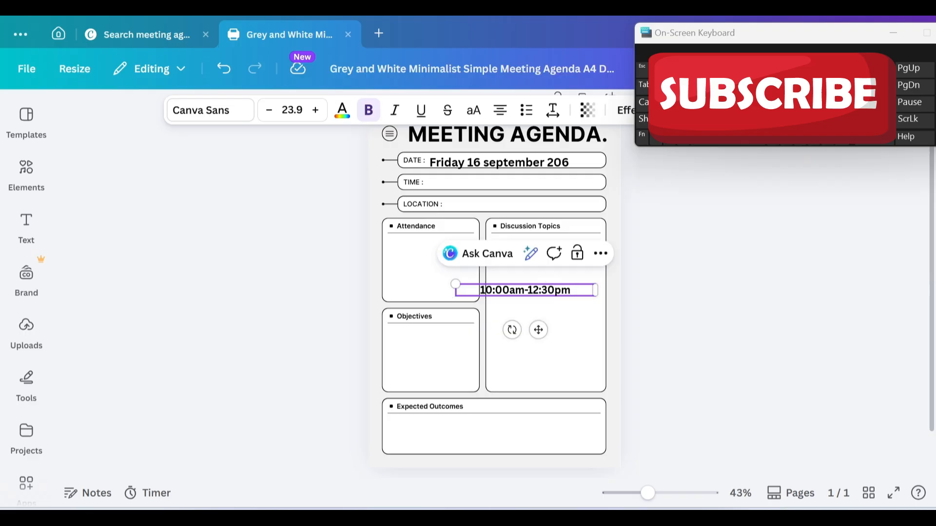
# Step: Duplicate the 10:00am-12:30pm text and move one copy up into the TIME field
pyautogui.click(600, 253)
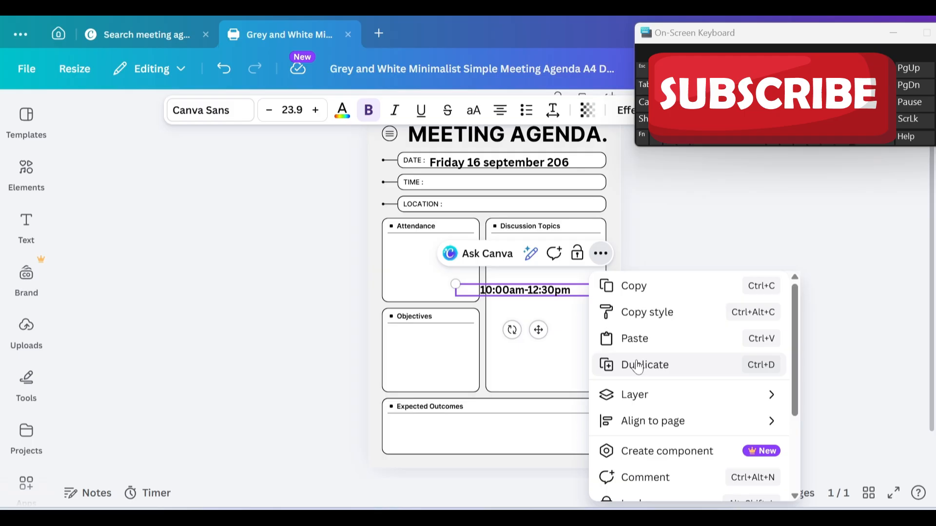
pyautogui.click(638, 367)
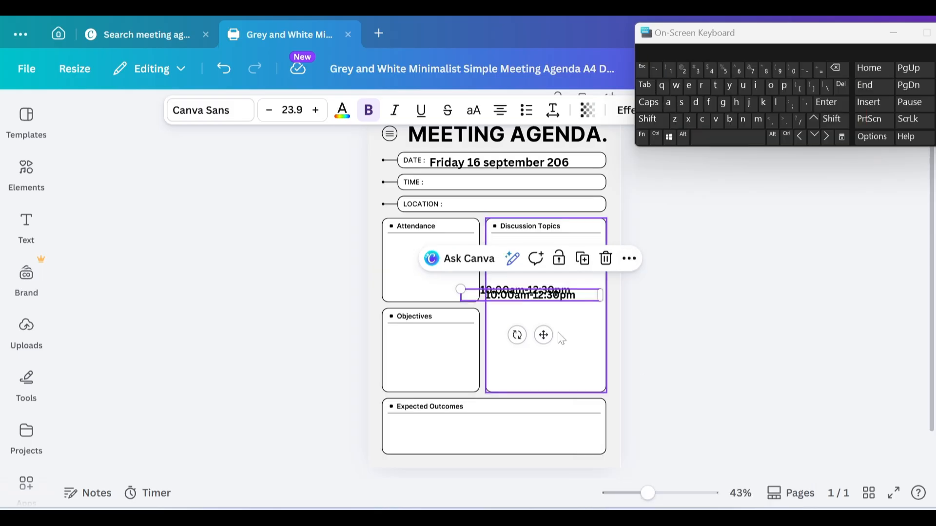
pyautogui.press('Down')
pyautogui.press('Down')
pyautogui.press('Down')
pyautogui.press('Down')
pyautogui.press('Down')
pyautogui.press('Down')
pyautogui.press('Down')
pyautogui.press('Down')
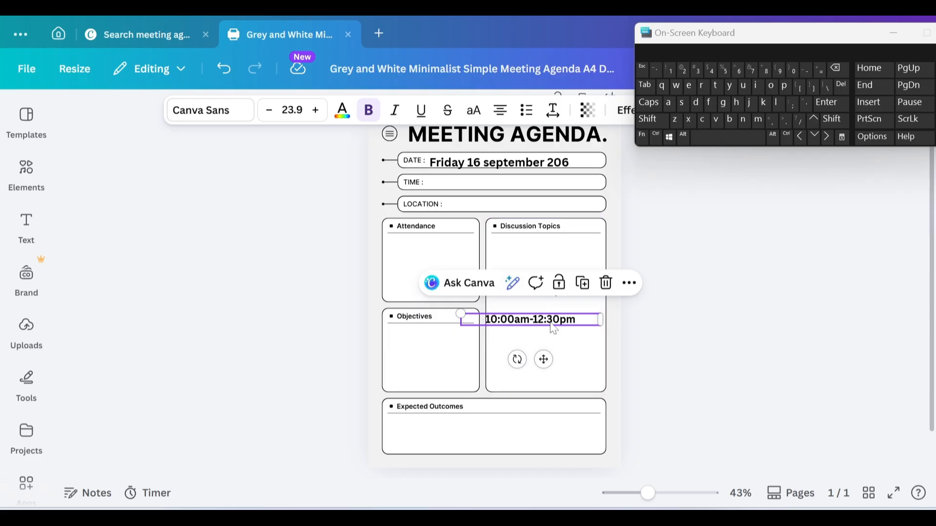
pyautogui.doubleClick(552, 323)
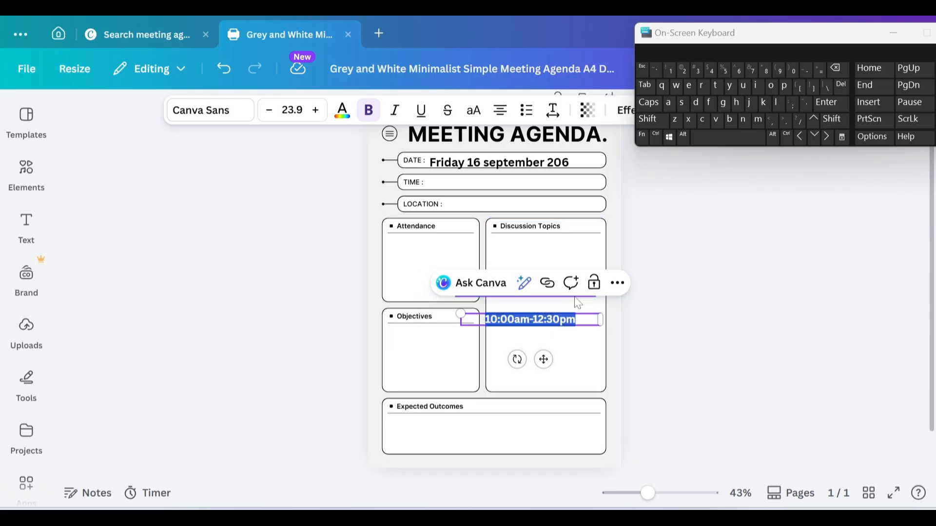
pyautogui.click(571, 296)
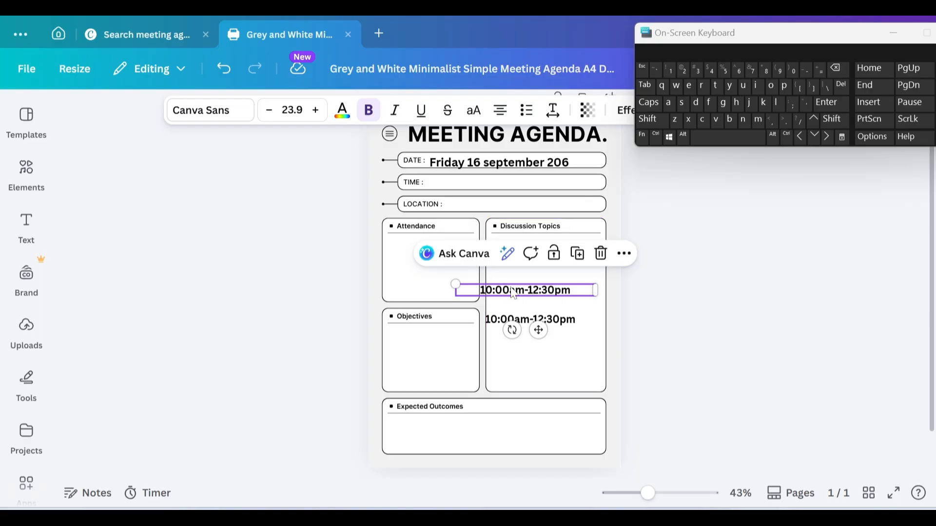
pyautogui.moveTo(513, 292); pyautogui.dragTo(470, 184)
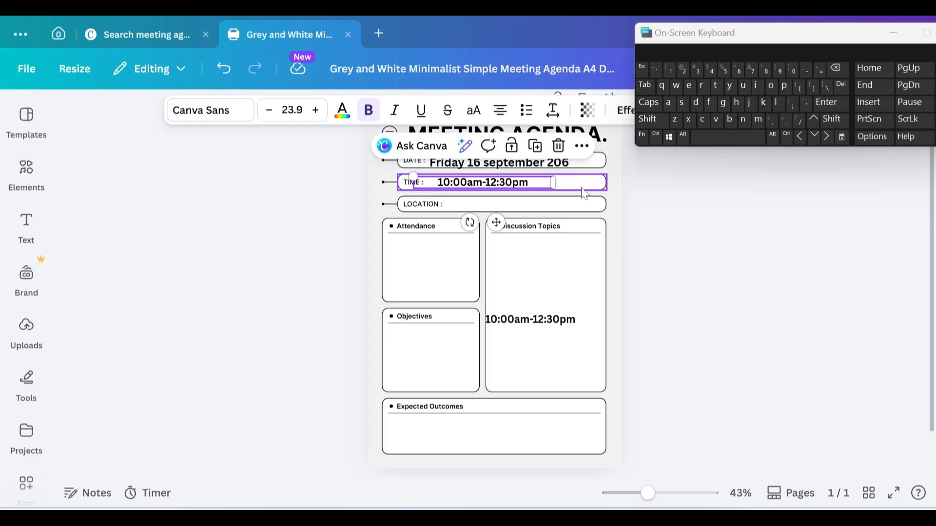
# Step: Select the Discussion Topics and LOCATION boxes, then the spare time text copy
pyautogui.click(600, 247)
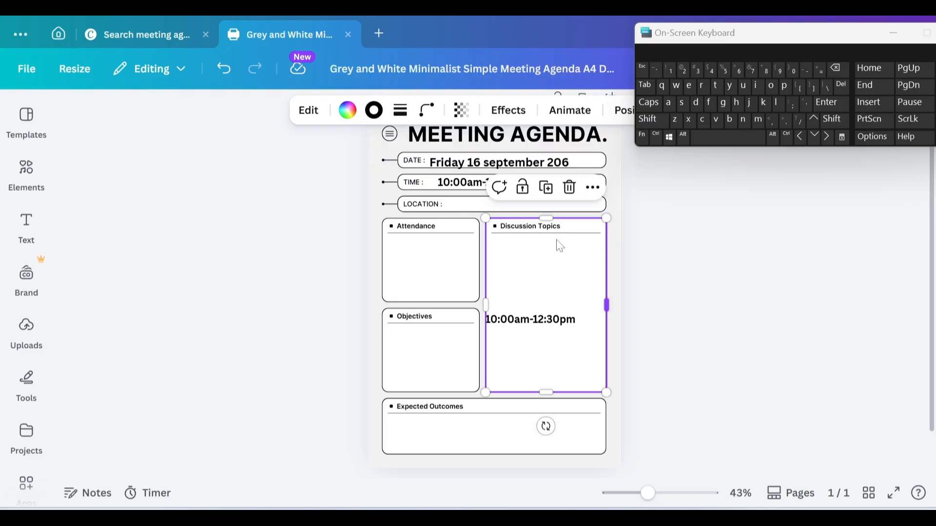
pyautogui.click(453, 211)
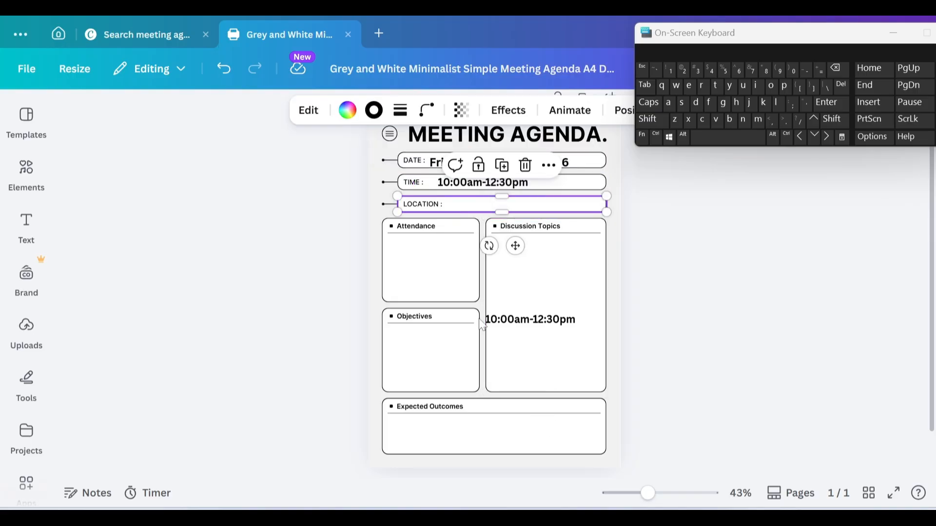
pyautogui.click(574, 325)
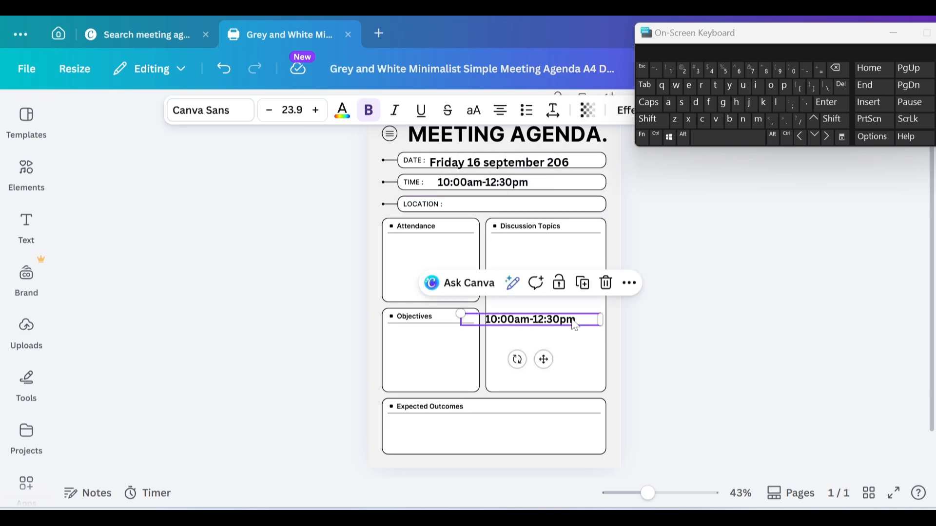
# Step: Clear the spare time text and start typing the venue word 'Conference'
pyautogui.doubleClick(575, 325)
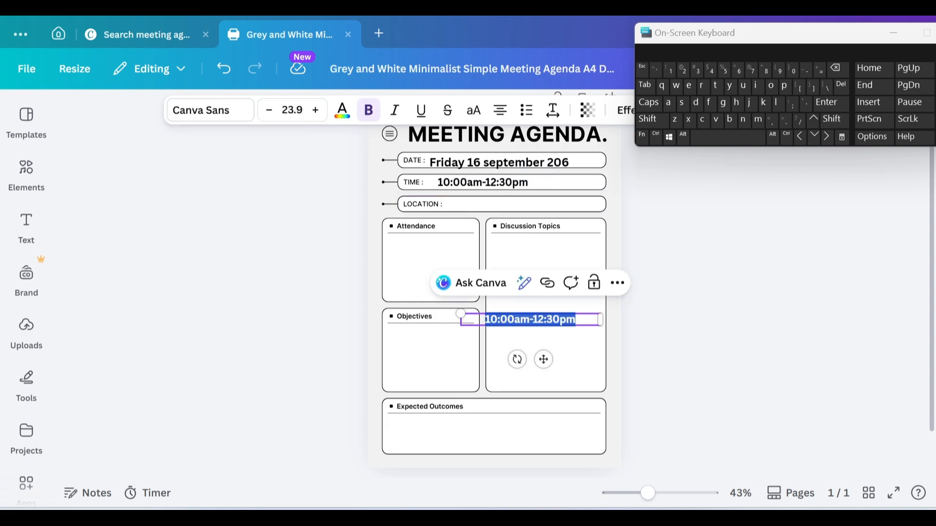
pyautogui.press('BackSpace')
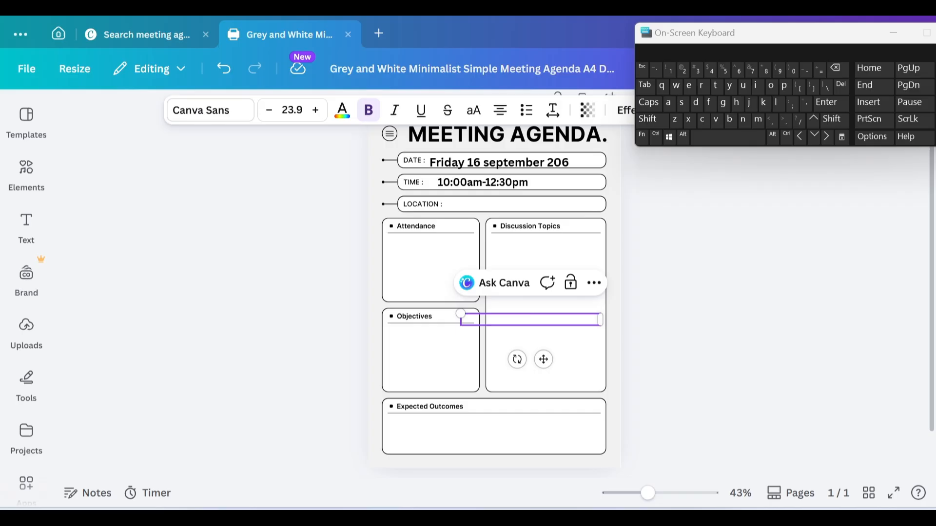
pyautogui.click(646, 103)
pyautogui.write('CON')
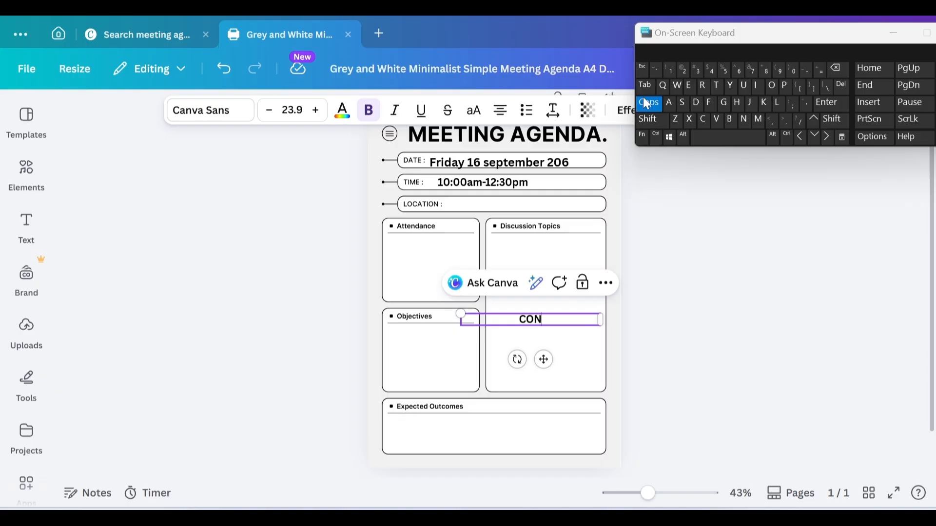
pyautogui.press('BackSpace')
pyautogui.press('BackSpace')
pyautogui.click(645, 102)
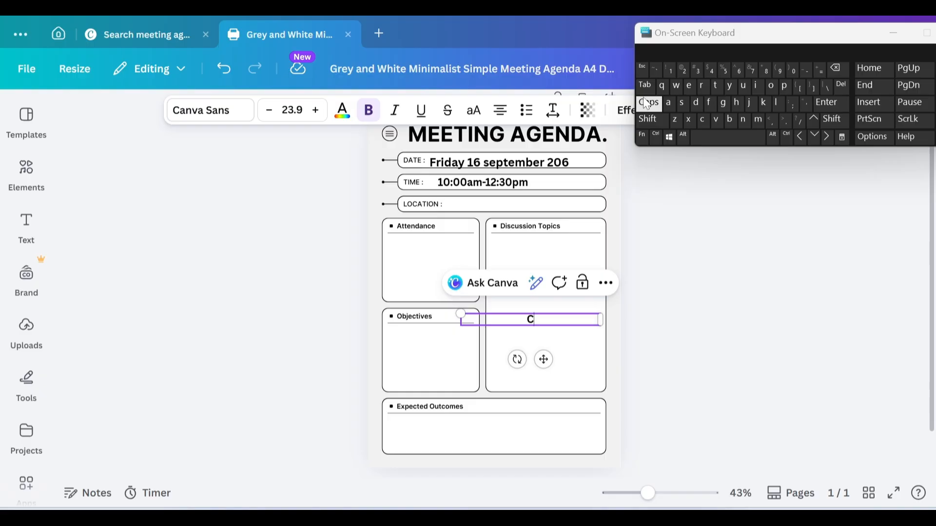
pyautogui.write('on')
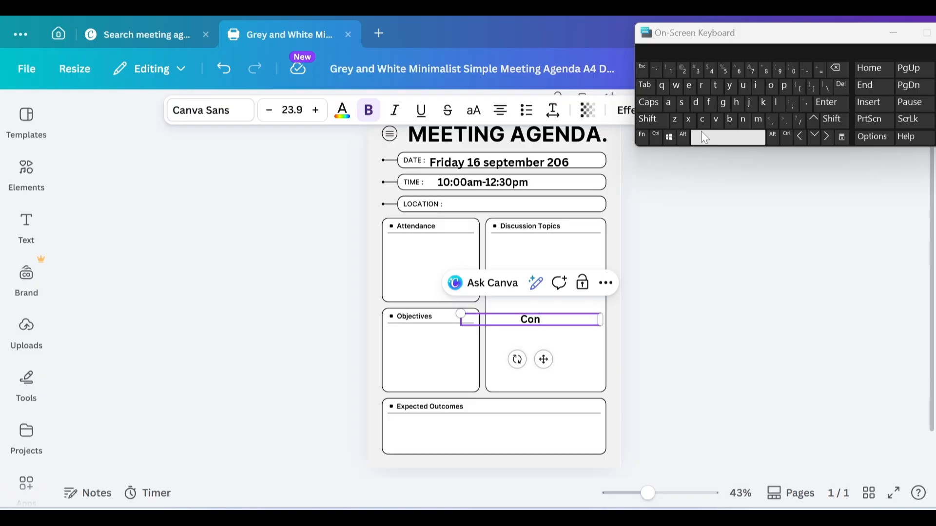
pyautogui.write('frence')
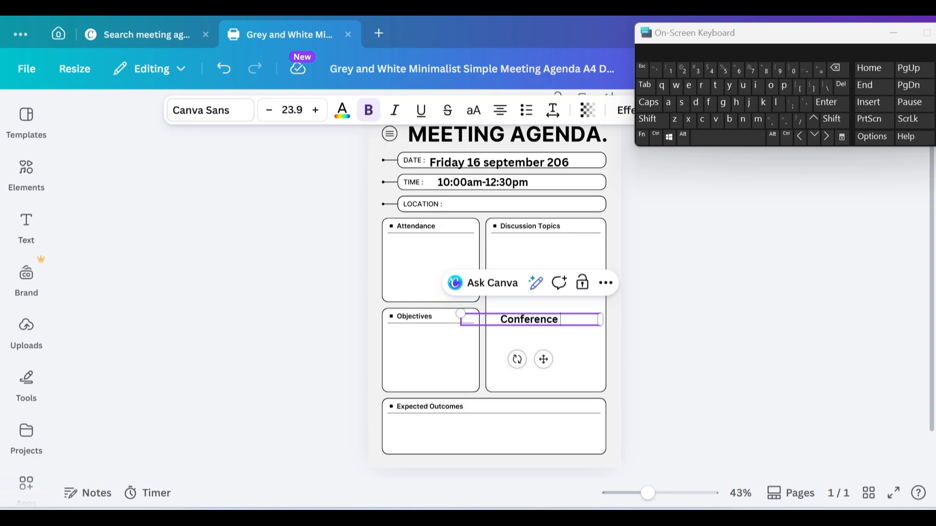
# Step: Continue the venue text with 'Hall, Lagos Bus', capitalising each word
pyautogui.click(649, 104)
pyautogui.write('H')
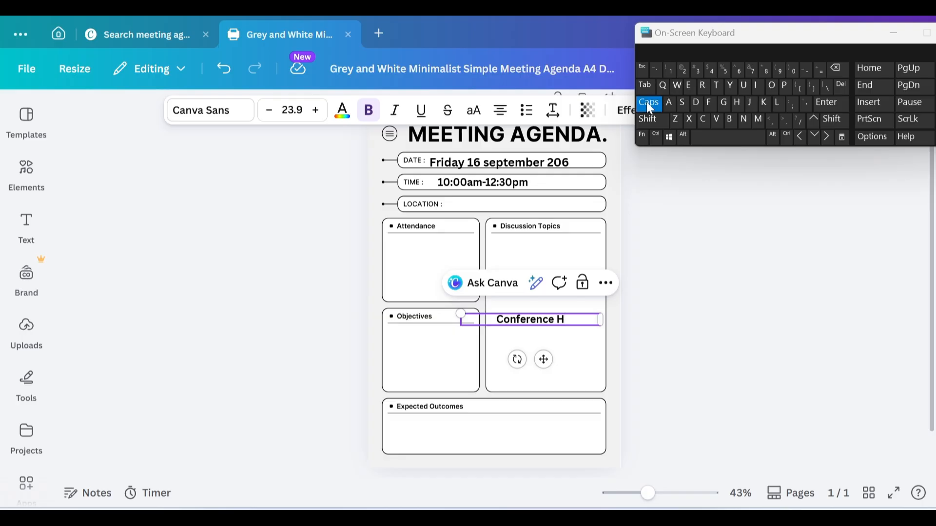
pyautogui.click(648, 105)
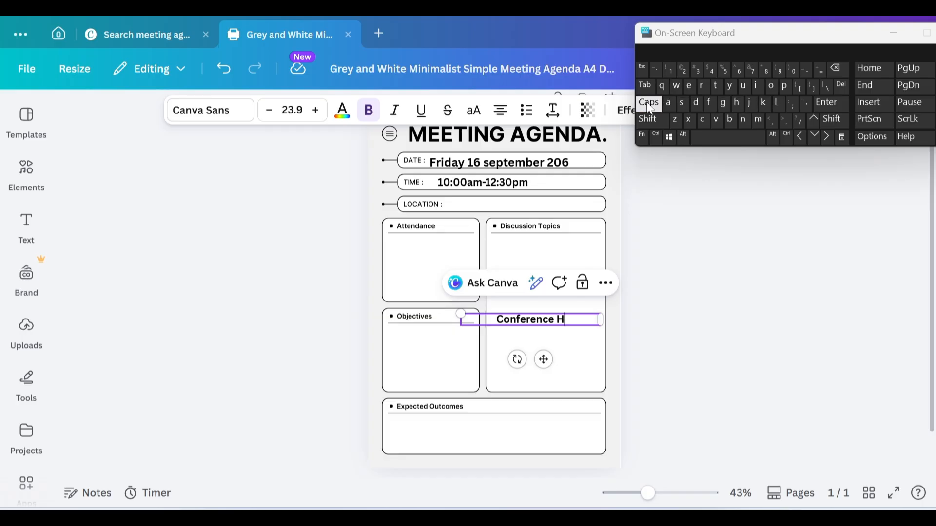
pyautogui.write('all')
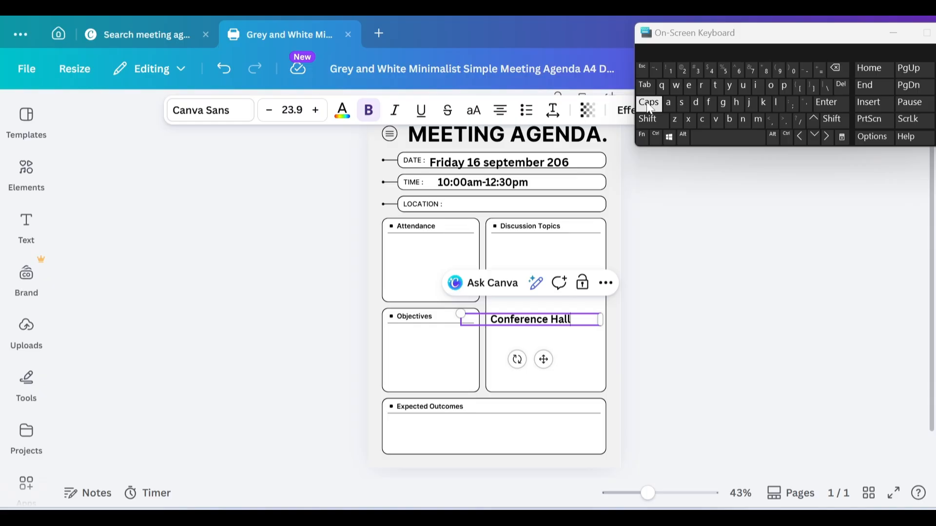
pyautogui.write(',')
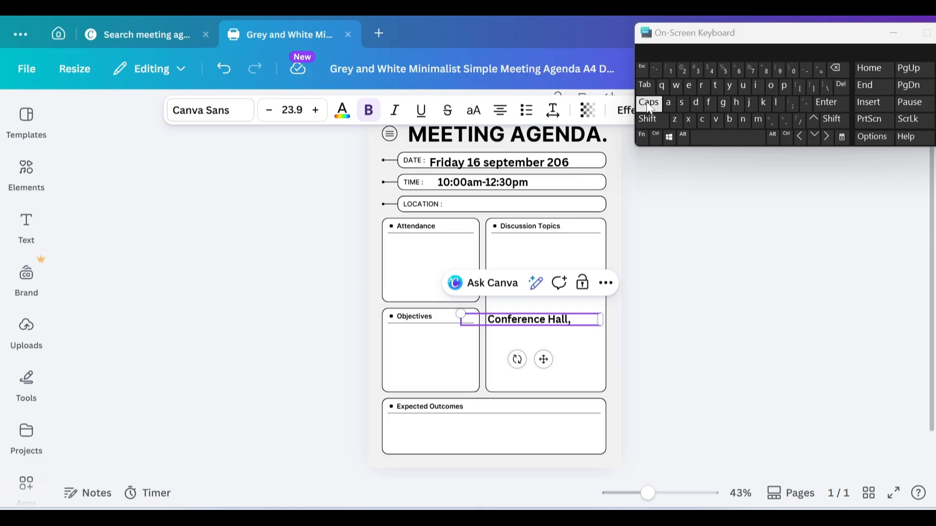
pyautogui.click(650, 105)
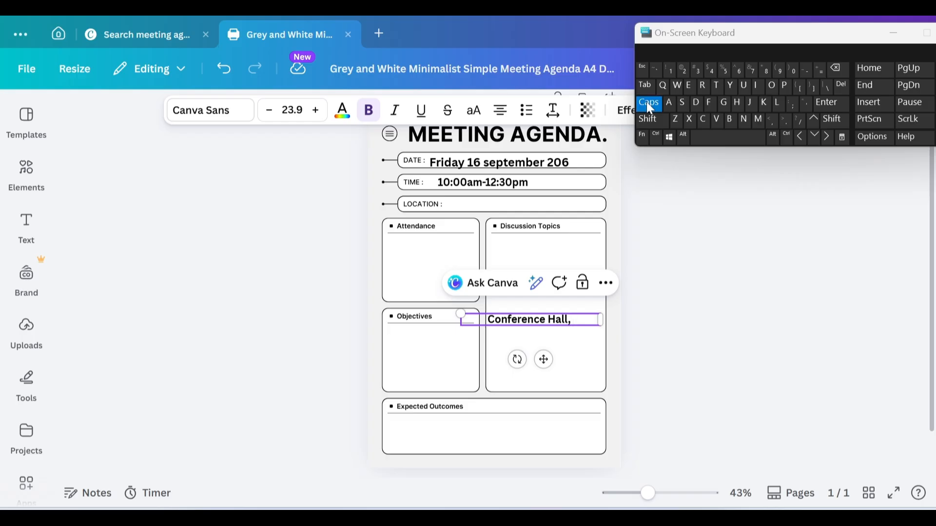
pyautogui.write('L')
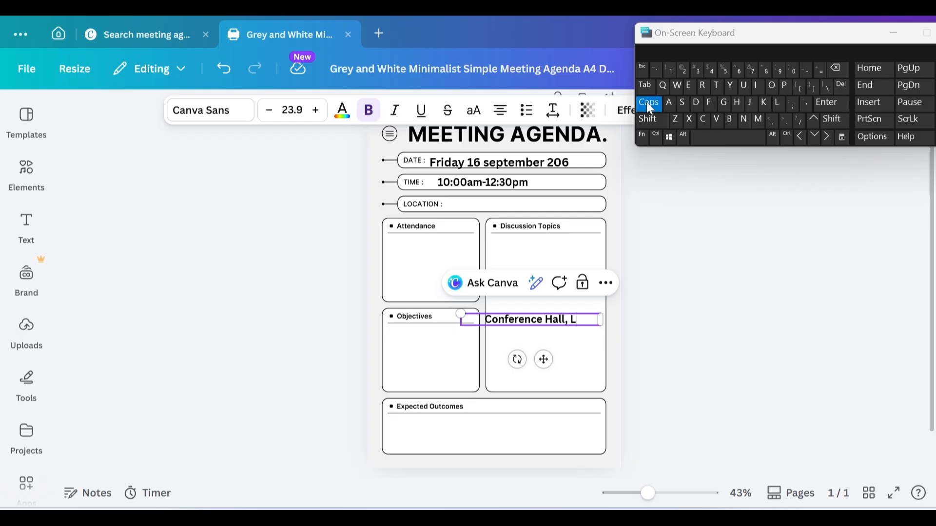
pyautogui.click(647, 104)
pyautogui.write('ago')
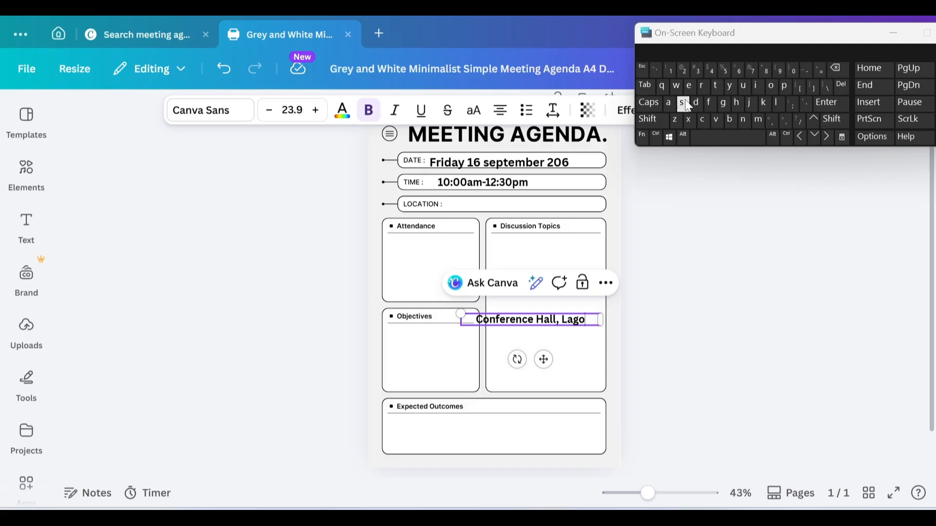
pyautogui.write('s')
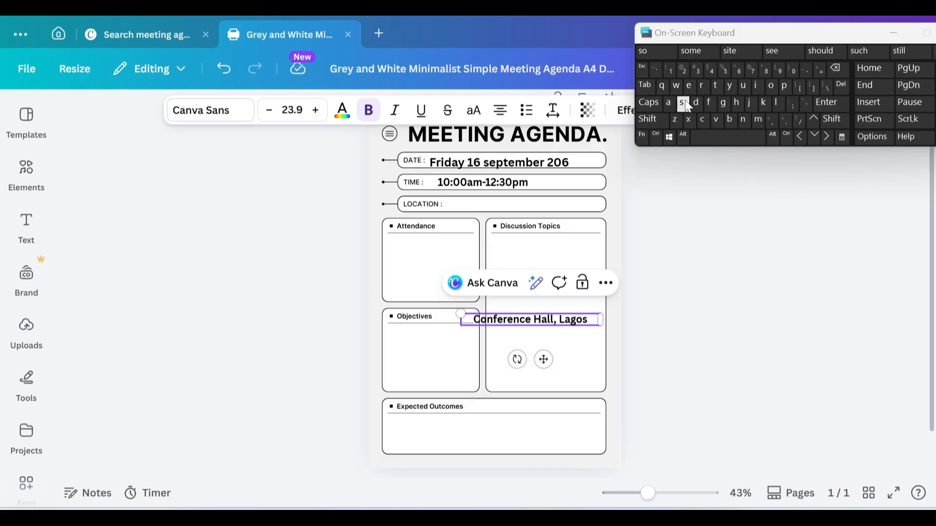
pyautogui.click(649, 104)
pyautogui.write('B')
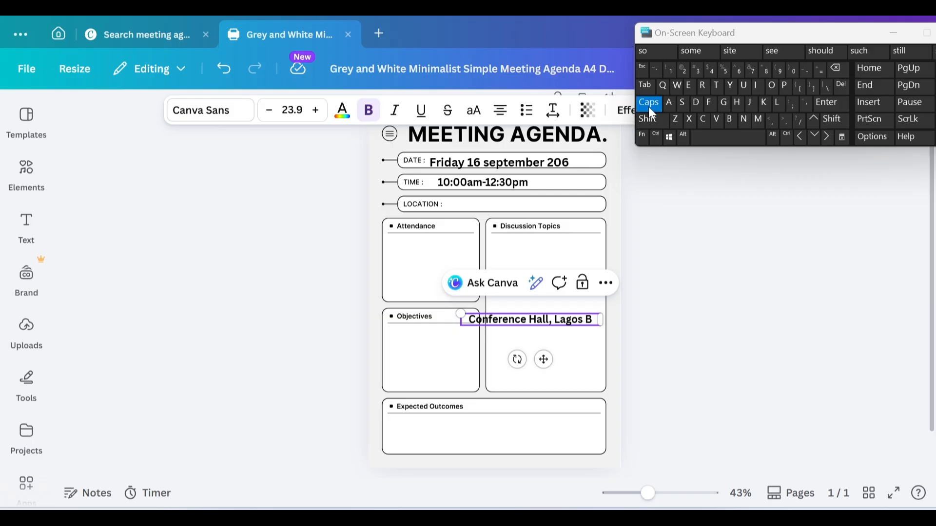
pyautogui.click(648, 104)
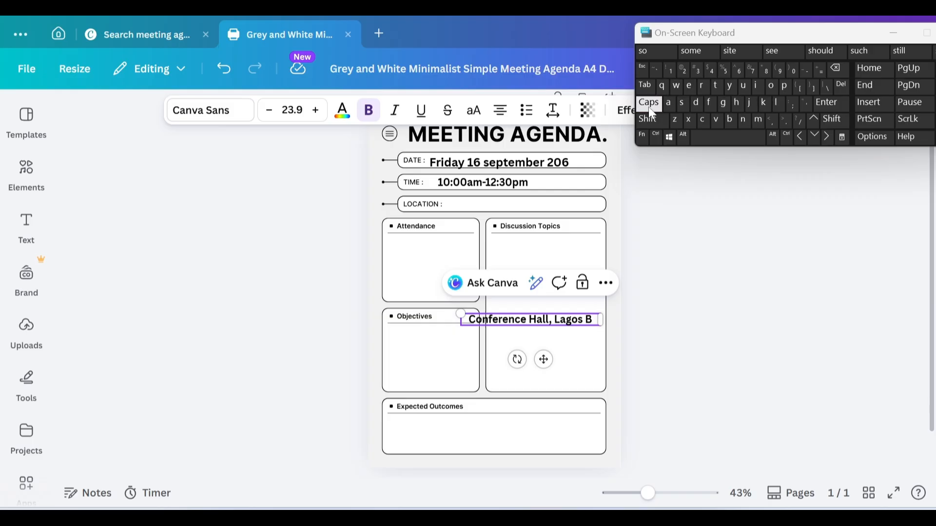
pyautogui.write('u')
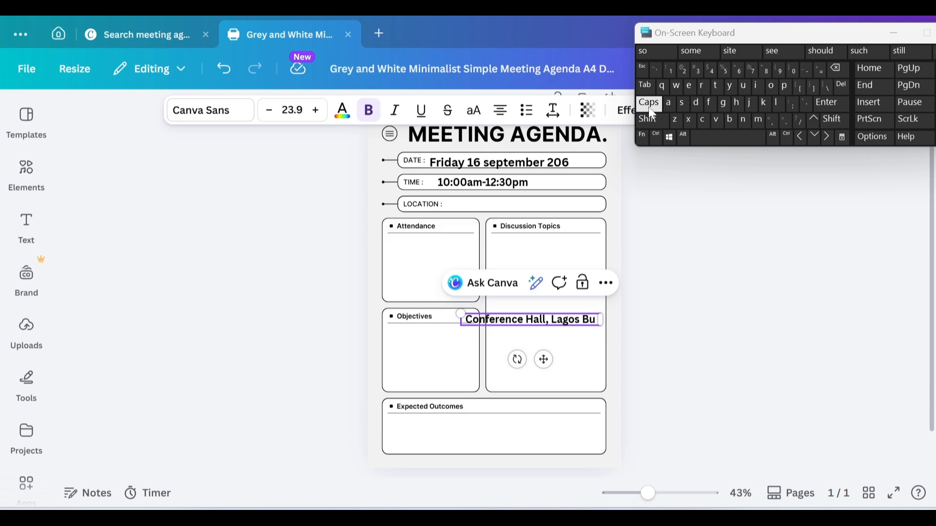
pyautogui.click(682, 103)
# Step: Finish the venue words 'Business Hub,' fixing the mistyped letters
pyautogui.write('inee')
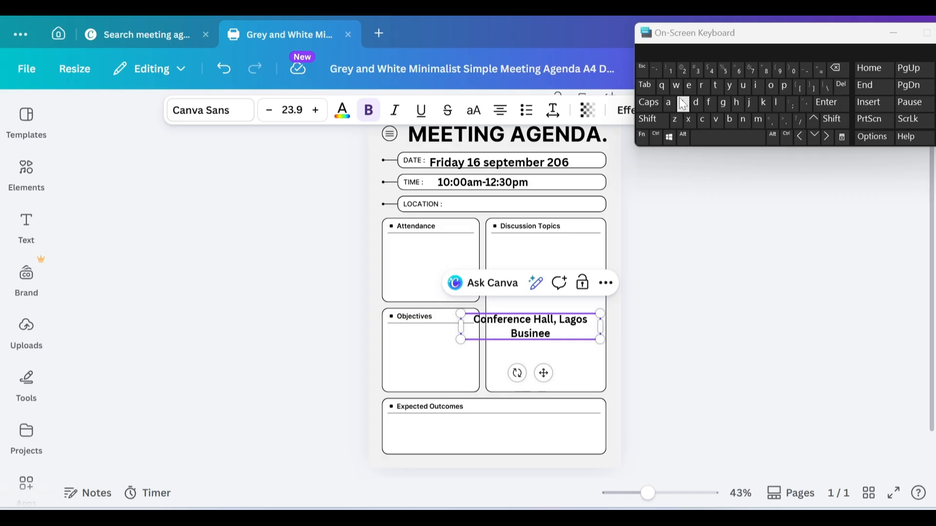
pyautogui.press('BackSpace')
pyautogui.write('ss')
pyautogui.click(655, 110)
pyautogui.write('HU')
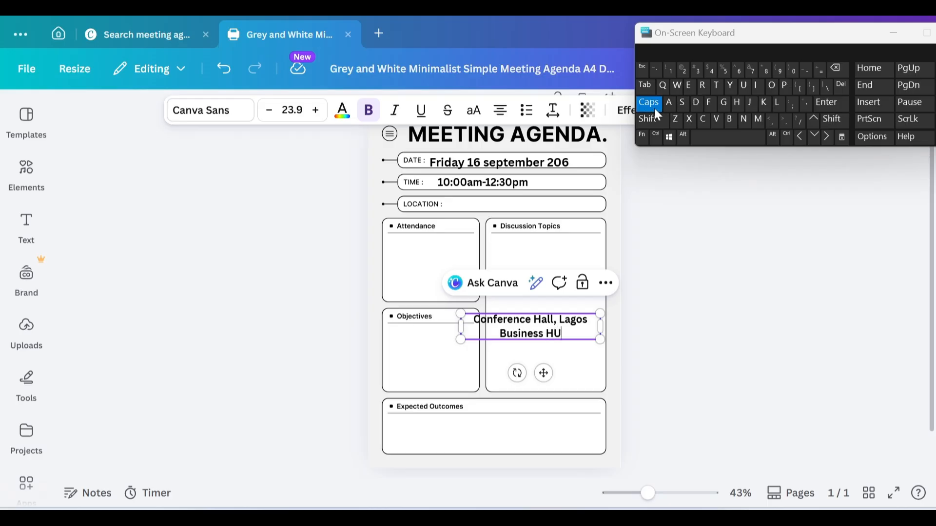
pyautogui.press('BackSpace')
pyautogui.click(654, 109)
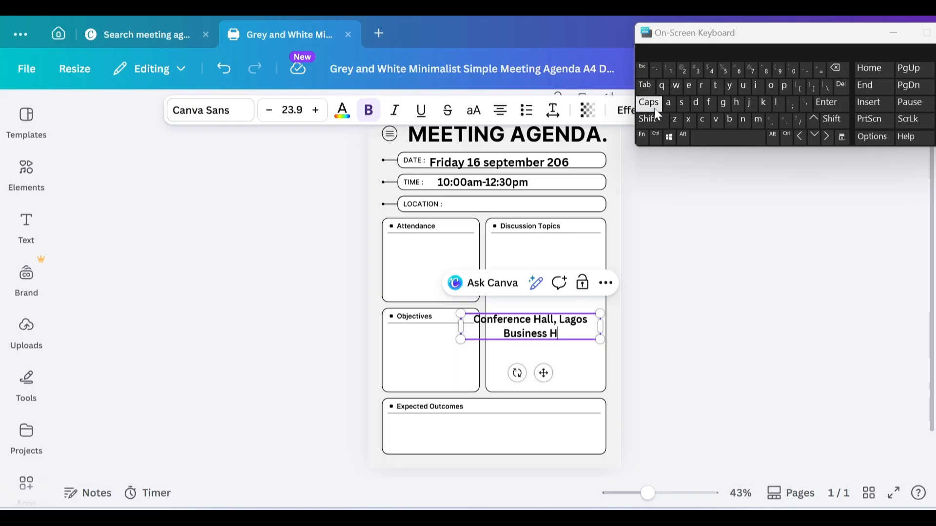
pyautogui.write('ub')
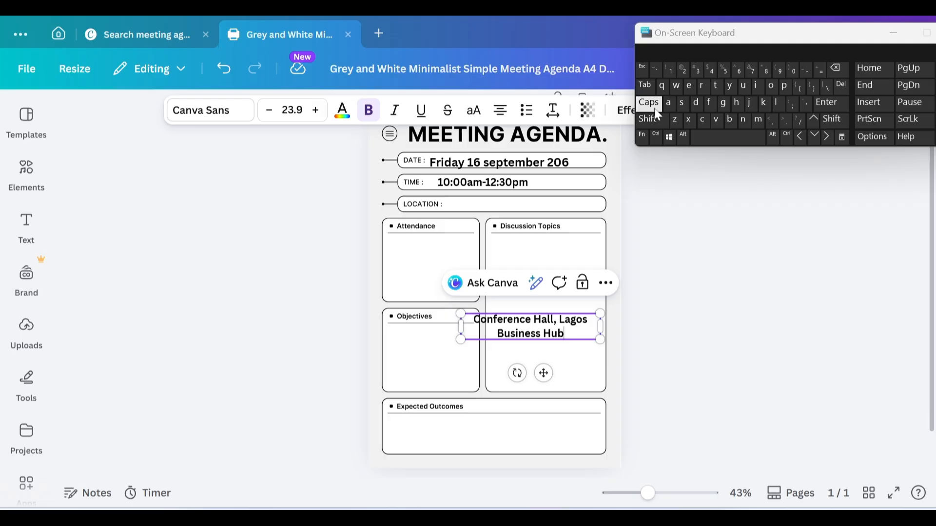
pyautogui.write(',')
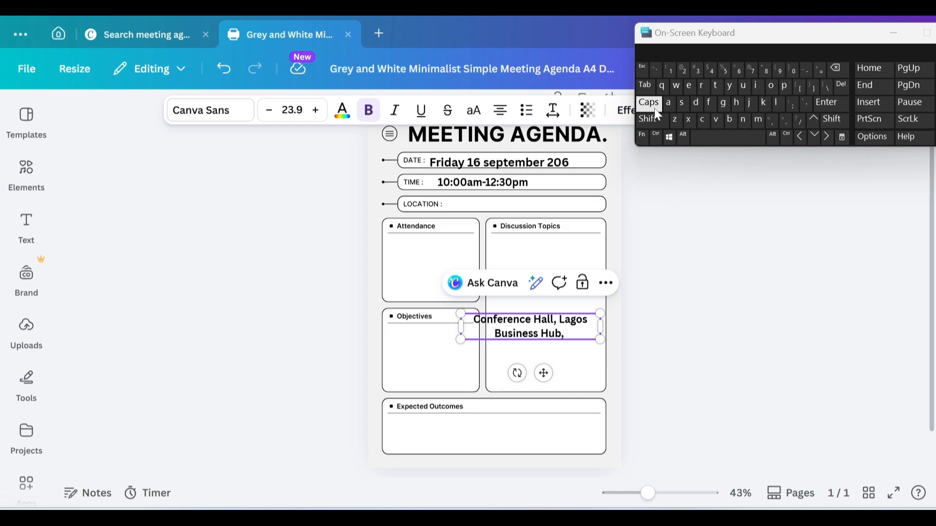
# Step: Type 'Lagos State' to complete the venue text
pyautogui.click(655, 109)
pyautogui.write('L')
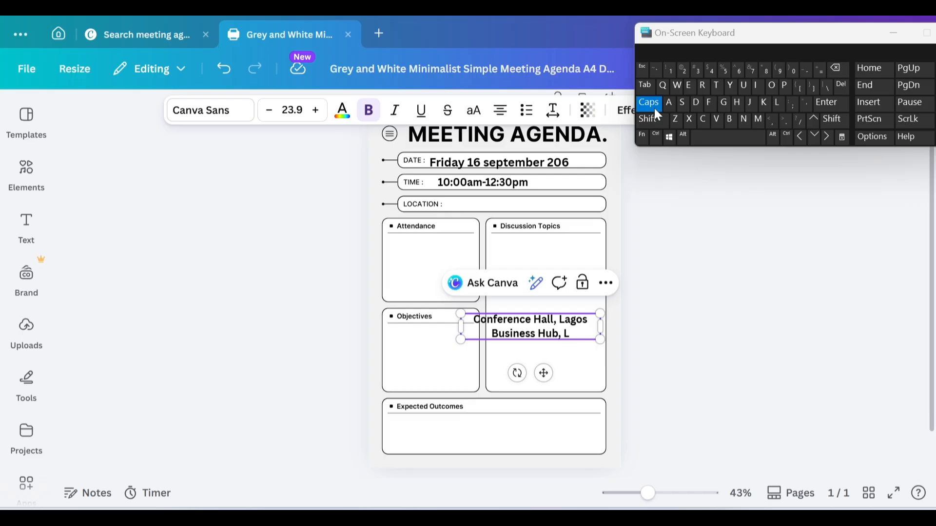
pyautogui.click(654, 108)
pyautogui.write('ago')
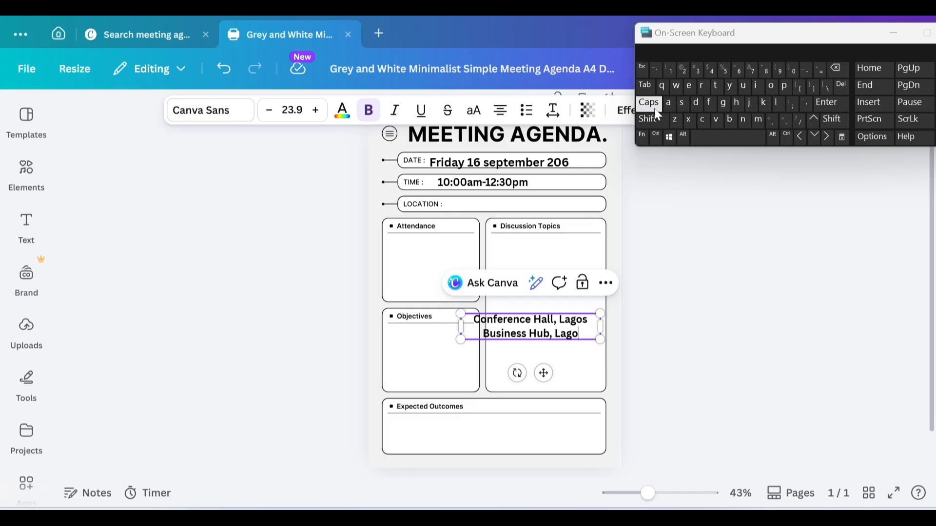
pyautogui.write('s')
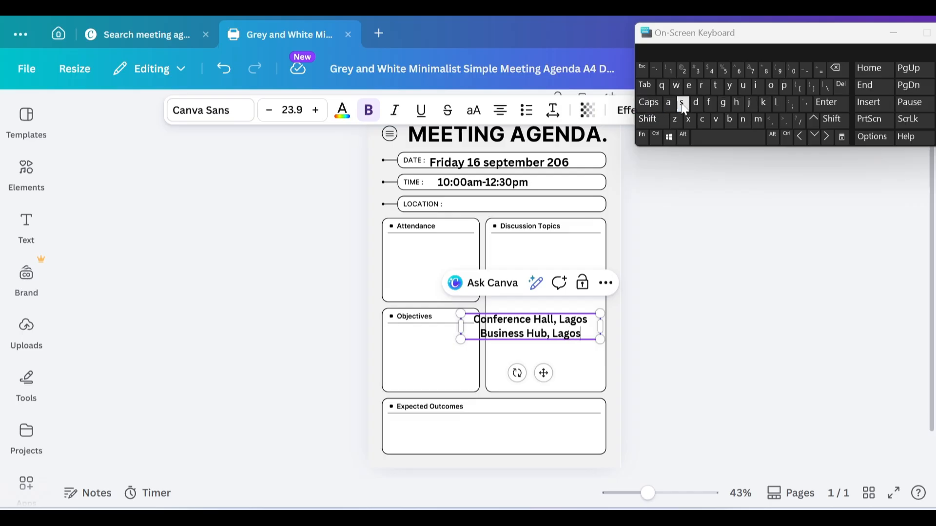
pyautogui.click(649, 103)
pyautogui.write('S')
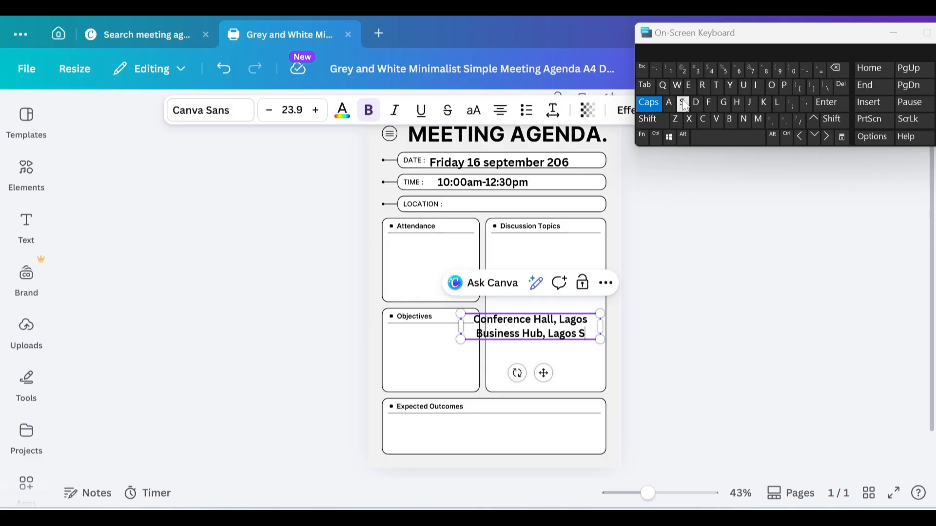
pyautogui.click(650, 104)
pyautogui.write('tate')
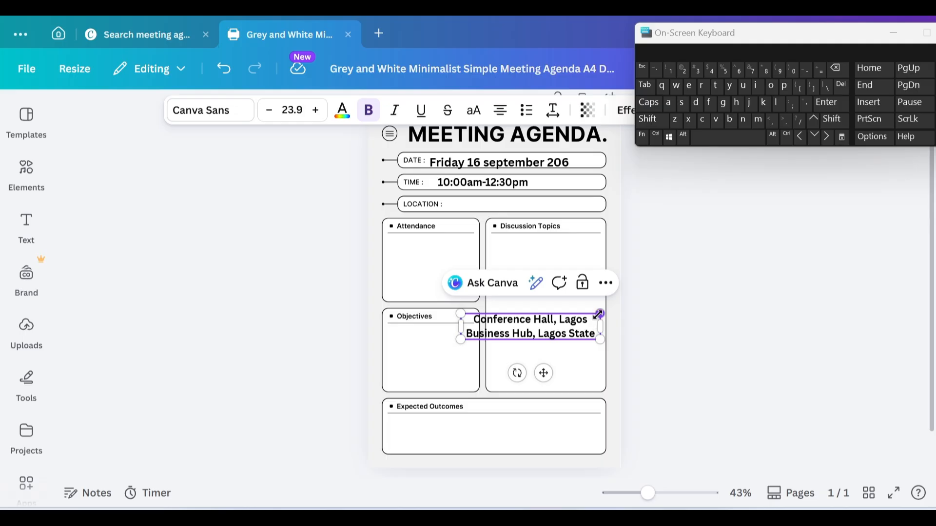
# Step: Shrink the venue text to one line at size 16.5 and nudge the Discussion Topics box
pyautogui.moveTo(599, 314); pyautogui.dragTo(669, 340)
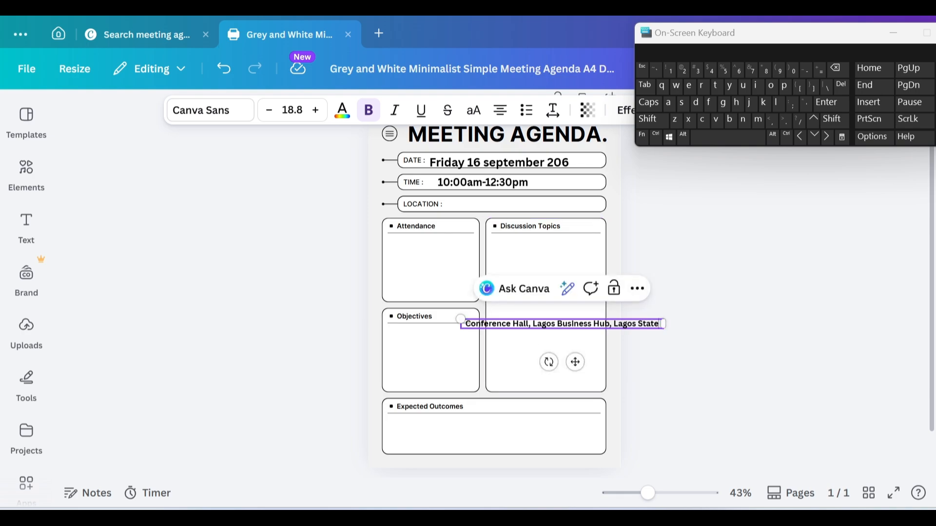
pyautogui.moveTo(461, 319); pyautogui.dragTo(491, 316)
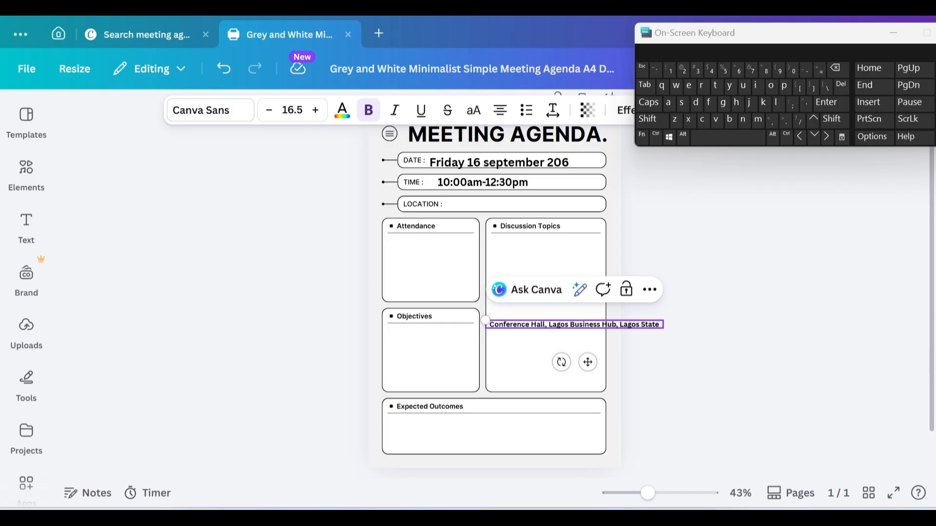
pyautogui.click(546, 324)
pyautogui.moveTo(546, 324)
pyautogui.mouseDown()
pyautogui.moveTo(513, 264)
pyautogui.moveTo(563, 327)
pyautogui.mouseUp()
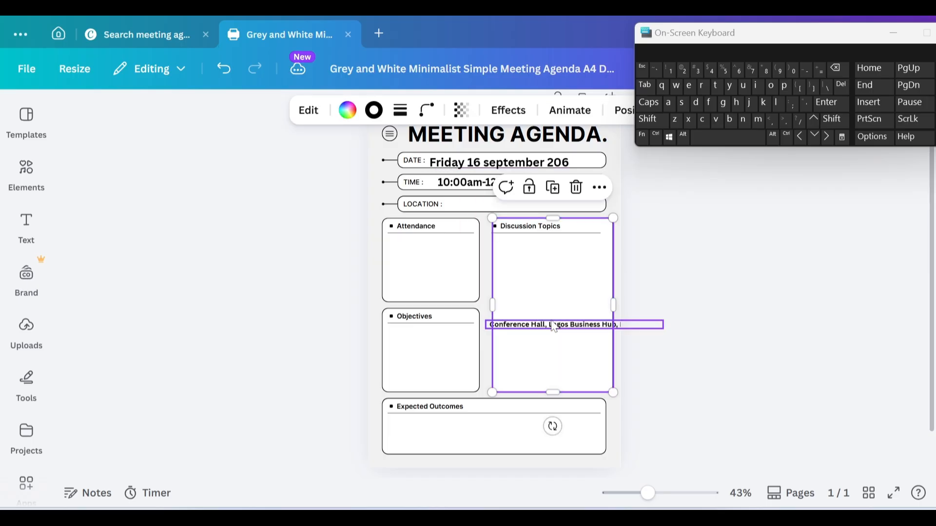
# Step: Duplicate the venue text box
pyautogui.click(580, 327)
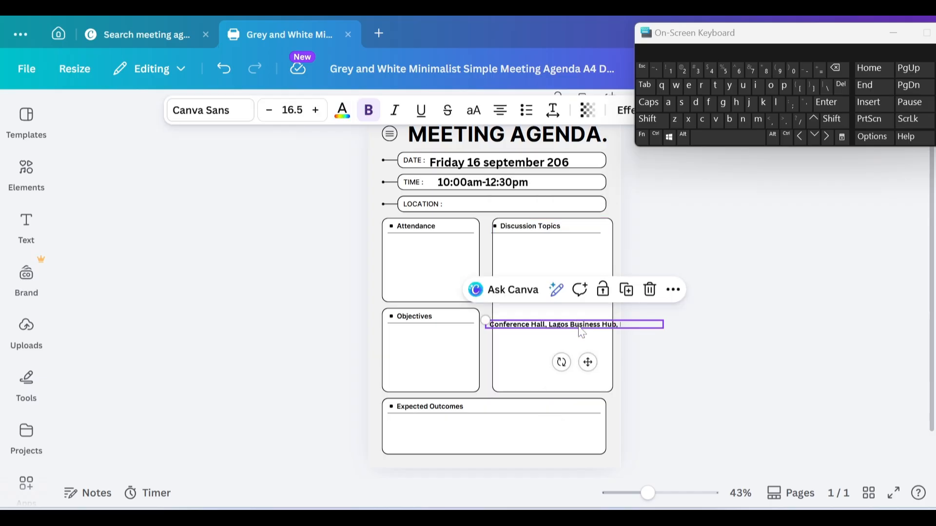
pyautogui.click(627, 291)
pyautogui.scroll(-1, 588, 335)
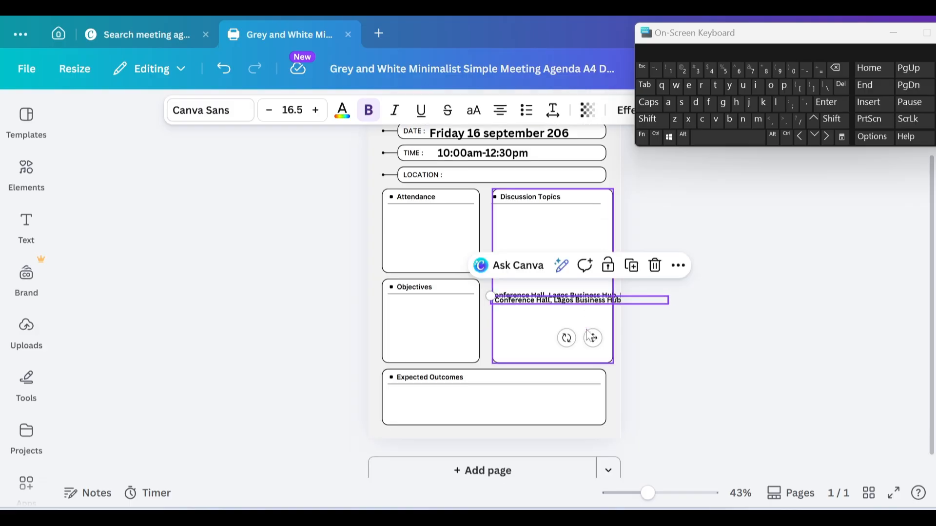
pyautogui.doubleClick(562, 297)
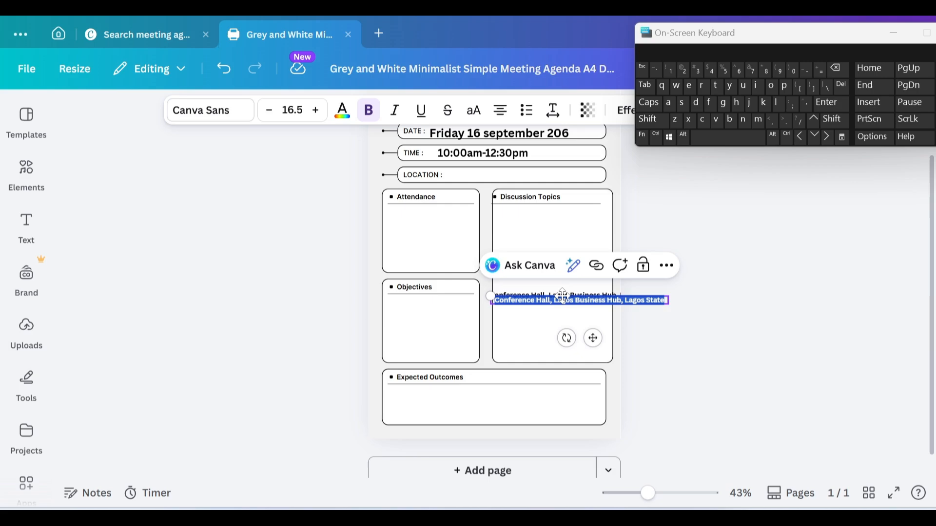
pyautogui.click(654, 327)
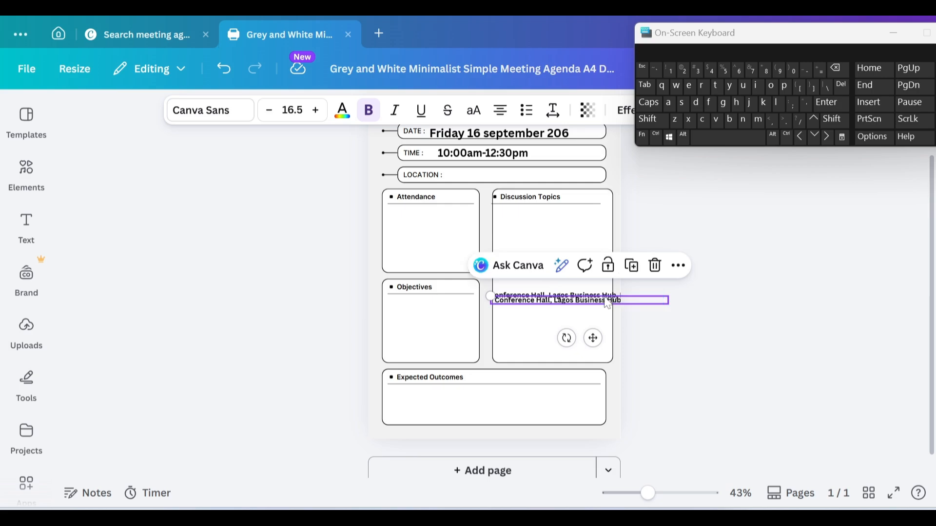
# Step: Move the venue copy into the LOCATION field and shrink it to size 14.6
pyautogui.moveTo(605, 299); pyautogui.dragTo(607, 304)
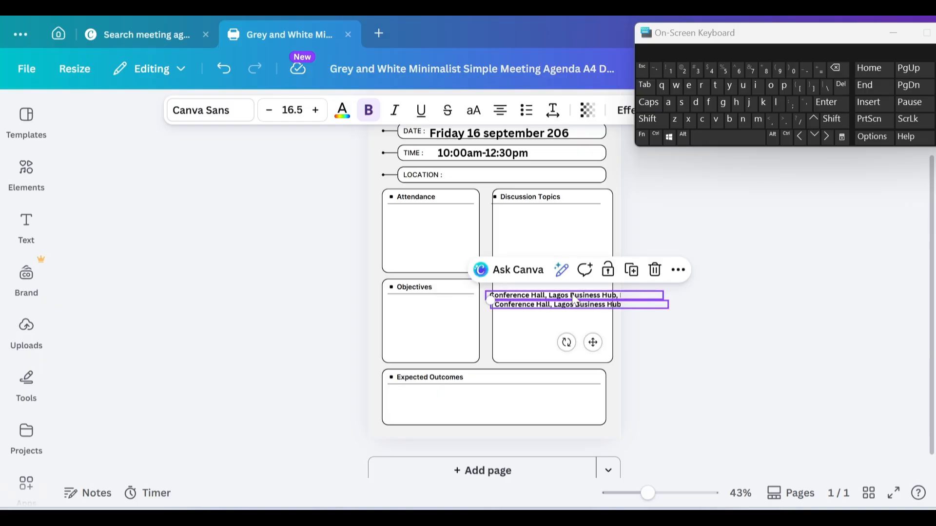
pyautogui.moveTo(573, 297); pyautogui.dragTo(533, 169)
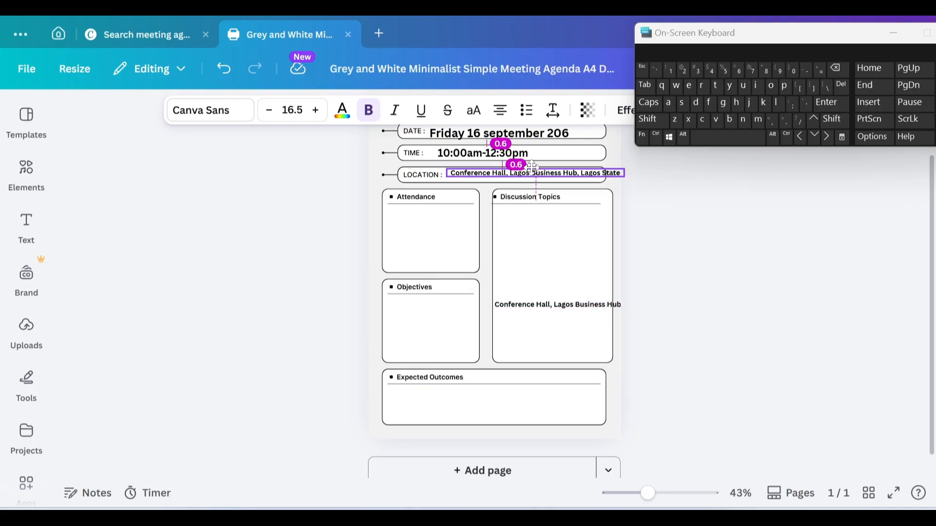
pyautogui.moveTo(532, 169); pyautogui.dragTo(533, 168)
pyautogui.click(671, 166)
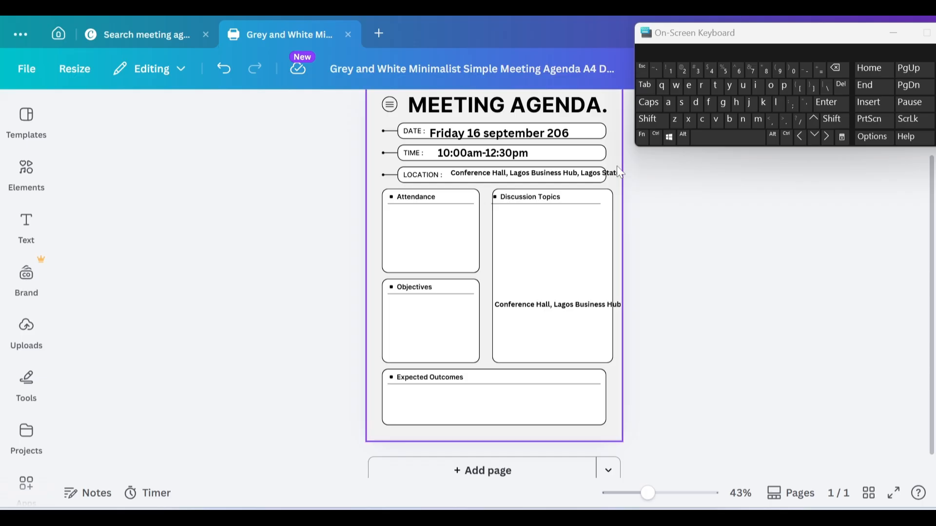
pyautogui.click(614, 174)
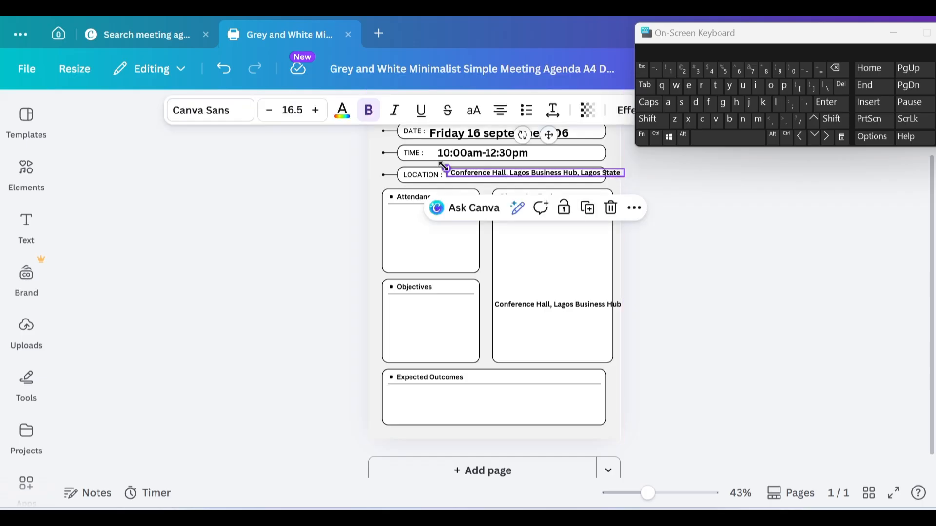
pyautogui.moveTo(446, 167); pyautogui.dragTo(492, 173)
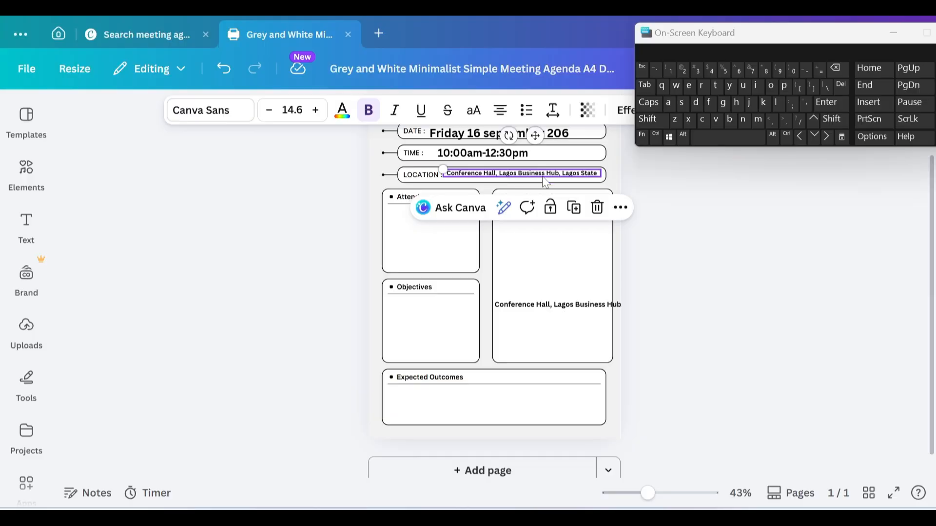
pyautogui.click(700, 168)
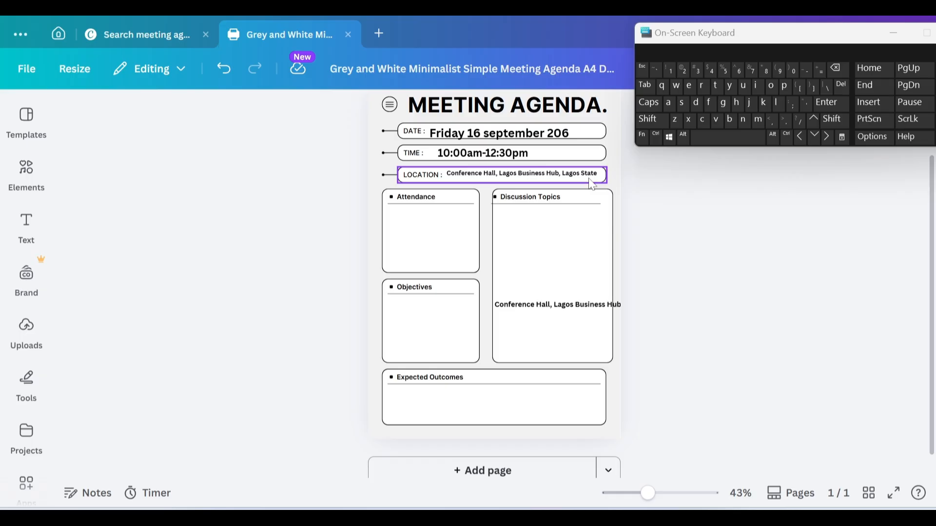
# Step: Select the leftover copy of the venue text and delete it
pyautogui.click(402, 216)
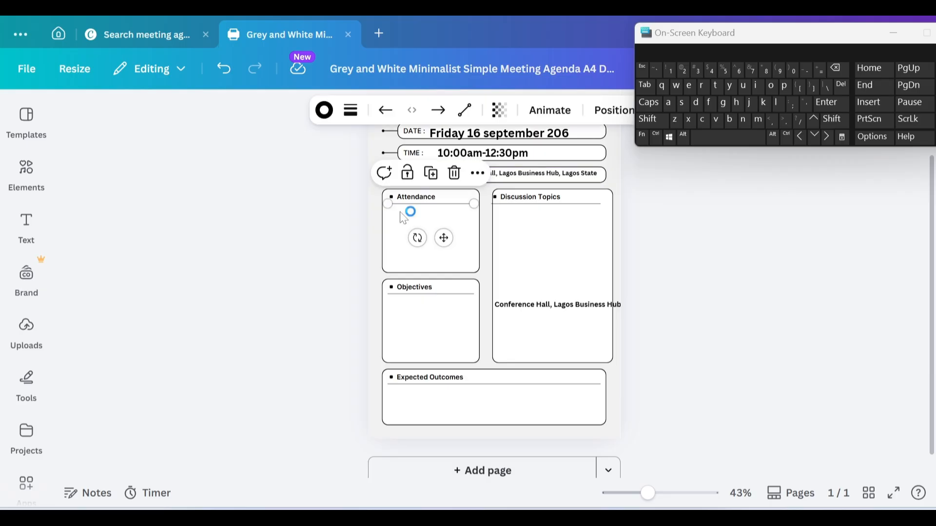
pyautogui.click(635, 306)
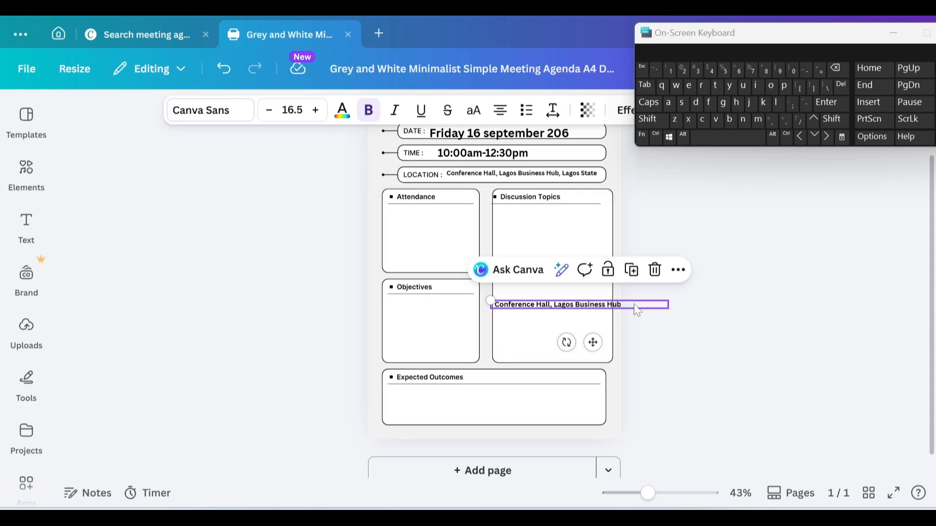
pyautogui.press('Escape')
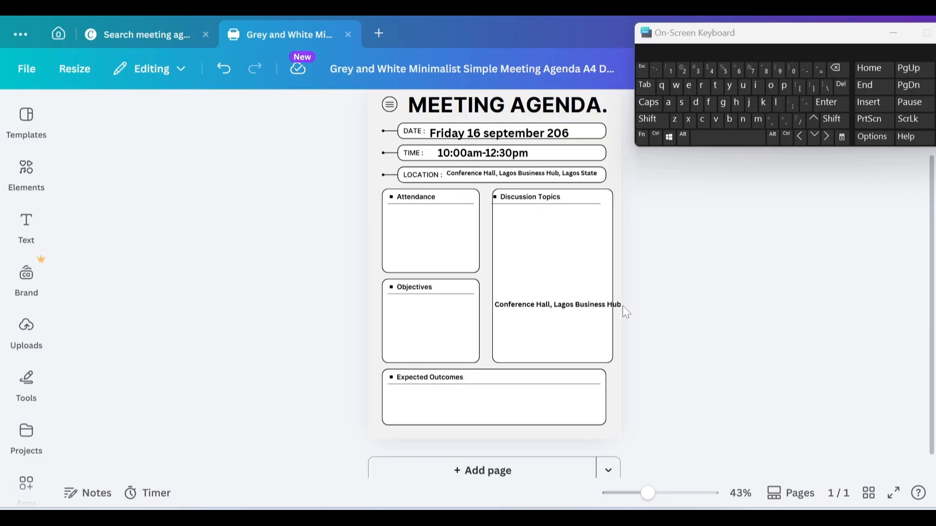
pyautogui.click(614, 307)
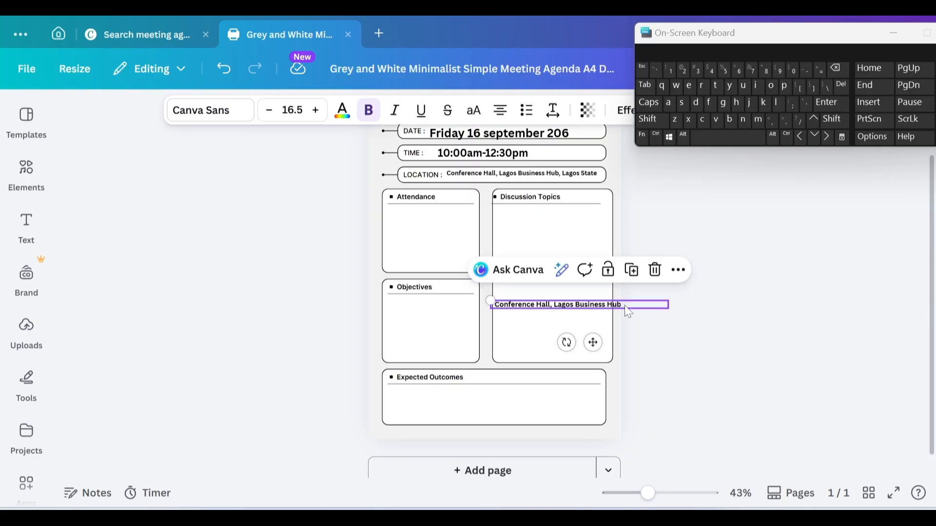
pyautogui.press('Escape')
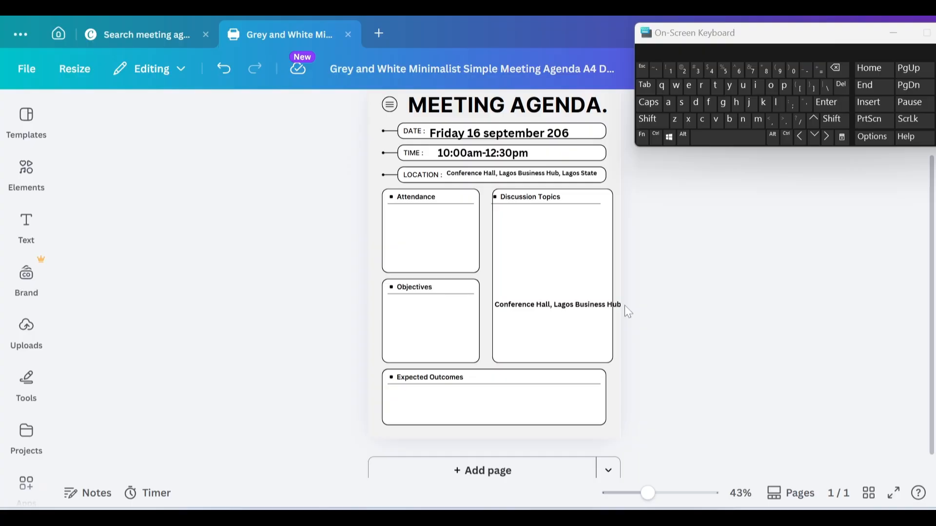
pyautogui.moveTo(624, 305); pyautogui.dragTo(622, 293)
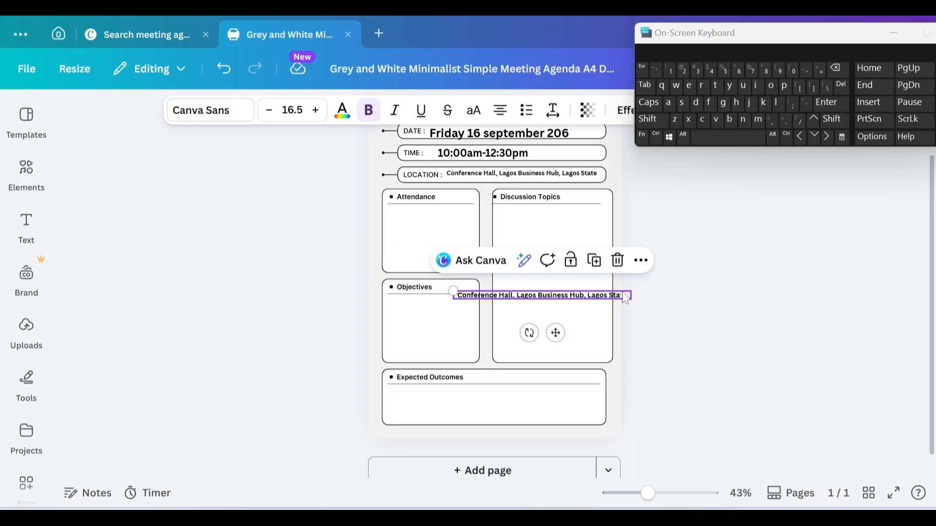
pyautogui.press('Escape')
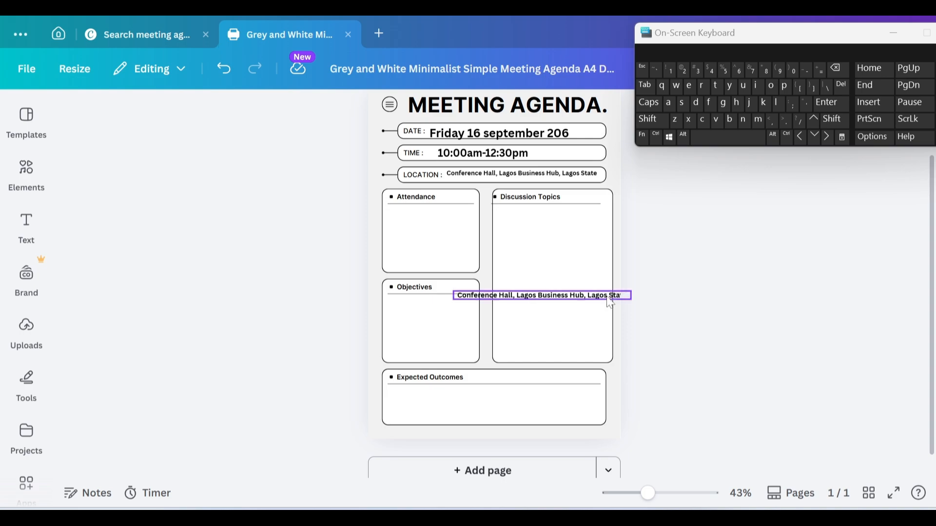
pyautogui.moveTo(610, 302); pyautogui.dragTo(575, 305)
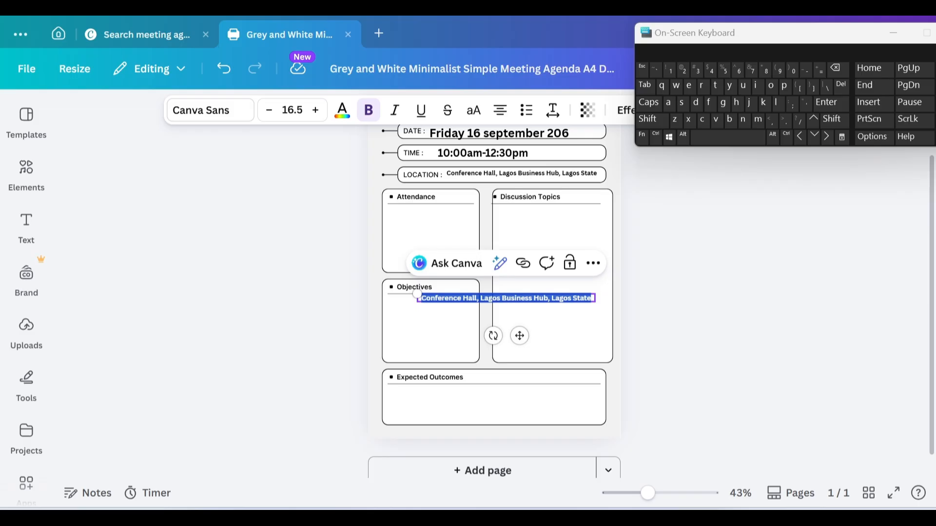
pyautogui.click(593, 263)
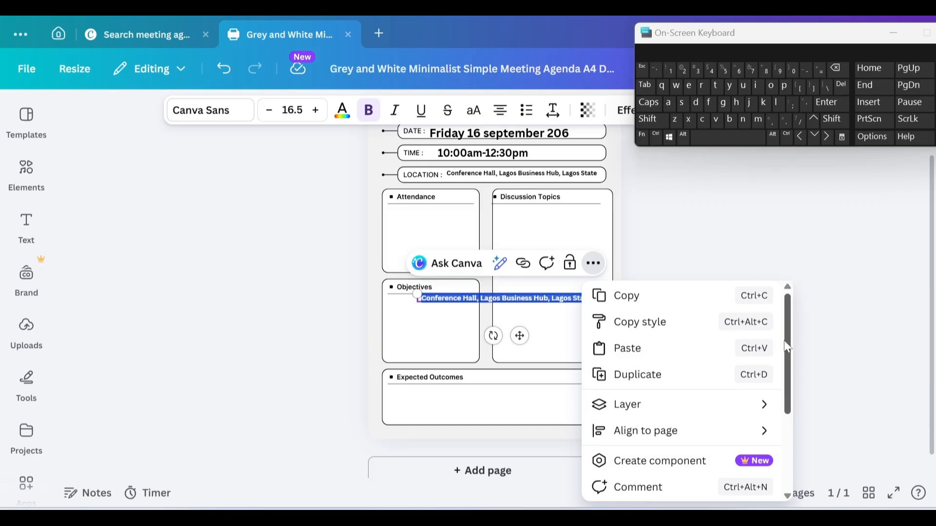
pyautogui.click(557, 303)
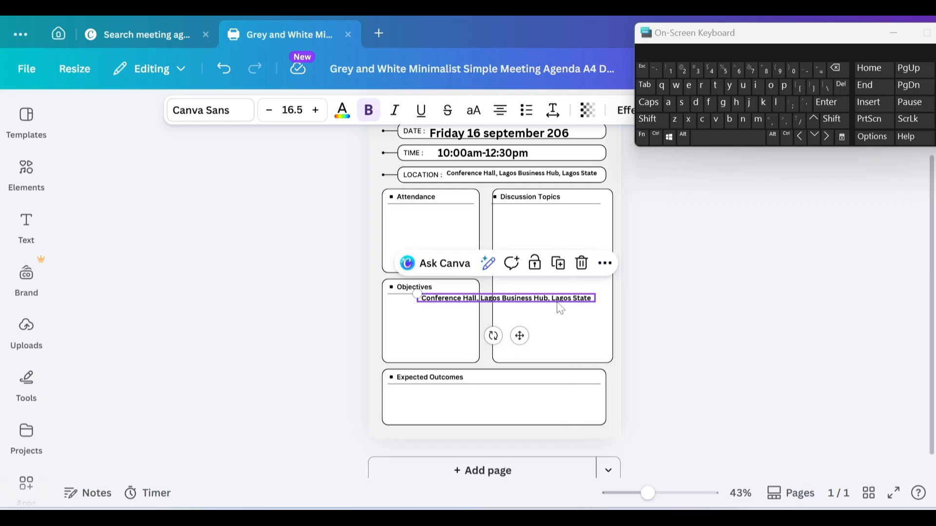
pyautogui.press('Delete')
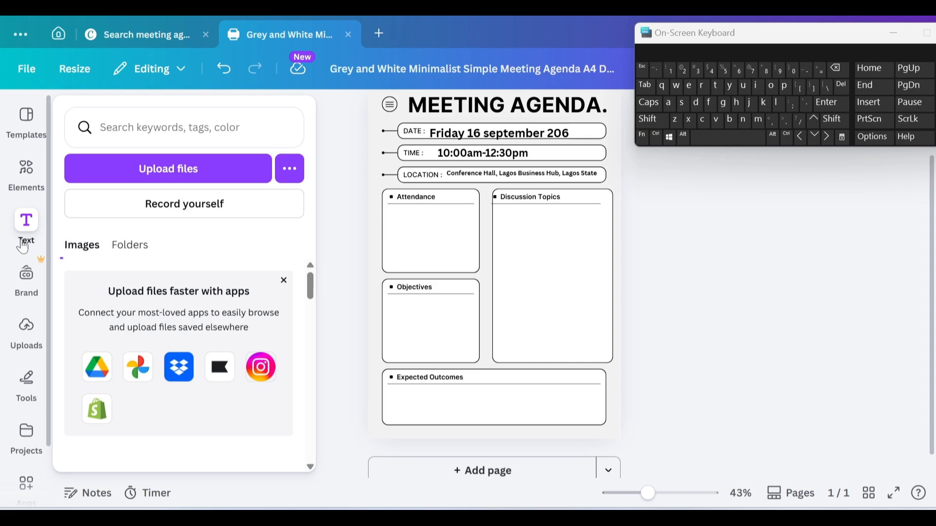
# Step: Widen the new body text box, clear its placeholder, and enlarge it to size 27
pyautogui.moveTo(687, 264); pyautogui.dragTo(731, 266)
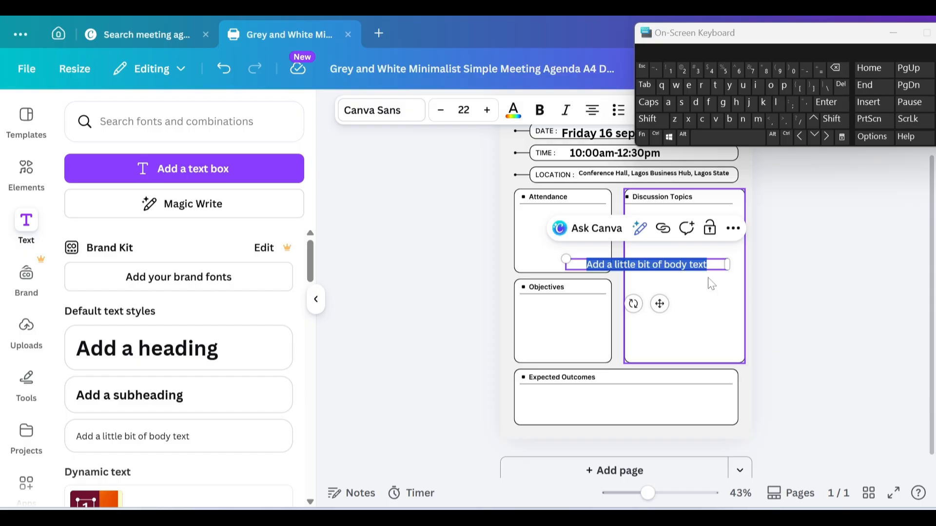
pyautogui.click(708, 266)
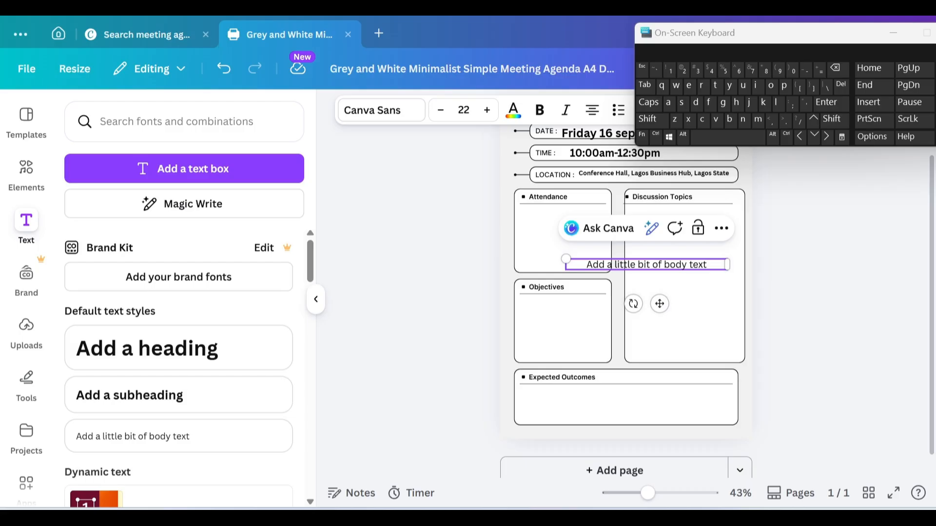
pyautogui.hotkey('ctrl', 'a')
pyautogui.press('BackSpace')
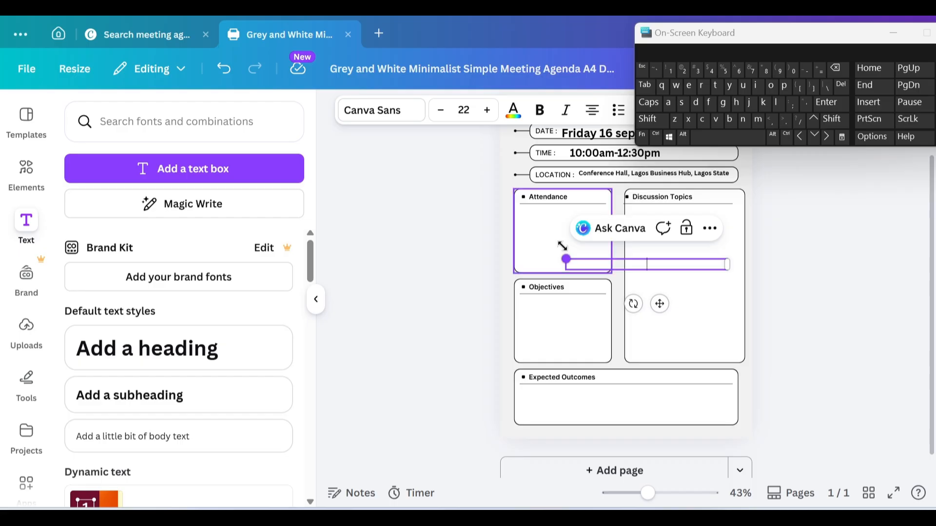
pyautogui.moveTo(560, 245); pyautogui.dragTo(529, 224)
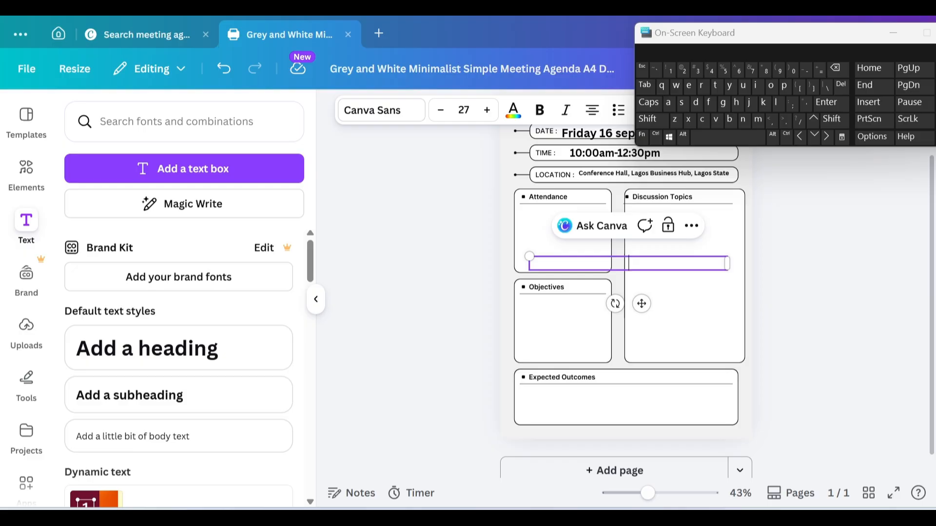
# Step: Make the box a numbered list and type the first attendee's title and name
pyautogui.hotkey('ctrl', 'shift', '7')
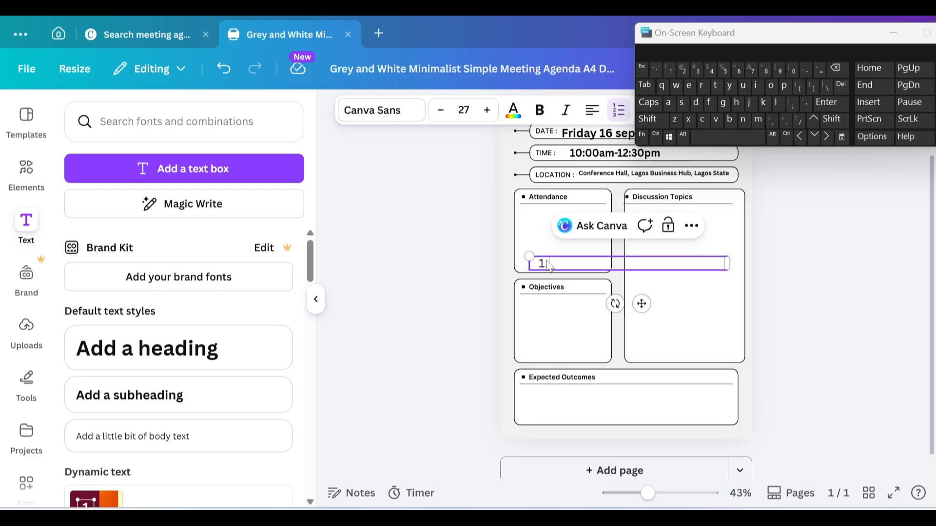
pyautogui.click(655, 102)
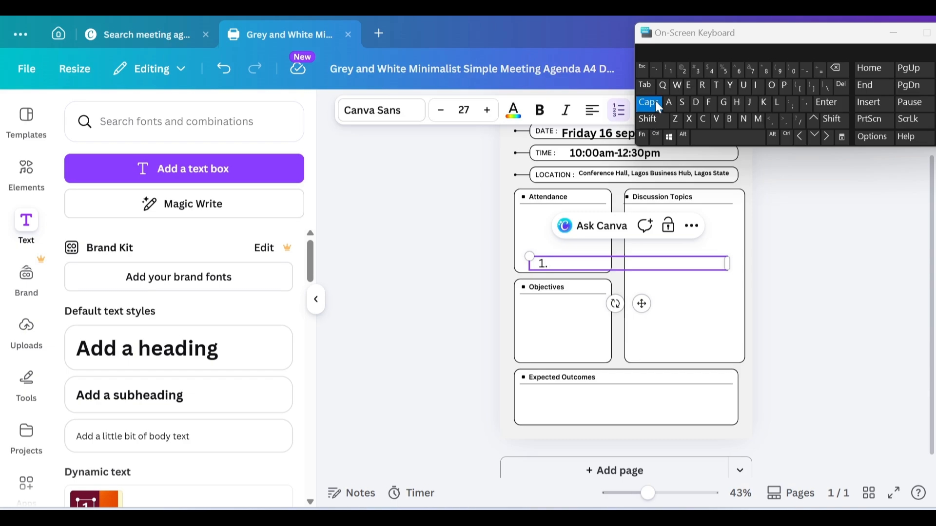
pyautogui.write('M')
pyautogui.click(656, 104)
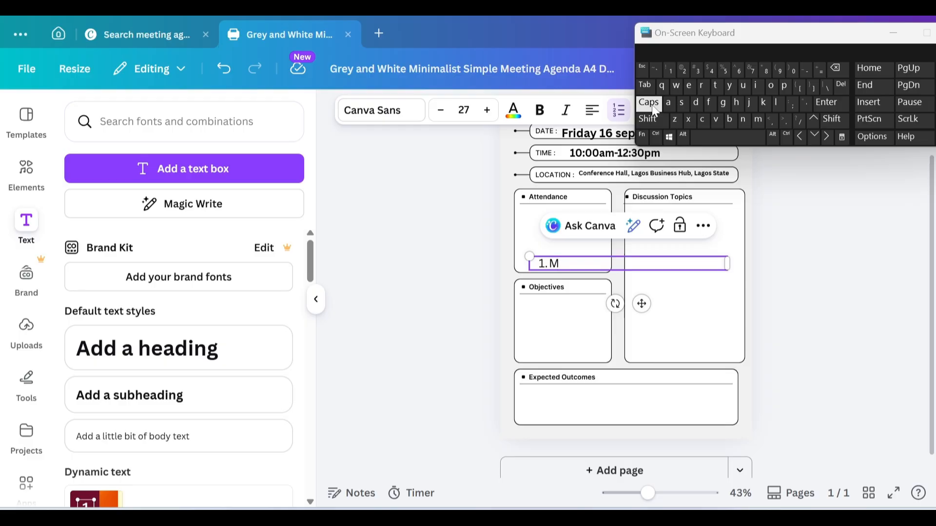
pyautogui.write('rs B')
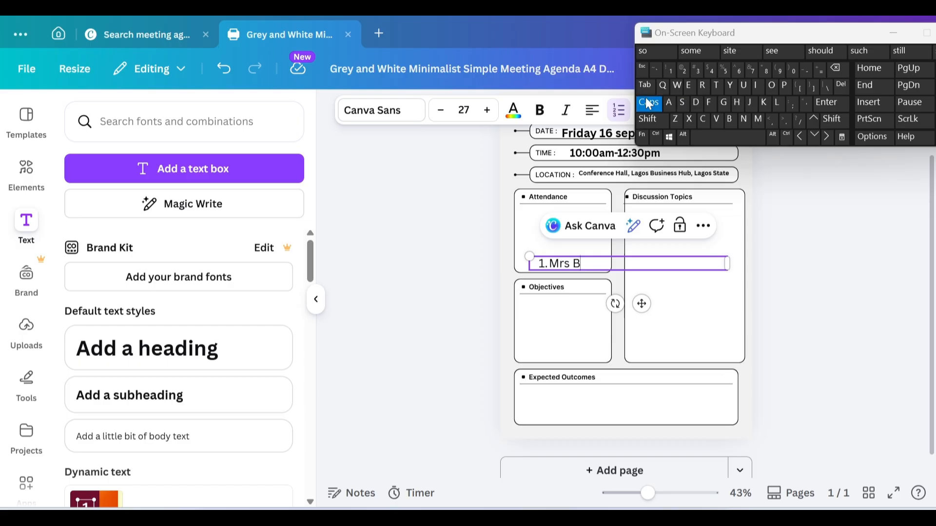
pyautogui.click(648, 107)
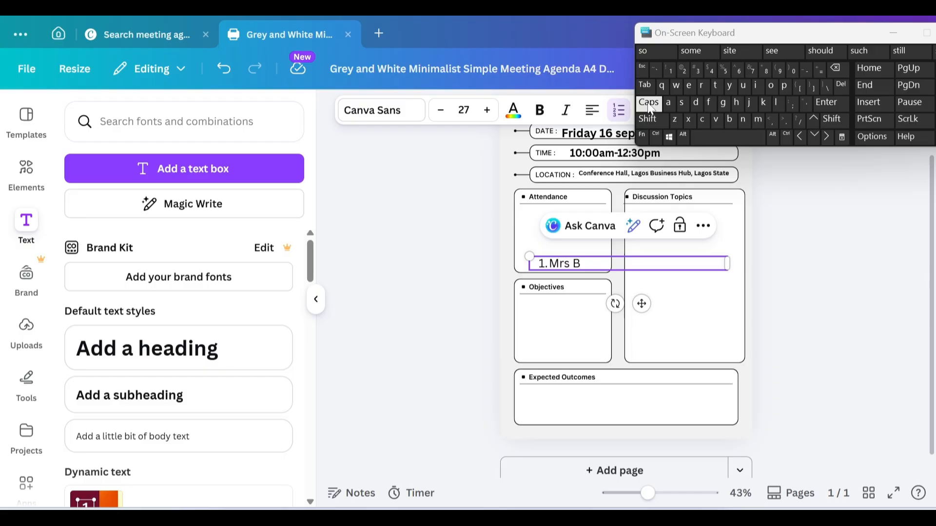
pyautogui.write('ridget')
pyautogui.press('Return')
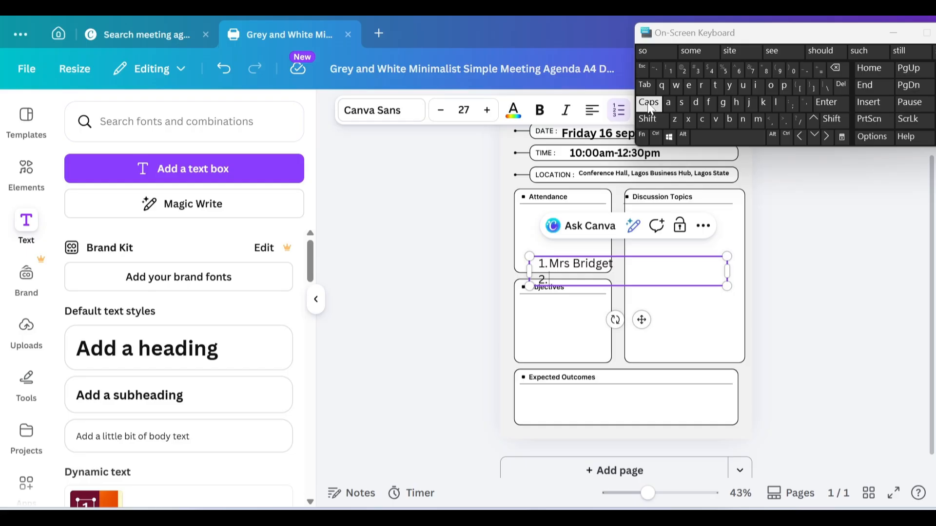
# Step: Add the second attendee's title and name as item 2
pyautogui.click(649, 105)
pyautogui.write('M')
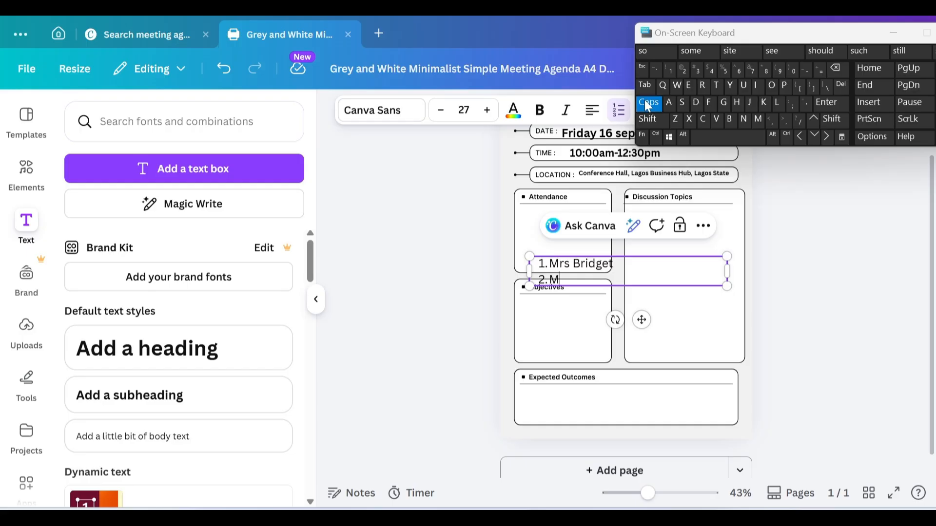
pyautogui.click(648, 105)
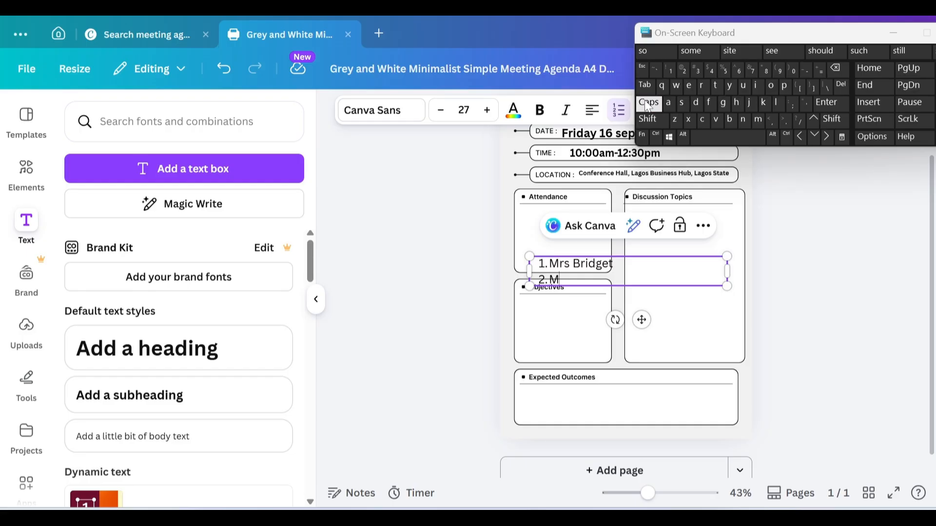
pyautogui.write('r')
pyautogui.click(684, 108)
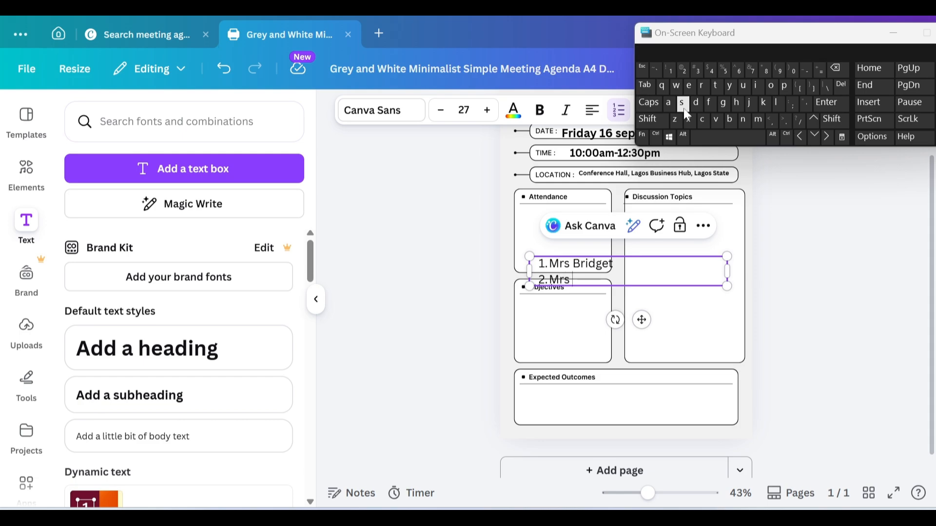
pyautogui.click(649, 103)
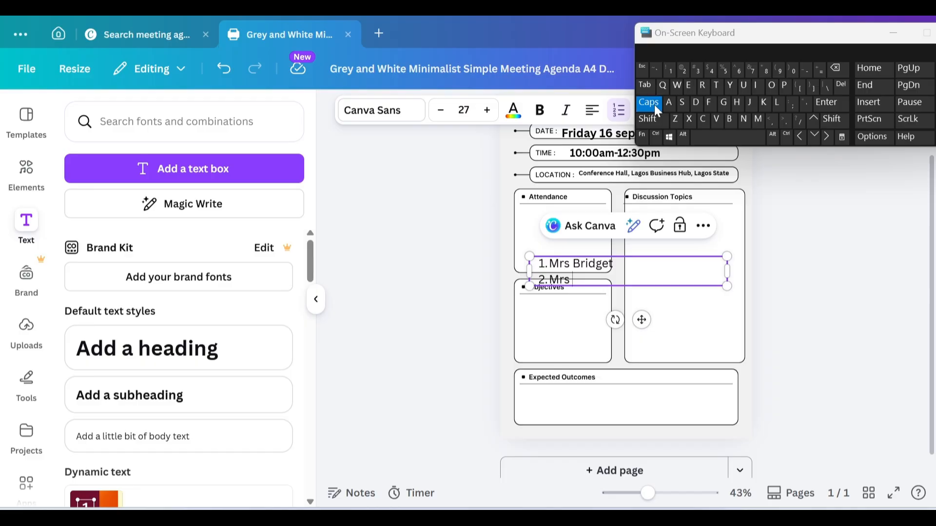
pyautogui.write('F')
pyautogui.click(649, 102)
pyautogui.write('aith')
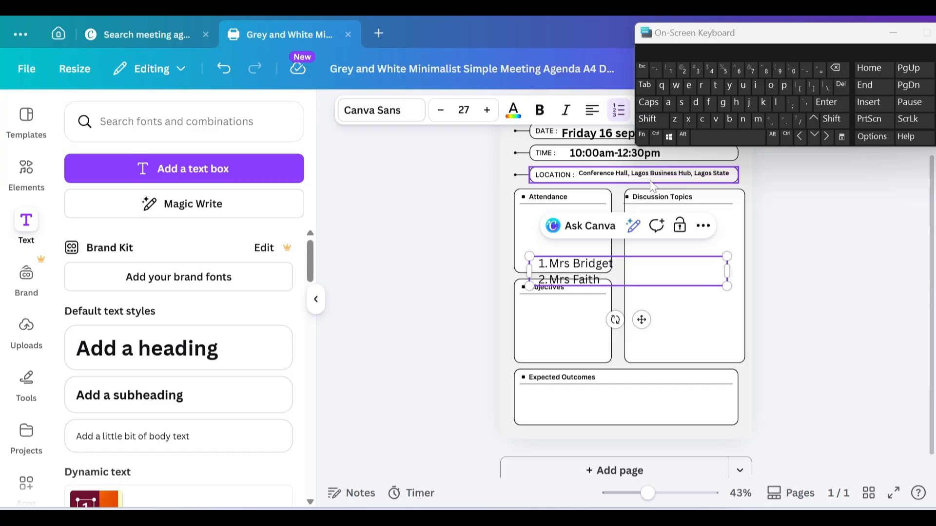
pyautogui.press('Return')
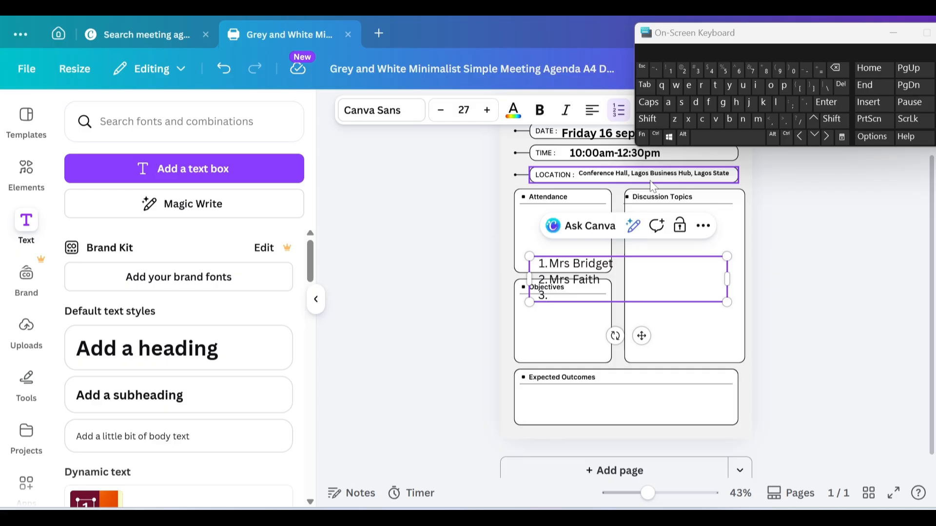
pyautogui.click(648, 104)
pyautogui.write('HO')
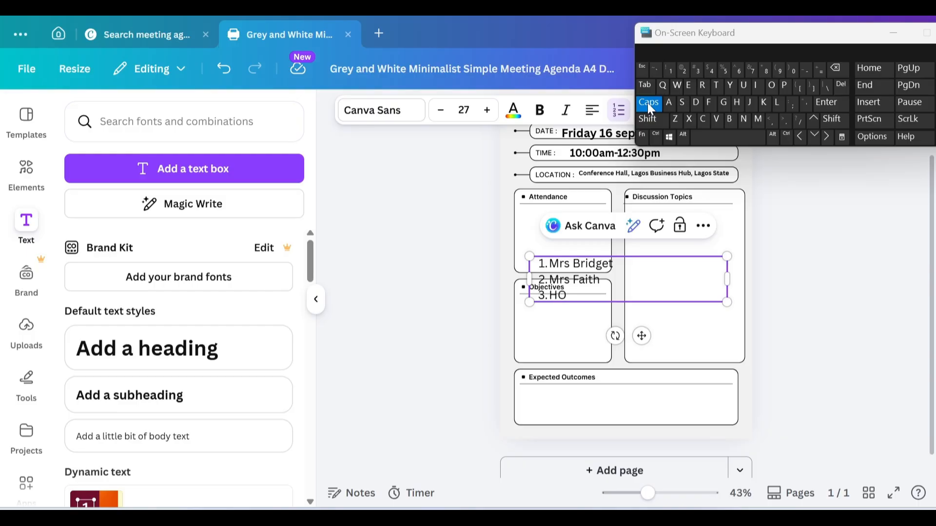
pyautogui.press('BackSpace')
pyautogui.click(648, 104)
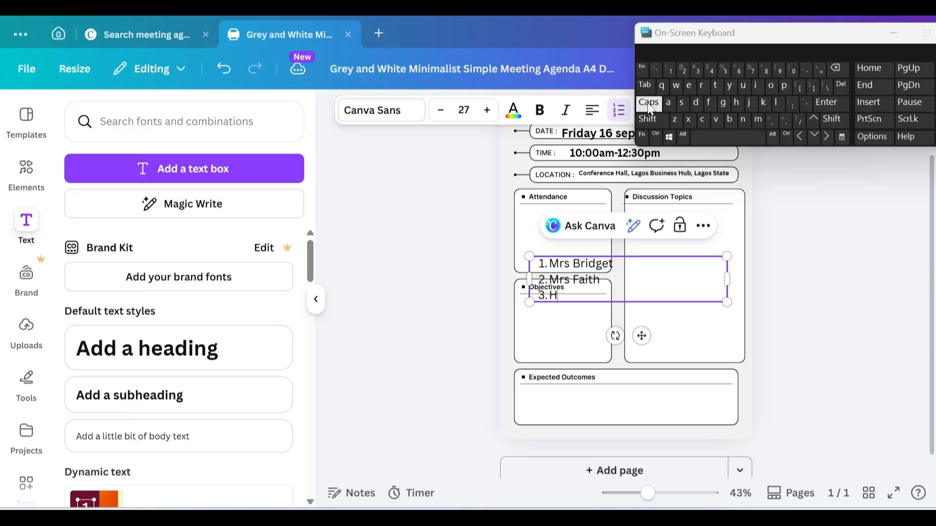
pyautogui.write('on,')
pyautogui.click(650, 105)
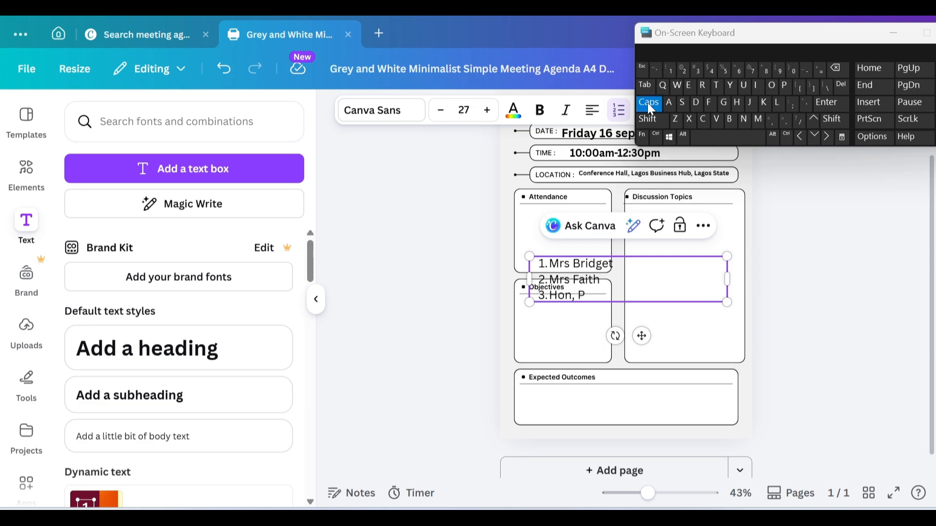
pyautogui.click(650, 105)
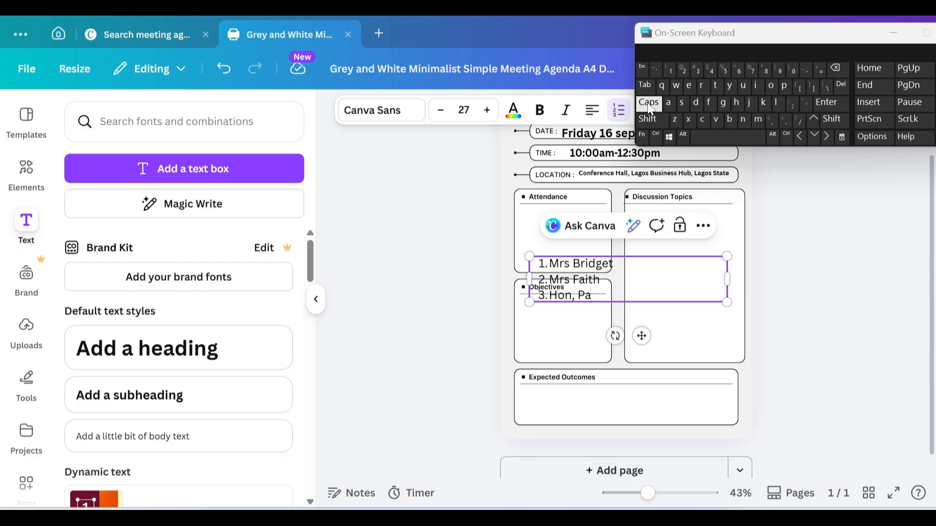
pyautogui.click(650, 105)
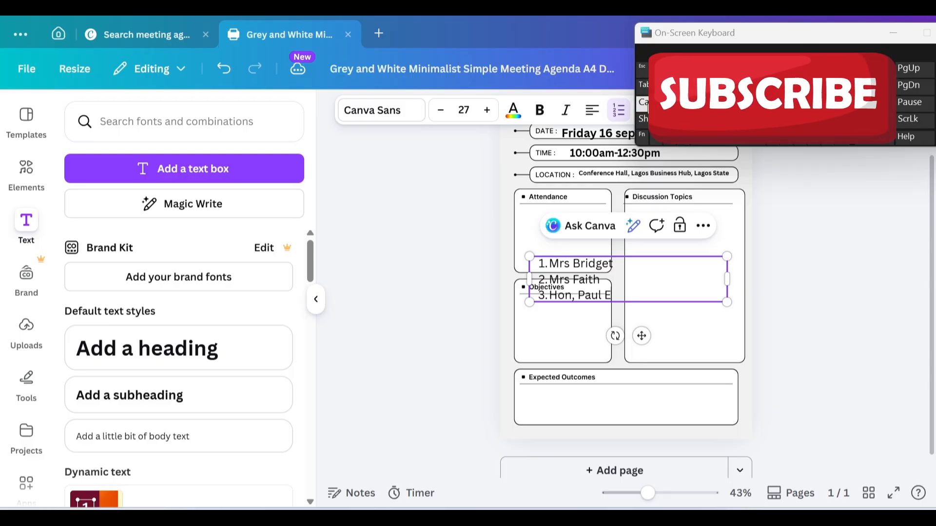
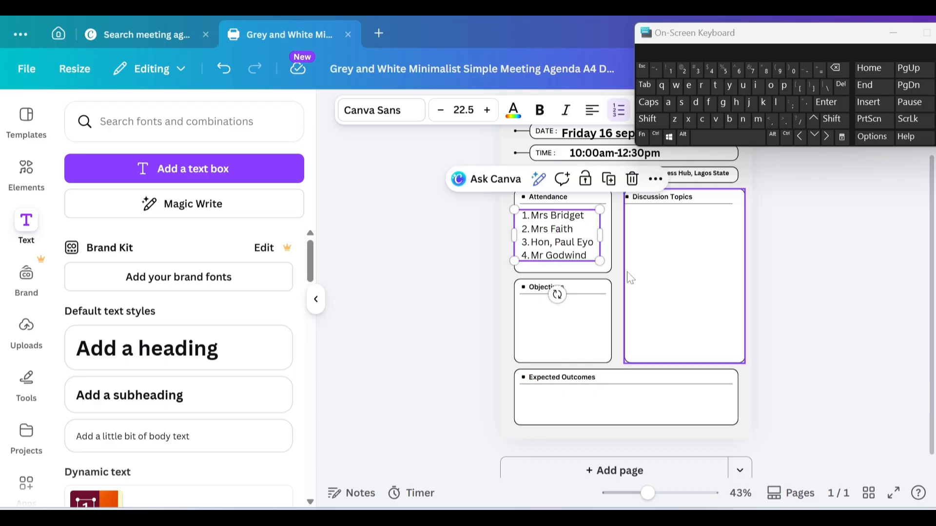
# Step: Deselect the completed four-name numbered Attendance list
pyautogui.click(614, 247)
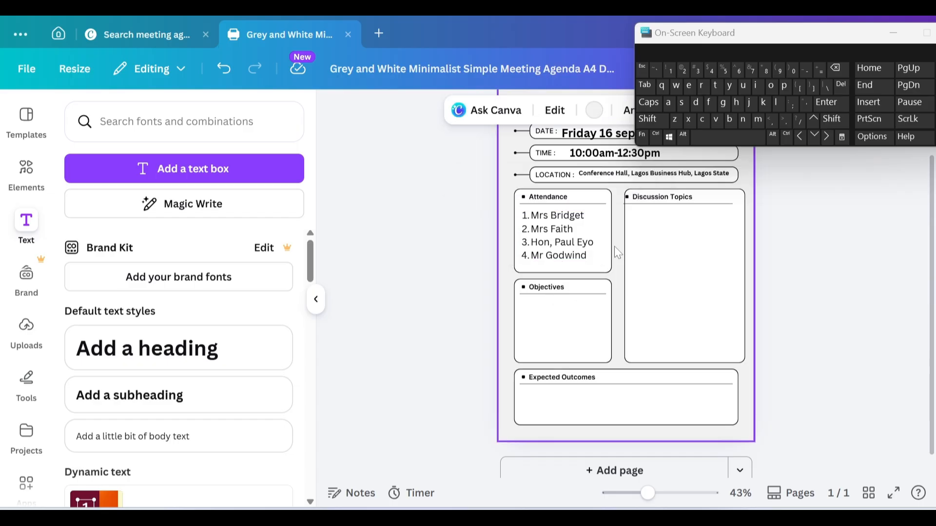
# Step: Duplicate the attendance list into the Discussion Topics box, widen it, and delete its names
pyautogui.click(590, 227)
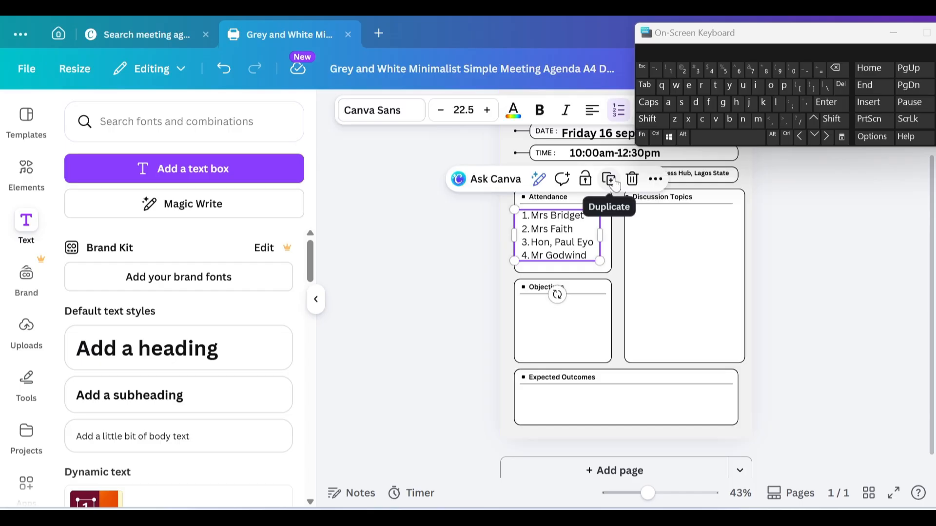
pyautogui.click(610, 180)
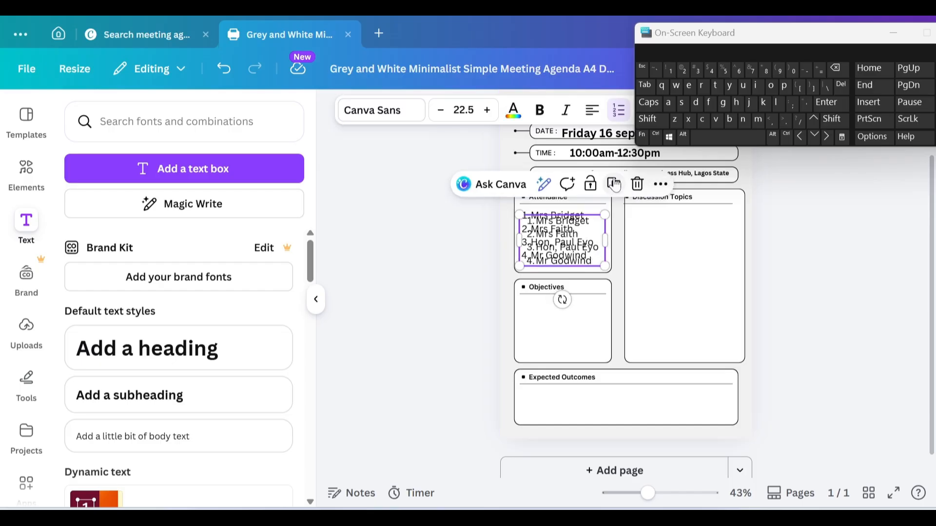
pyautogui.scroll(-1, 615, 184)
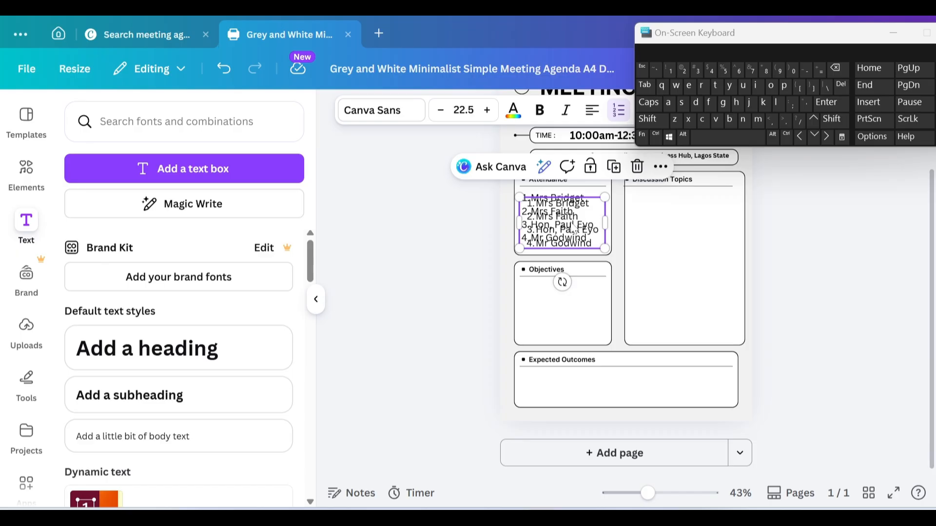
pyautogui.moveTo(575, 232); pyautogui.dragTo(686, 241)
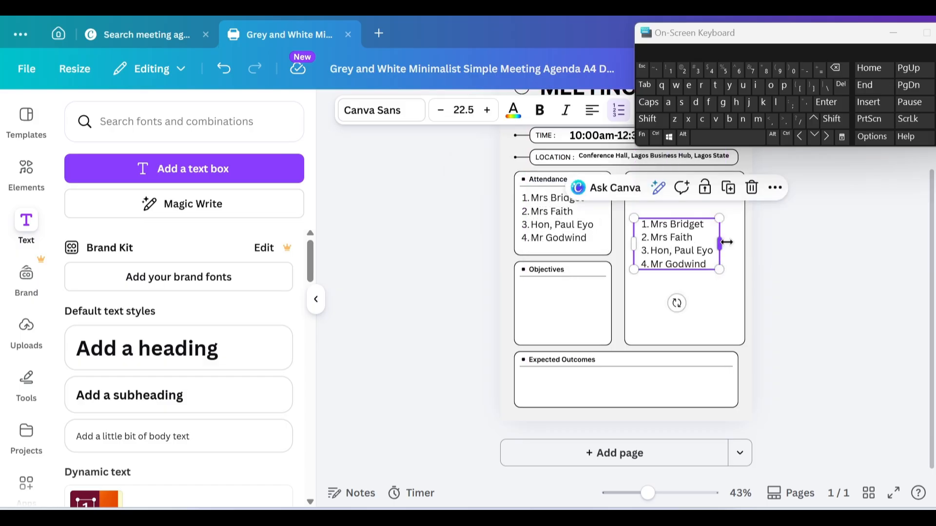
pyautogui.moveTo(727, 242); pyautogui.dragTo(755, 246)
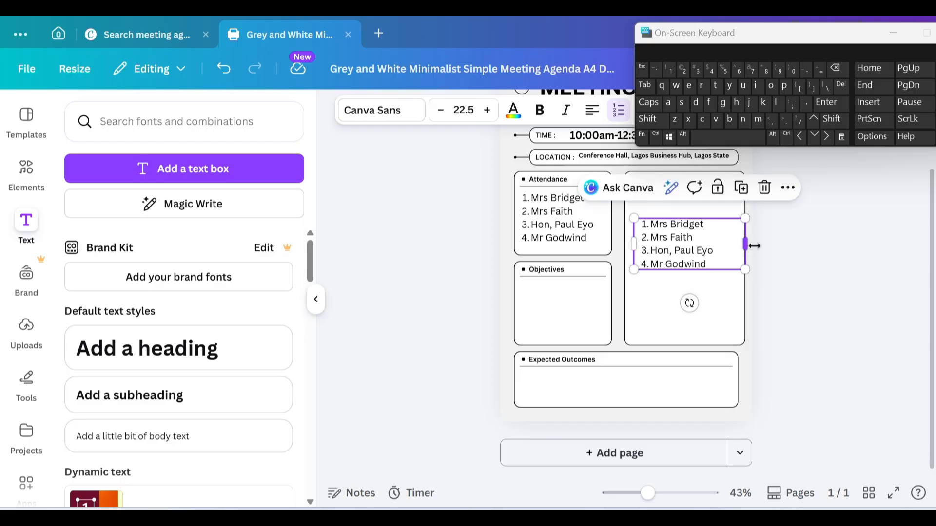
pyautogui.doubleClick(708, 268)
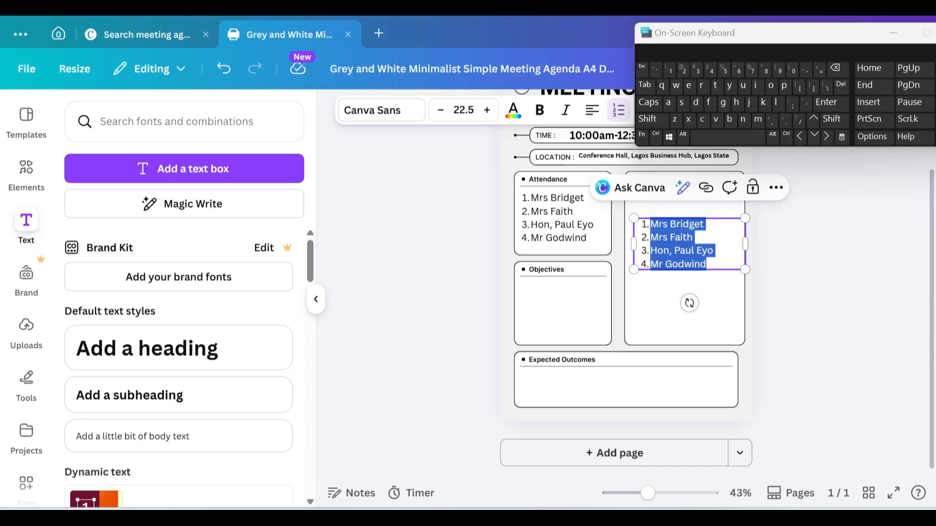
pyautogui.press('BackSpace')
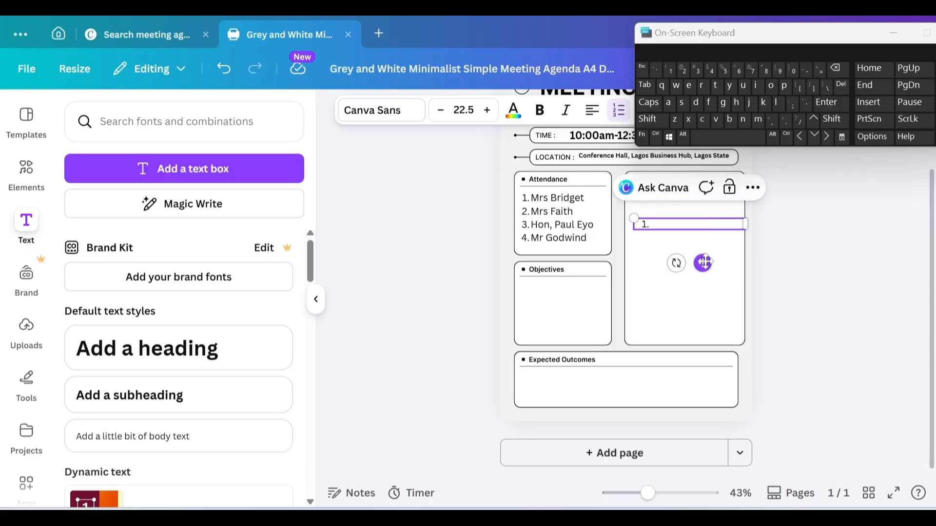
pyautogui.press('BackSpace')
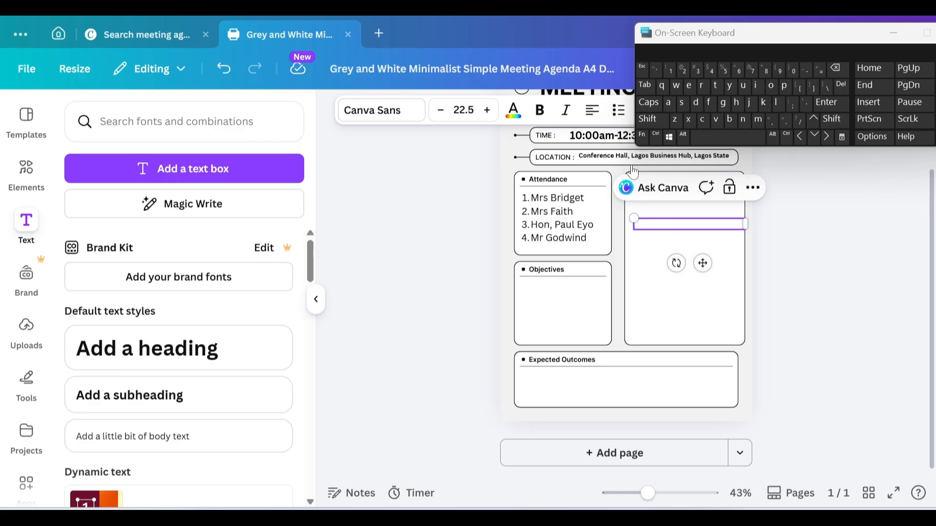
# Step: Undo the accidental move of the time text with Ctrl+Z
pyautogui.moveTo(625, 142)
pyautogui.mouseDown()
pyautogui.moveTo(647, 225)
pyautogui.moveTo(665, 178)
pyautogui.moveTo(619, 152)
pyautogui.moveTo(626, 143)
pyautogui.mouseUp()
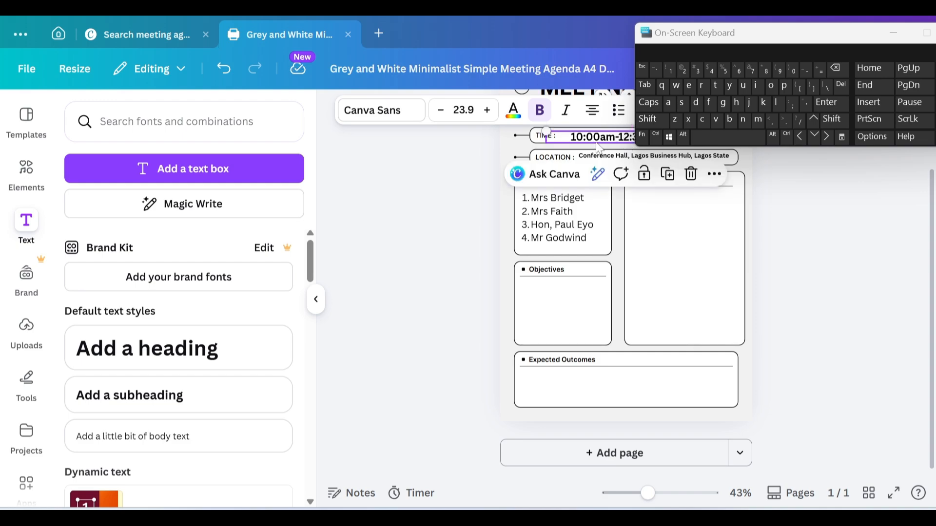
pyautogui.click(664, 249)
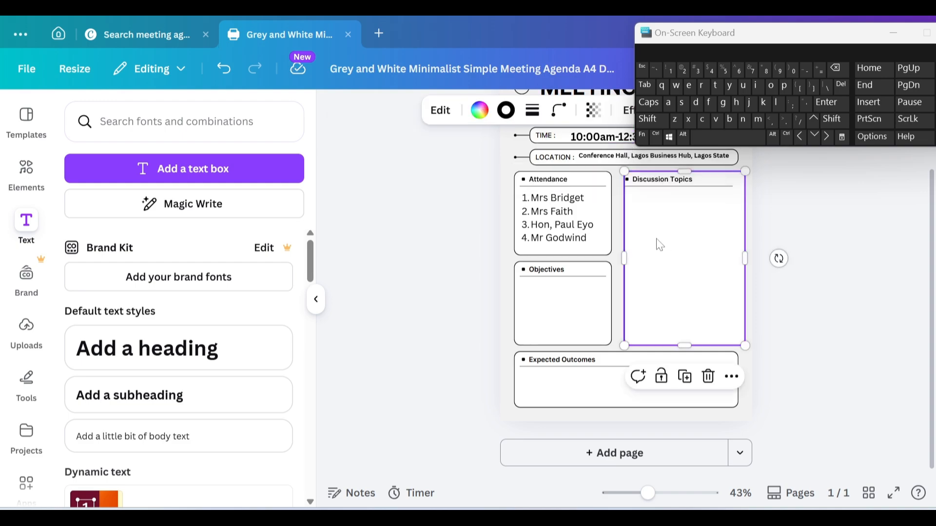
pyautogui.hotkey('ctrl', 'z')
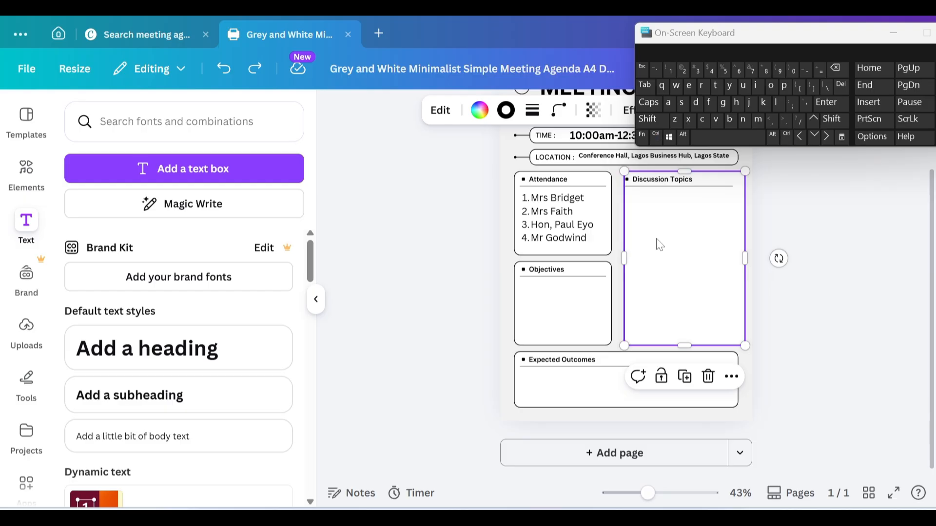
# Step: Place a fresh copy of the attendance list in Discussion Topics and clear its names
pyautogui.click(553, 214)
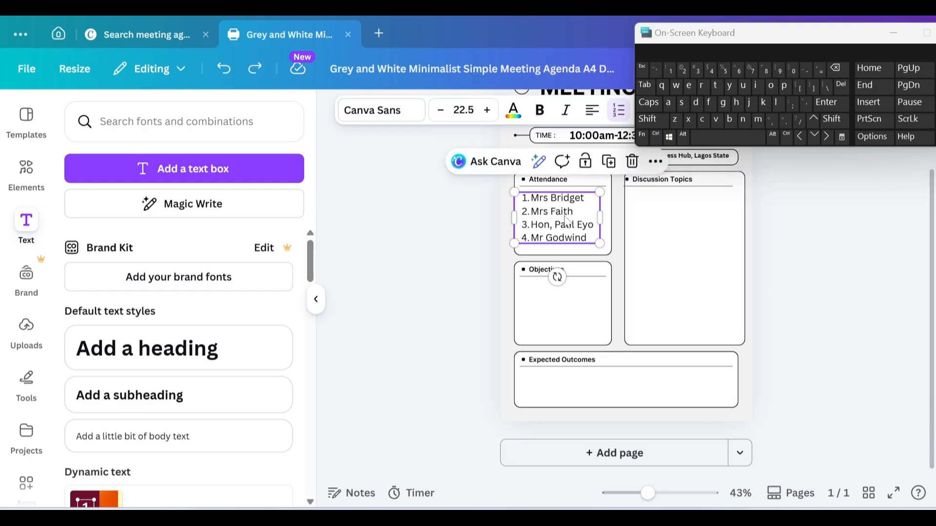
pyautogui.click(609, 162)
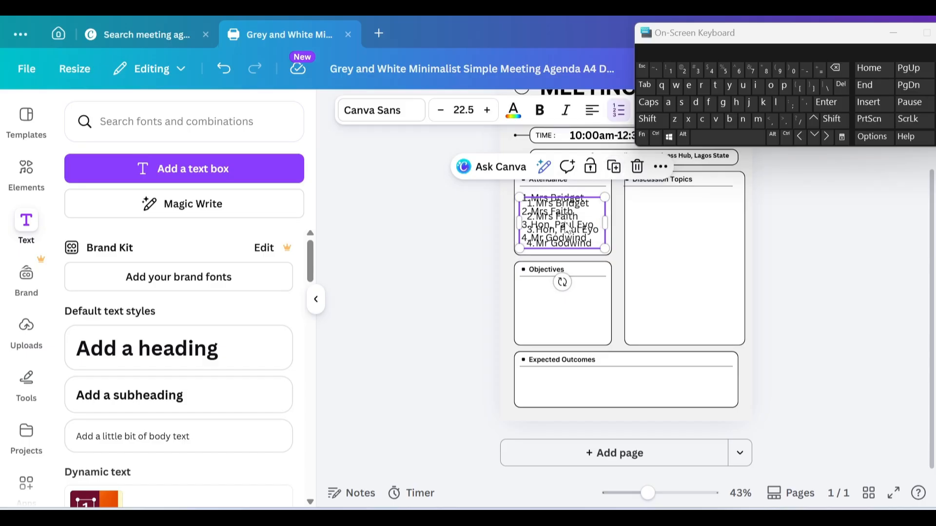
pyautogui.moveTo(568, 228); pyautogui.dragTo(686, 233)
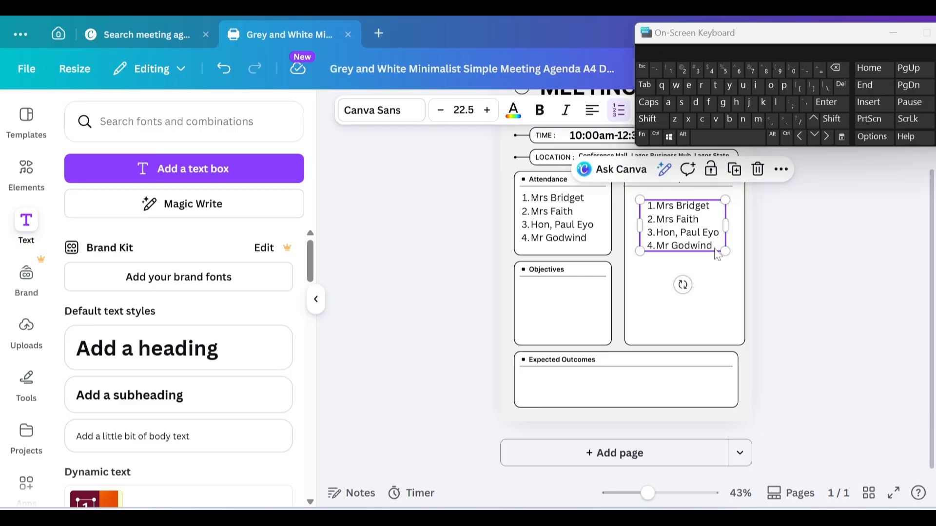
pyautogui.doubleClick(716, 249)
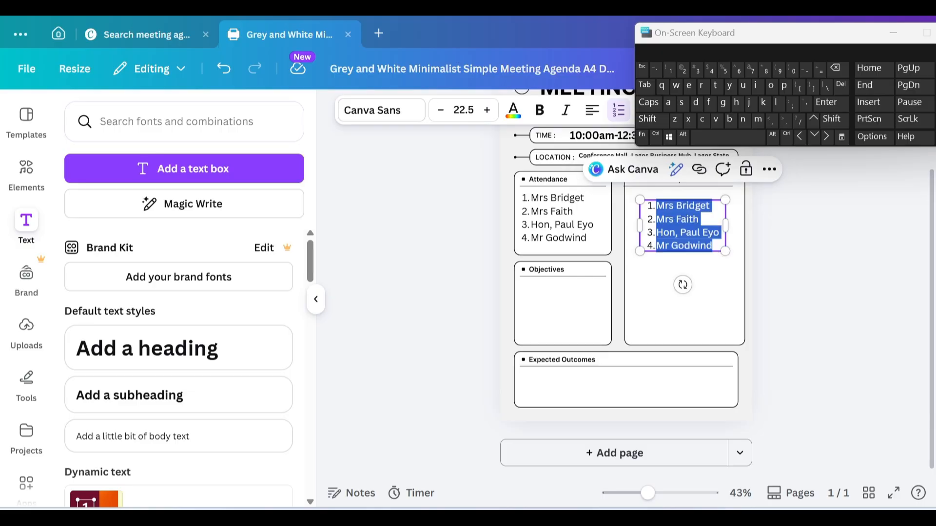
pyautogui.press('BackSpace')
pyautogui.press('BackSpace')
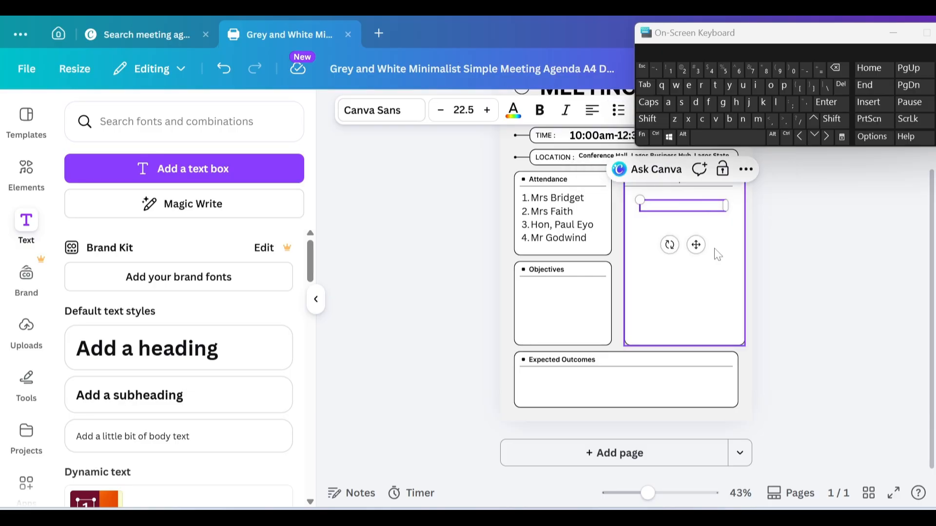
# Step: Type 'The objectives of this meeting is to discuss the impotance' in the box
pyautogui.click(649, 102)
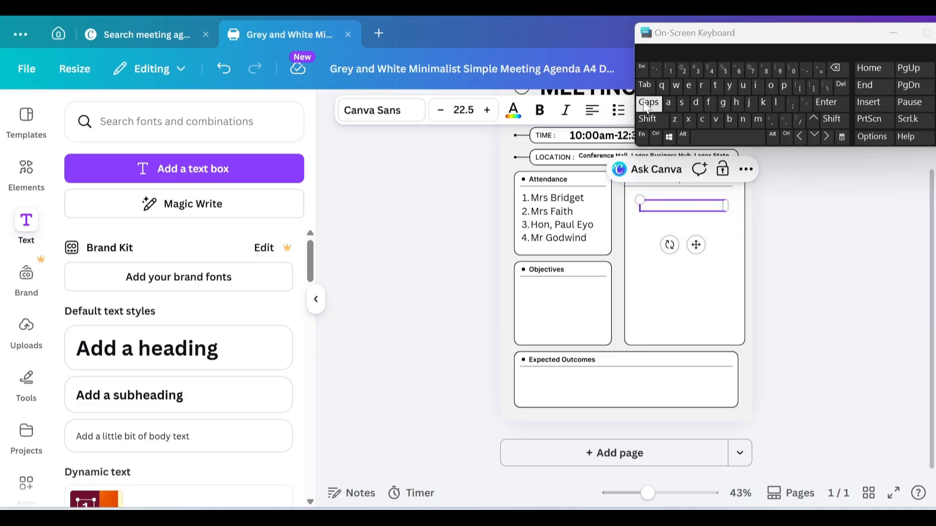
pyautogui.write('THE')
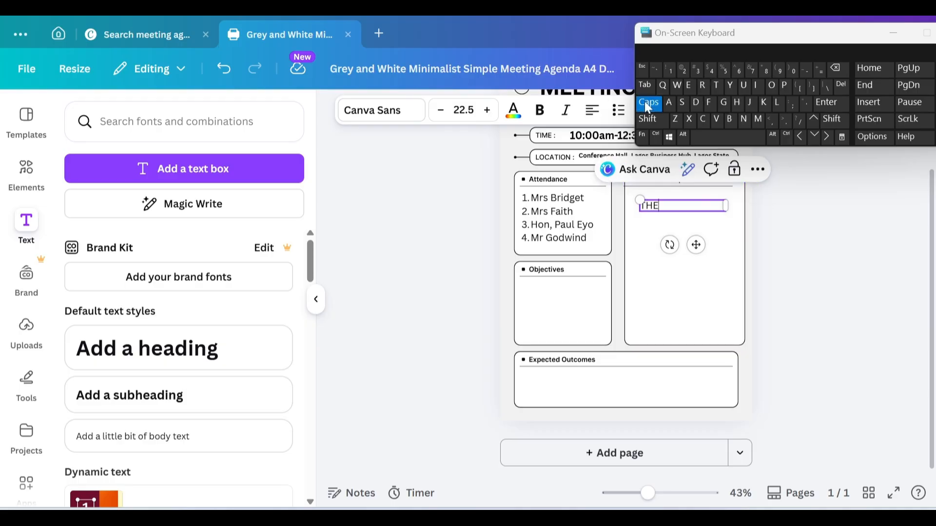
pyautogui.press('BackSpace')
pyautogui.press('BackSpace')
pyautogui.click(647, 105)
pyautogui.write('he')
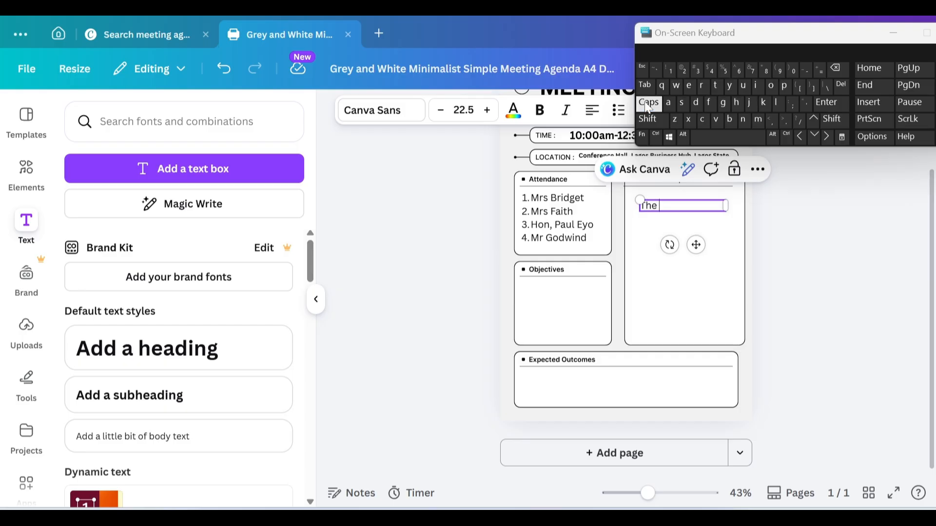
pyautogui.write(' objective')
pyautogui.click(683, 103)
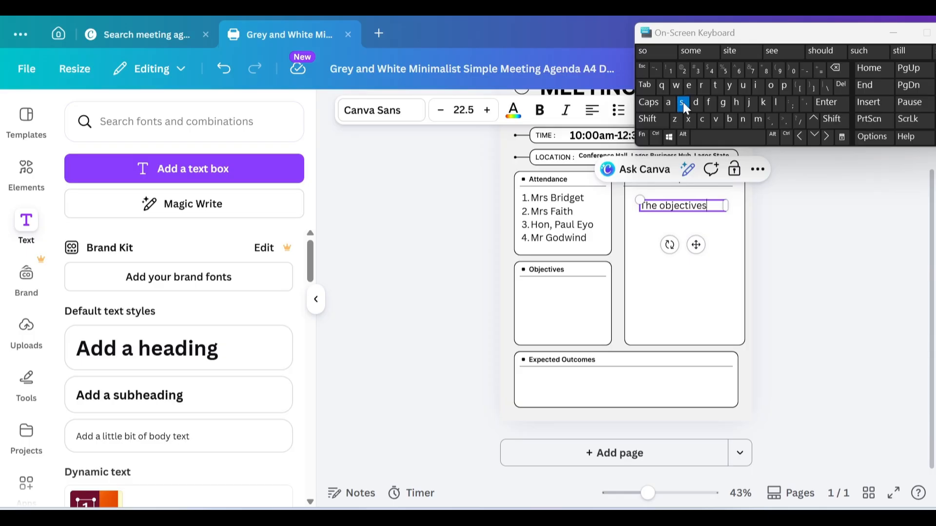
pyautogui.write('of thi')
pyautogui.click(684, 105)
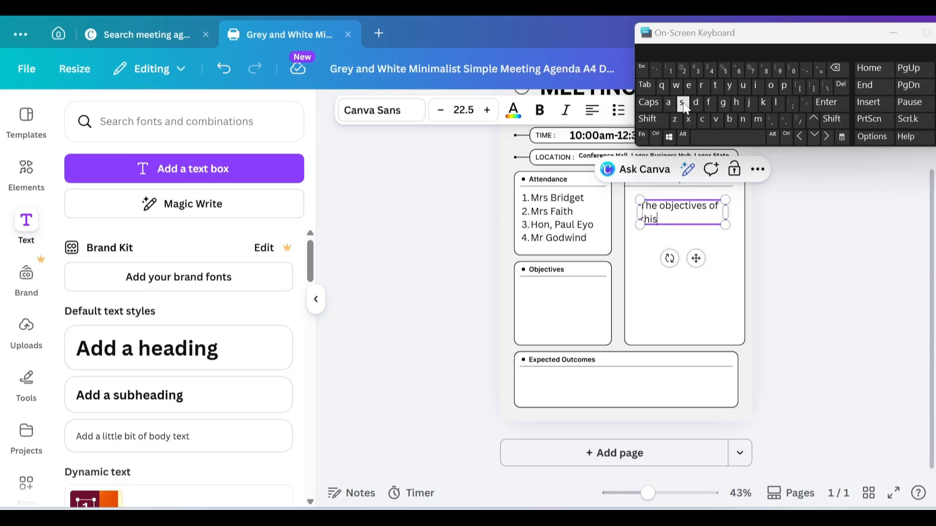
pyautogui.write('meeting i')
pyautogui.click(684, 105)
pyautogui.write('to di')
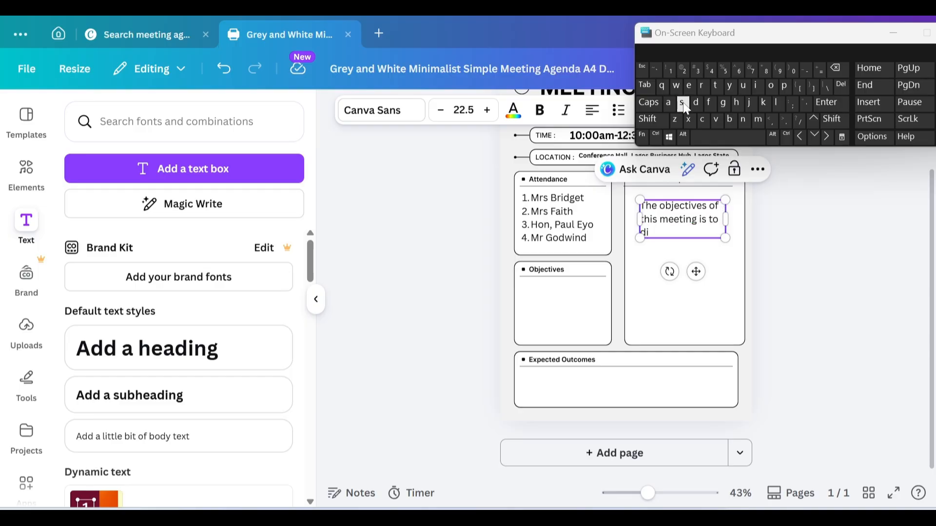
pyautogui.click(685, 106)
pyautogui.write('cuss the impo')
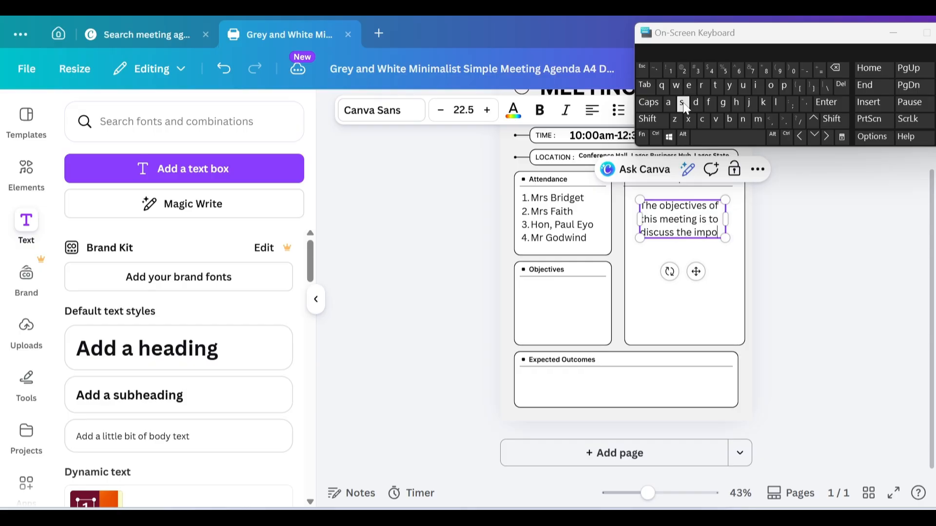
pyautogui.write('ta')
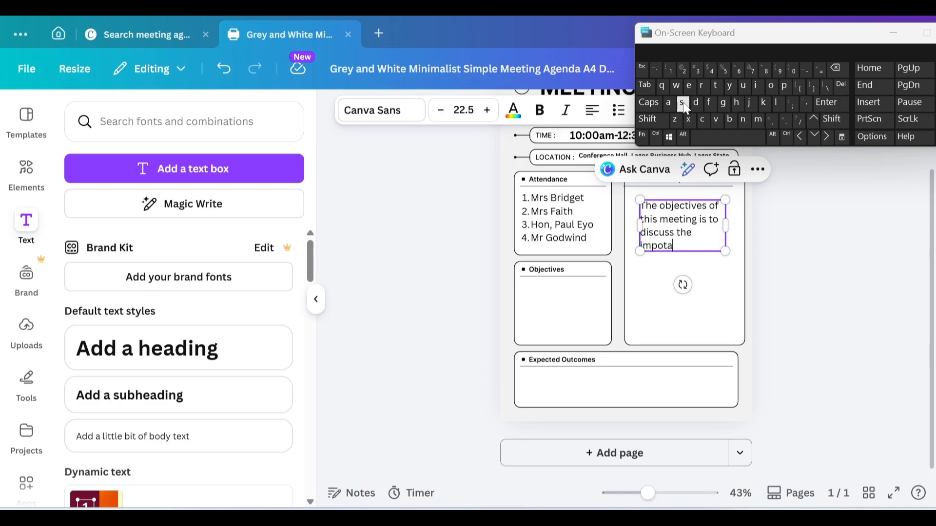
pyautogui.write('nce')
# Step: Continue with ', application, benefit, and future opportunities of Artificial intelligence (AI'
pyautogui.write(',')
pyautogui.write(' appl')
pyautogui.write('i')
pyautogui.write('cat')
pyautogui.write('ion,')
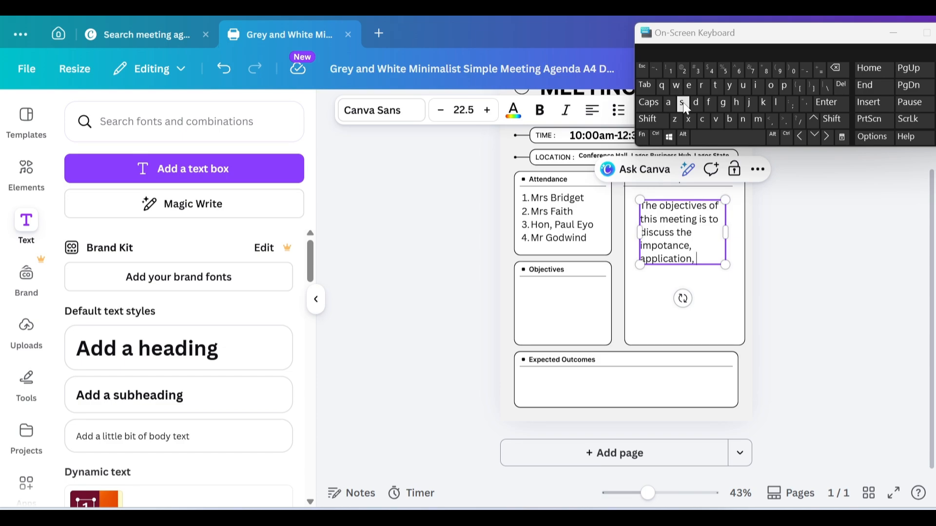
pyautogui.write('benefi')
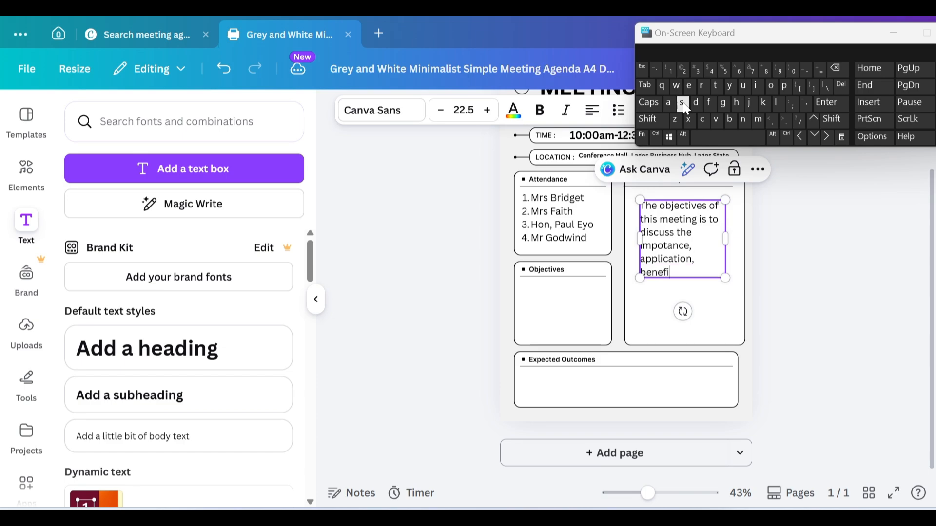
pyautogui.write('t')
pyautogui.write(',')
pyautogui.write(' and f')
pyautogui.write('uture')
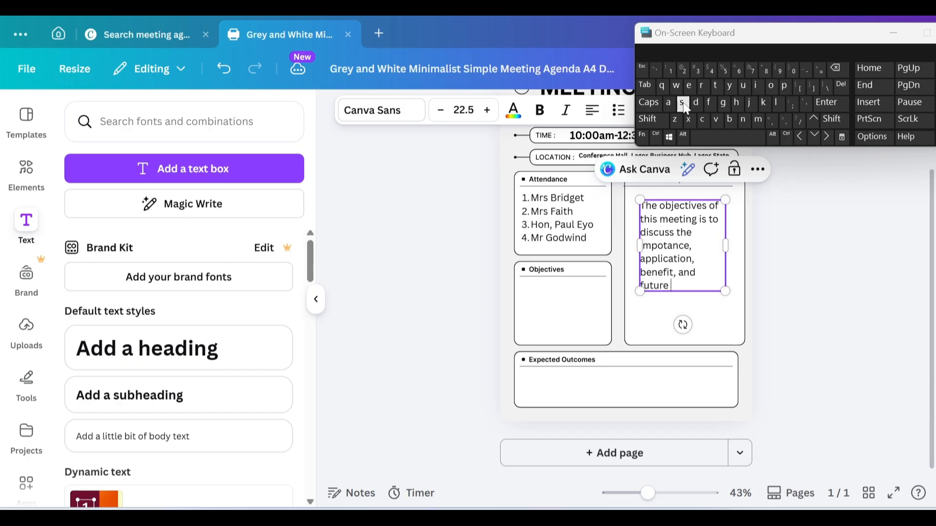
pyautogui.write(' opportunitie')
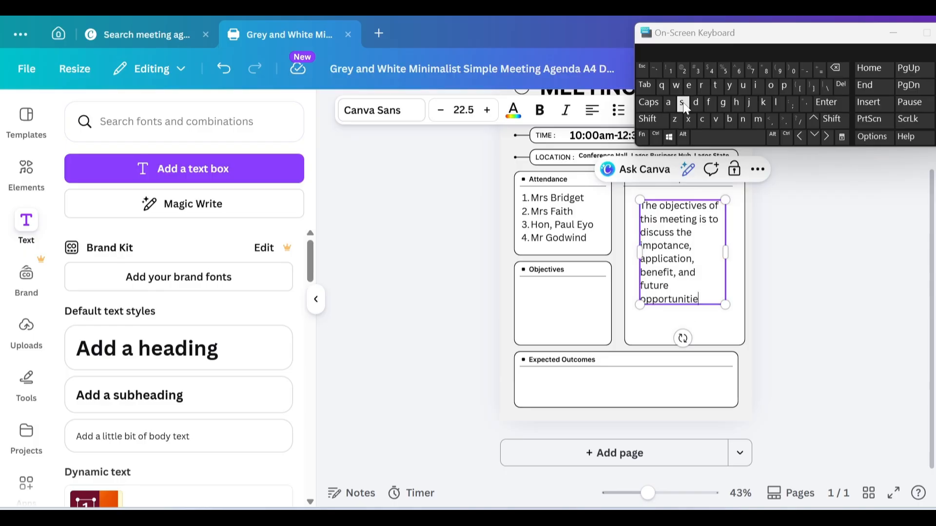
pyautogui.write('s')
pyautogui.write('of')
pyautogui.click(647, 103)
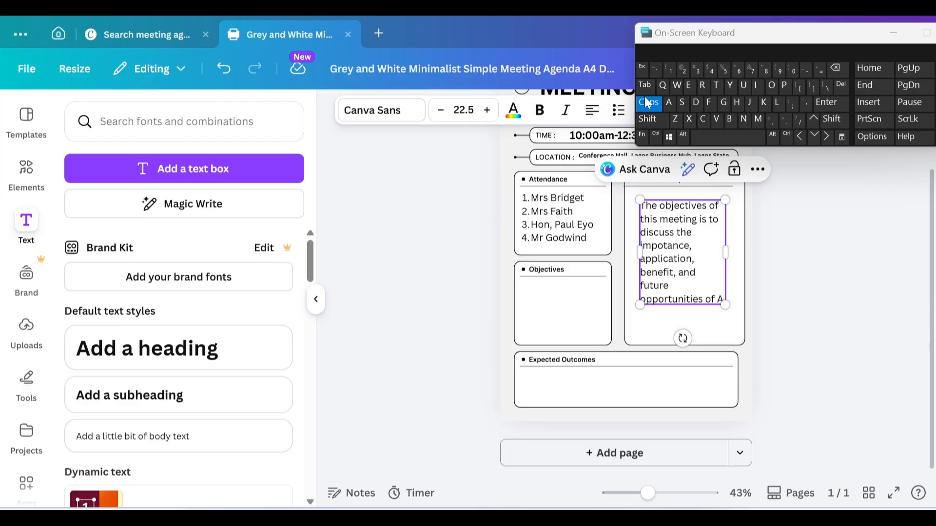
pyautogui.click(648, 102)
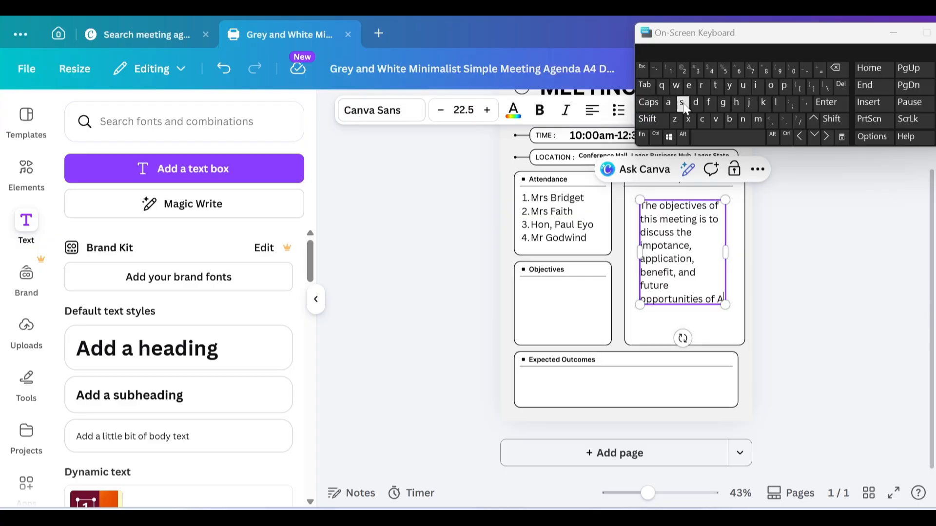
pyautogui.write('rt')
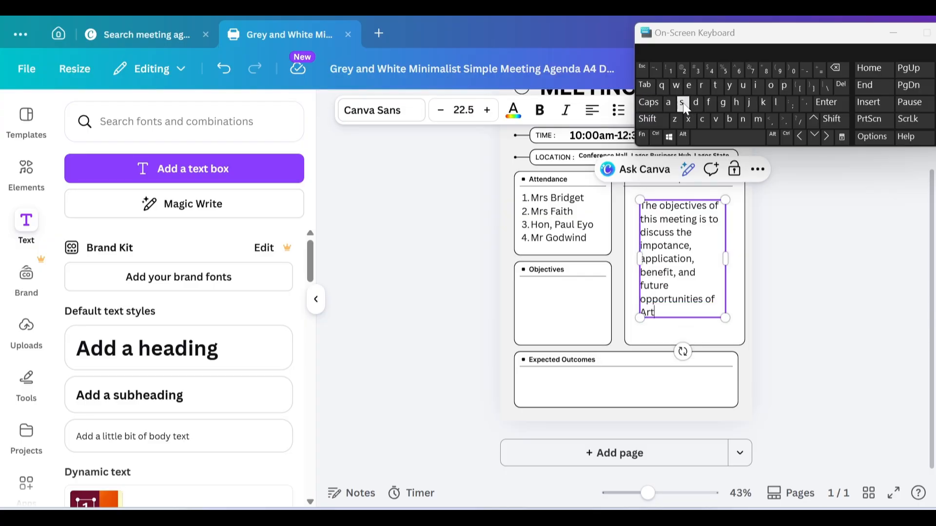
pyautogui.write('ificial intelligenc')
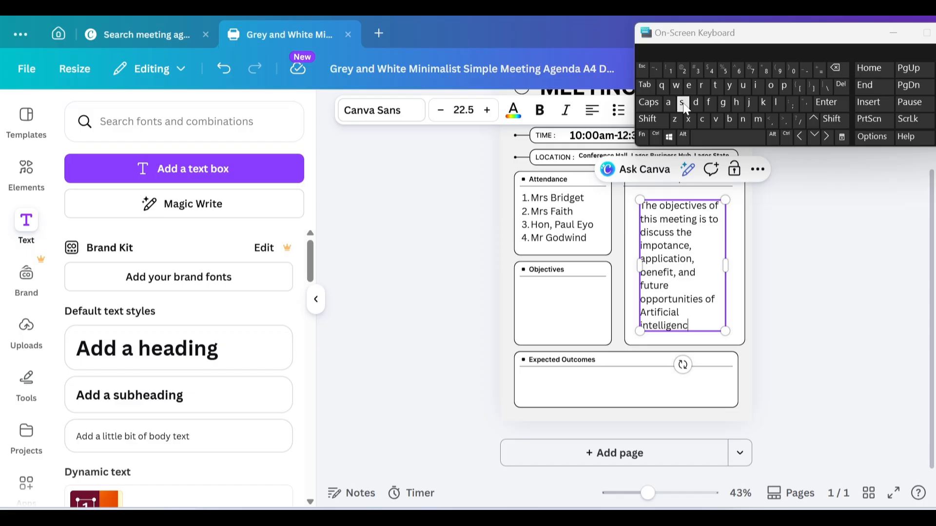
pyautogui.write('e (')
pyautogui.click(649, 104)
pyautogui.write('A')
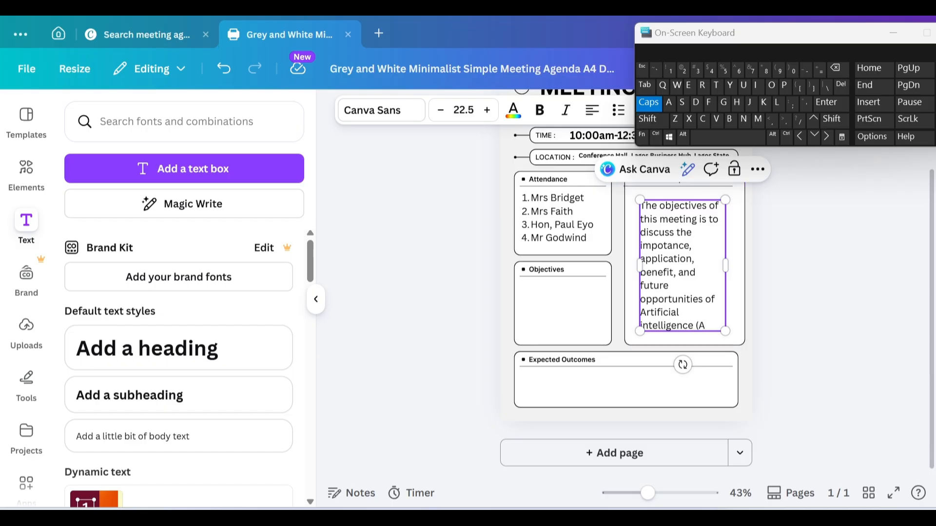
pyautogui.write('I')
pyautogui.press('shift')
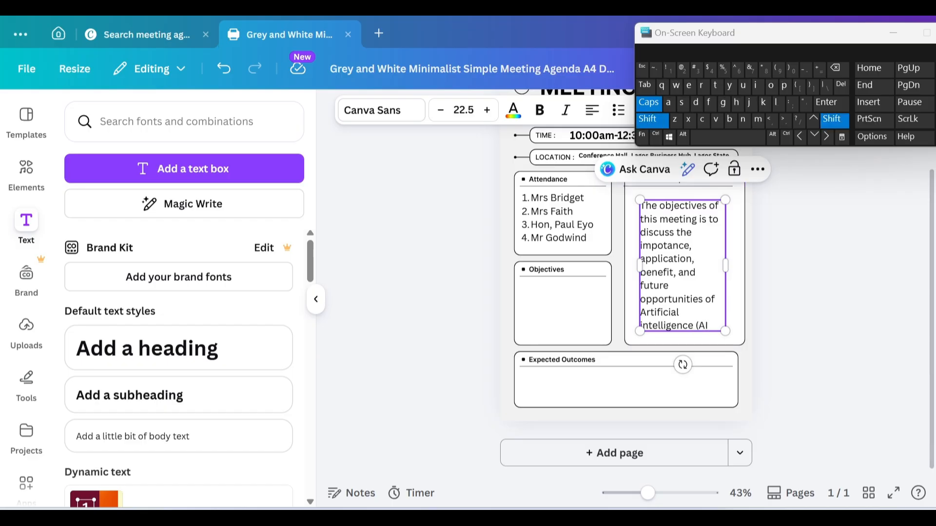
# Step: Close the bracket and add 'tools in business education and communication', fixing typos
pyautogui.write(')')
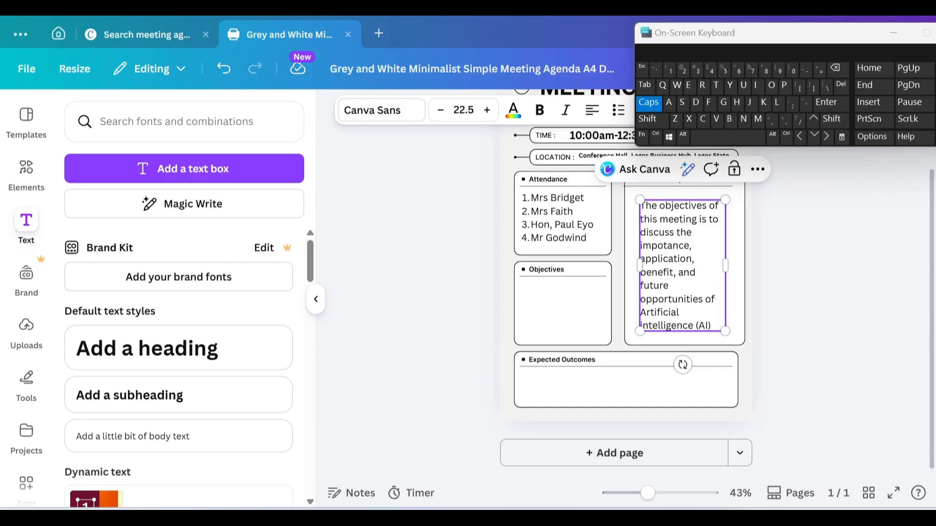
pyautogui.click(649, 104)
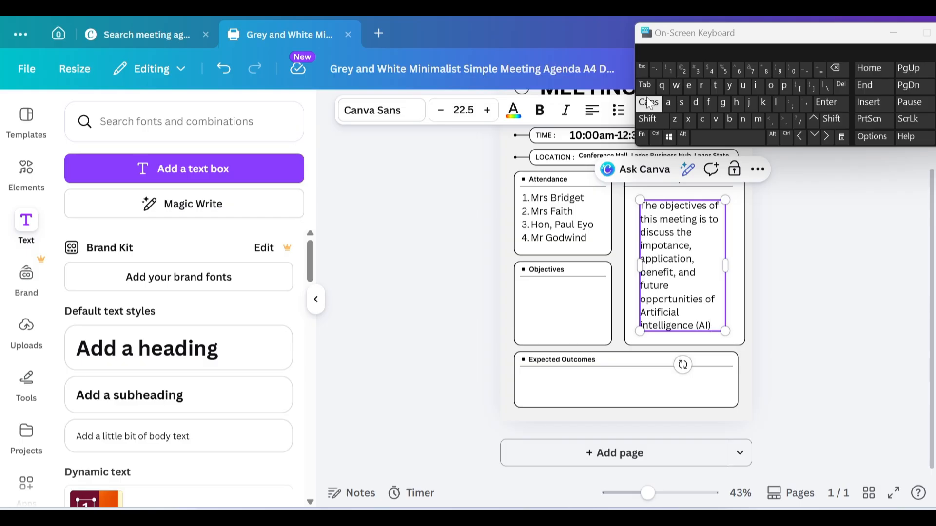
pyautogui.write('tool')
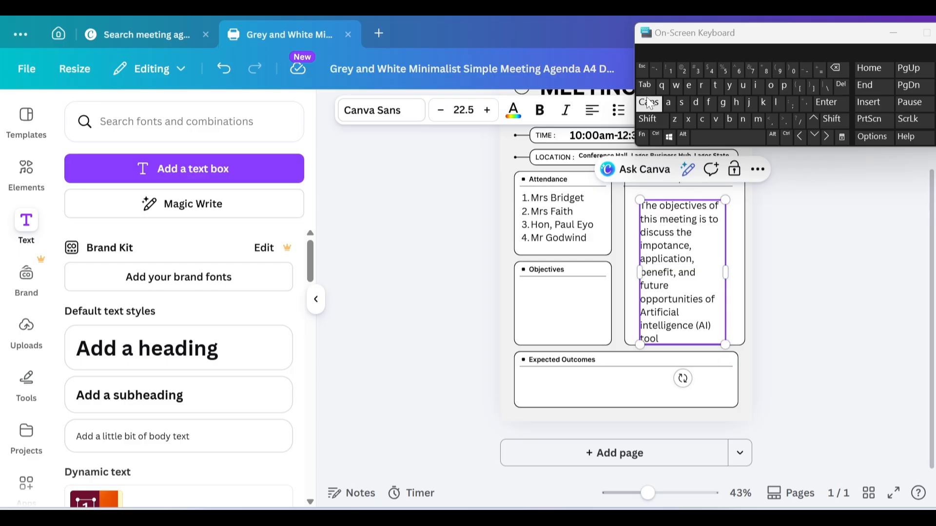
pyautogui.click(681, 103)
pyautogui.write('in th')
pyautogui.press('BackSpace')
pyautogui.press('BackSpace')
pyautogui.write('business educ')
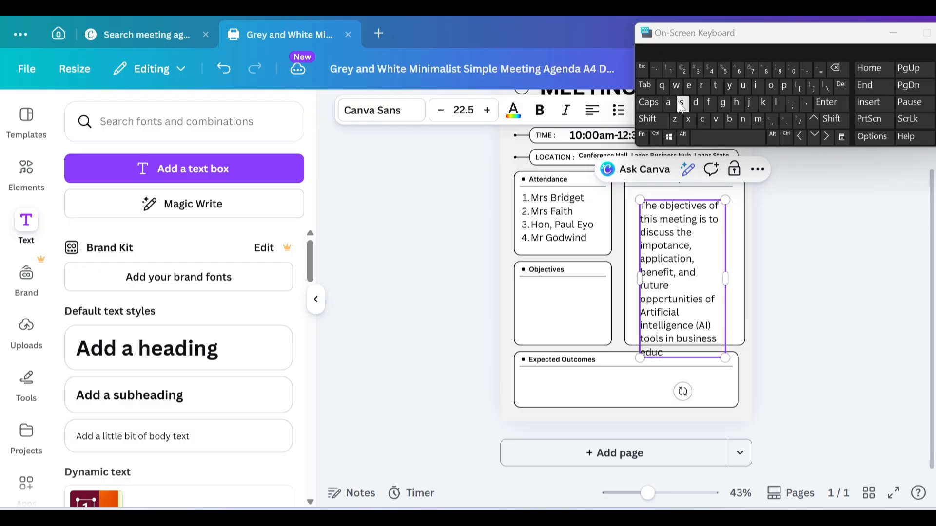
pyautogui.write('ation and cromm')
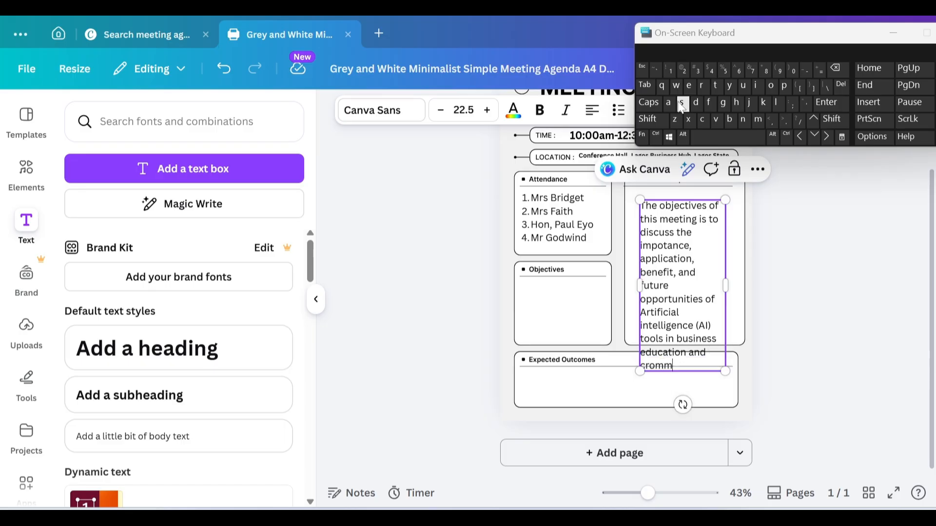
pyautogui.press('BackSpace')
pyautogui.press('BackSpace')
pyautogui.press('BackSpace')
pyautogui.press('BackSpace')
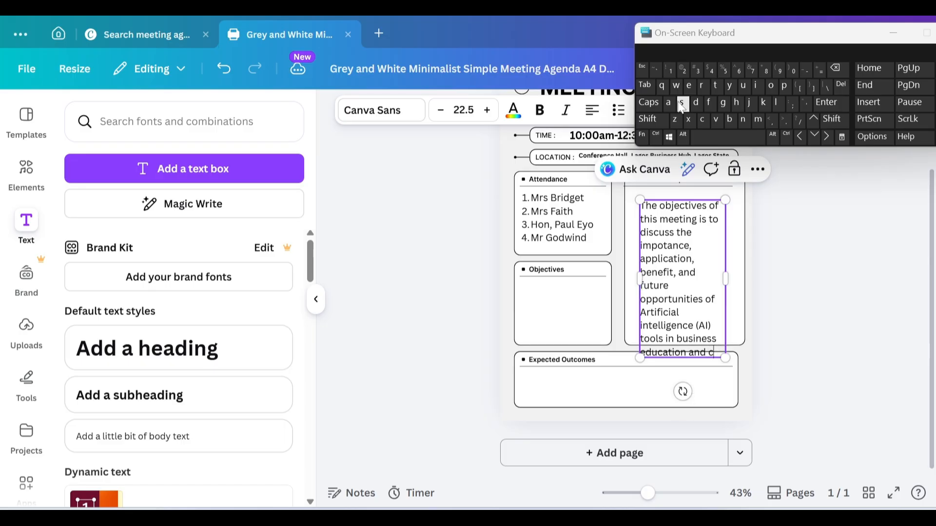
pyautogui.write('ommuni')
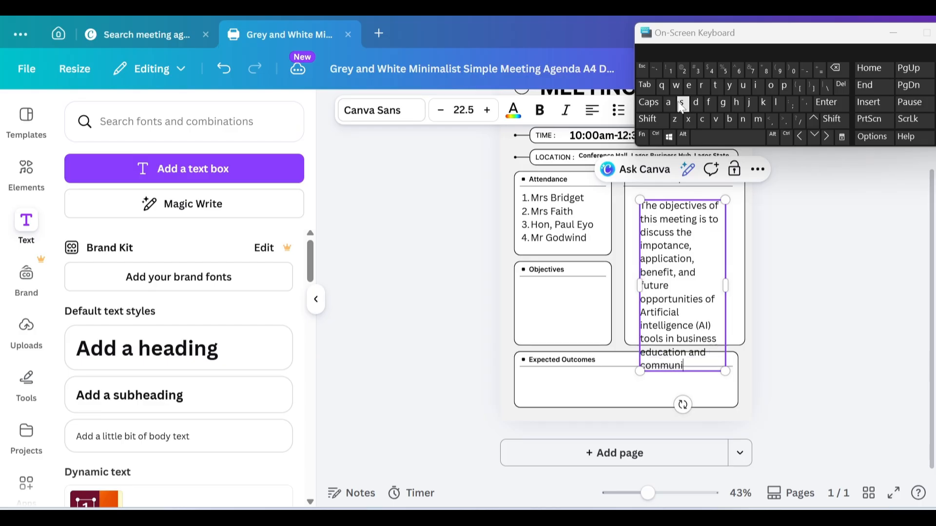
pyautogui.write('cation')
# Step: Finish the sentence with ', administration and daily productivity', correcting the misspelling
pyautogui.write(',')
pyautogui.write('ad')
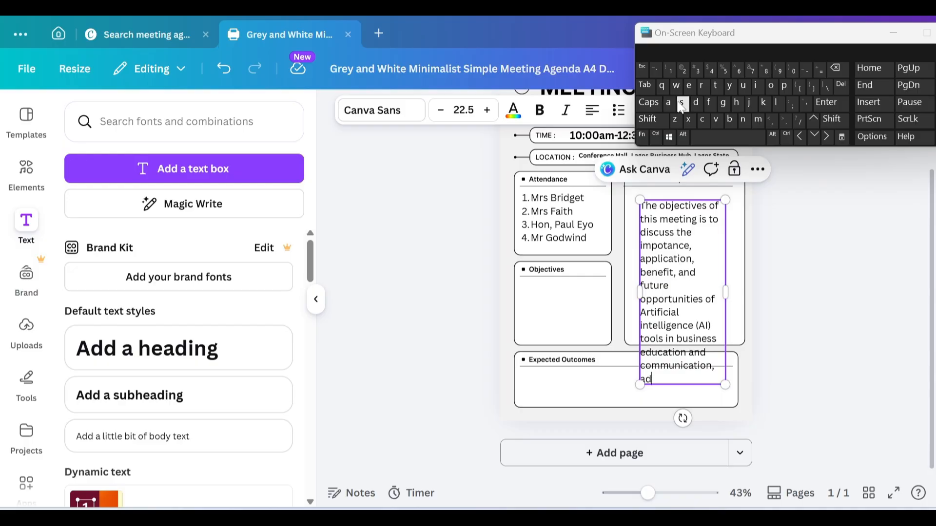
pyautogui.write('mini')
pyautogui.click(681, 105)
pyautogui.write('tration an')
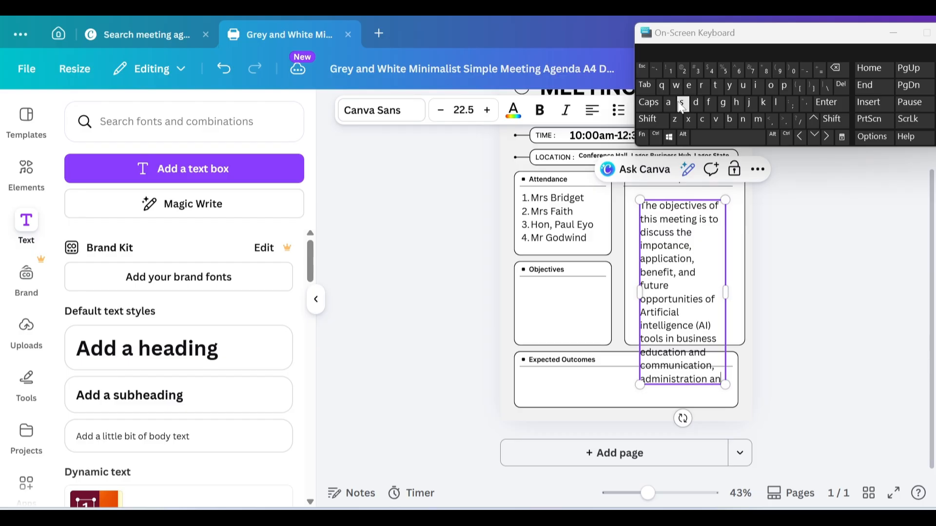
pyautogui.write('d daily')
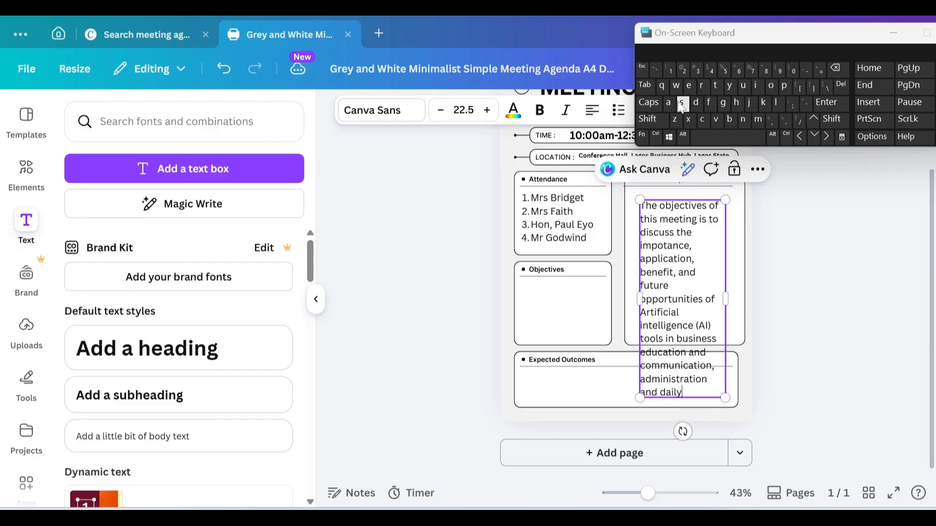
pyautogui.write(' productivity')
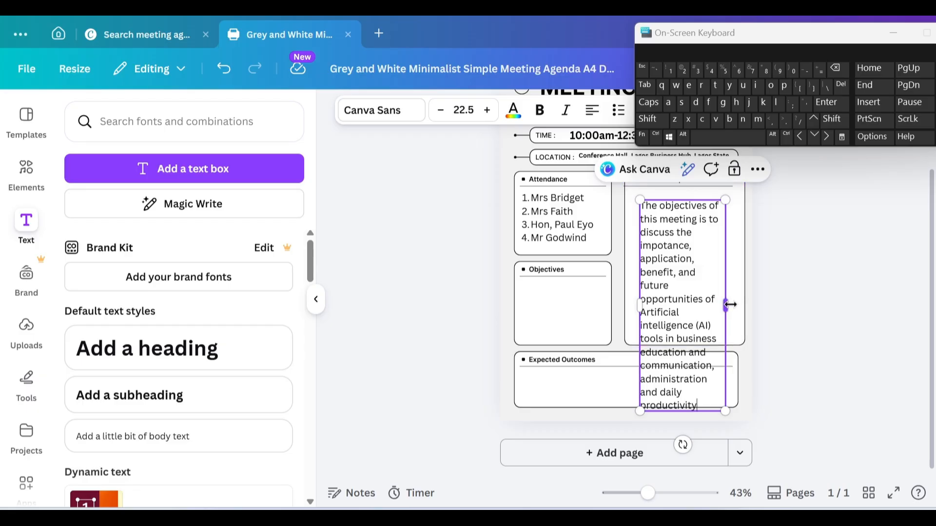
# Step: Widen the objectives text box and start the next sentence with 'The meetin can ala'
pyautogui.moveTo(730, 304); pyautogui.dragTo(778, 324)
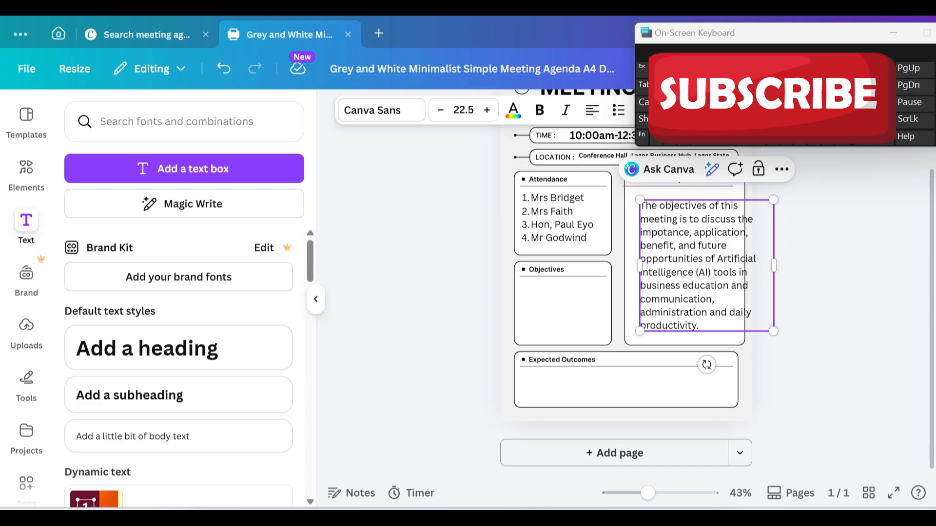
pyautogui.press('capslock')
pyautogui.write('T')
pyautogui.press('capslock')
pyautogui.write('he meetin can')
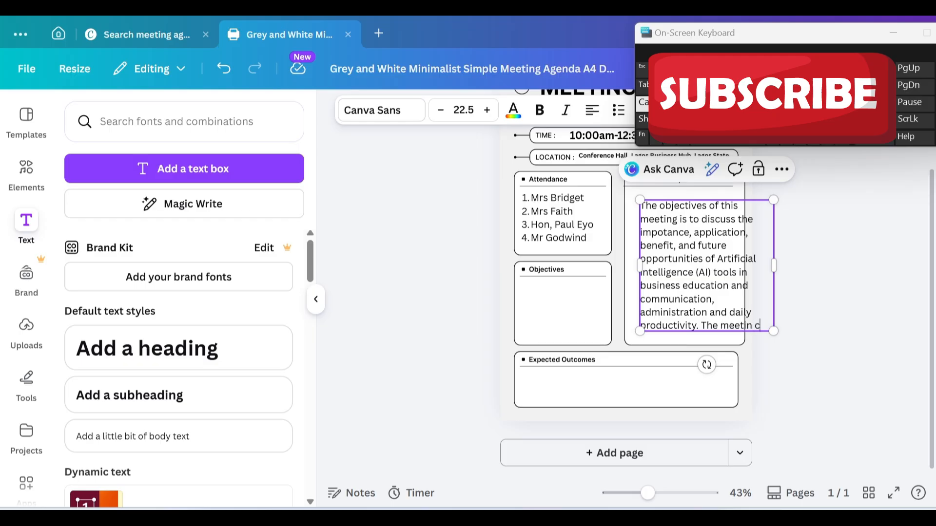
pyautogui.write(' al')
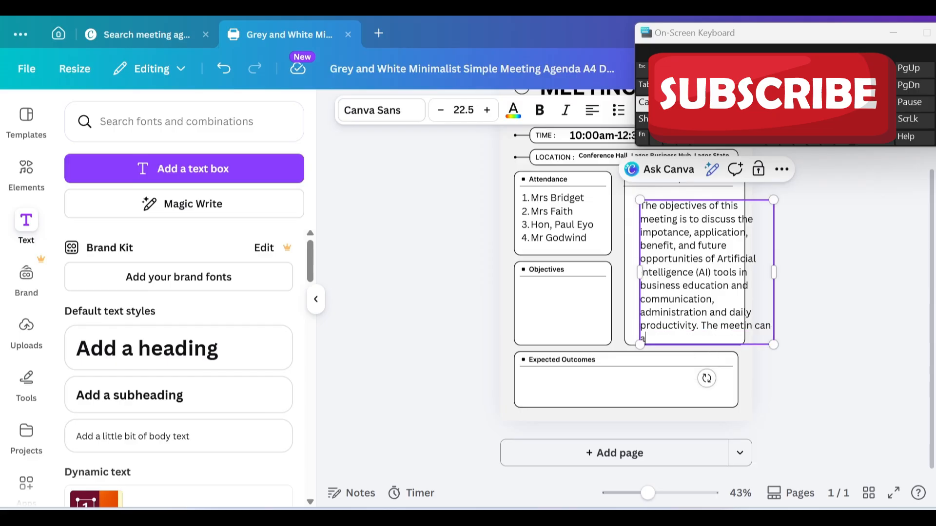
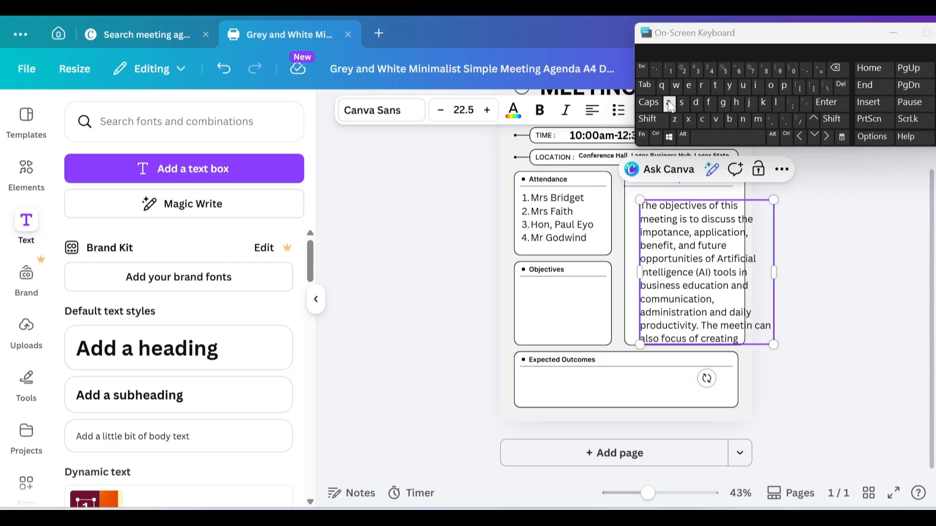
# Step: Continue the objectives sentence with 'awareness about modern AI solutions', fixing the mistyped word
pyautogui.click(671, 105)
pyautogui.write('wearne')
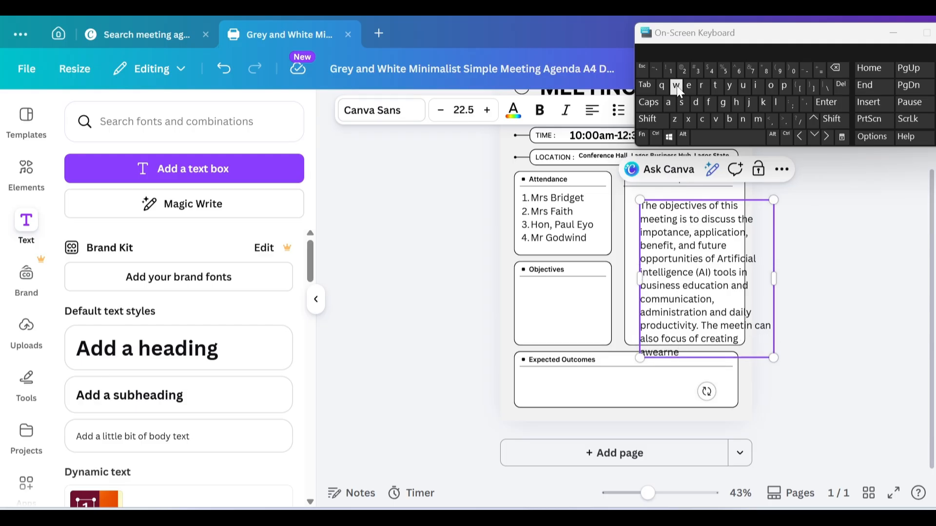
pyautogui.write('ss')
pyautogui.write('about mordern')
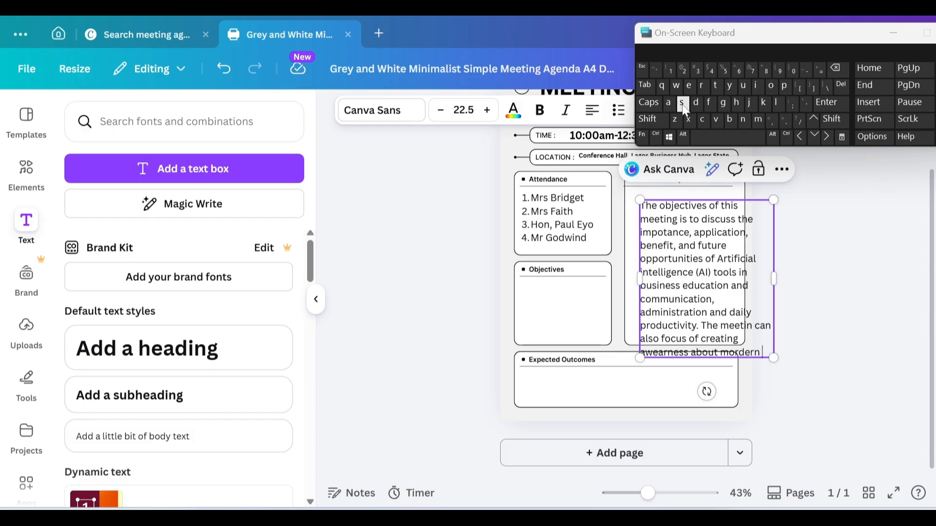
pyautogui.click(649, 102)
pyautogui.write('AI')
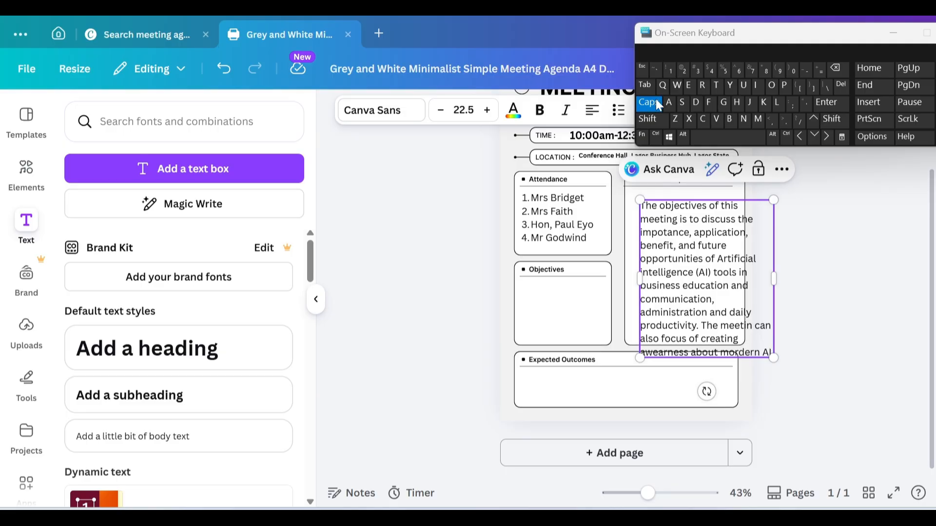
pyautogui.click(657, 104)
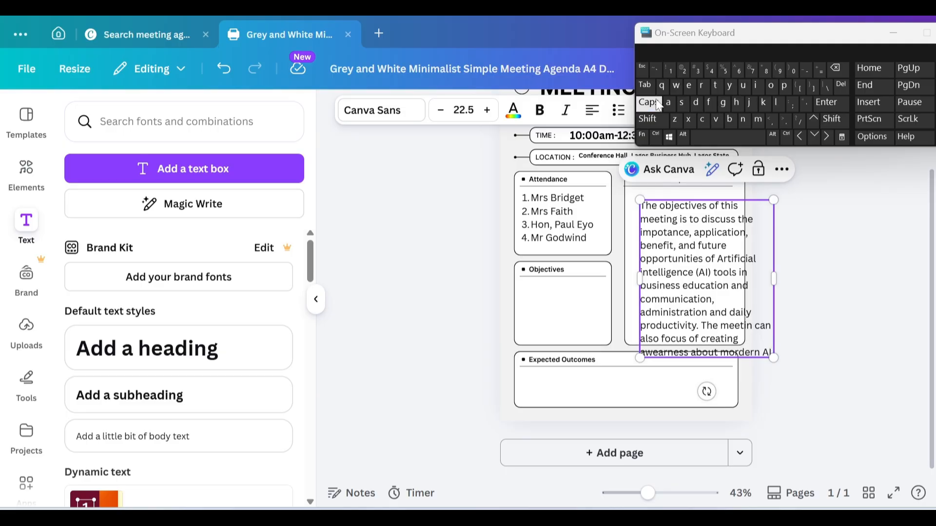
pyautogui.write('solut')
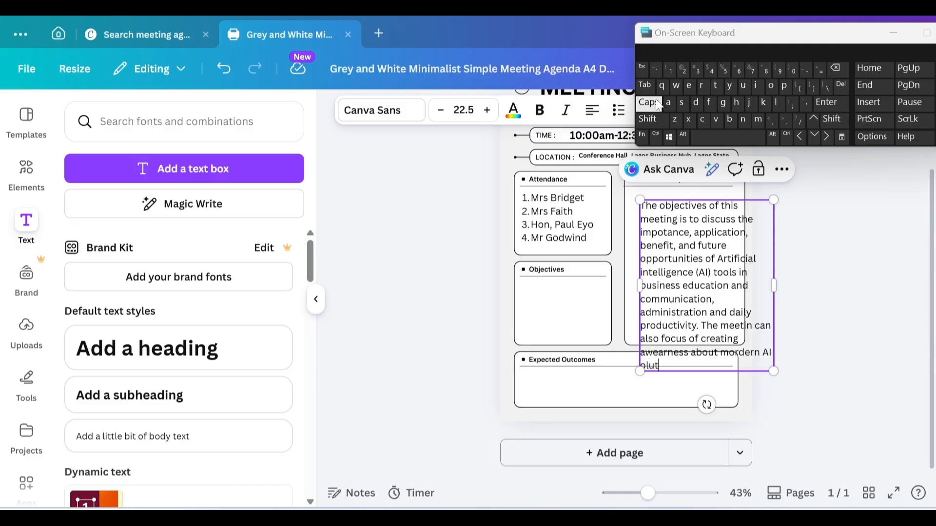
pyautogui.press('BackSpace')
pyautogui.press('BackSpace')
pyautogui.press('BackSpace')
pyautogui.press('BackSpace')
pyautogui.press('BackSpace')
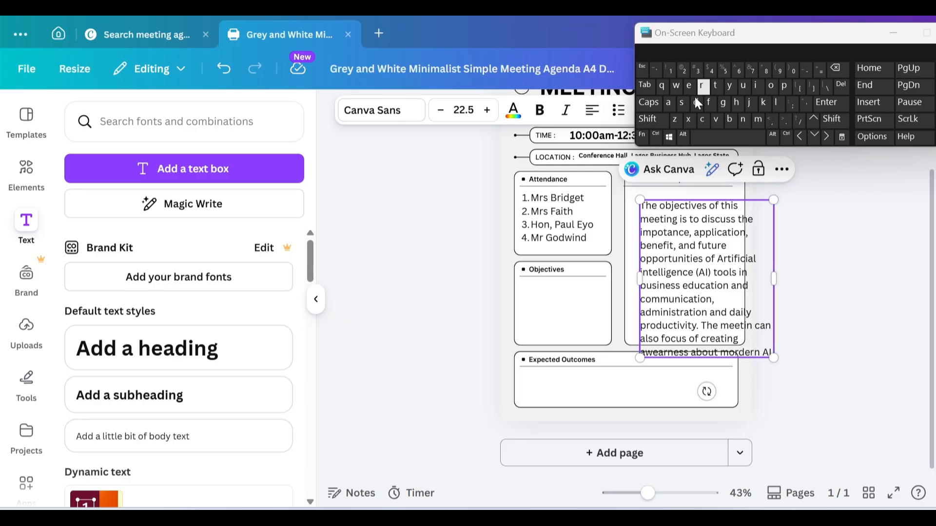
pyautogui.click(683, 104)
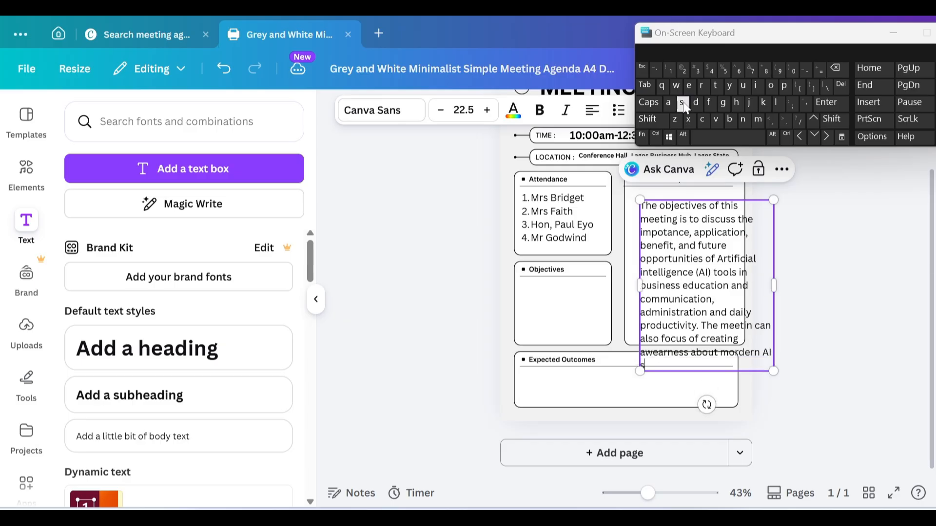
pyautogui.write('olution')
pyautogui.click(684, 104)
# Step: Add 'and how individuals and organization can effectively adopt them' to the sentence
pyautogui.write('and ho')
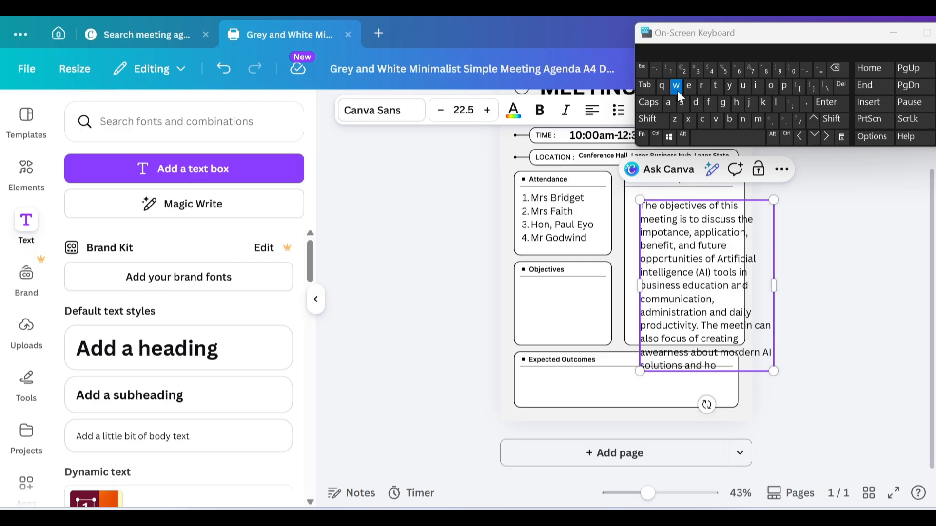
pyautogui.write('w individuals')
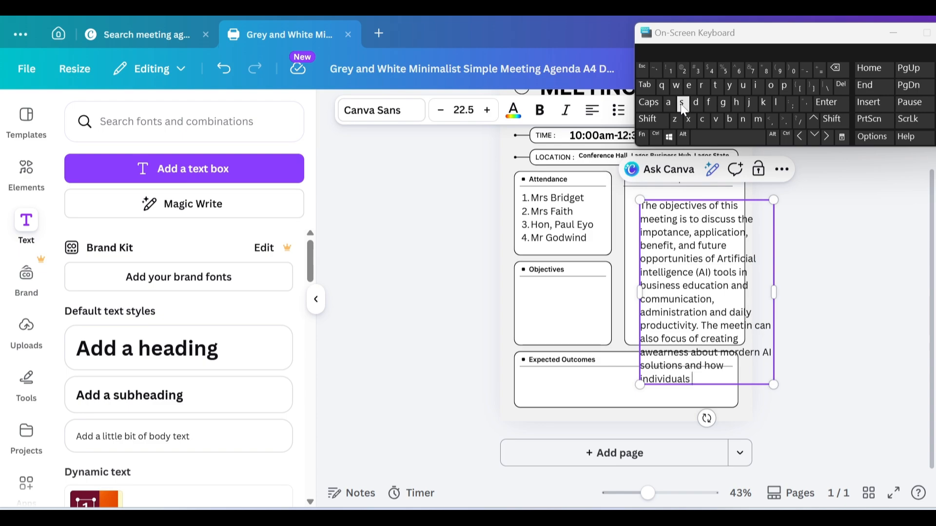
pyautogui.write('and organiza')
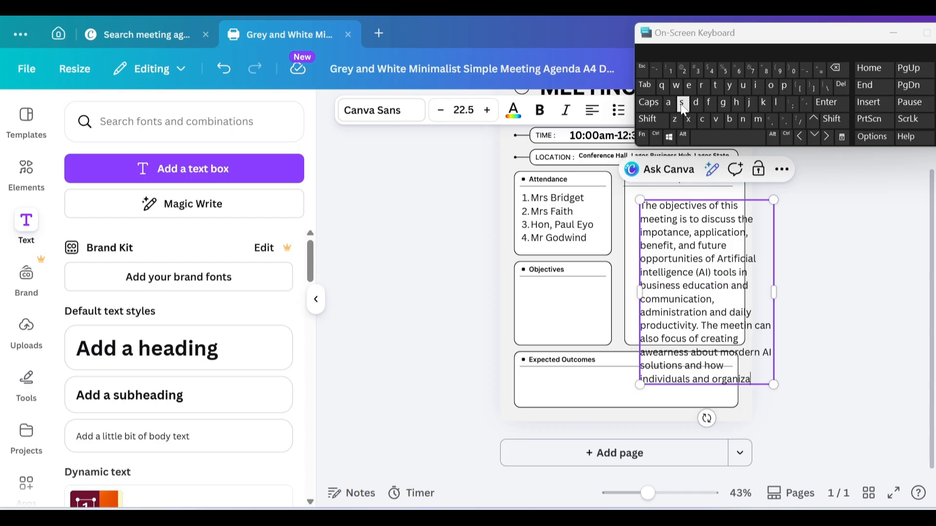
pyautogui.write('tion can')
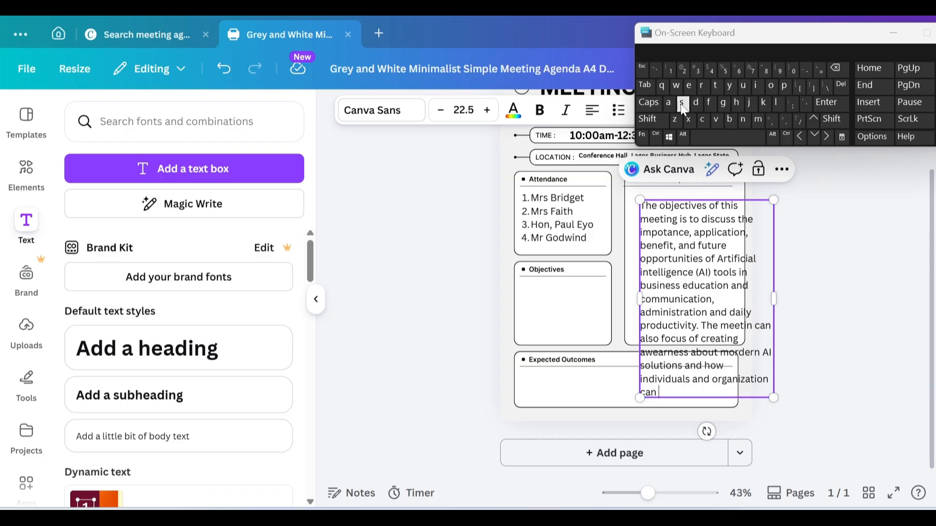
pyautogui.write('effectively adopt t')
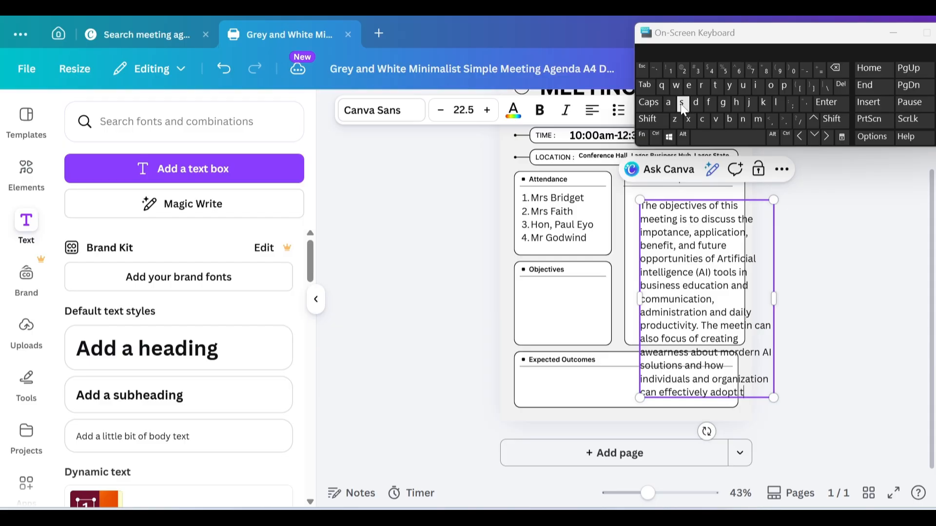
pyautogui.write('hem')
# Step: Change 'organization' to 'organizations' and scale the paragraph down to 11.4, widening its box
pyautogui.click(683, 103)
pyautogui.moveTo(774, 302); pyautogui.dragTo(821, 277)
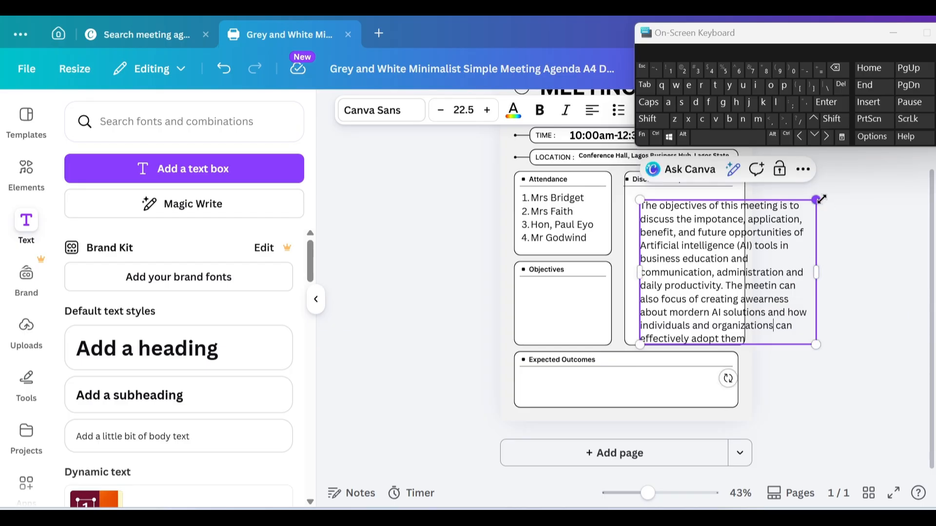
pyautogui.moveTo(821, 199); pyautogui.dragTo(731, 267)
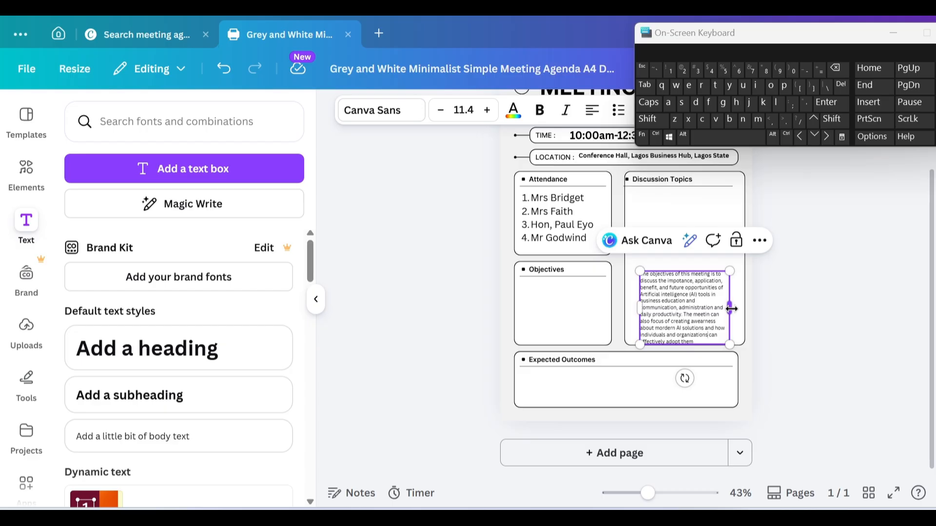
pyautogui.moveTo(732, 308); pyautogui.dragTo(739, 310)
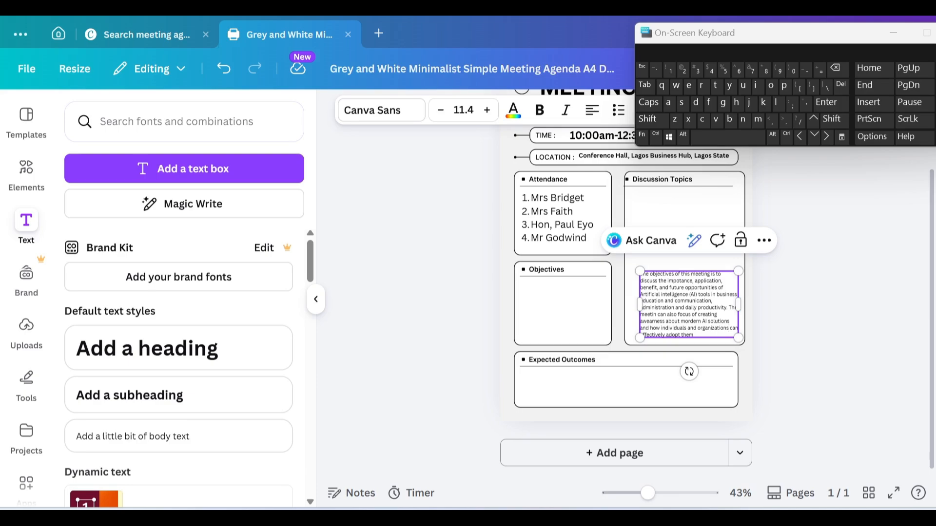
# Step: Select the entire objectives paragraph text
pyautogui.moveTo(696, 328); pyautogui.dragTo(674, 321)
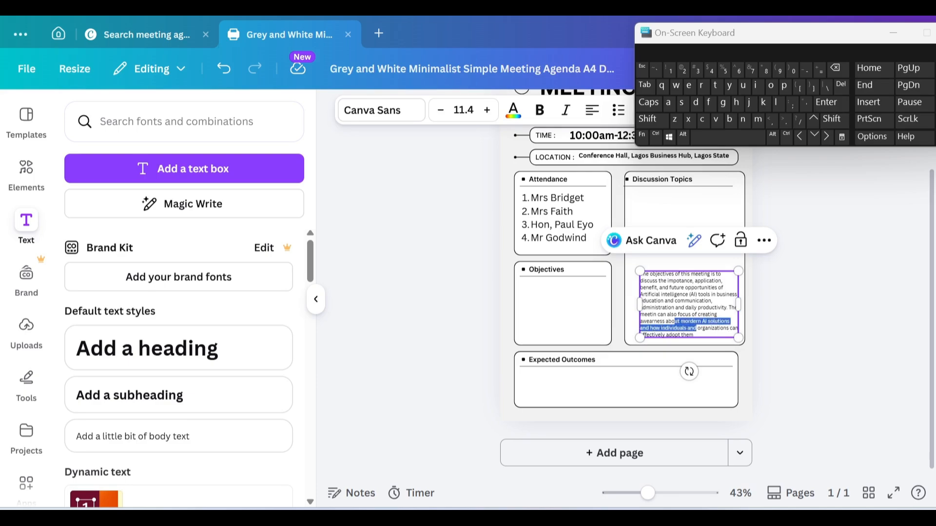
pyautogui.click(695, 335)
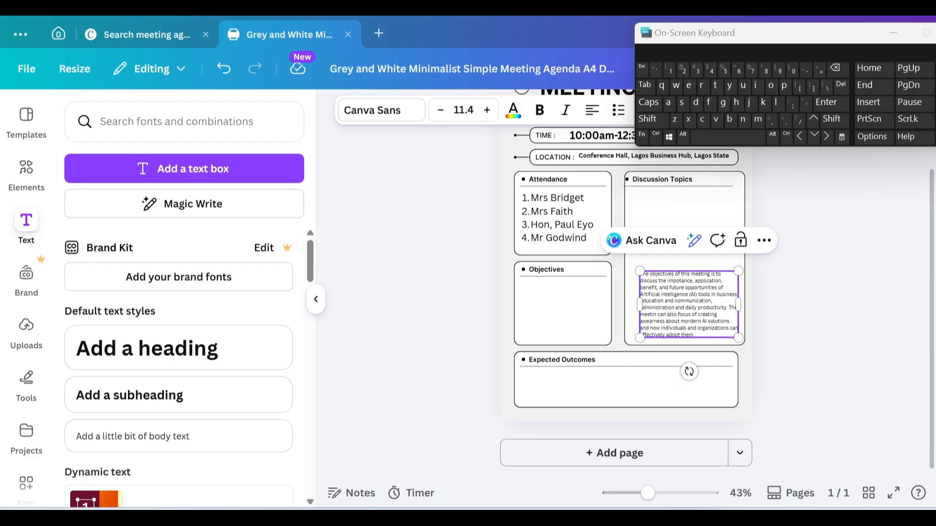
pyautogui.moveTo(694, 335); pyautogui.dragTo(636, 291)
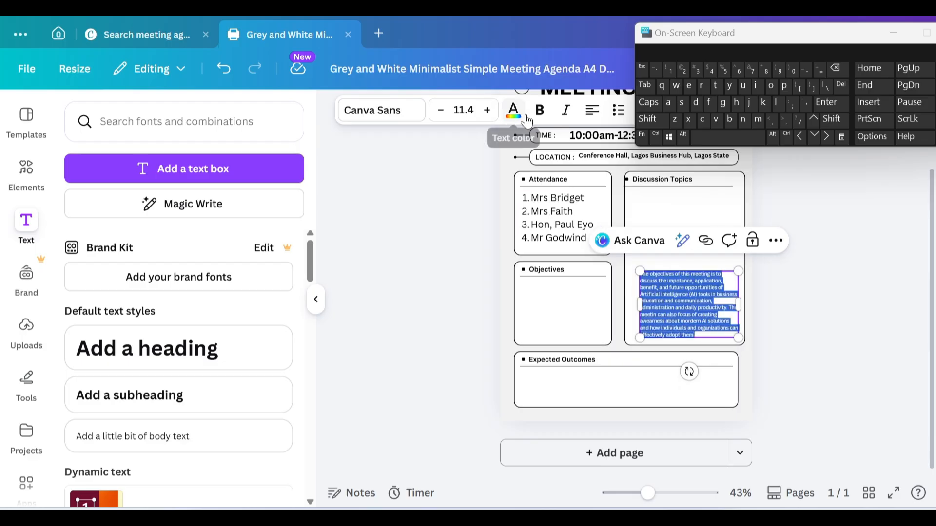
# Step: Bold the objectives paragraph and nudge it left and down into the Objectives card
pyautogui.click(540, 112)
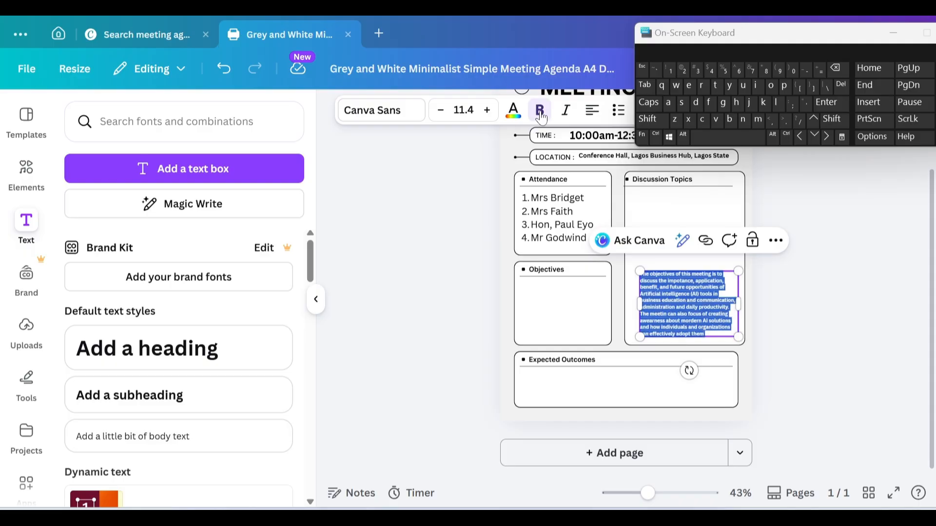
pyautogui.click(721, 342)
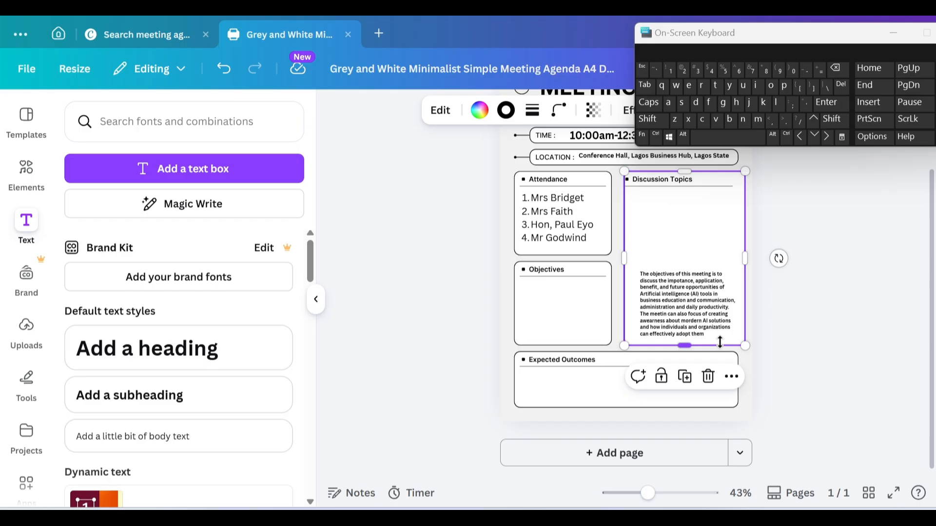
pyautogui.click(695, 291)
pyautogui.press('Left')
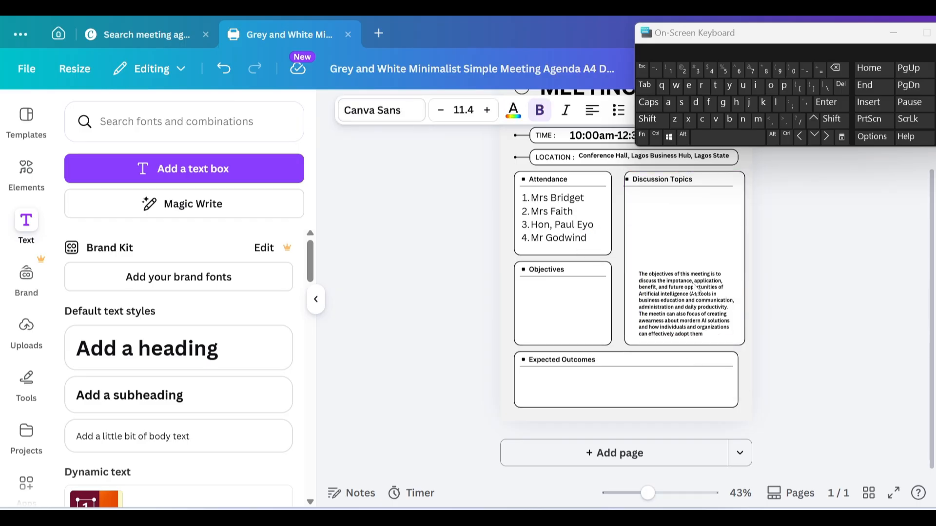
pyautogui.press('Left')
pyautogui.press('Left')
pyautogui.press('Left')
pyautogui.press('Left')
pyautogui.press('Left')
pyautogui.press('Left')
pyautogui.press('Left')
pyautogui.press('Left')
pyautogui.press('Left')
pyautogui.press('Left')
pyautogui.press('Left')
pyautogui.press('Left')
pyautogui.press('Left')
pyautogui.press('Left')
pyautogui.press('Left')
pyautogui.press('Left')
pyautogui.press('Left')
pyautogui.press('Left')
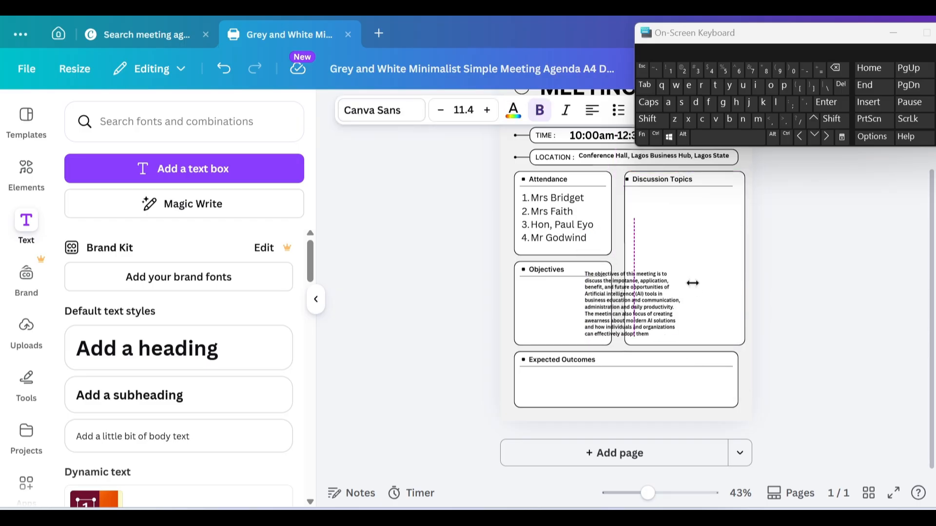
pyautogui.press('Left')
pyautogui.press('Left')
pyautogui.press('Left')
pyautogui.press('Left')
pyautogui.press('Left')
pyautogui.press('Left')
pyautogui.press('Left')
pyautogui.press('Left')
pyautogui.press('Left')
pyautogui.press('Left')
pyautogui.press('Left')
pyautogui.press('Left')
pyautogui.press('Left')
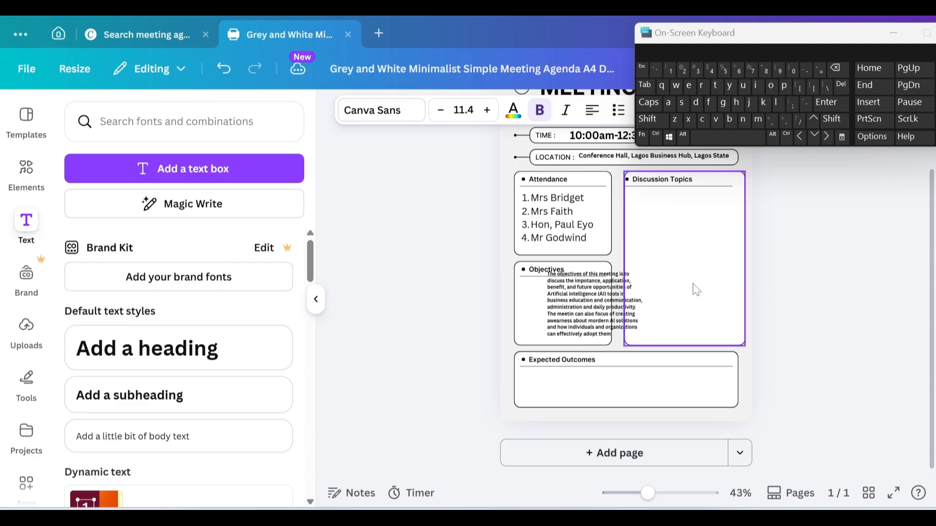
pyautogui.press('Left')
pyautogui.press('Left')
pyautogui.press('Left')
pyautogui.press('Left')
pyautogui.press('Left')
pyautogui.press('Left')
pyautogui.press('Left')
pyautogui.press('Left')
pyautogui.press('Left')
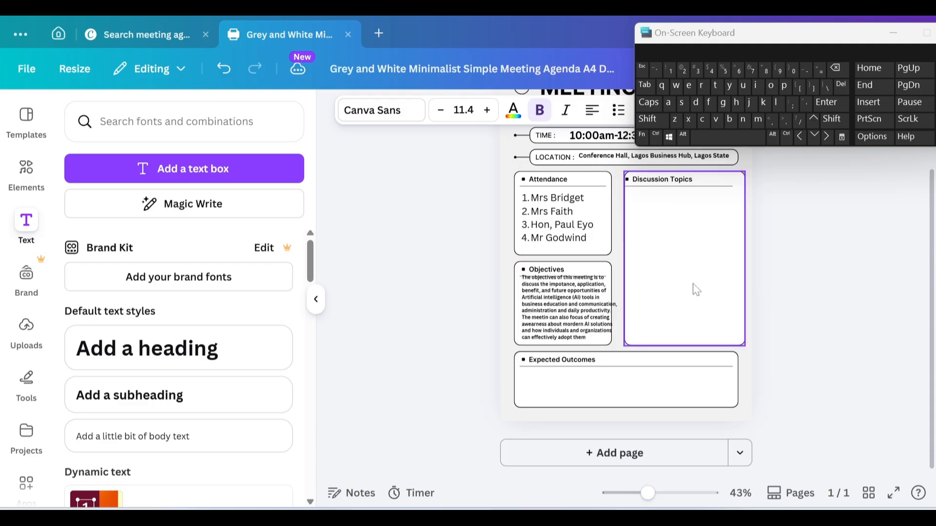
pyautogui.press('Down')
pyautogui.press('Down')
pyautogui.press('Down')
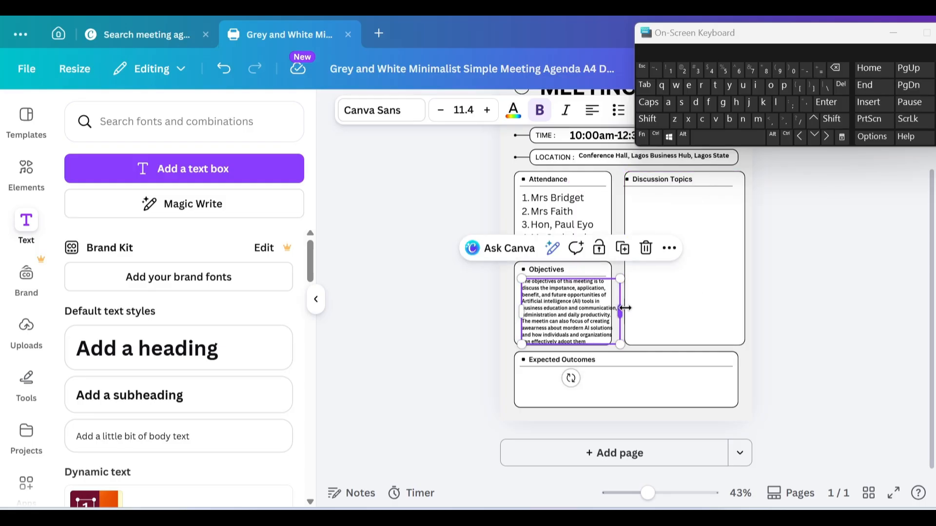
# Step: Narrow and slightly scale down the objectives paragraph to fit the Objectives card
pyautogui.moveTo(625, 308); pyautogui.dragTo(618, 314)
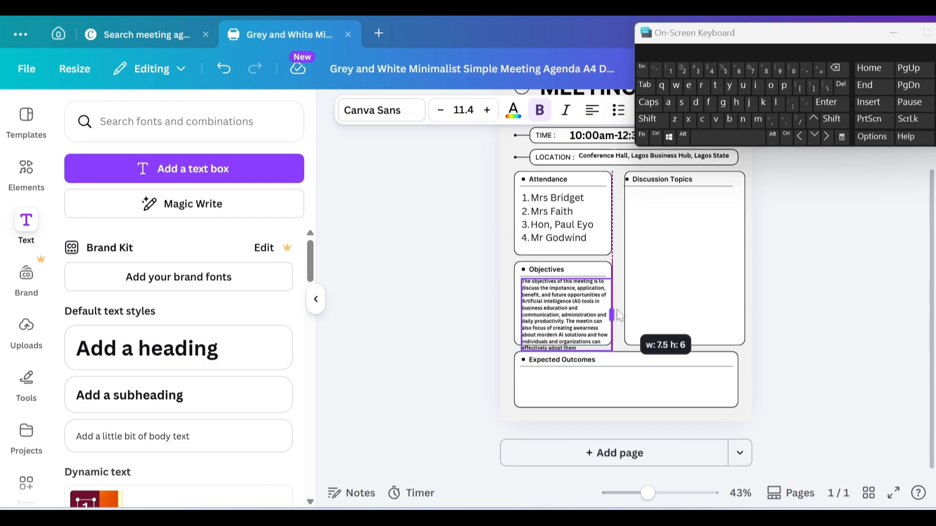
pyautogui.moveTo(619, 316); pyautogui.dragTo(616, 309)
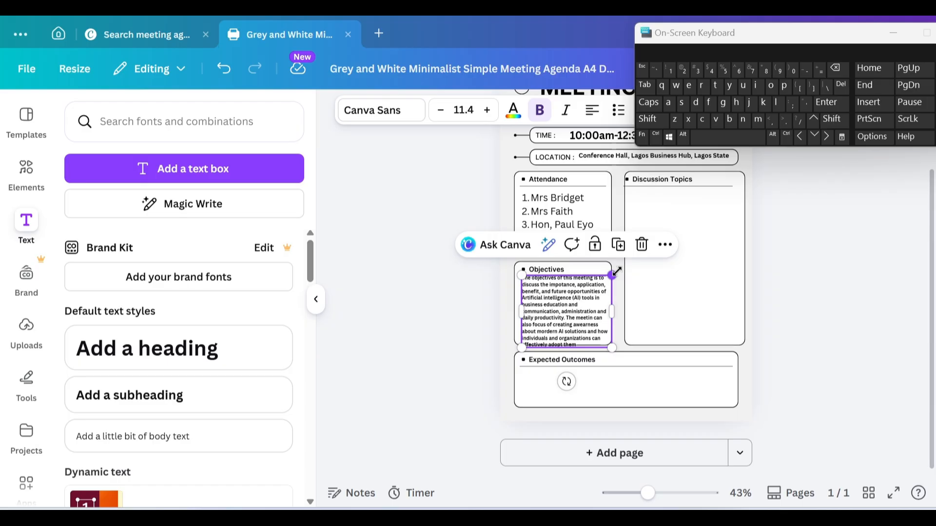
pyautogui.moveTo(615, 272); pyautogui.dragTo(614, 275)
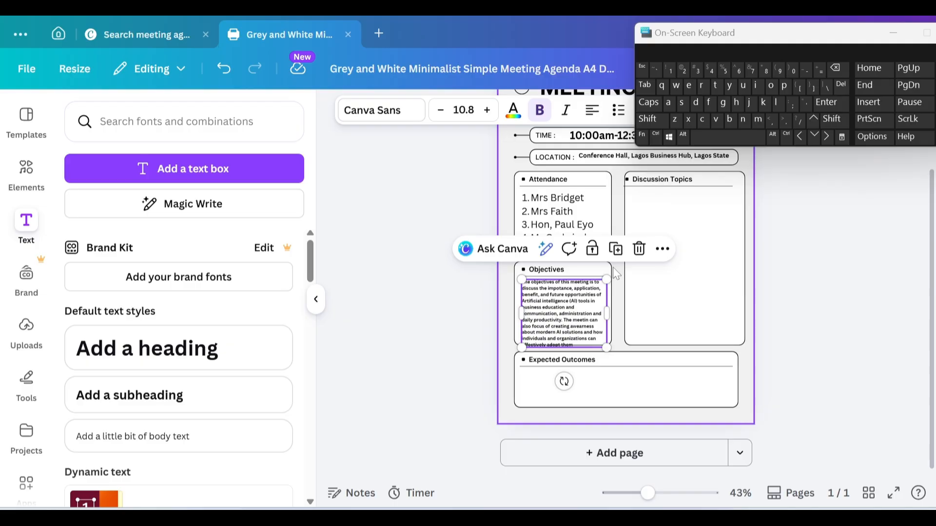
# Step: Fine-tune the divider line under Objectives and nudge the paragraph slightly upward
pyautogui.click(603, 278)
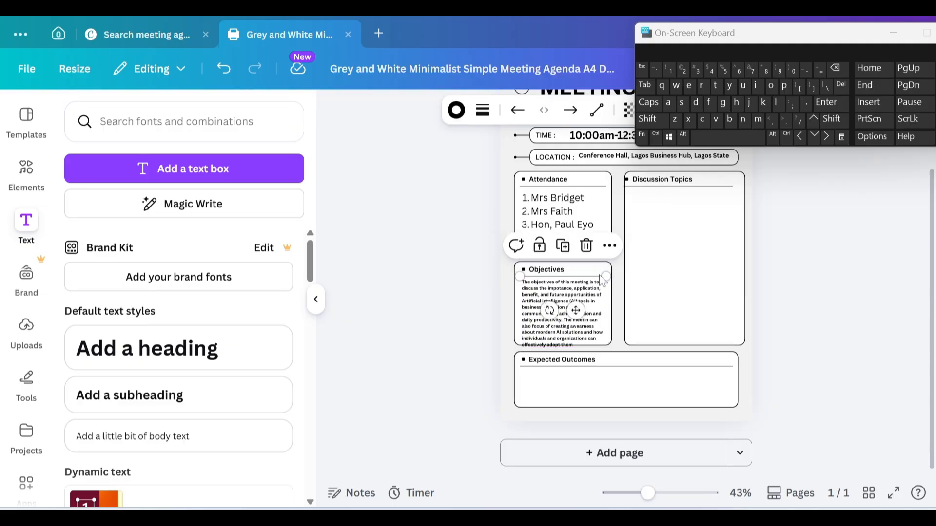
pyautogui.press('Up')
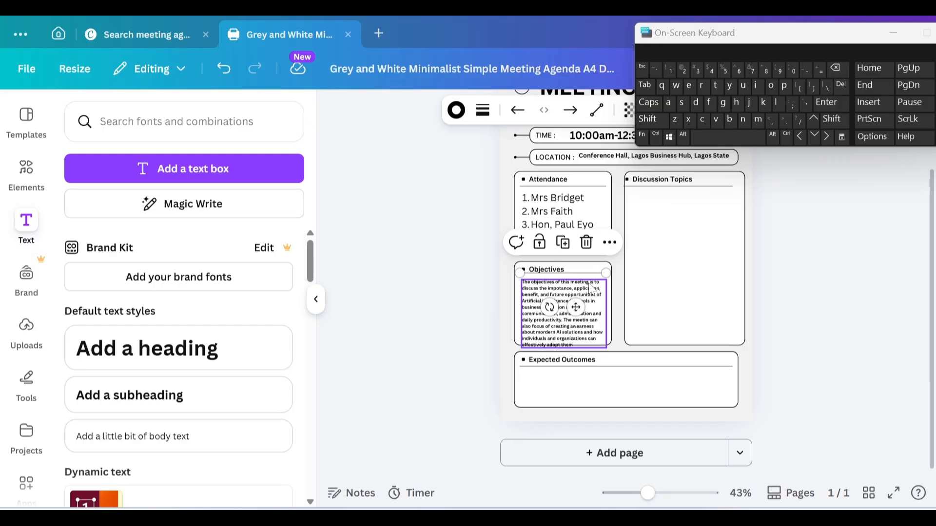
pyautogui.press('Down')
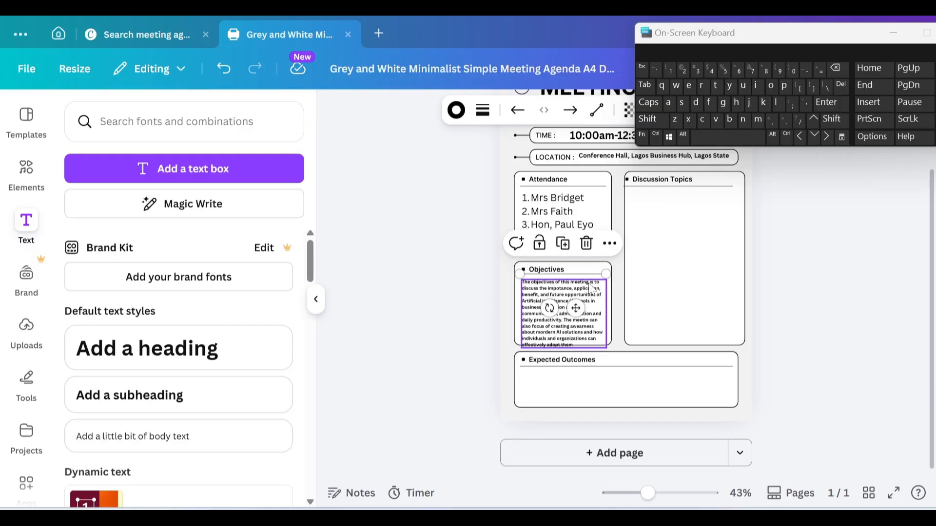
pyautogui.click(577, 302)
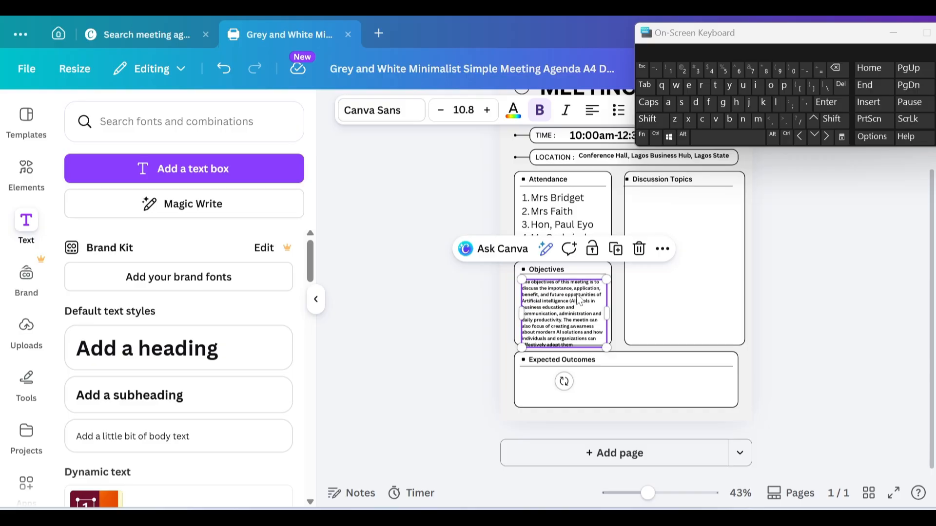
pyautogui.moveTo(577, 299); pyautogui.dragTo(579, 299)
pyautogui.click(710, 299)
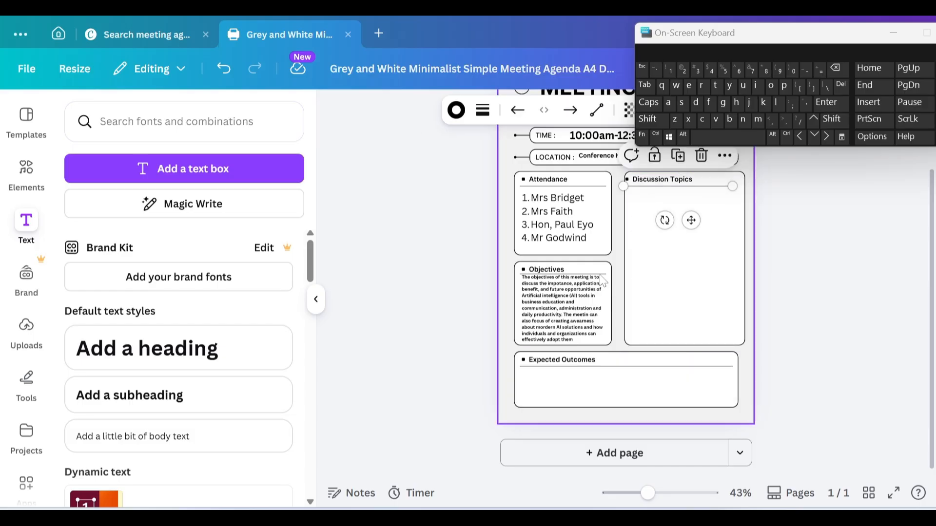
# Step: Duplicate the Objectives paragraph, move and enlarge the copy in Discussion Topics, and delete its text
pyautogui.click(567, 321)
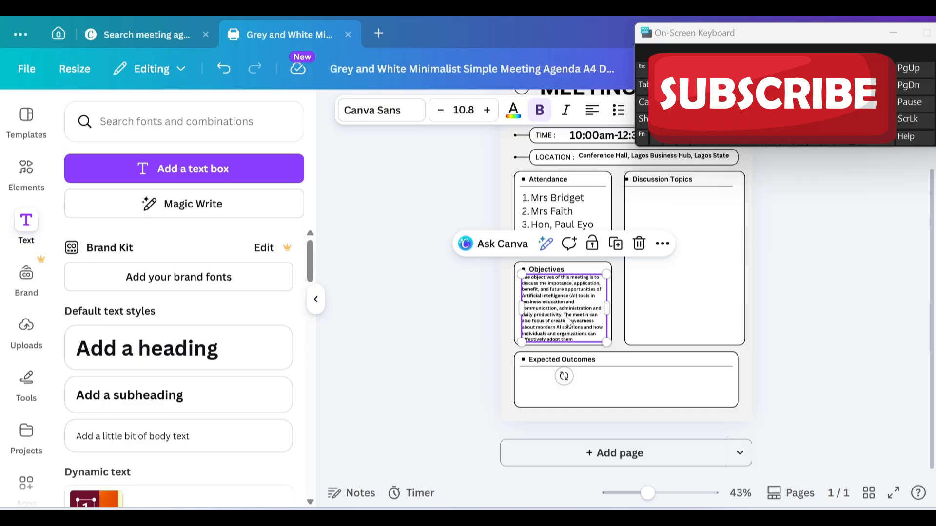
pyautogui.click(615, 250)
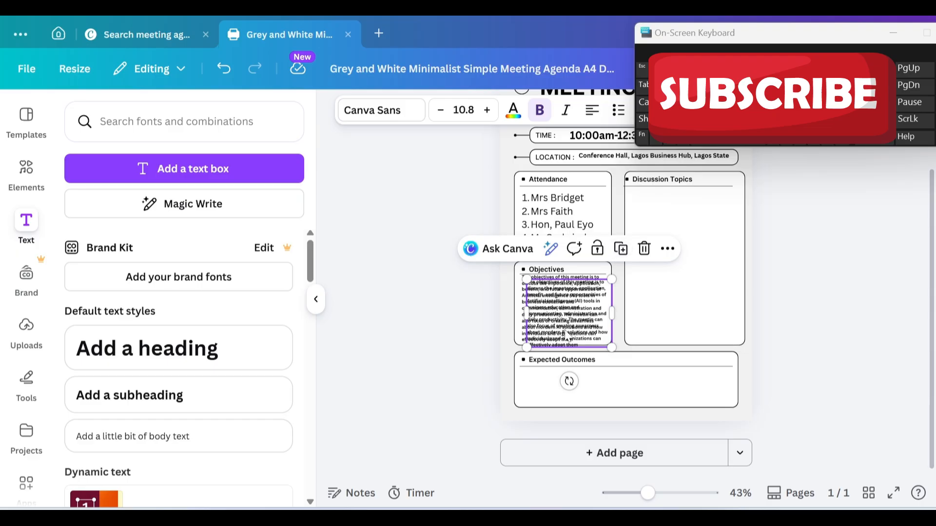
pyautogui.moveTo(577, 334); pyautogui.dragTo(698, 284)
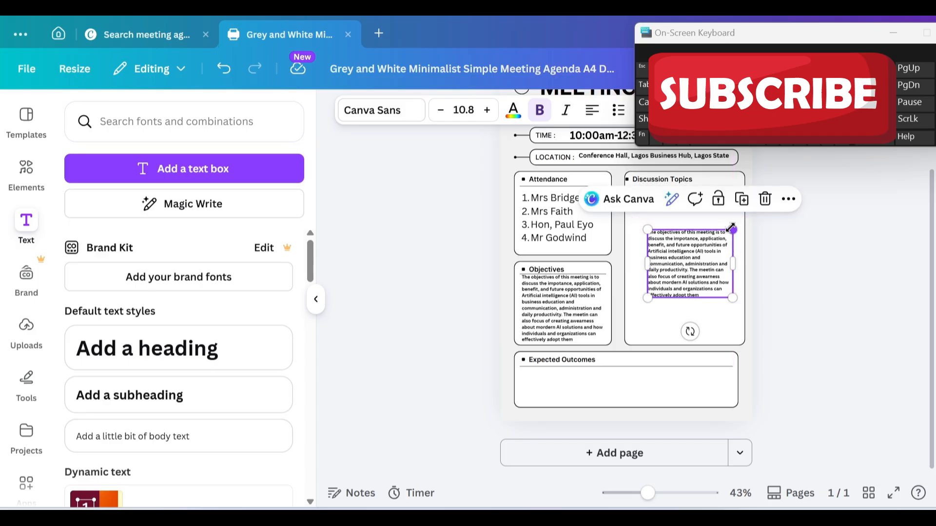
pyautogui.moveTo(731, 228); pyautogui.dragTo(754, 165)
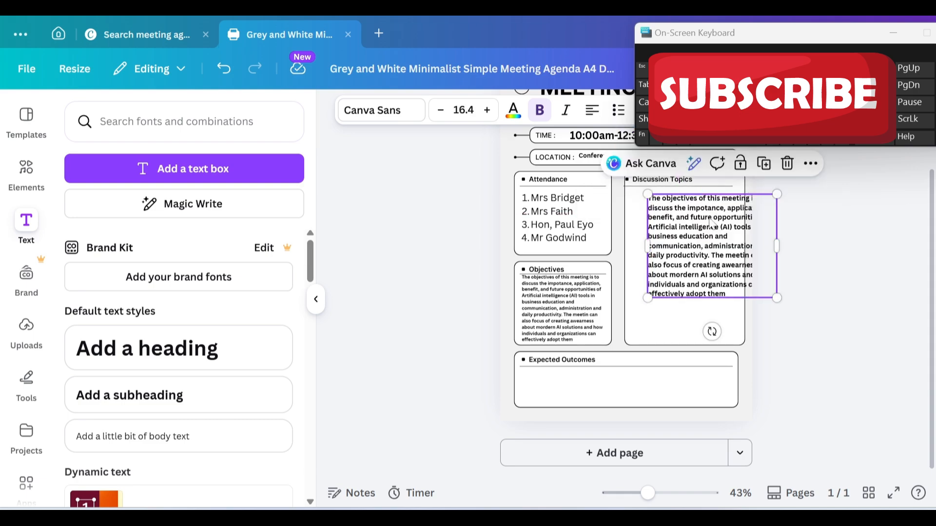
pyautogui.moveTo(705, 241); pyautogui.dragTo(669, 243)
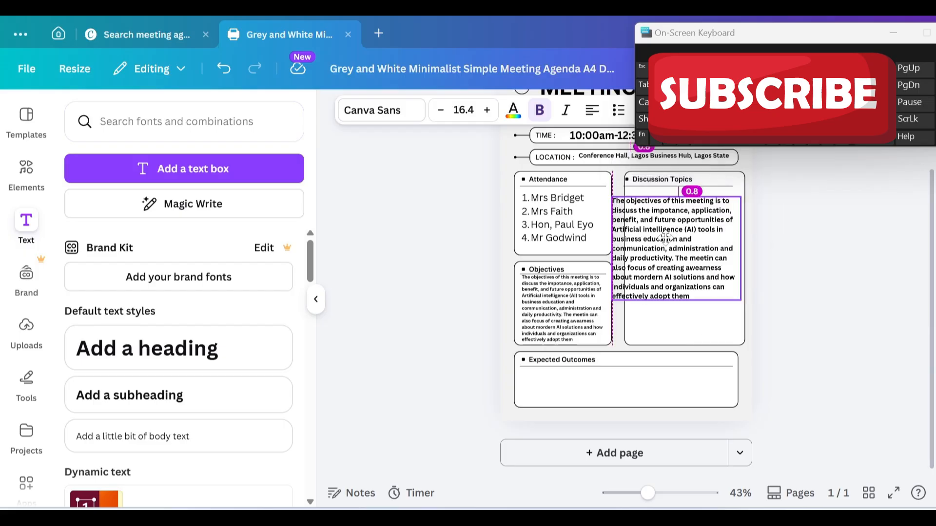
pyautogui.doubleClick(669, 243)
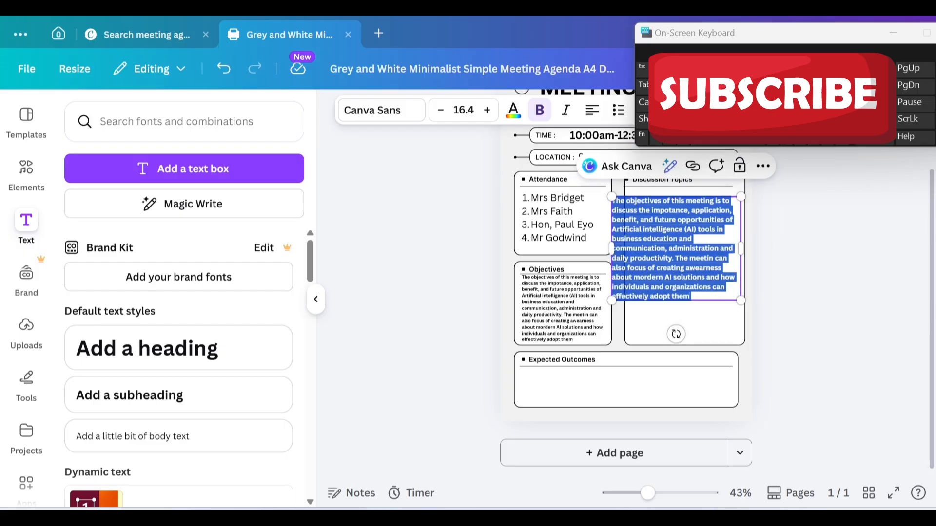
pyautogui.press('BackSpace')
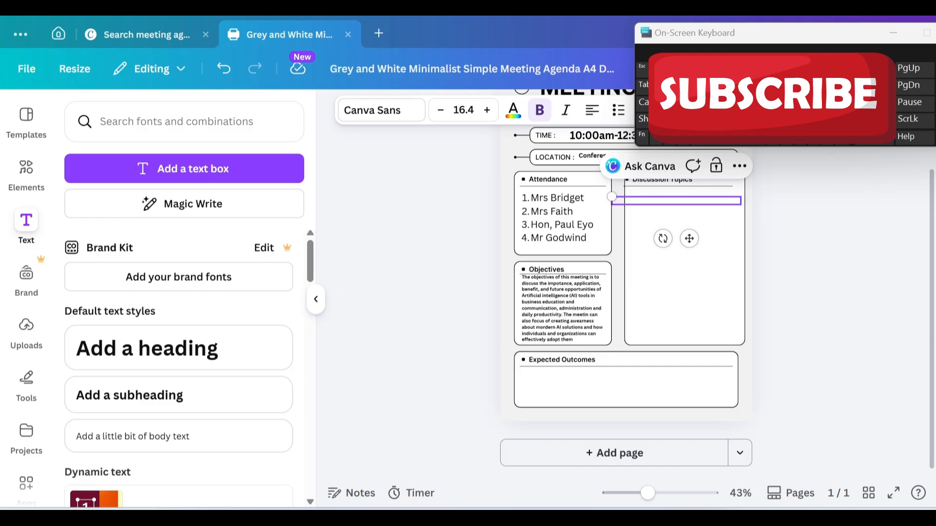
pyautogui.click(656, 203)
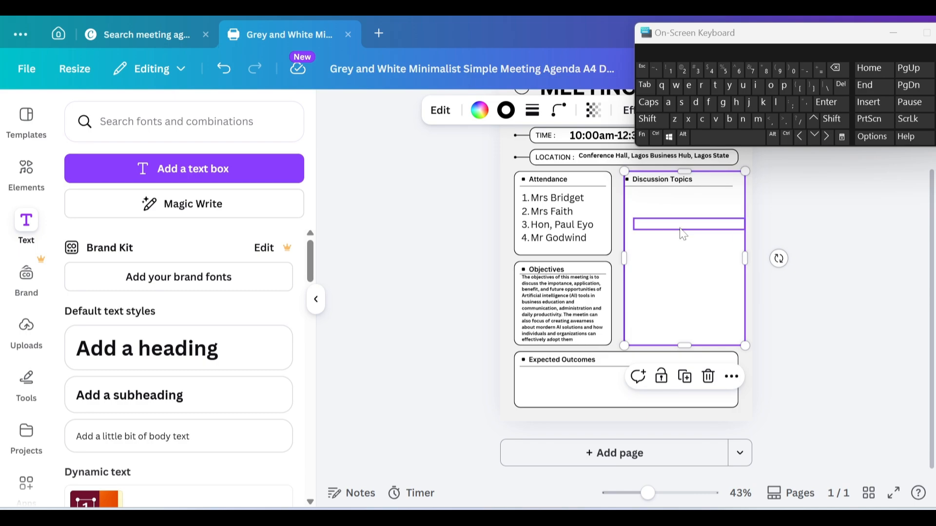
# Step: Begin the first Discussion Topics entry with '1. Mrs'
pyautogui.click(683, 229)
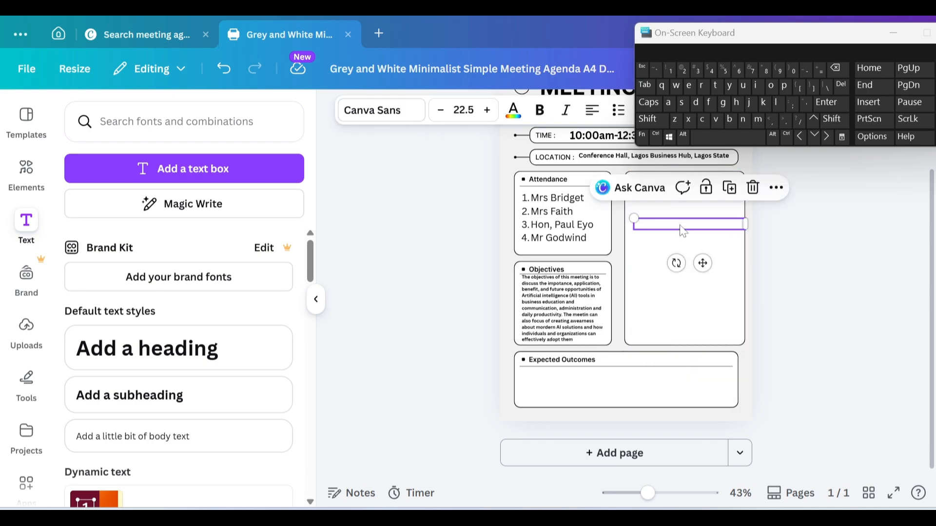
pyautogui.click(679, 226)
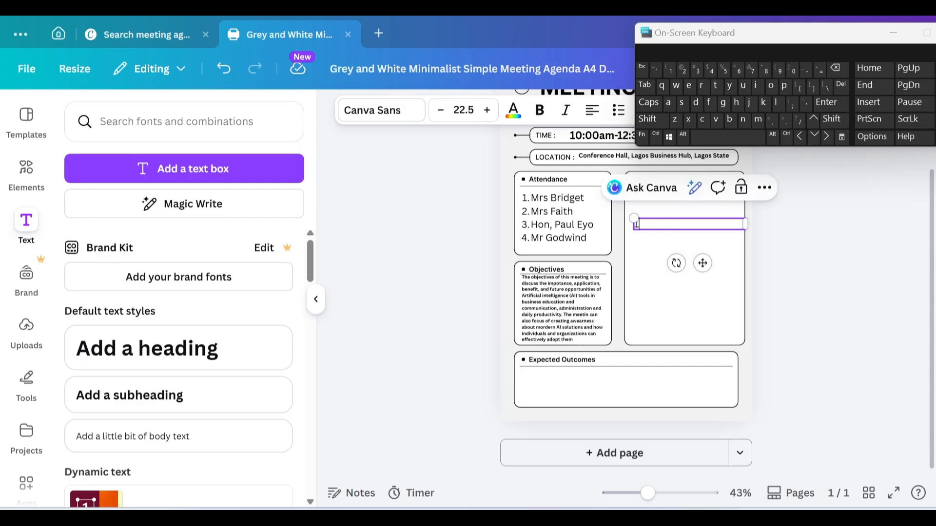
pyautogui.write('1.')
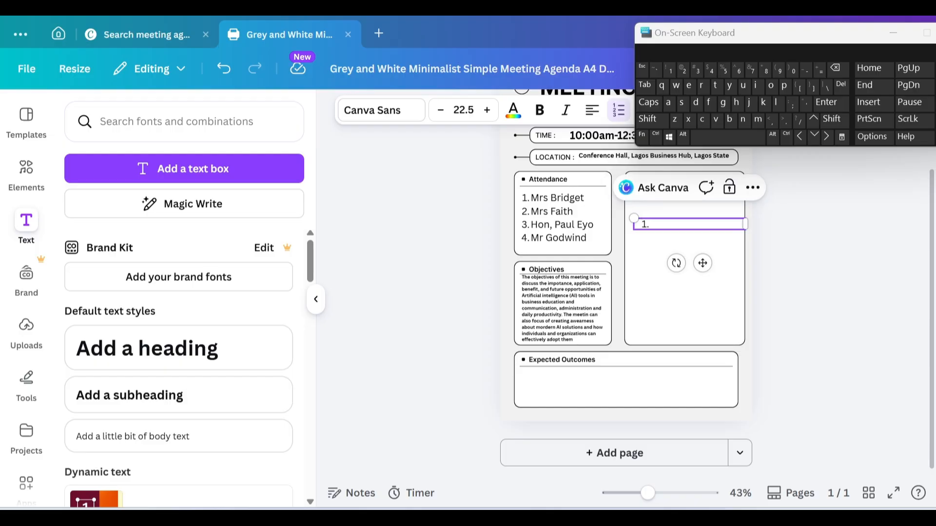
pyautogui.press('BackSpace')
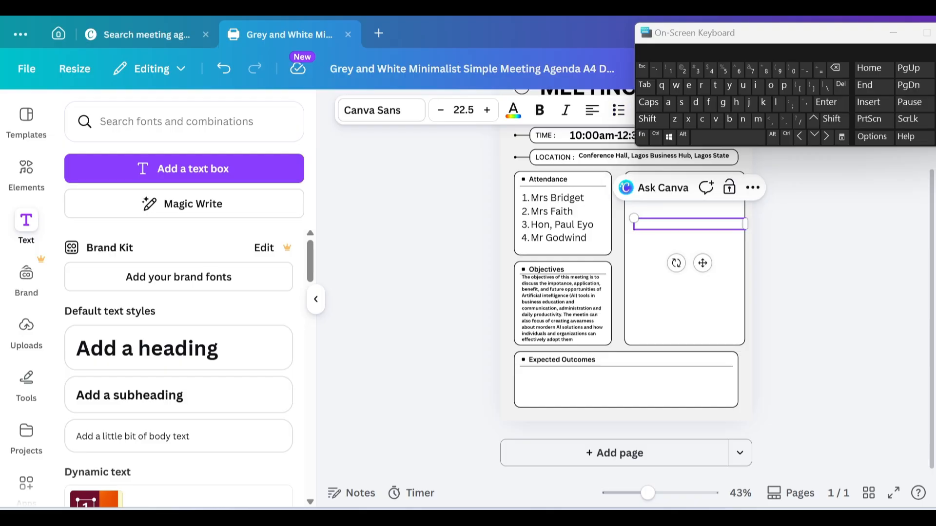
pyautogui.write('1.')
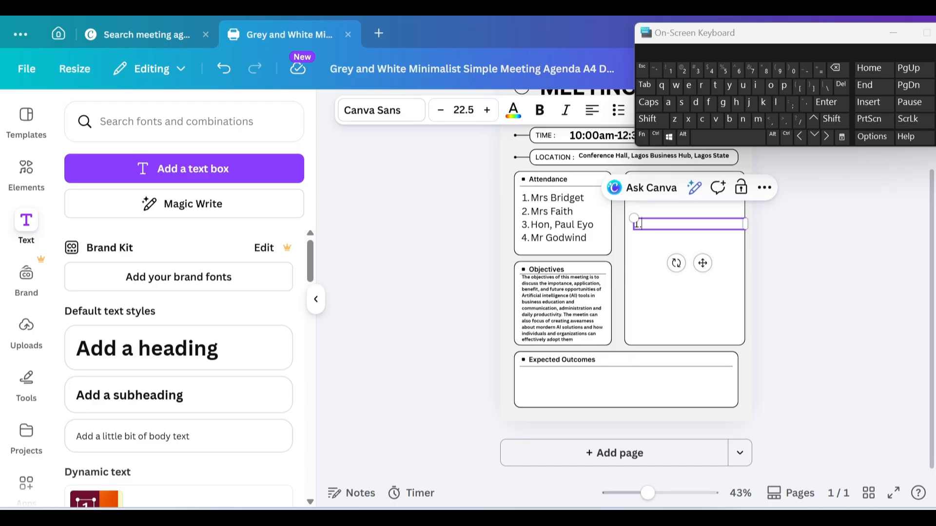
pyautogui.click(649, 103)
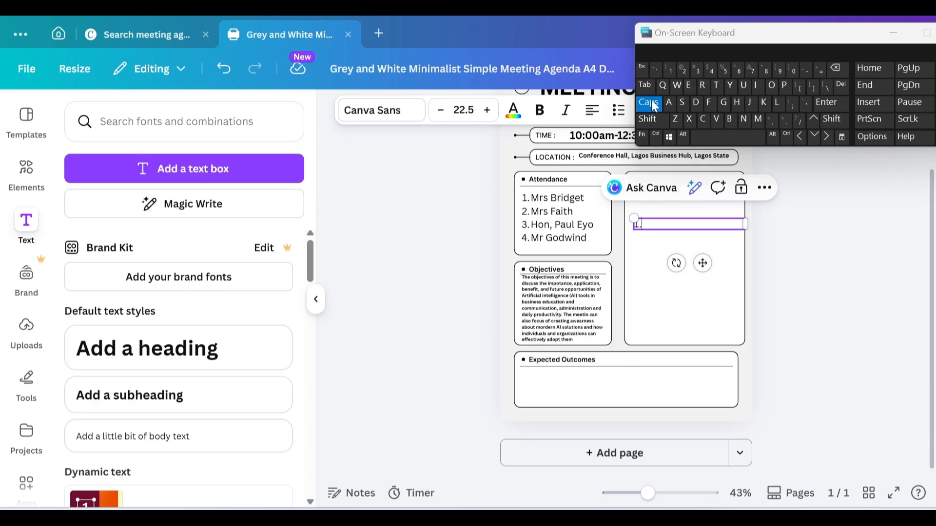
pyautogui.write('M')
pyautogui.click(648, 102)
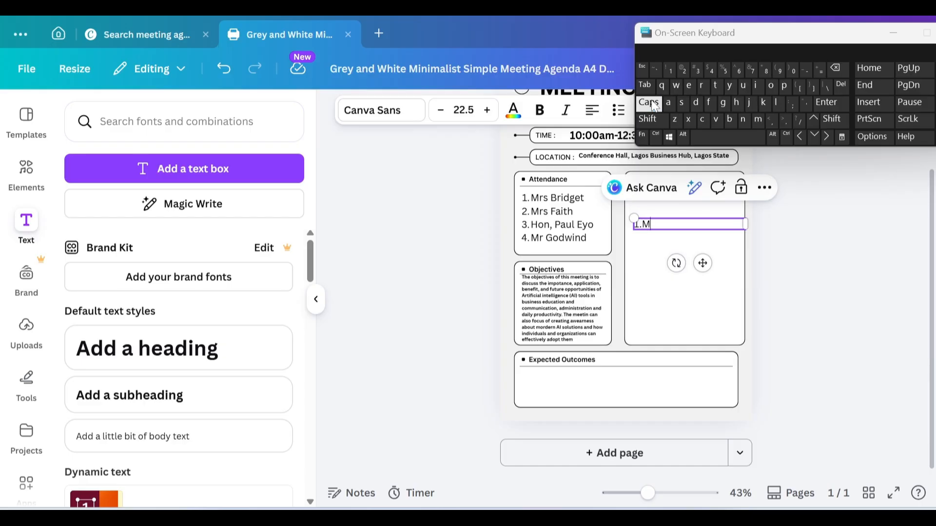
pyautogui.write('r')
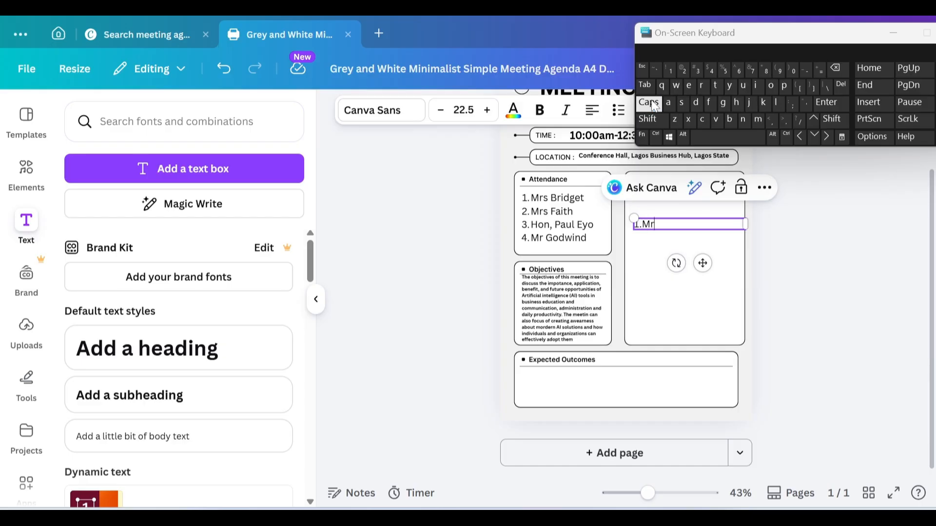
pyautogui.click(684, 102)
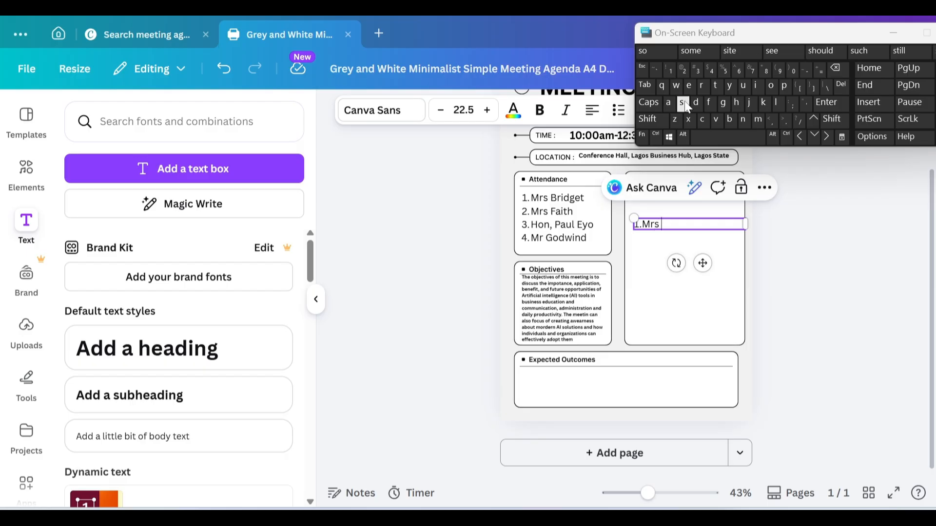
# Step: Add the speaker's first name and the time slot '100:am -10:10'
pyautogui.click(649, 103)
pyautogui.write('B')
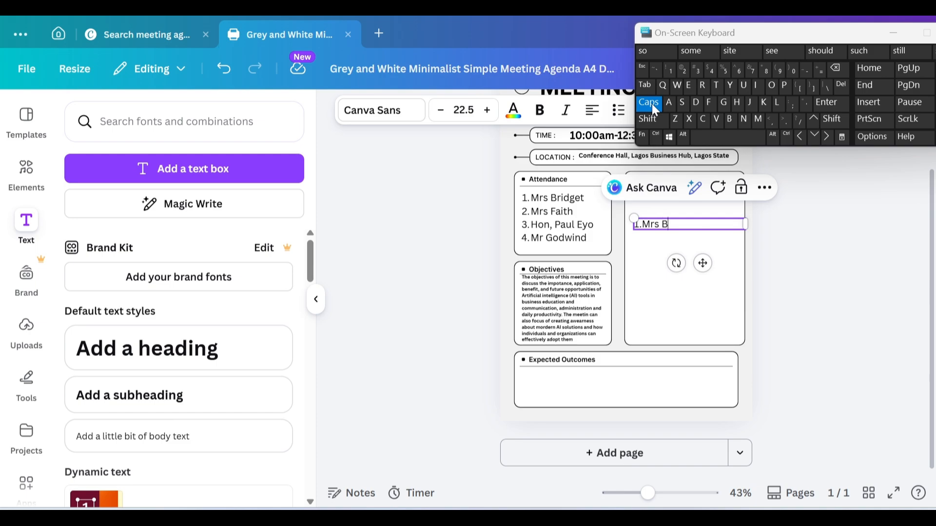
pyautogui.click(651, 104)
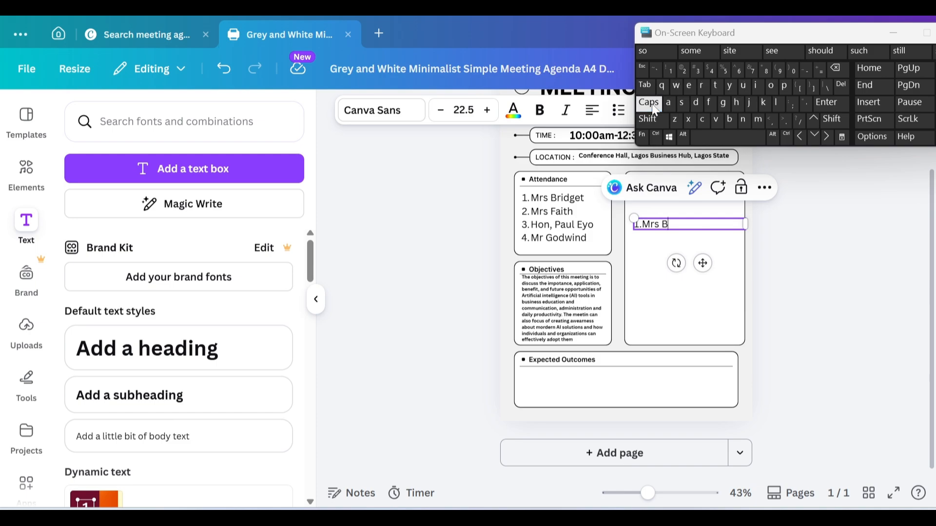
pyautogui.write('ri')
pyautogui.write('dget')
pyautogui.write(' 10')
pyautogui.write('0')
pyautogui.write(':')
pyautogui.write('am')
pyautogui.write(' -')
pyautogui.write('10')
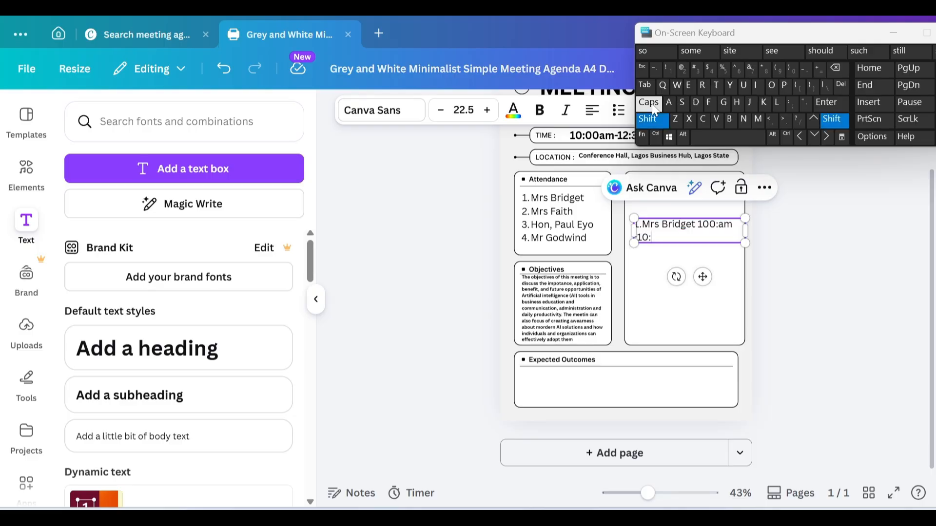
pyautogui.write(':10')
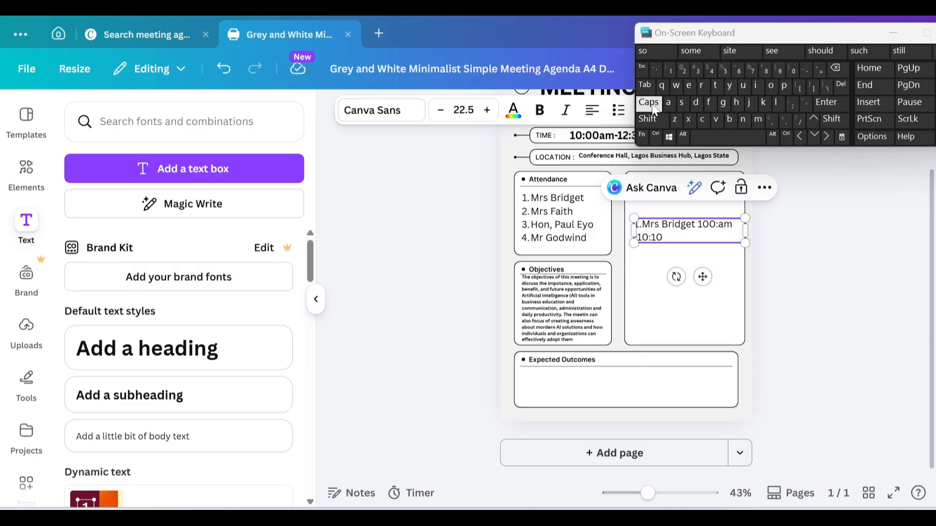
# Step: Add a new line 'Discussion focus' below the time slot, removing the extra trailing 's'
pyautogui.press('Return')
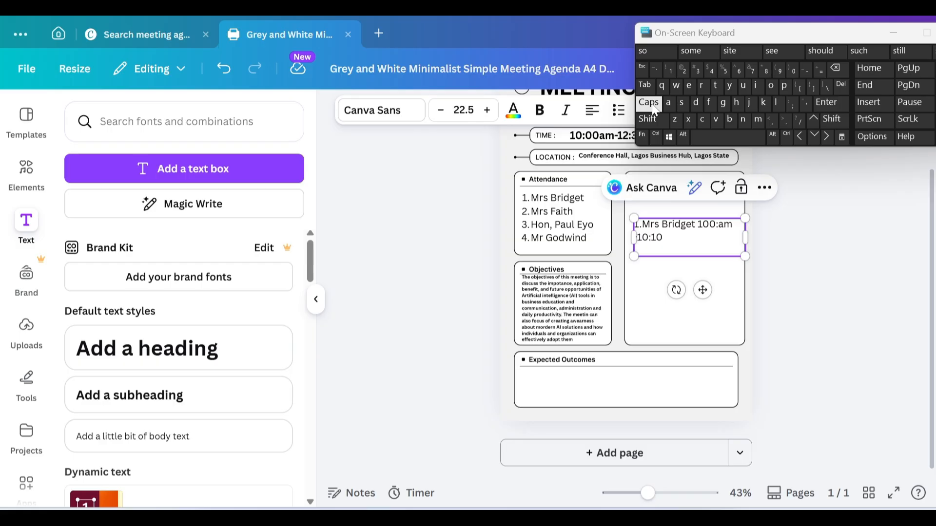
pyautogui.click(650, 102)
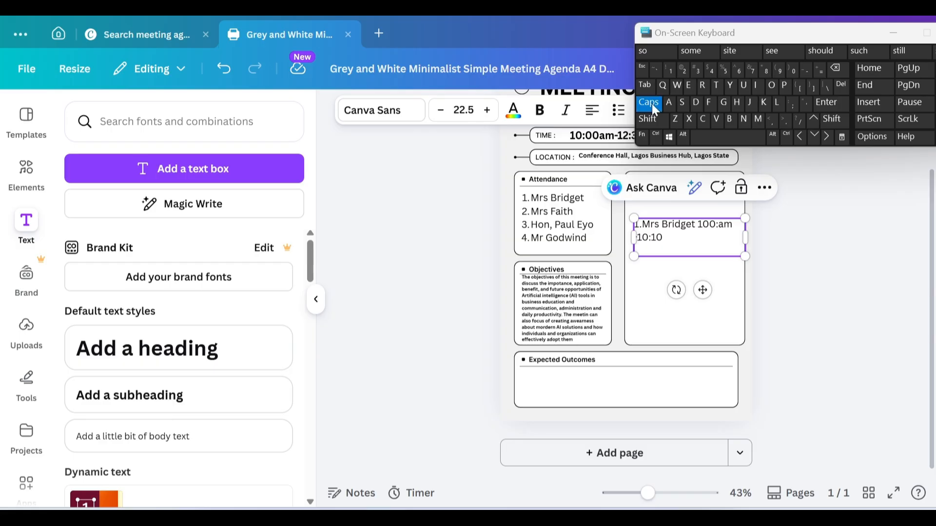
pyautogui.write('Di')
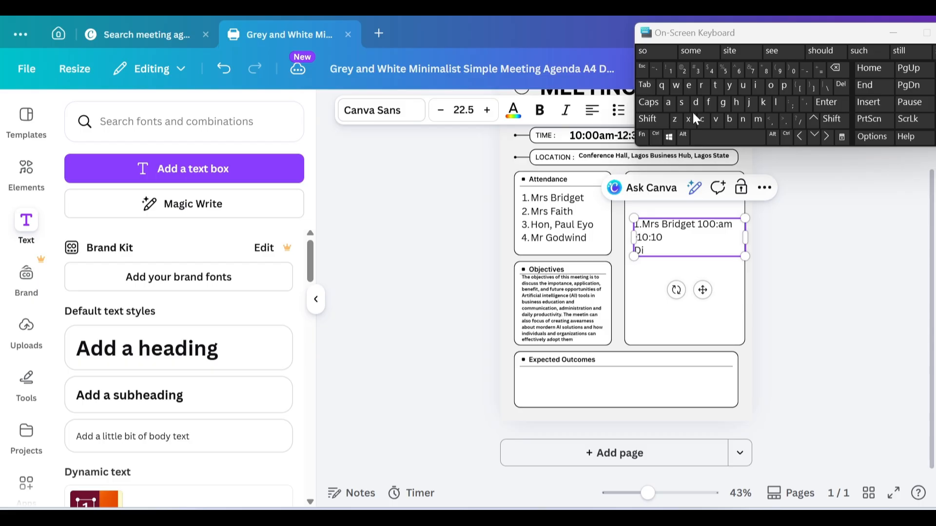
pyautogui.write('scu')
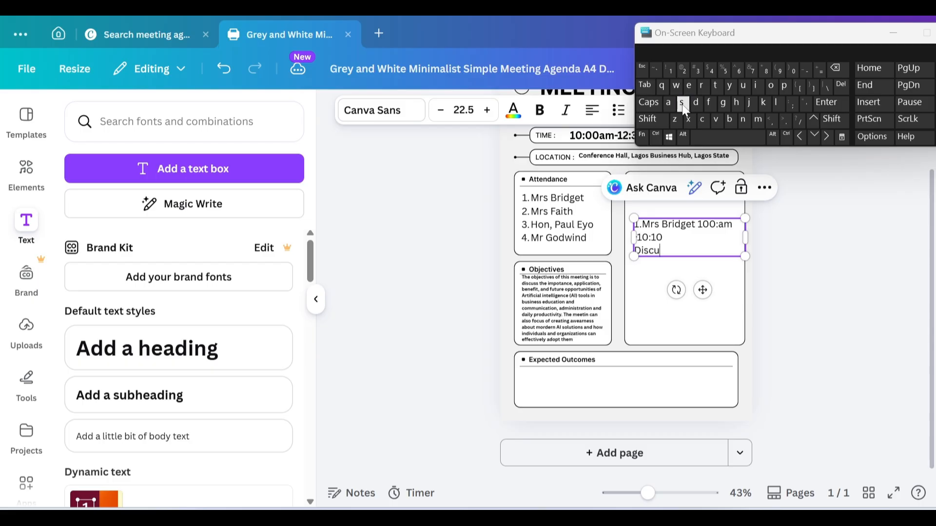
pyautogui.write('ss')
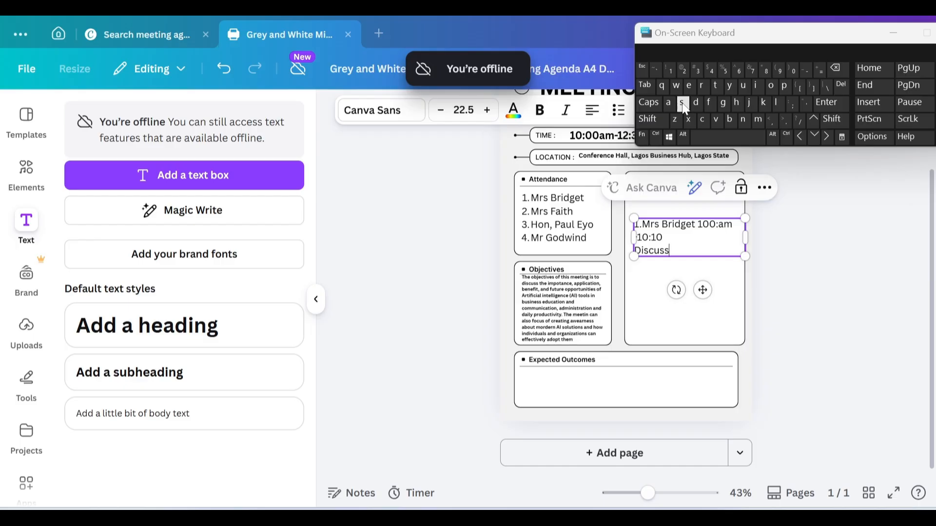
pyautogui.write('ion ')
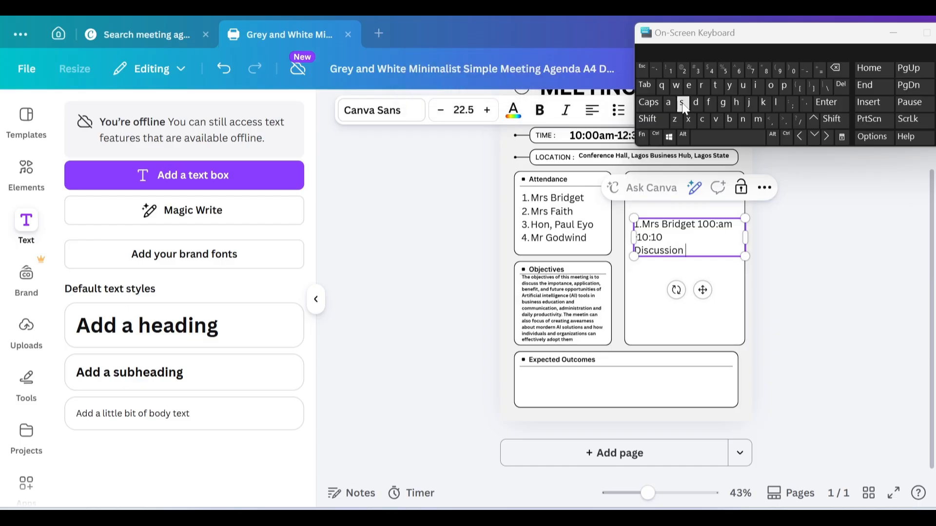
pyautogui.write('focuss')
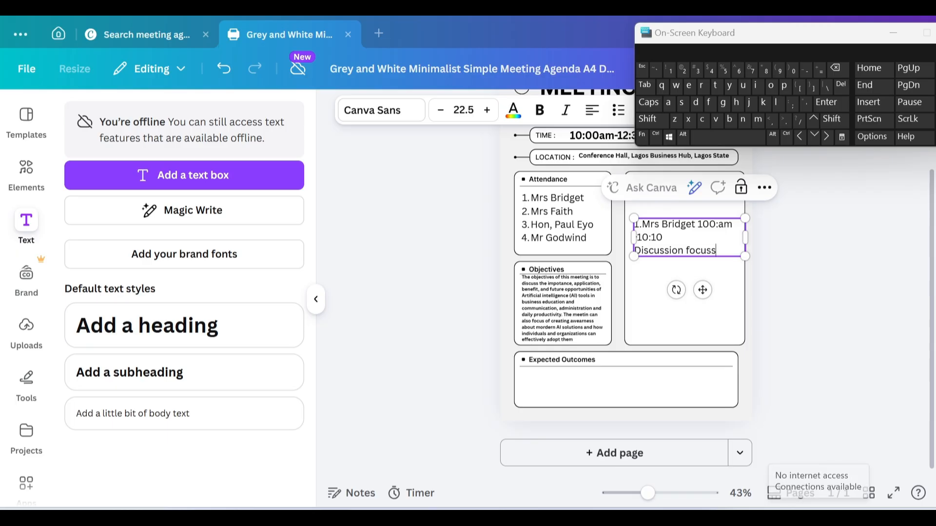
pyautogui.press('BackSpace')
# Step: Join the Infinix HOT 40i Wi-Fi network from Windows Quick Settings and return to Canva
pyautogui.press('super+a')
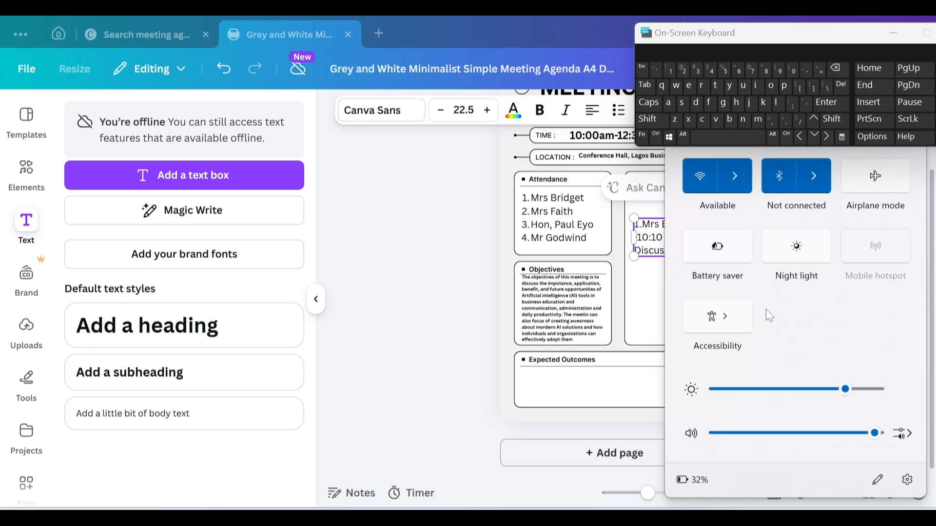
pyautogui.click(745, 182)
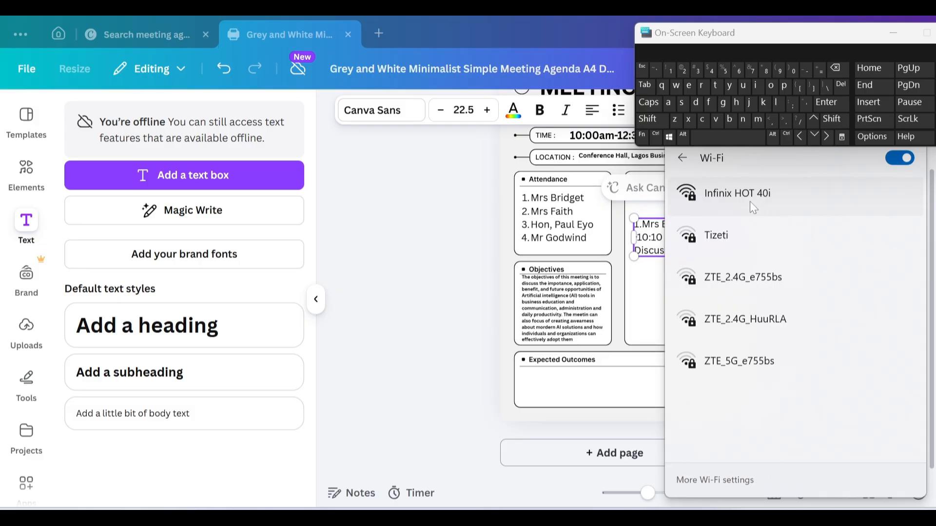
pyautogui.click(748, 201)
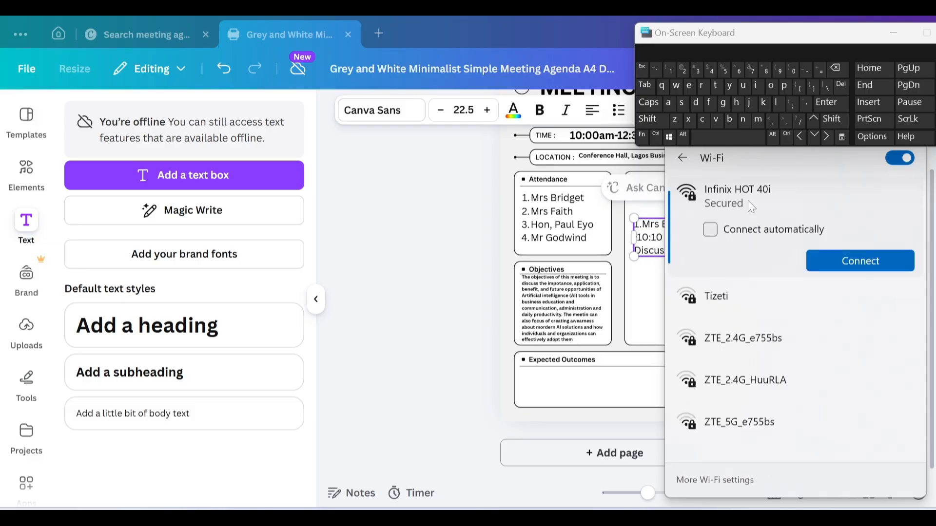
pyautogui.click(830, 262)
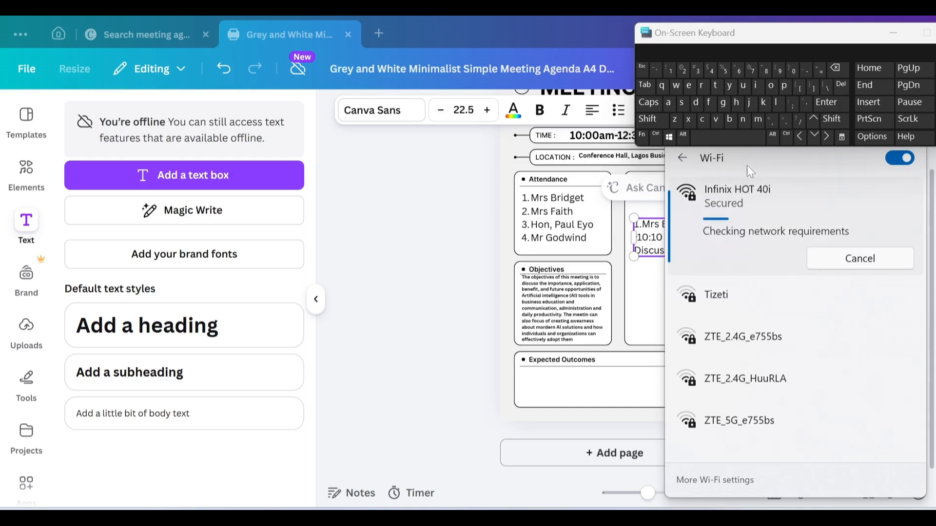
pyautogui.click(448, 312)
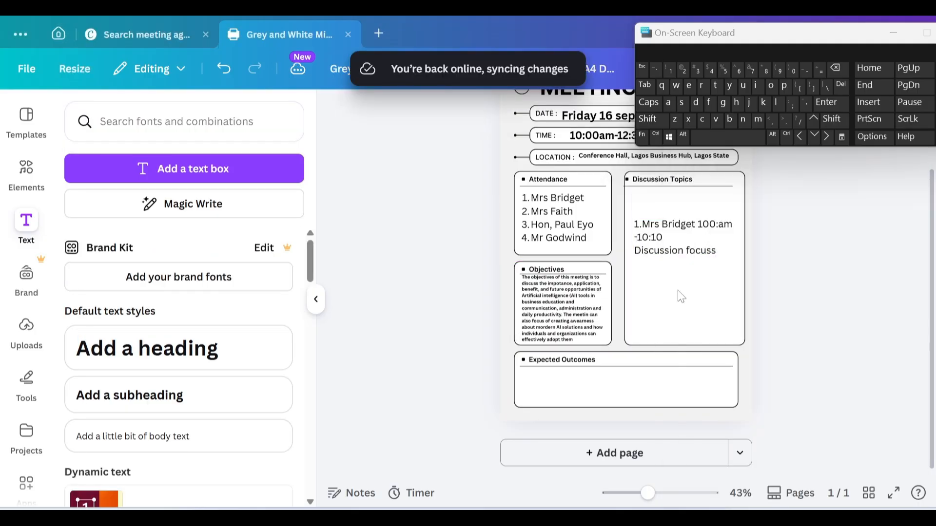
# Step: Add the numbered topic '1. INTRODUCTION TO PARTICIPANTS' under the 'Discussion focuss' line
pyautogui.click(720, 250)
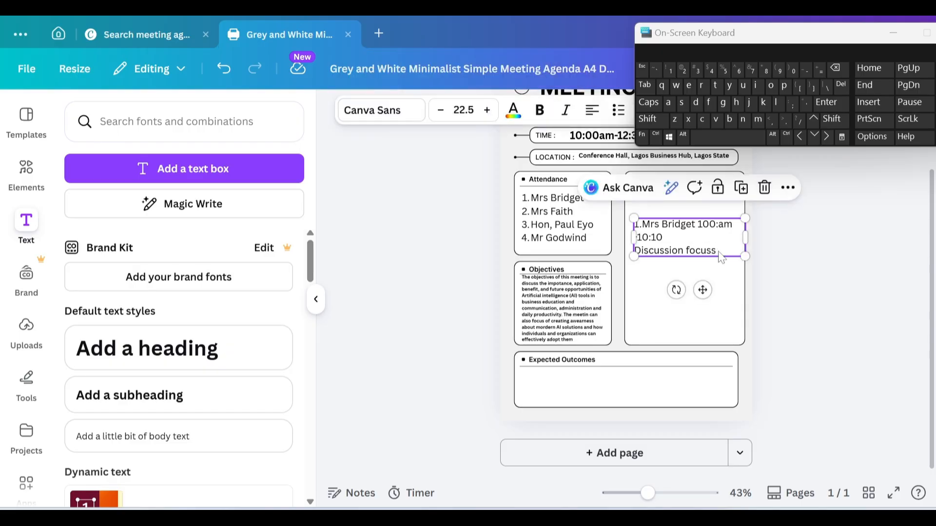
pyautogui.click(720, 257)
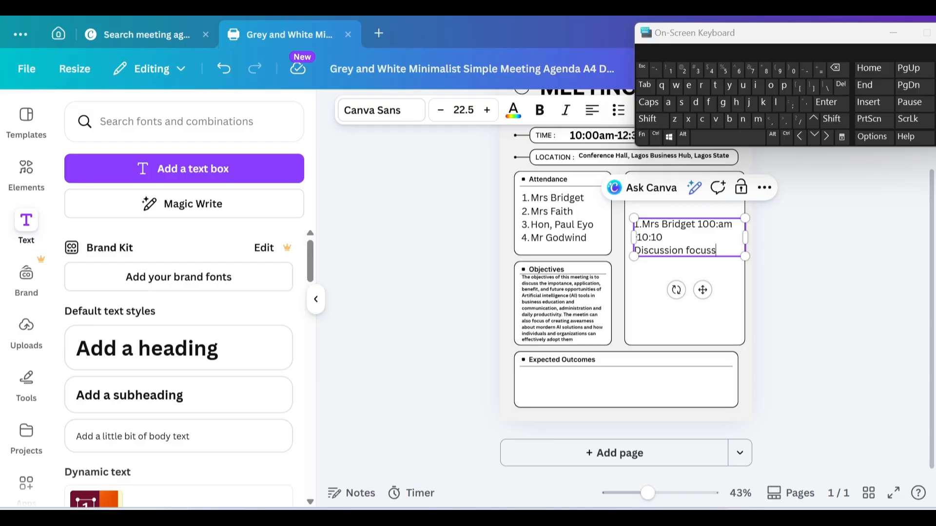
pyautogui.press('Return')
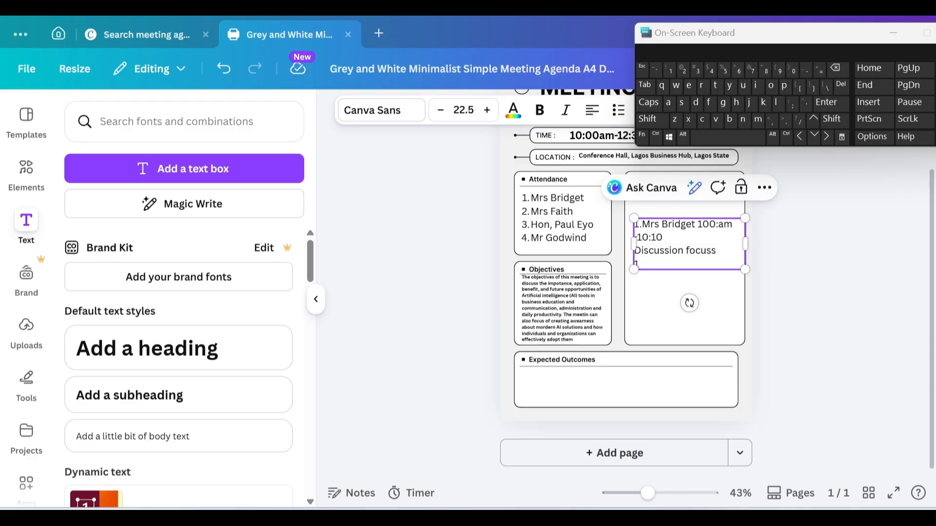
pyautogui.write('.')
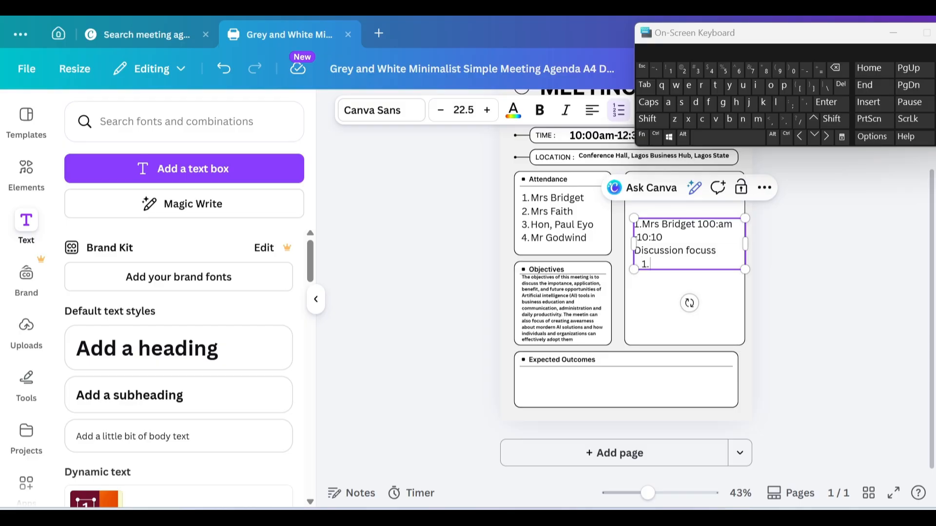
pyautogui.click(652, 105)
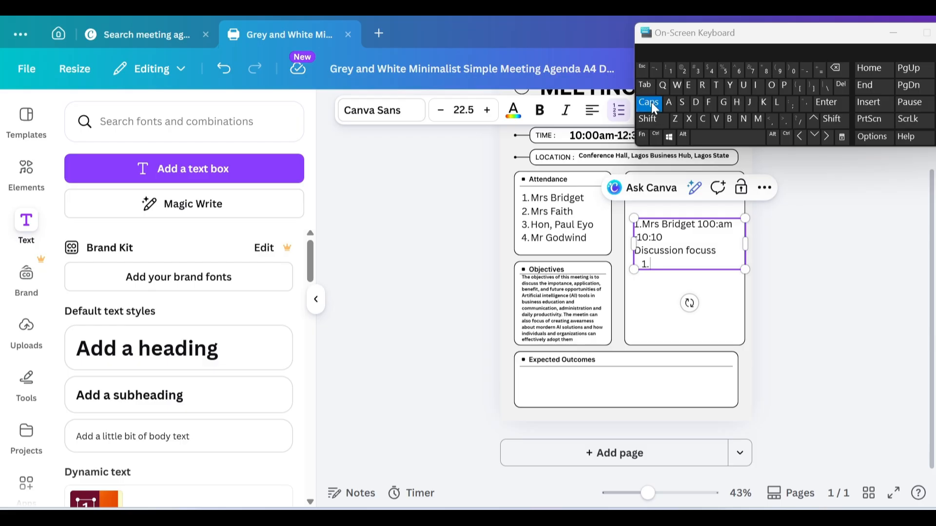
pyautogui.write('INTRODUCTIO')
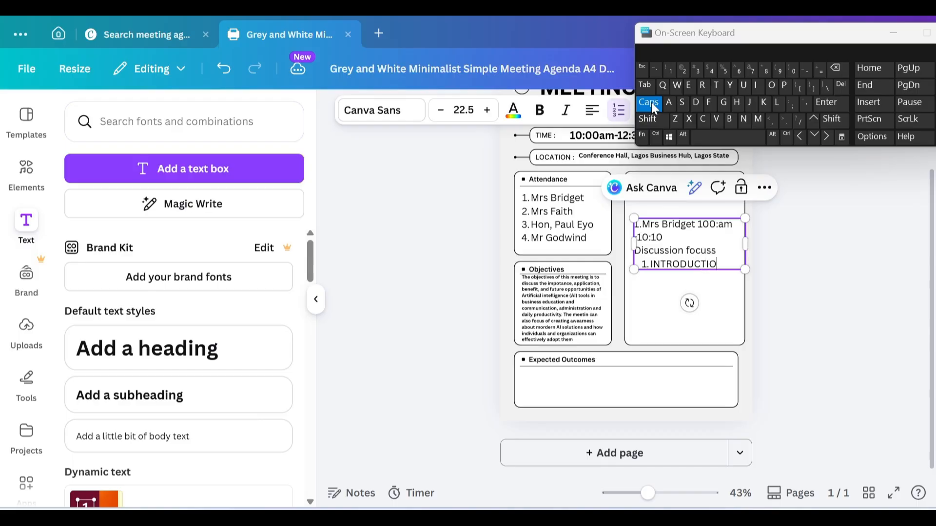
pyautogui.write('N TO PAR')
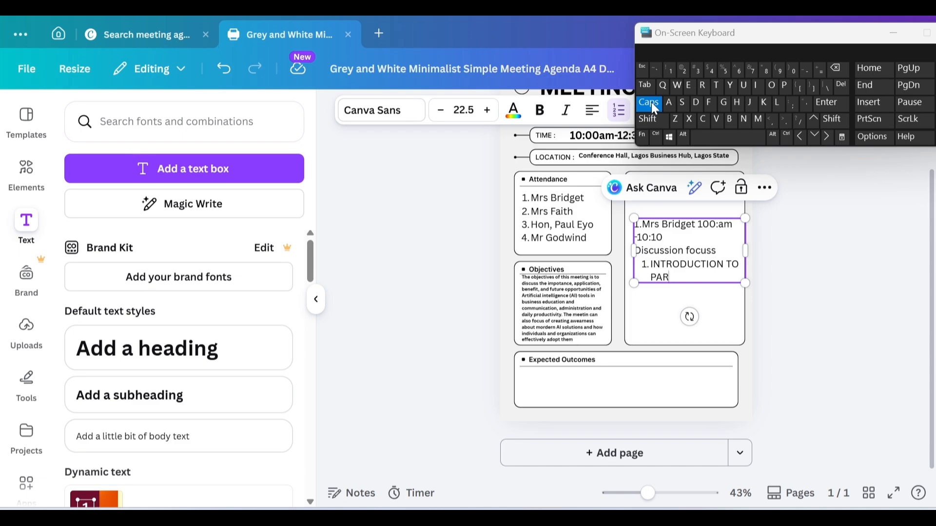
pyautogui.write('TICIPANT')
pyautogui.click(682, 105)
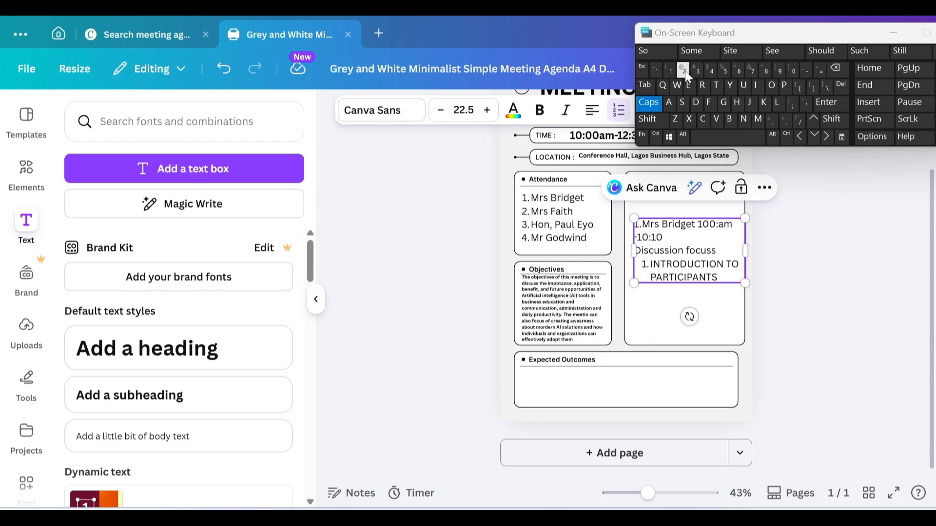
# Step: Add item 2 'IMPORTANCE OF AI IN TODAYS ORLD', then shrink the text block to size 13 and widen it
pyautogui.press('Return')
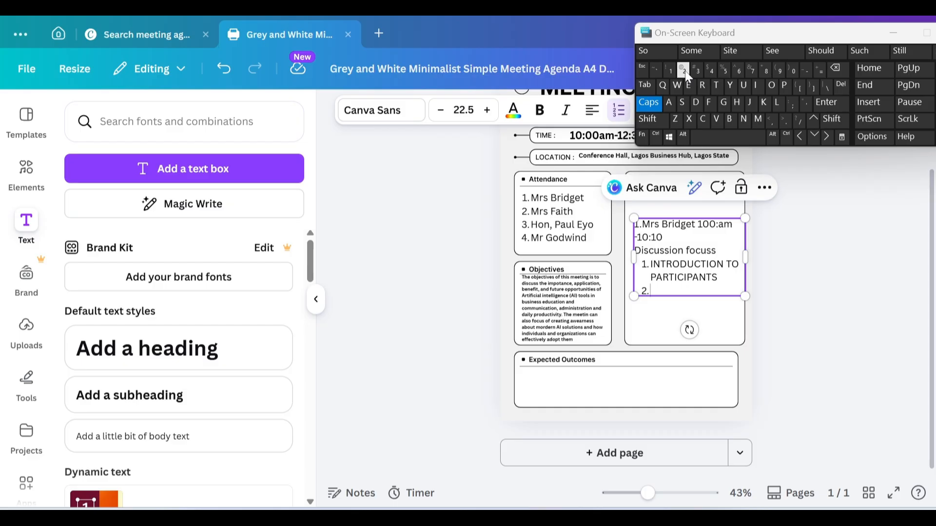
pyautogui.write('IMPORTANC')
pyautogui.write('E O')
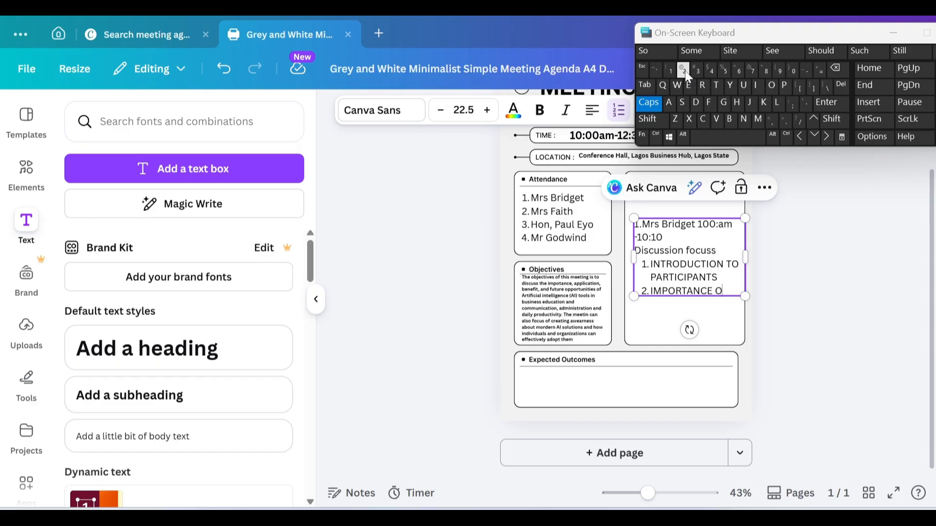
pyautogui.write('F AI IN TODA')
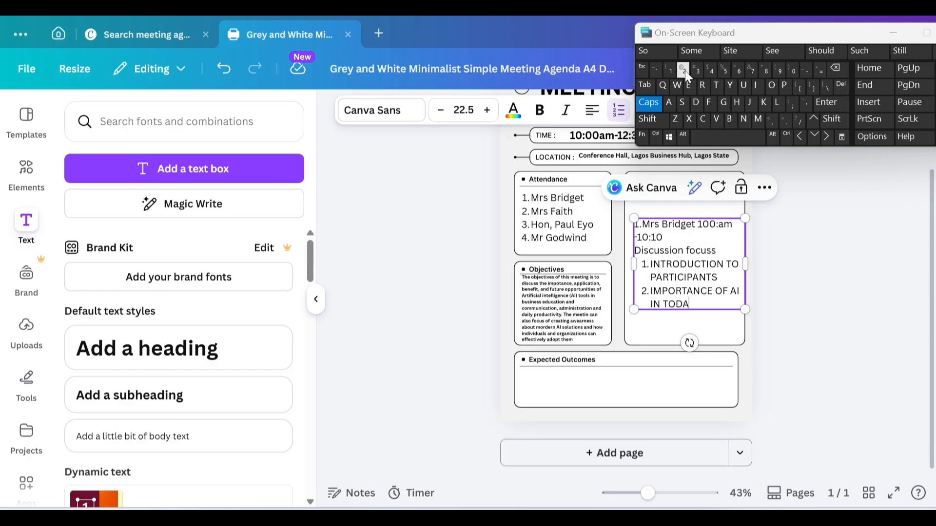
pyautogui.write('YS')
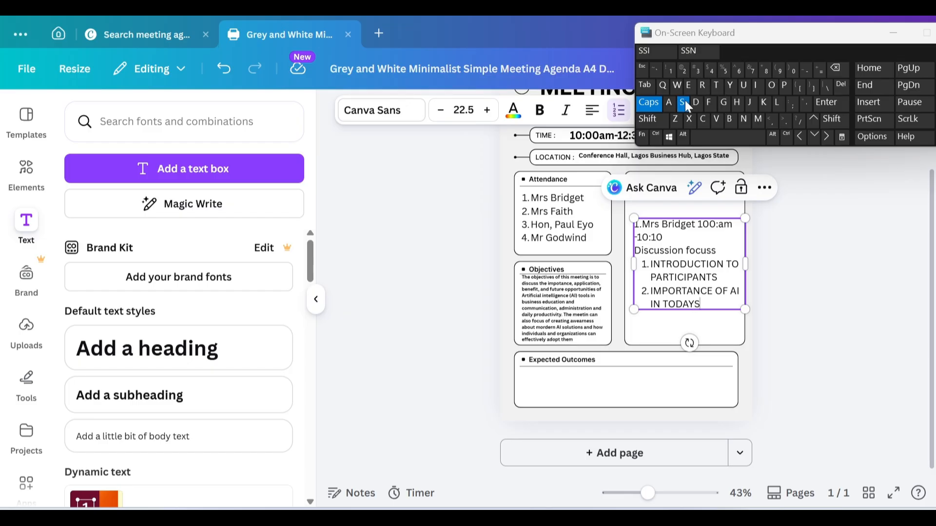
pyautogui.write(' ORLD')
pyautogui.moveTo(743, 309); pyautogui.dragTo(698, 271)
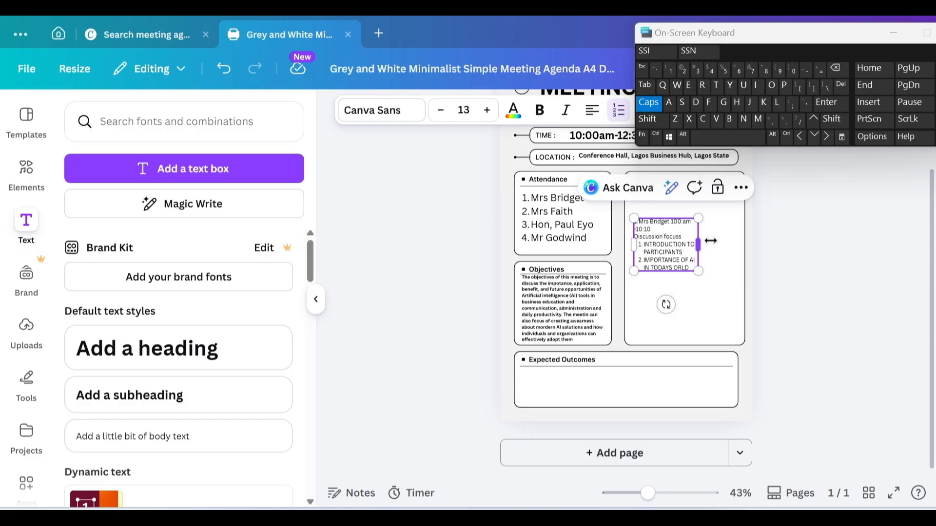
pyautogui.moveTo(710, 238); pyautogui.dragTo(734, 239)
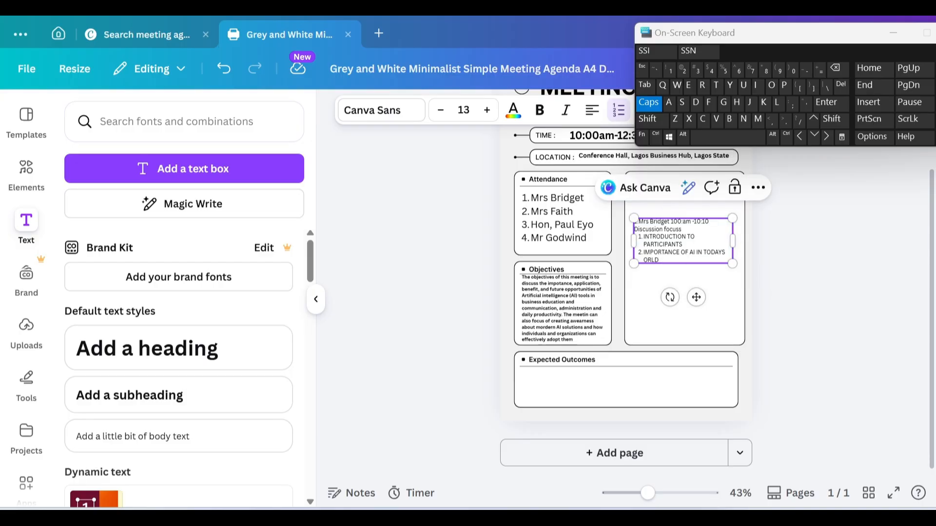
# Step: Select the whole speaker text block and nudge it with arrow keys to sit under the Discussion Topics heading
pyautogui.moveTo(643, 236); pyautogui.dragTo(680, 253)
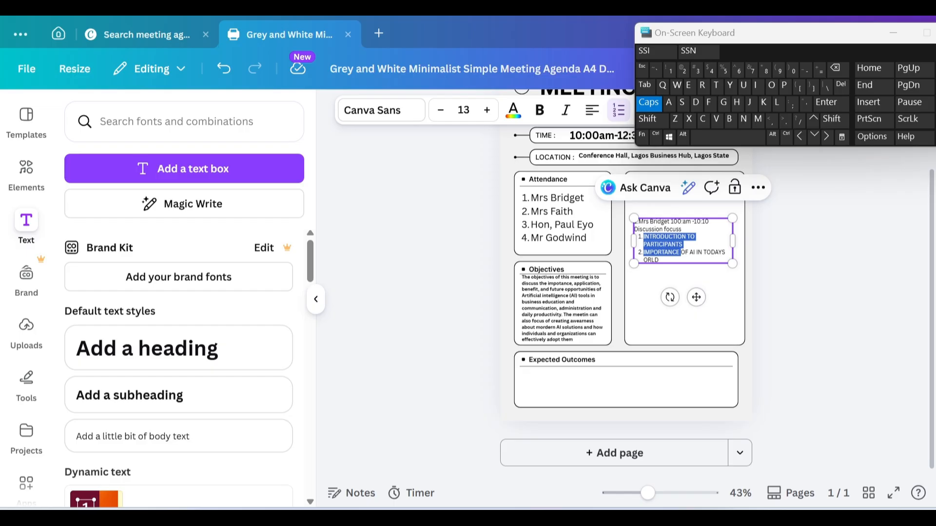
pyautogui.click(729, 281)
pyautogui.click(674, 239)
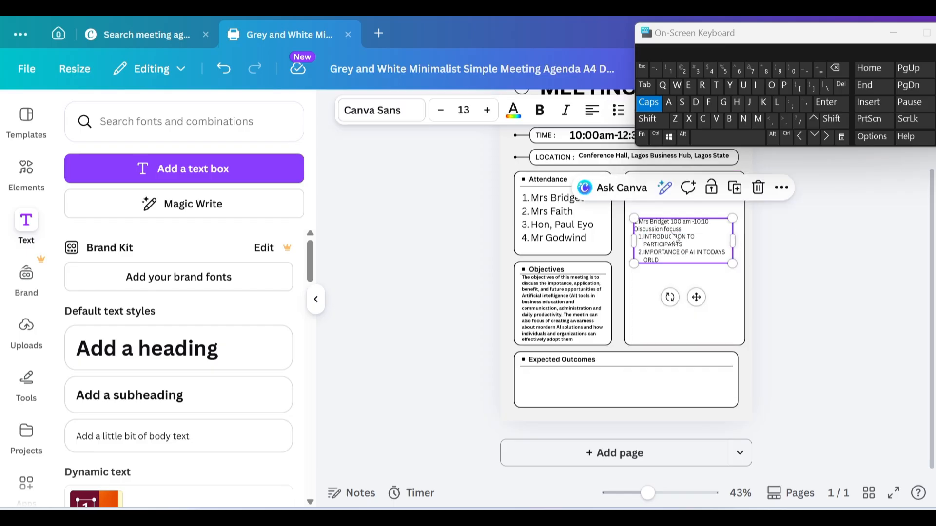
pyautogui.press('Up')
pyautogui.press('Up')
pyautogui.press('Up')
pyautogui.press('Up')
pyautogui.press('Up')
pyautogui.press('Up')
pyautogui.press('Up')
pyautogui.press('Up')
pyautogui.press('Up')
pyautogui.press('Up')
pyautogui.press('Up')
pyautogui.press('Up')
pyautogui.press('Up')
pyautogui.press('Up')
pyautogui.press('Up')
pyautogui.press('Up')
pyautogui.press('Up')
pyautogui.press('Up')
pyautogui.press('Up')
pyautogui.press('Up')
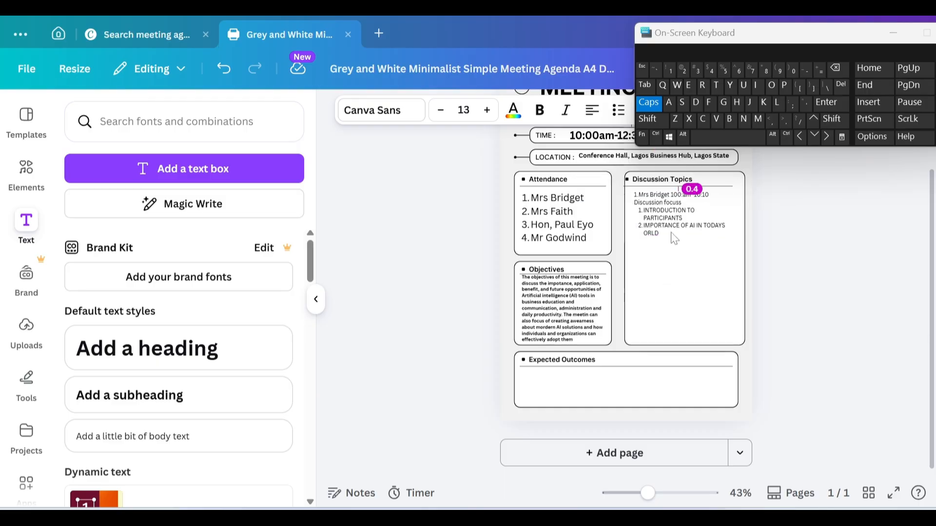
pyautogui.press('Up')
pyautogui.press('Up')
pyautogui.press('Up')
pyautogui.press('Up')
pyautogui.press('Up')
pyautogui.press('Up')
pyautogui.press('Up')
pyautogui.press('Up')
pyautogui.press('Up')
pyautogui.press('Up')
pyautogui.press('Up')
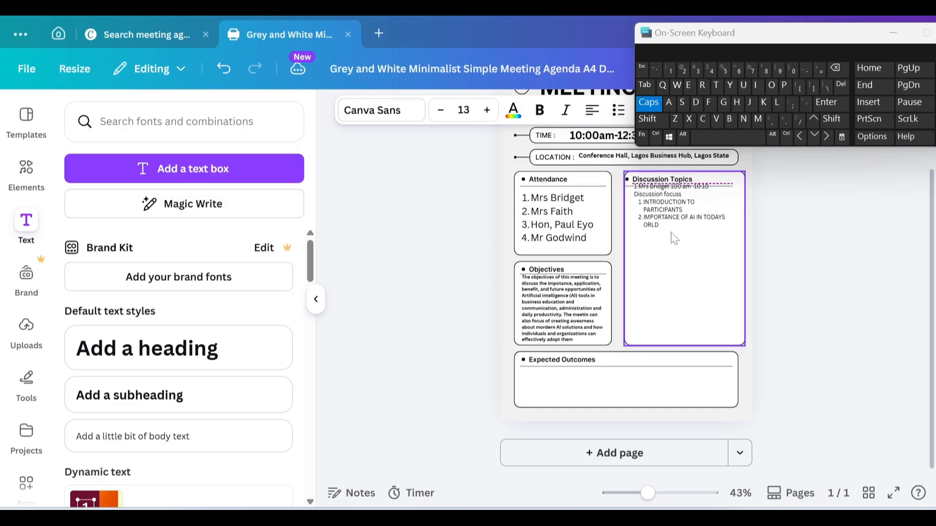
pyautogui.press('Down')
pyautogui.press('Down')
pyautogui.press('Down')
pyautogui.press('Down')
pyautogui.press('Down')
pyautogui.press('Down')
pyautogui.press('Down')
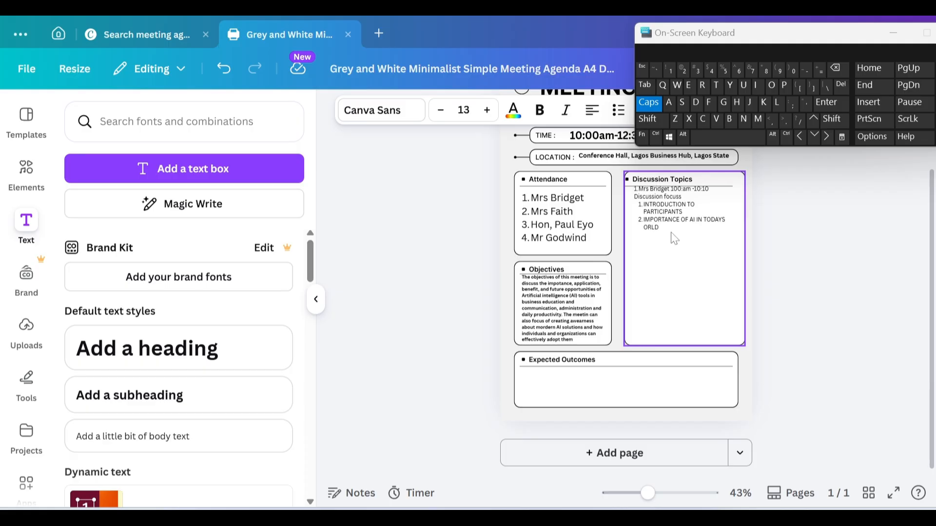
pyautogui.press('Down')
pyautogui.press('Down')
pyautogui.press('Down')
pyautogui.press('Down')
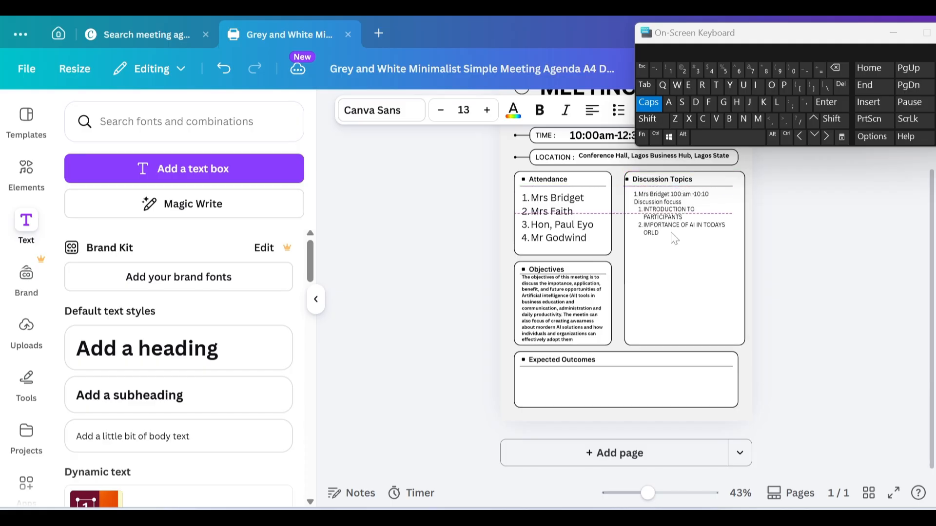
pyautogui.click(675, 239)
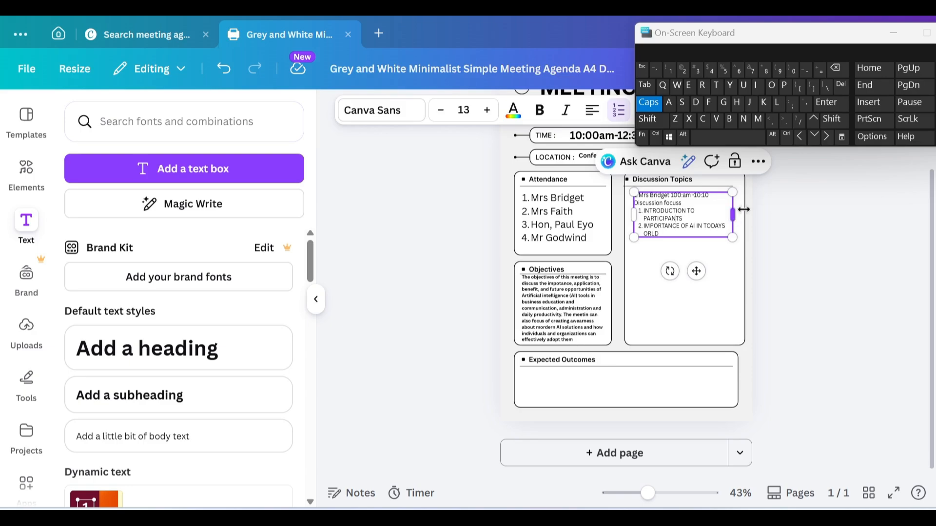
# Step: Widen the speaker block slightly to the right and bold all of its text
pyautogui.moveTo(743, 210); pyautogui.dragTo(756, 212)
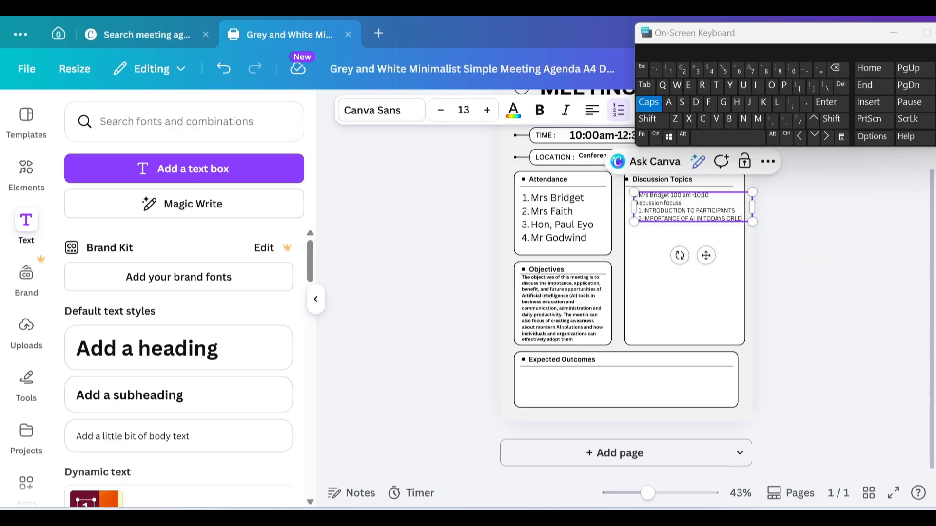
pyautogui.moveTo(742, 219); pyautogui.dragTo(629, 198)
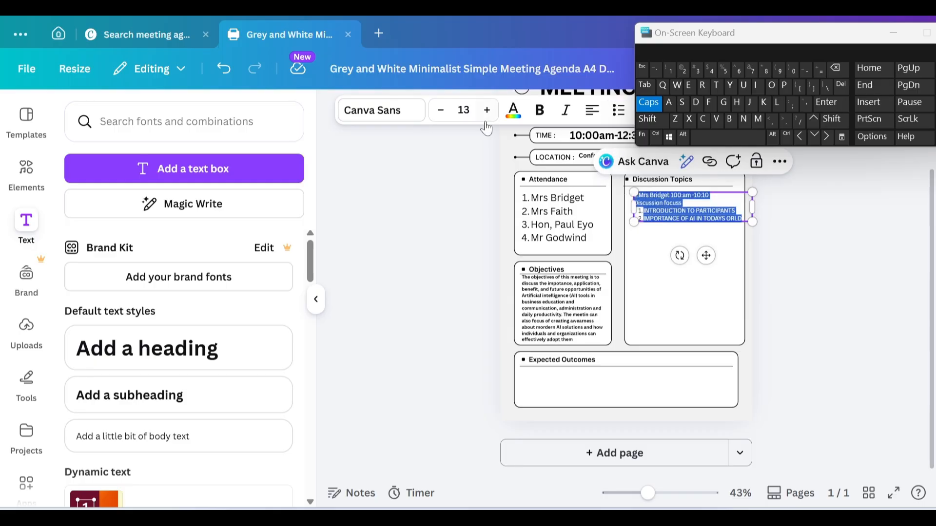
pyautogui.click(541, 111)
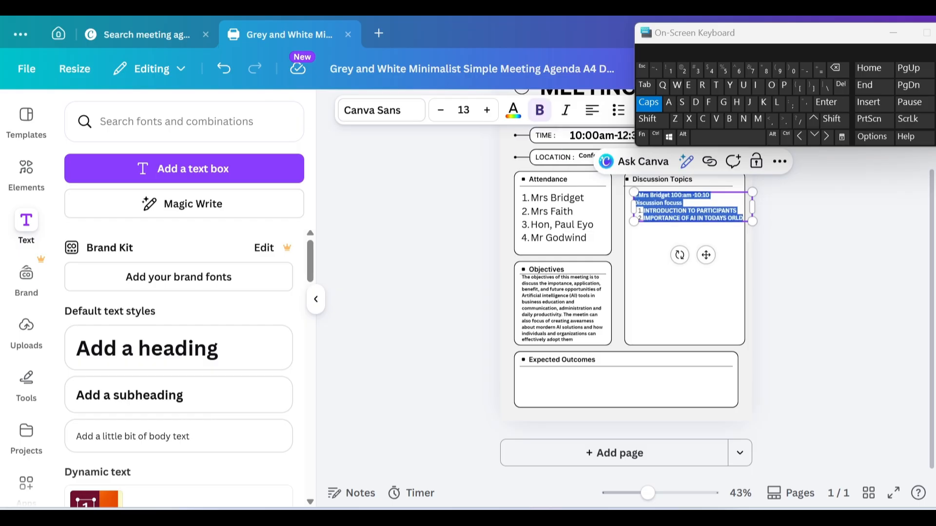
pyautogui.click(742, 219)
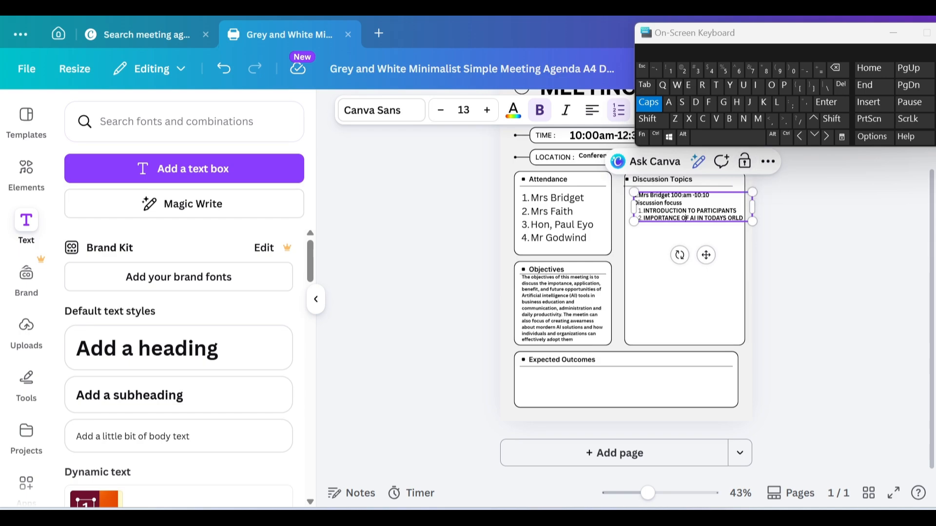
# Step: Duplicate the speaker's text block and drag the copy beneath the original
pyautogui.press('Up')
pyautogui.press('Up')
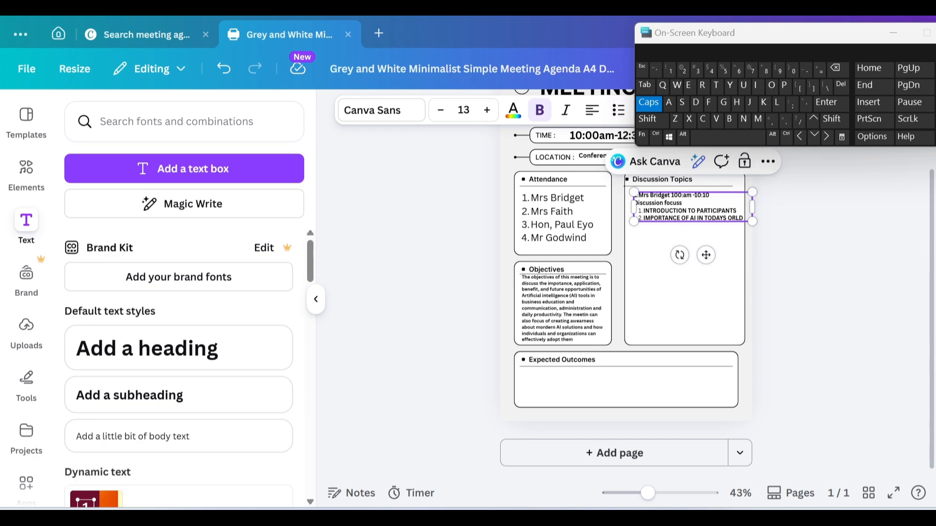
pyautogui.click(768, 162)
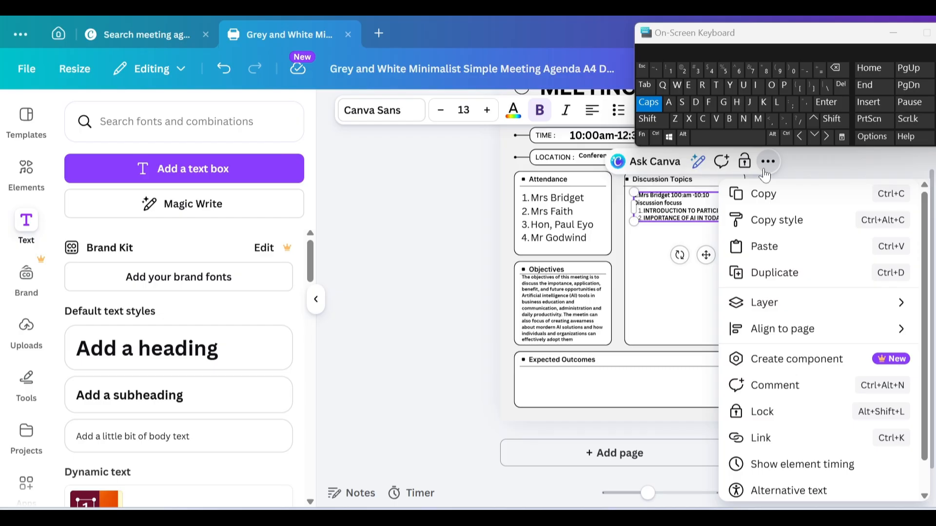
pyautogui.click(765, 273)
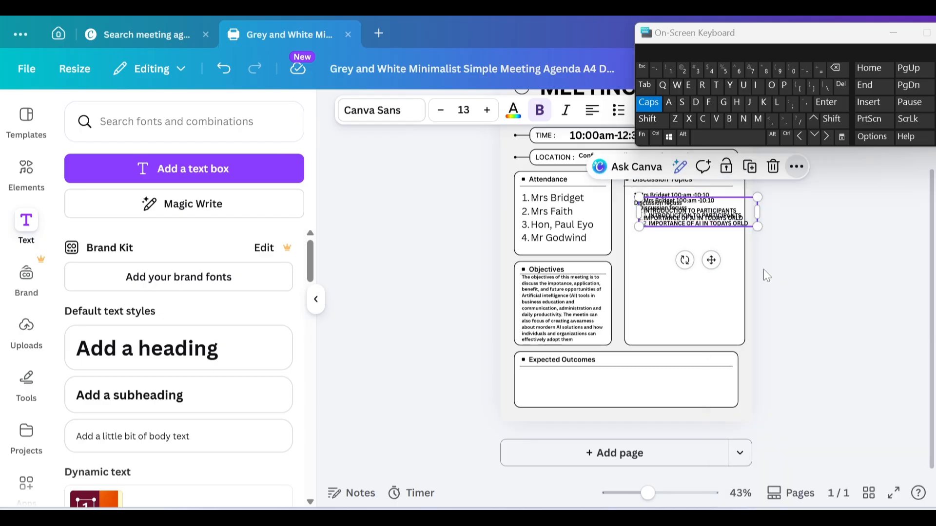
pyautogui.moveTo(717, 225); pyautogui.dragTo(705, 261)
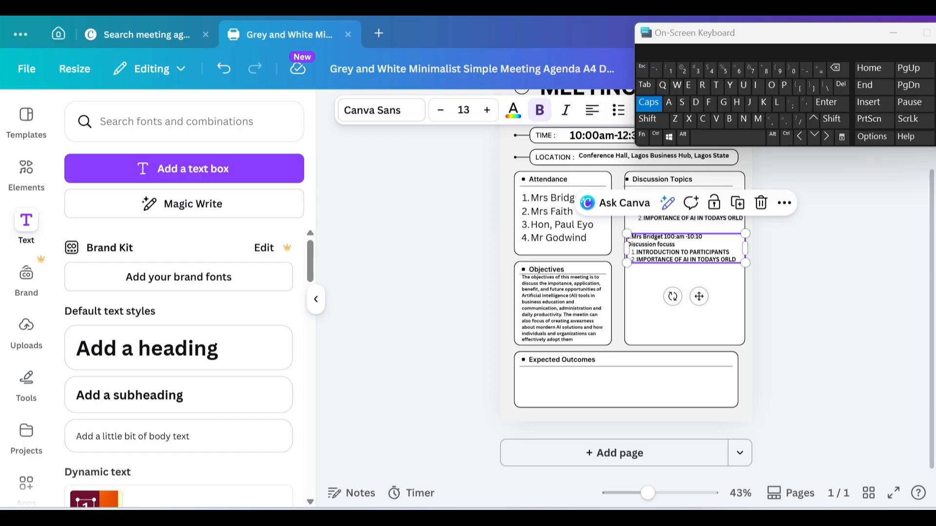
# Step: Replace the copied speaker name with the second attendee's name using the on-screen keyboard
pyautogui.press('BackSpace')
pyautogui.press('BackSpace')
pyautogui.press('BackSpace')
pyautogui.press('BackSpace')
pyautogui.press('BackSpace')
pyautogui.press('BackSpace')
pyautogui.press('BackSpace')
pyautogui.press('BackSpace')
pyautogui.press('BackSpace')
pyautogui.press('BackSpace')
pyautogui.press('BackSpace')
pyautogui.press('BackSpace')
pyautogui.press('BackSpace')
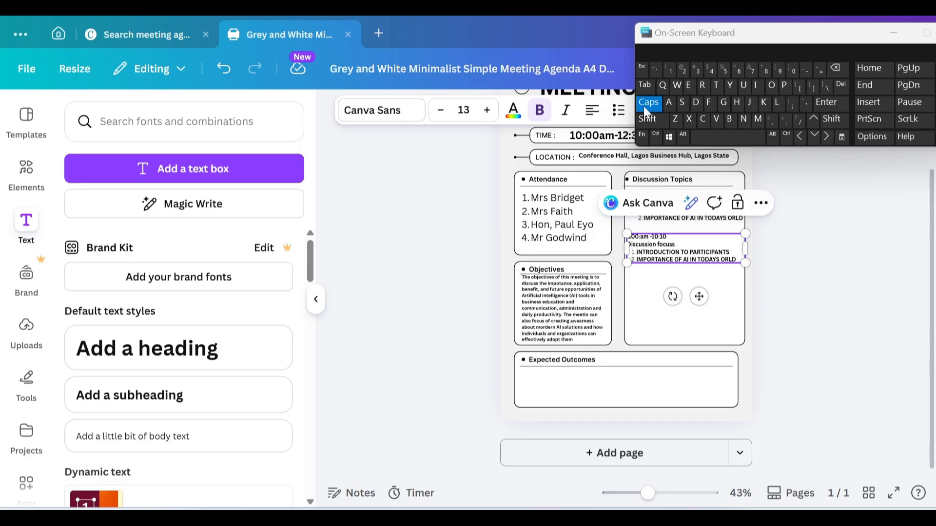
pyautogui.write('M')
pyautogui.click(643, 107)
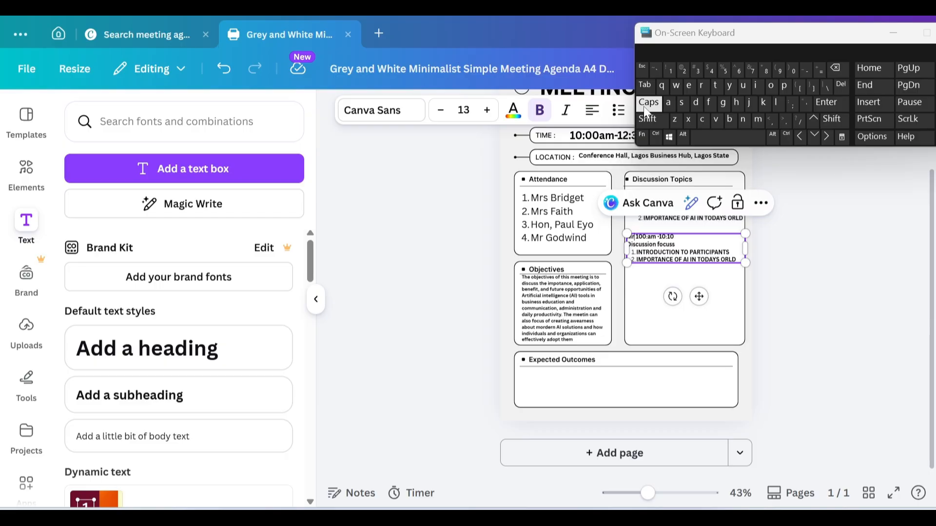
pyautogui.click(688, 107)
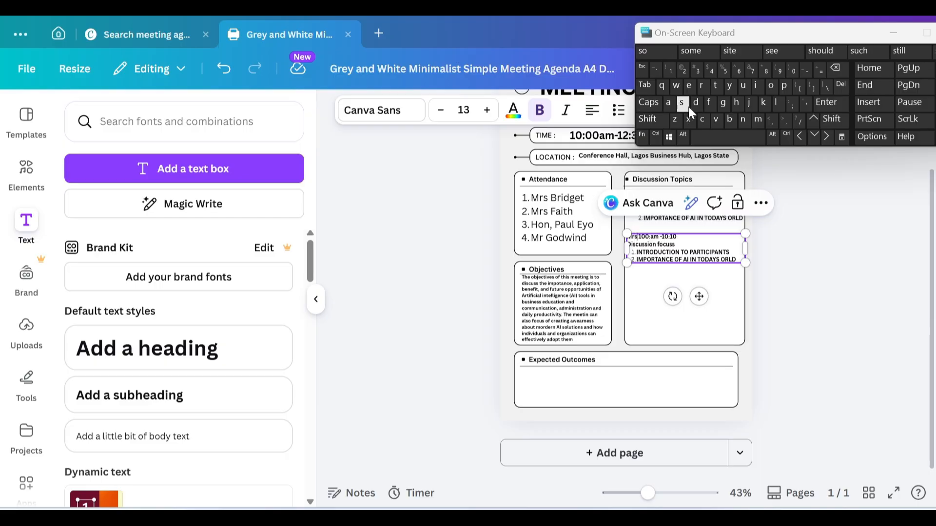
pyautogui.click(657, 102)
pyautogui.write('F')
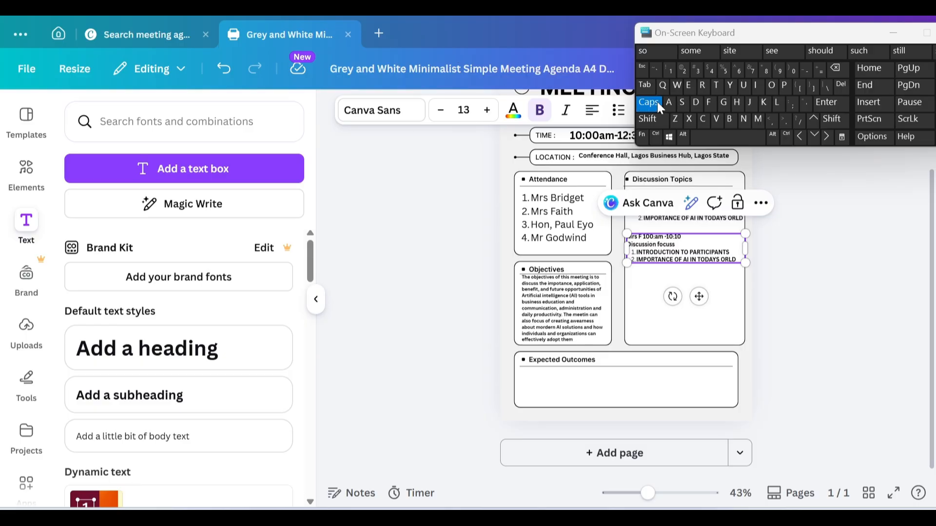
pyautogui.click(657, 101)
pyautogui.write('a')
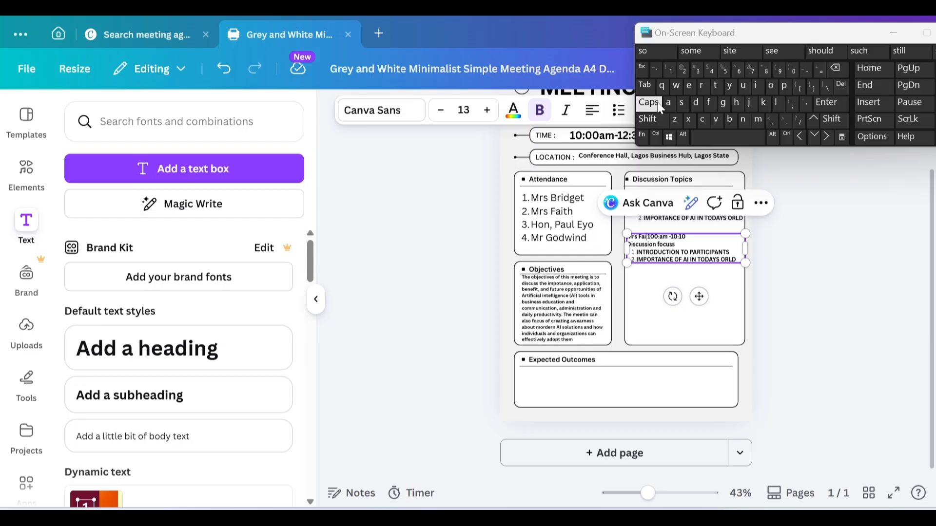
pyautogui.write('ith')
pyautogui.click(657, 102)
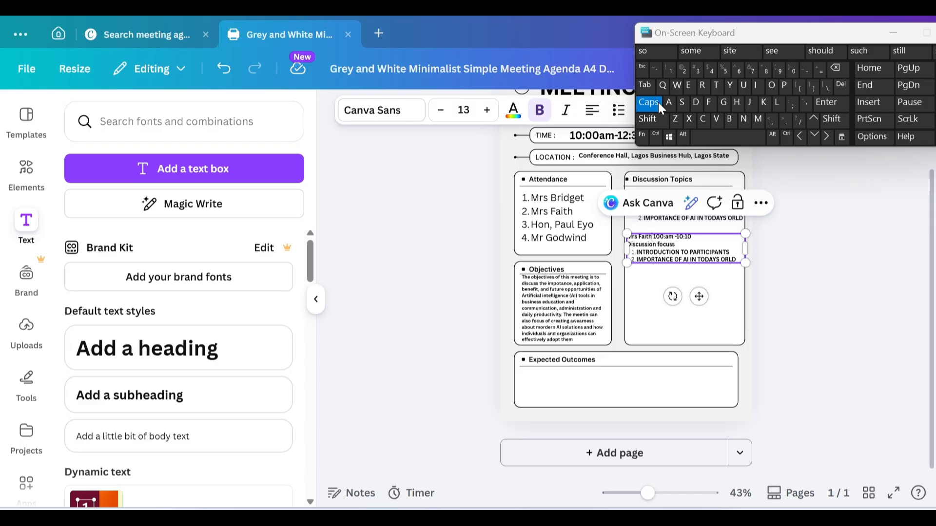
pyautogui.click(657, 102)
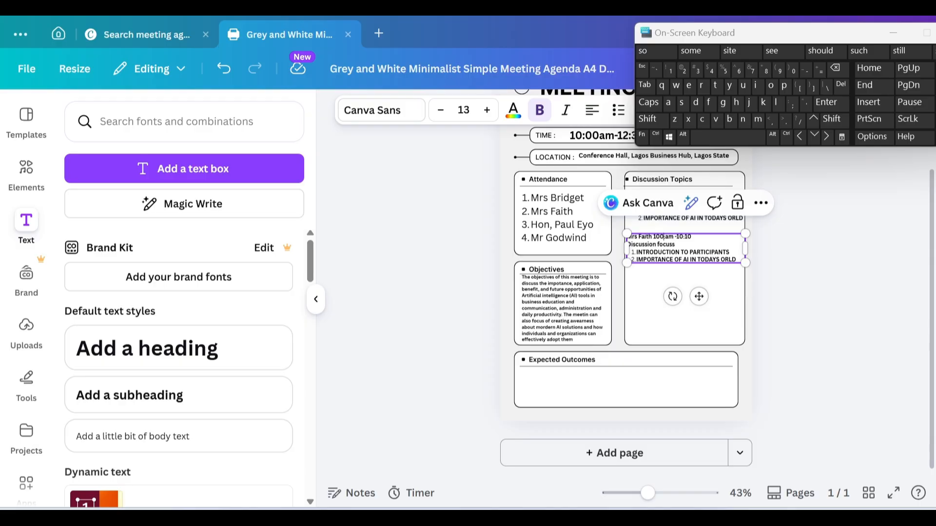
# Step: Fix the time slot to read 10am–10:30 by removing the extra 0
pyautogui.press('BackSpace')
pyautogui.write('10')
pyautogui.write('30')
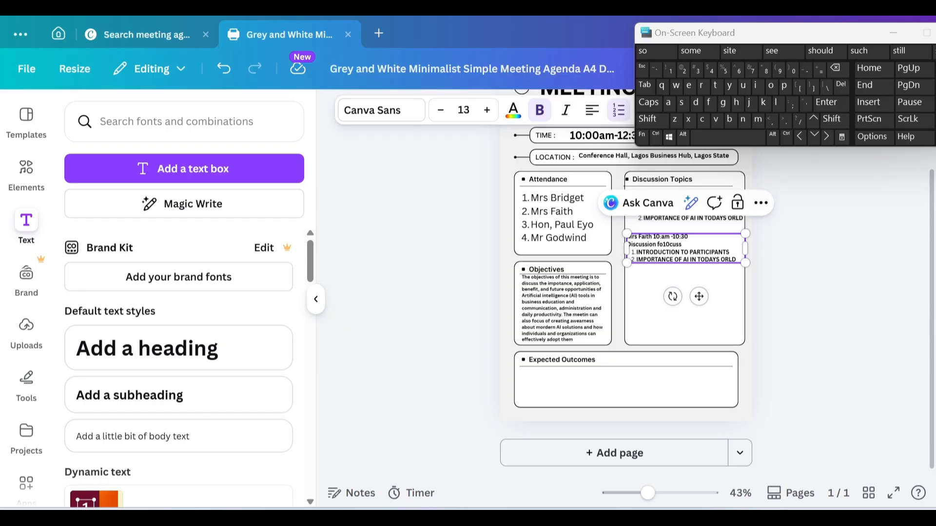
# Step: Make the first topic MEANING OF ARITIFICIAL INTELLIGENCE and restart the second topic as PO
pyautogui.press('BackSpace')
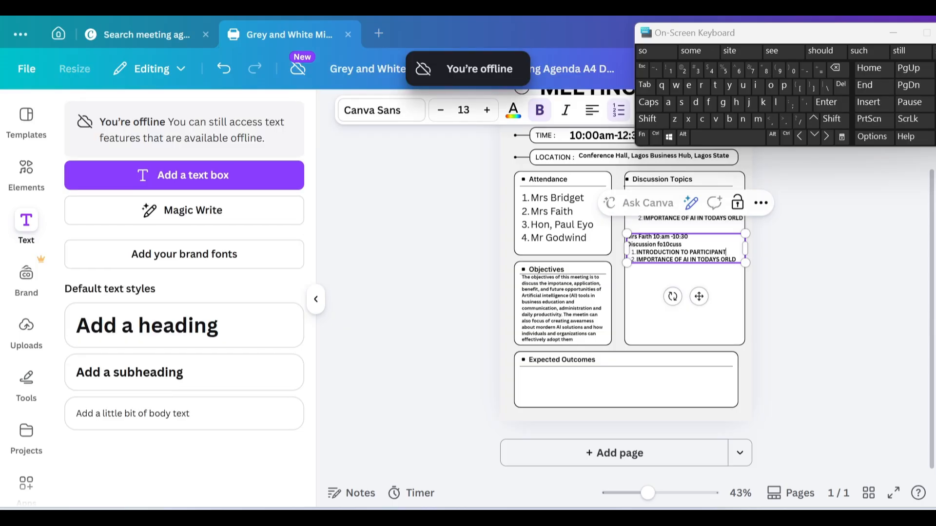
pyautogui.press('BackSpace')
pyautogui.press('BackSpace')
pyautogui.press('BackSpace')
pyautogui.press('BackSpace')
pyautogui.press('BackSpace')
pyautogui.press('BackSpace')
pyautogui.press('BackSpace')
pyautogui.press('BackSpace')
pyautogui.press('BackSpace')
pyautogui.press('BackSpace')
pyautogui.press('BackSpace')
pyautogui.press('BackSpace')
pyautogui.press('BackSpace')
pyautogui.press('BackSpace')
pyautogui.press('BackSpace')
pyautogui.press('BackSpace')
pyautogui.press('BackSpace')
pyautogui.press('BackSpace')
pyautogui.press('BackSpace')
pyautogui.press('BackSpace')
pyautogui.press('BackSpace')
pyautogui.press('BackSpace')
pyautogui.press('BackSpace')
pyautogui.press('BackSpace')
pyautogui.press('BackSpace')
pyautogui.press('BackSpace')
pyautogui.press('BackSpace')
pyautogui.press('BackSpace')
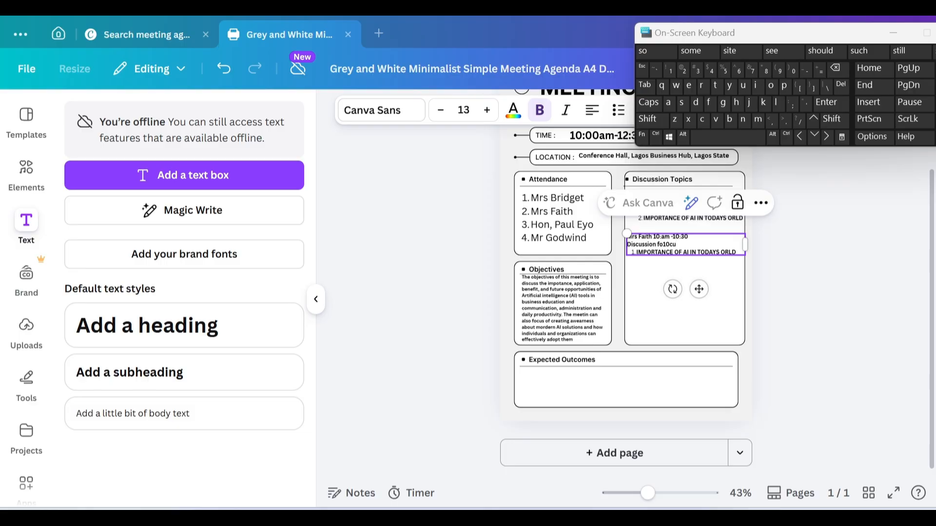
pyautogui.write('ss')
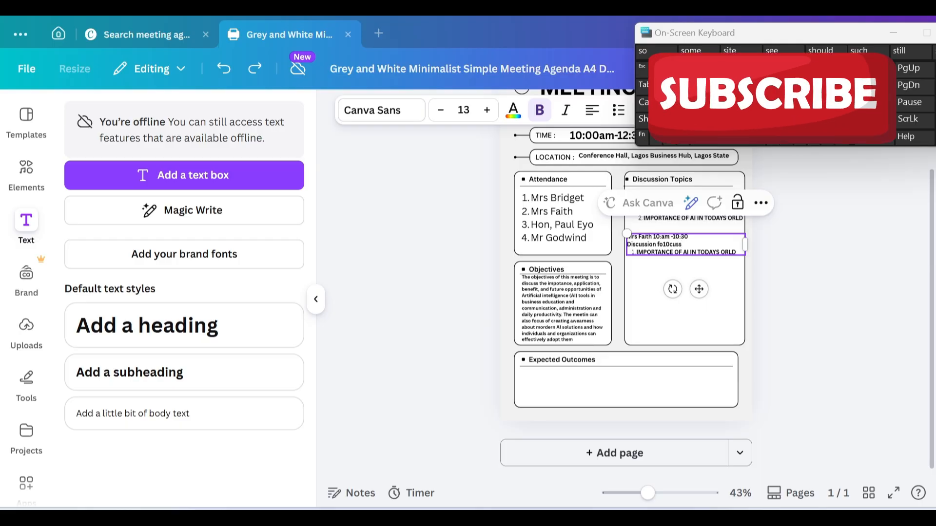
pyautogui.write('INTRODUCTION TO PARTI')
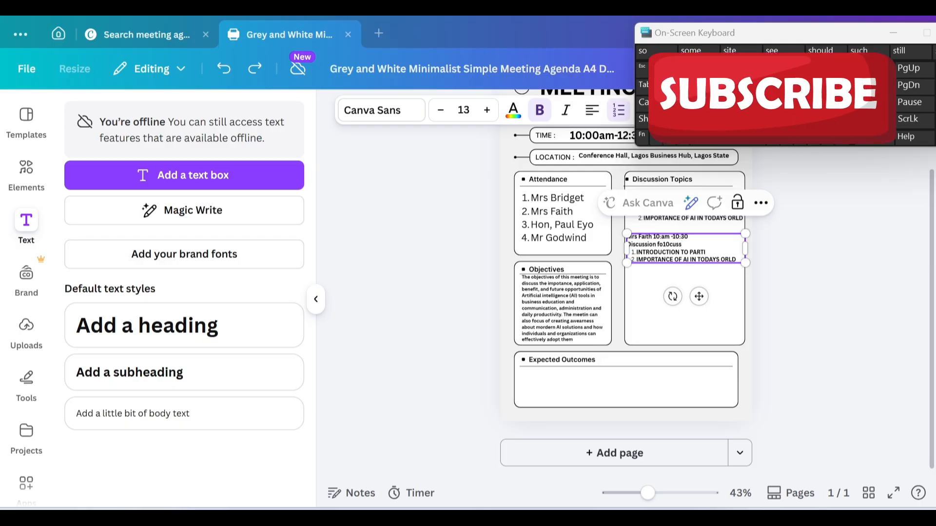
pyautogui.press('BackSpace')
pyautogui.press('BackSpace')
pyautogui.press('BackSpace')
pyautogui.press('BackSpace')
pyautogui.press('BackSpace')
pyautogui.press('BackSpace')
pyautogui.press('BackSpace')
pyautogui.press('BackSpace')
pyautogui.press('BackSpace')
pyautogui.press('BackSpace')
pyautogui.press('BackSpace')
pyautogui.press('BackSpace')
pyautogui.press('BackSpace')
pyautogui.press('BackSpace')
pyautogui.press('BackSpace')
pyautogui.press('BackSpace')
pyautogui.press('BackSpace')
pyautogui.press('BackSpace')
pyautogui.press('BackSpace')
pyautogui.press('BackSpace')
pyautogui.click(646, 104)
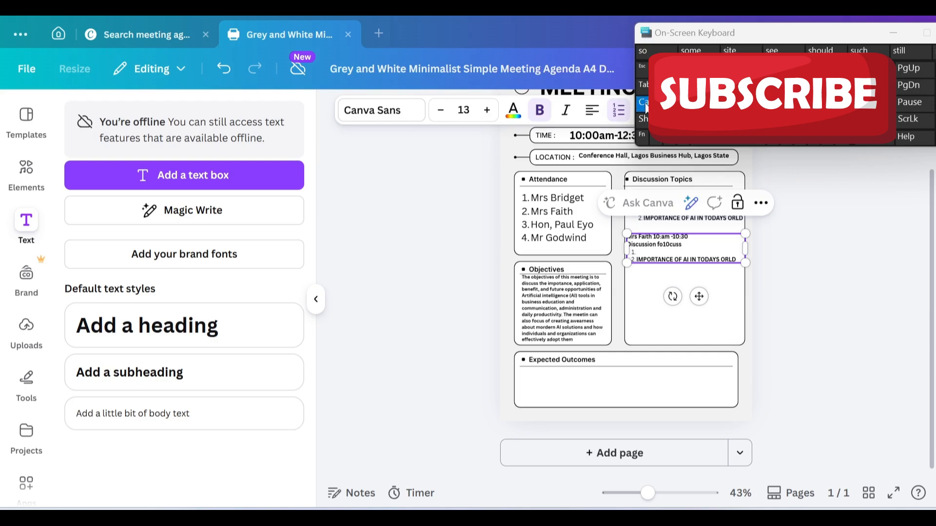
pyautogui.write('MEANING OF ARIT')
pyautogui.write('IFICIAL INTELLIGE')
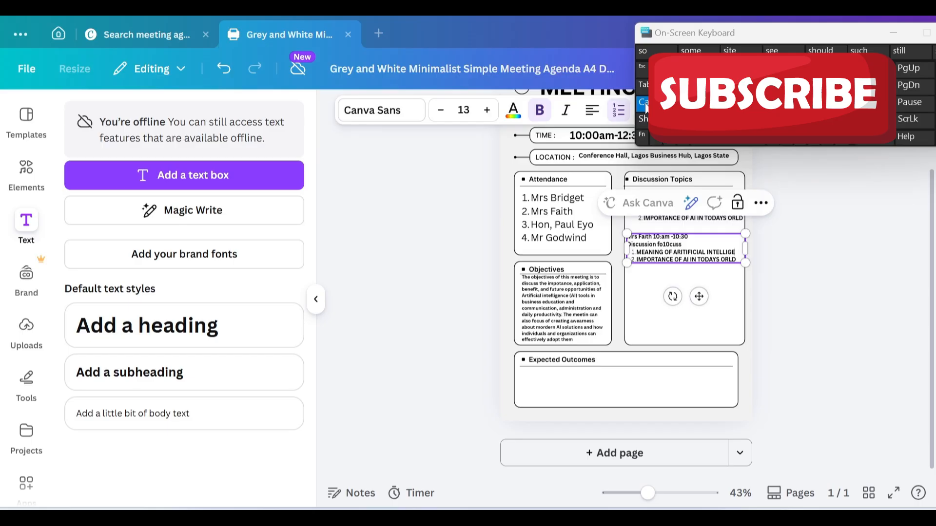
pyautogui.write('NCE')
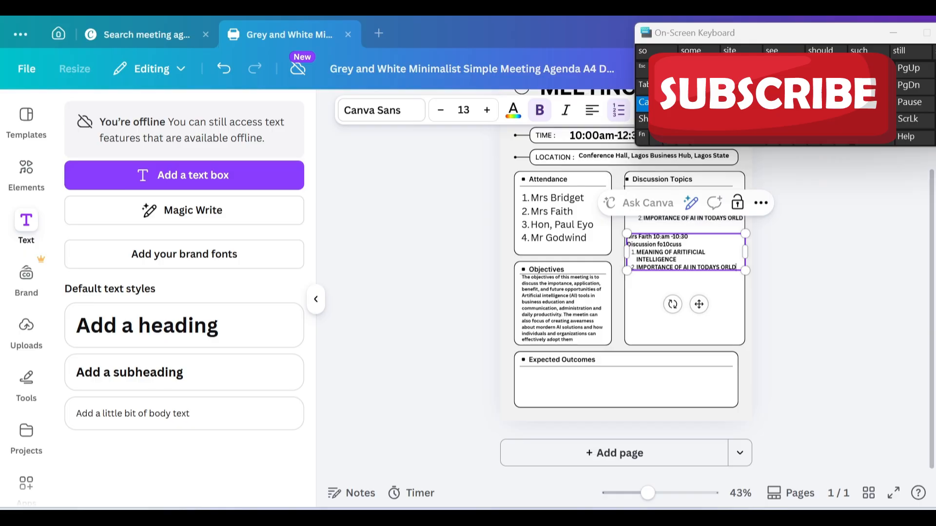
pyautogui.press('BackSpace')
pyautogui.press('BackSpace')
pyautogui.press('BackSpace')
pyautogui.press('BackSpace')
pyautogui.press('BackSpace')
pyautogui.press('BackSpace')
pyautogui.press('BackSpace')
pyautogui.press('BackSpace')
pyautogui.press('BackSpace')
pyautogui.press('BackSpace')
pyautogui.press('BackSpace')
pyautogui.press('BackSpace')
pyautogui.press('BackSpace')
pyautogui.press('BackSpace')
pyautogui.press('BackSpace')
pyautogui.press('BackSpace')
pyautogui.press('BackSpace')
pyautogui.press('BackSpace')
pyautogui.press('BackSpace')
pyautogui.press('BackSpace')
pyautogui.press('BackSpace')
pyautogui.press('BackSpace')
pyautogui.press('BackSpace')
pyautogui.press('BackSpace')
pyautogui.press('BackSpace')
pyautogui.press('BackSpace')
pyautogui.press('BackSpace')
pyautogui.press('BackSpace')
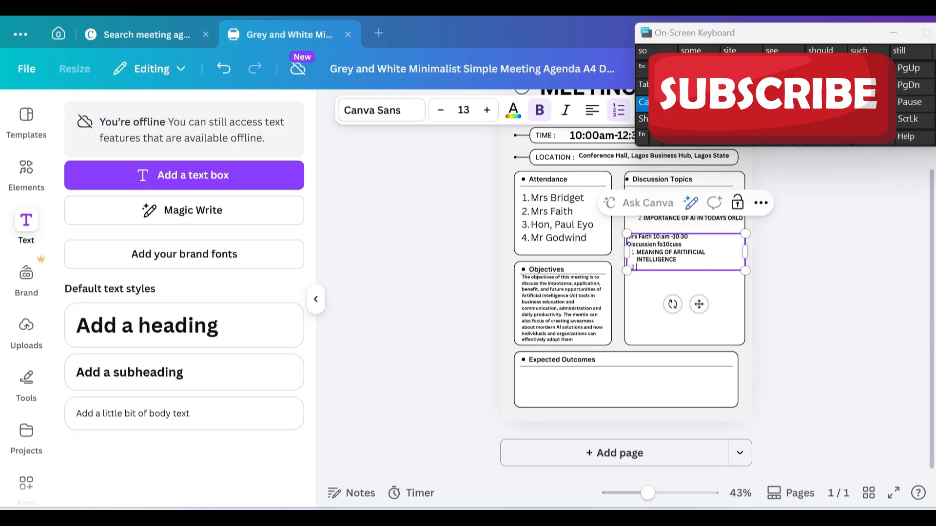
pyautogui.write('PO')
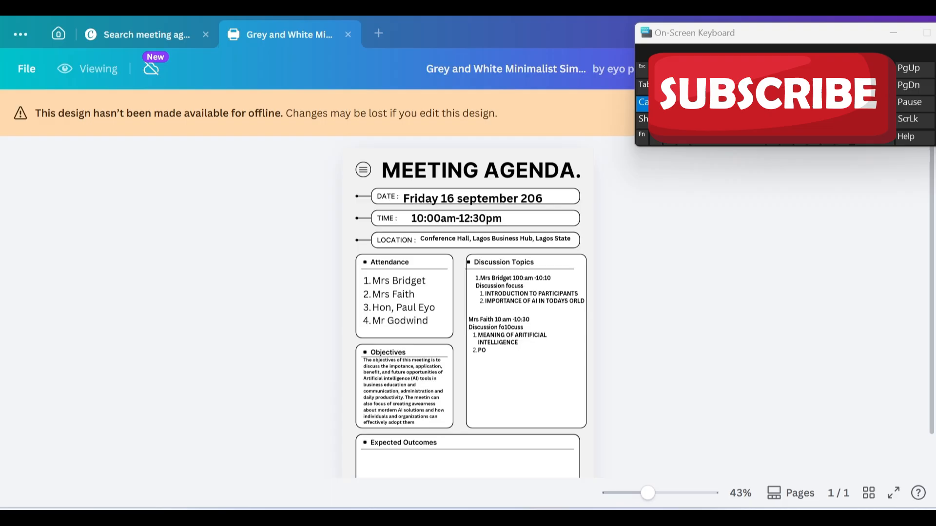
# Step: Connect to the Infinix HOT 40i Wi-Fi network from Quick Settings, then return to Canva
pyautogui.click(828, 521)
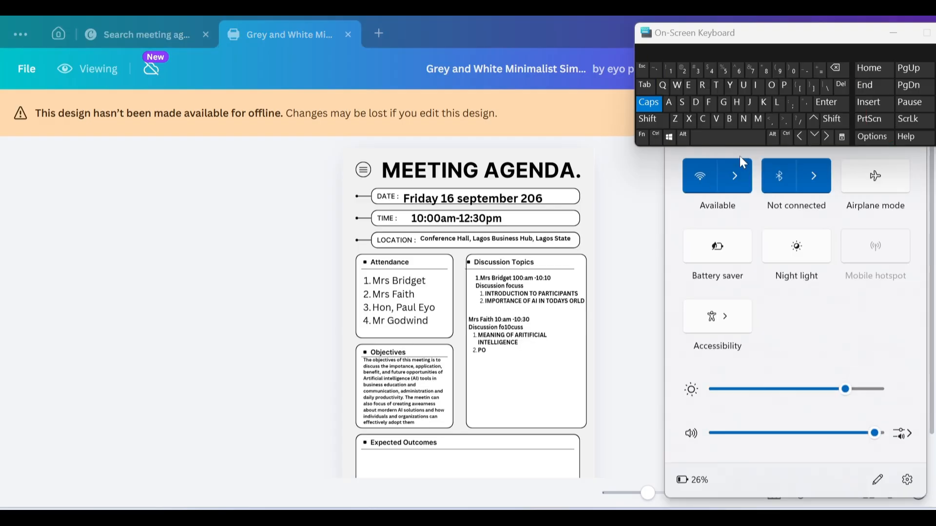
pyautogui.click(743, 174)
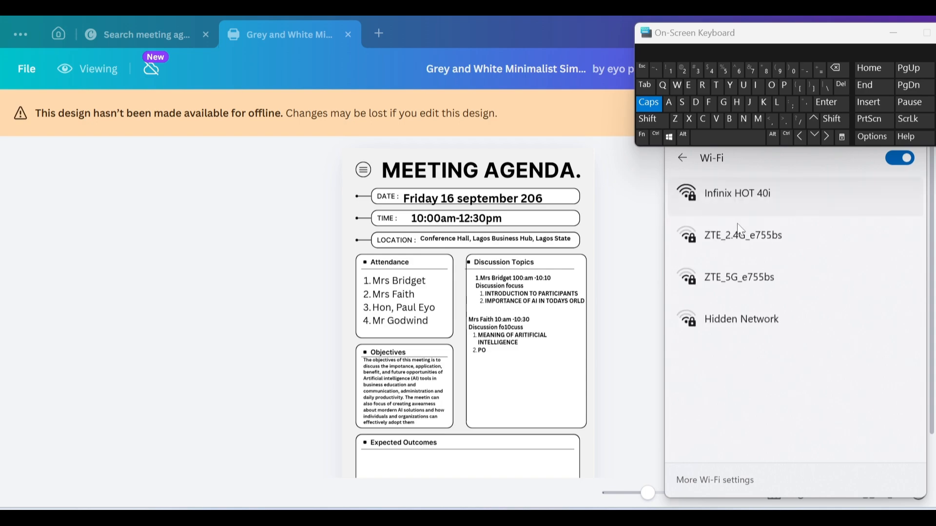
pyautogui.click(744, 192)
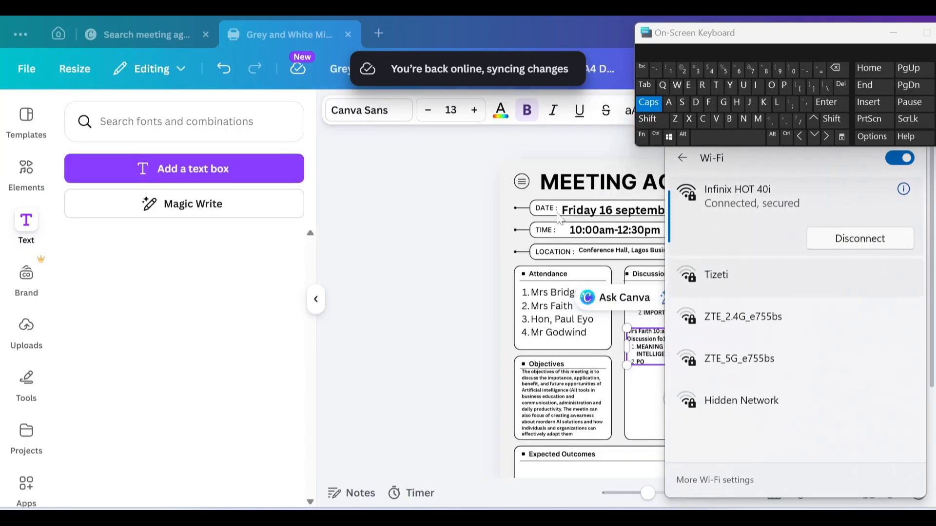
pyautogui.click(651, 366)
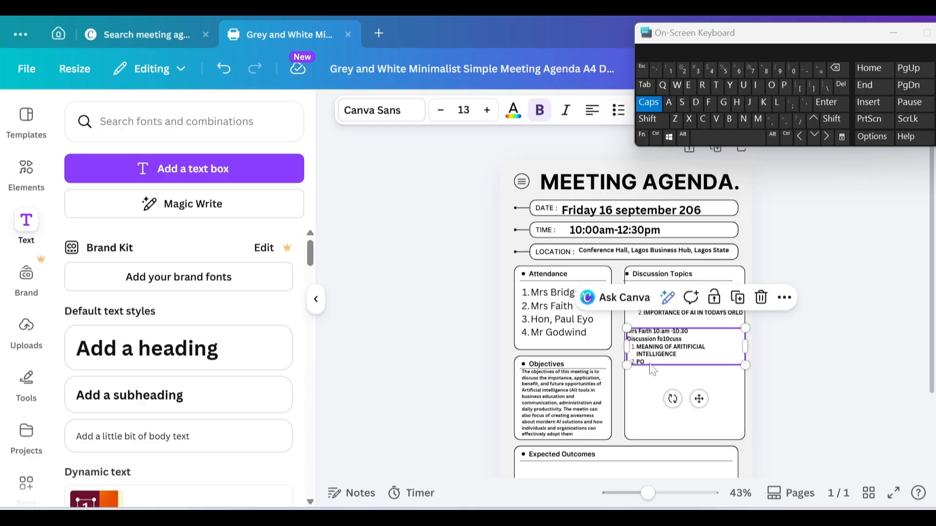
# Step: Complete the second topic so it reads POPULAR AI TOOLS USE GLOBALLY
pyautogui.click(650, 366)
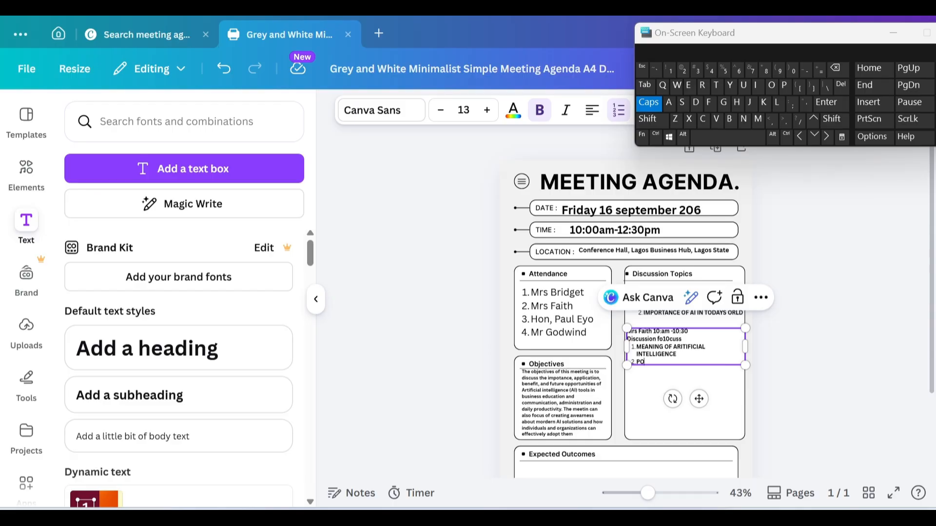
pyautogui.write('PULAR AI TOOL')
pyautogui.click(684, 103)
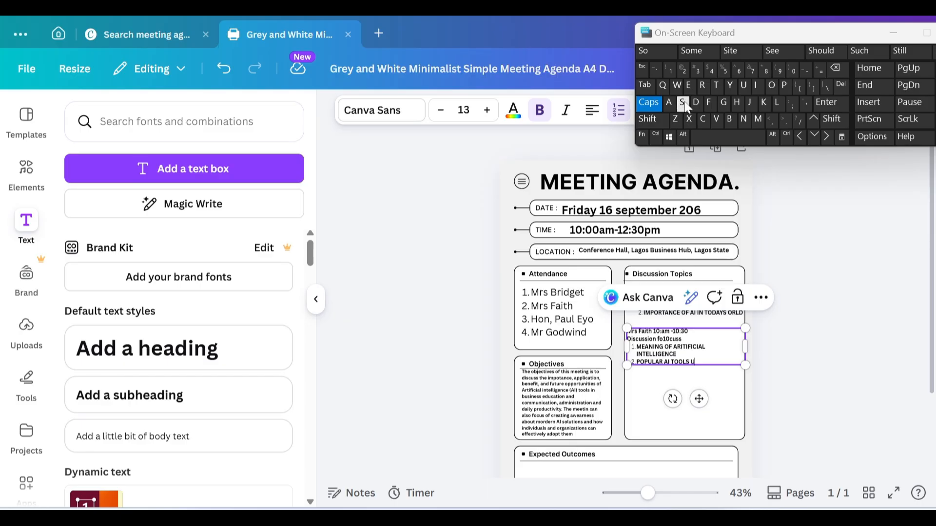
pyautogui.click(686, 103)
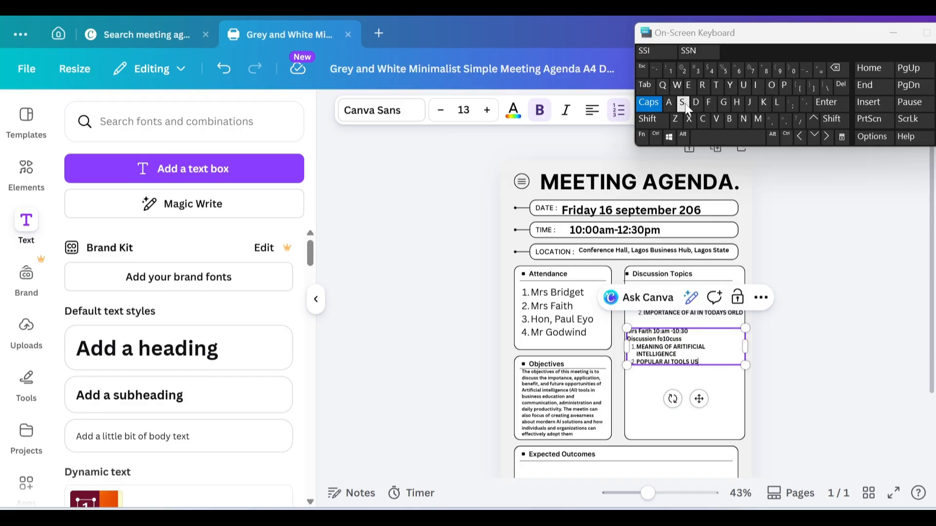
pyautogui.write('E GLOBALLY')
# Step: Drag the second speaker's block up to sit snugly beneath the first entry
pyautogui.click(669, 339)
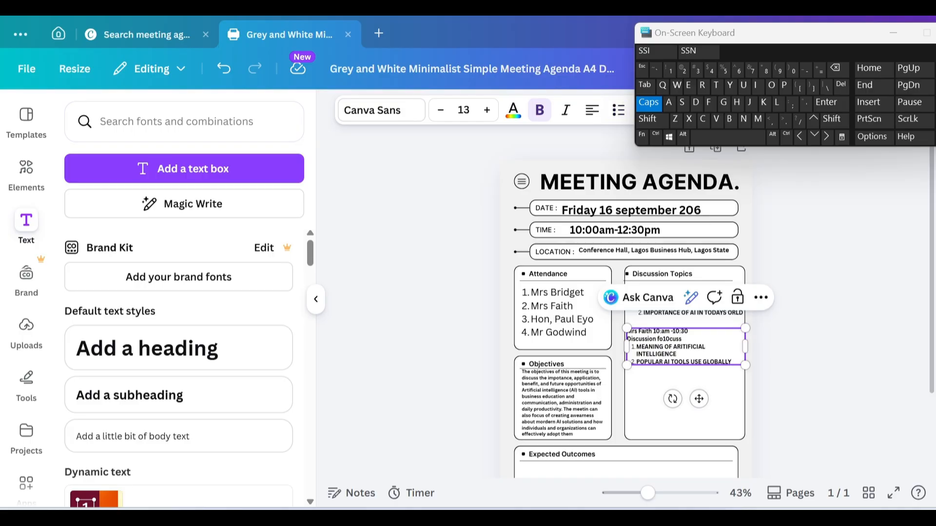
pyautogui.click(648, 392)
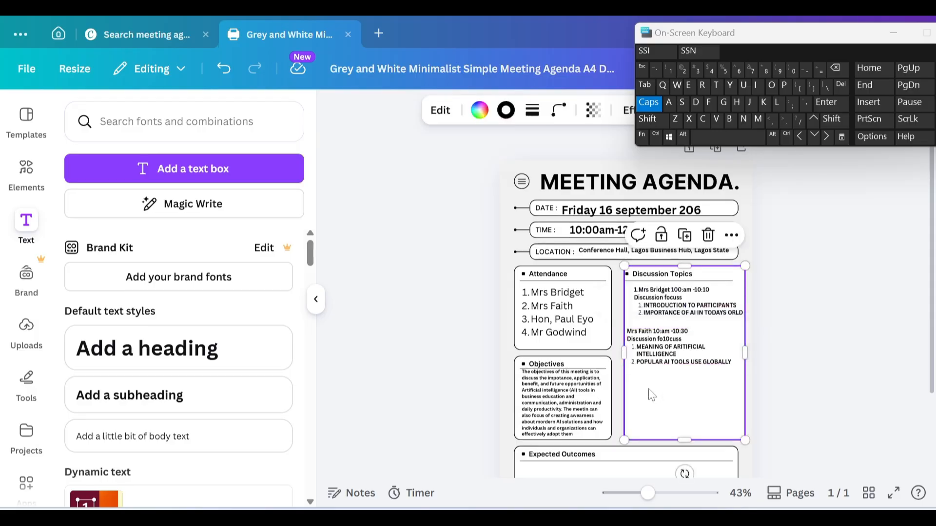
pyautogui.click(654, 365)
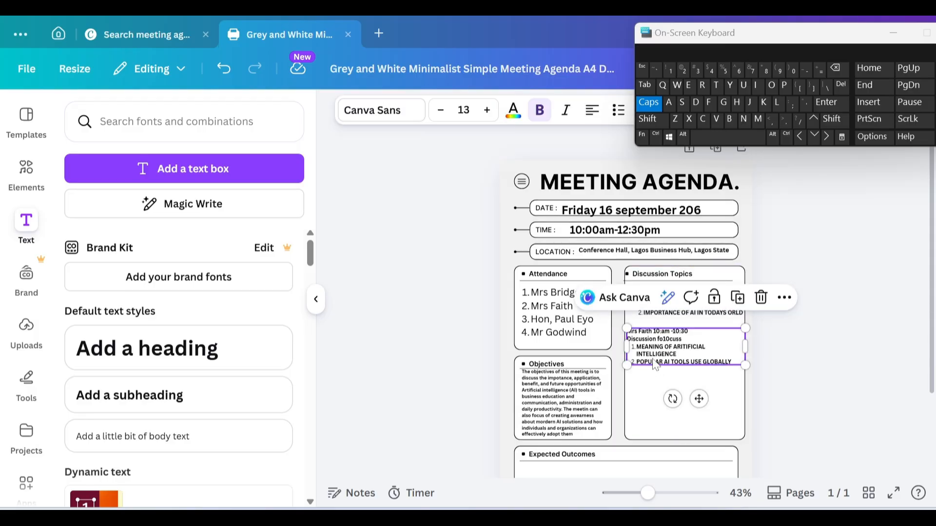
pyautogui.moveTo(654, 366); pyautogui.dragTo(654, 348)
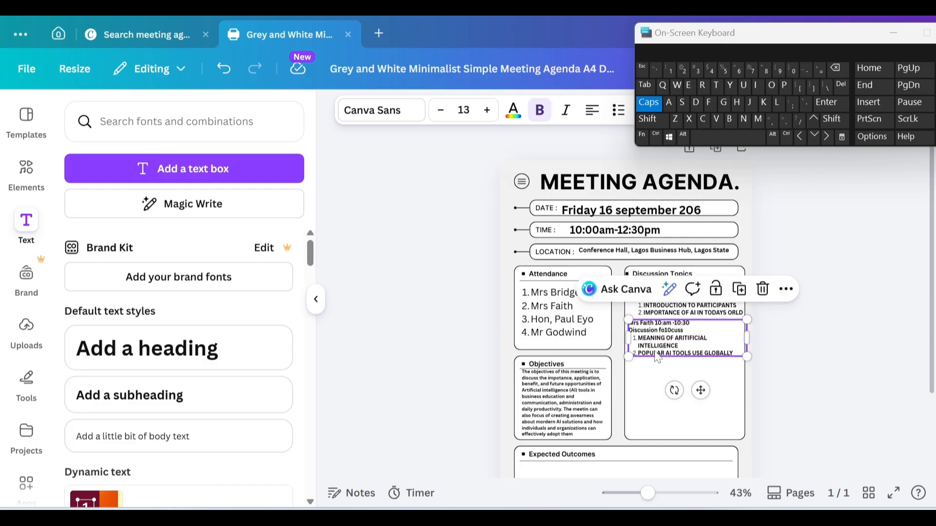
pyautogui.click(740, 384)
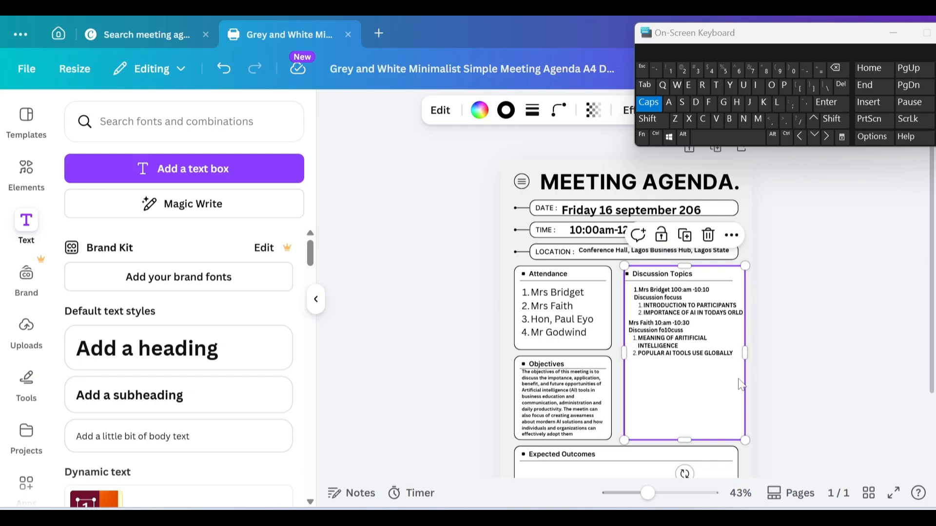
pyautogui.click(680, 358)
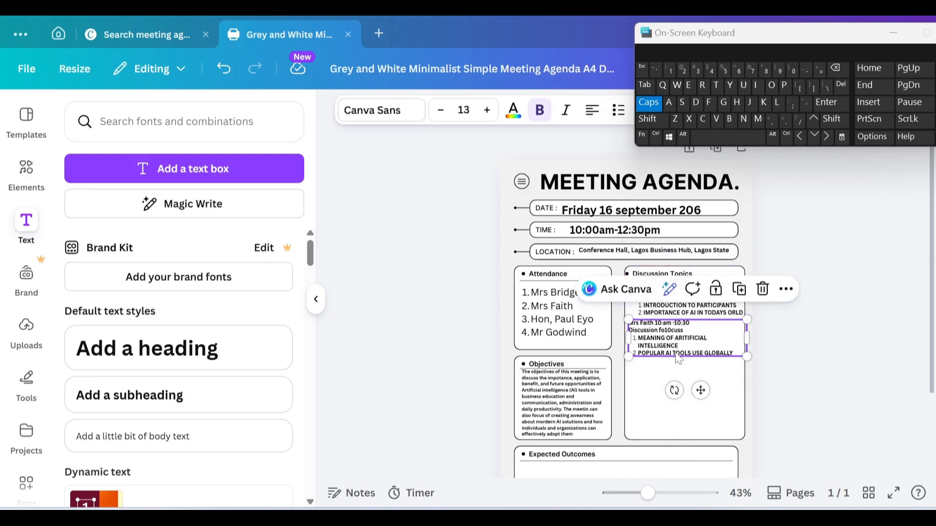
# Step: Duplicate the second speaker's block and place the copy below it as the third entry
pyautogui.click(739, 289)
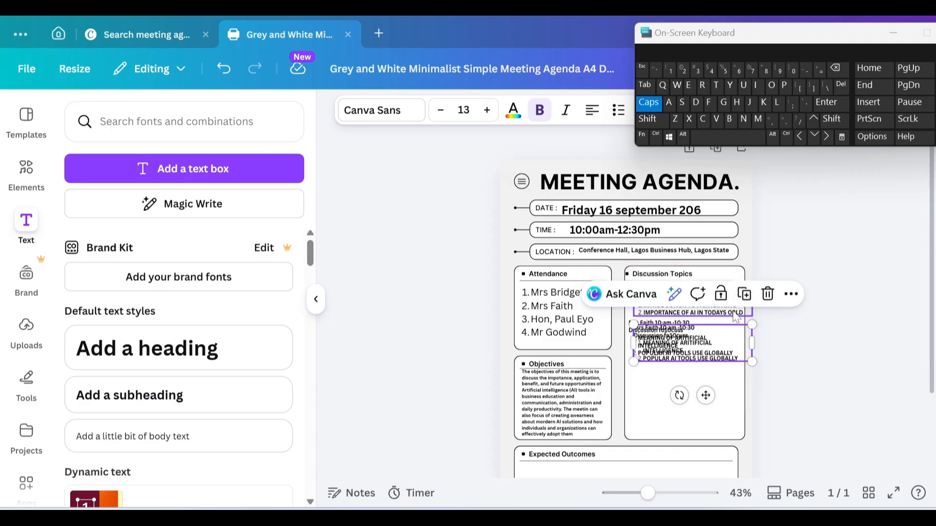
pyautogui.moveTo(700, 344); pyautogui.dragTo(690, 373)
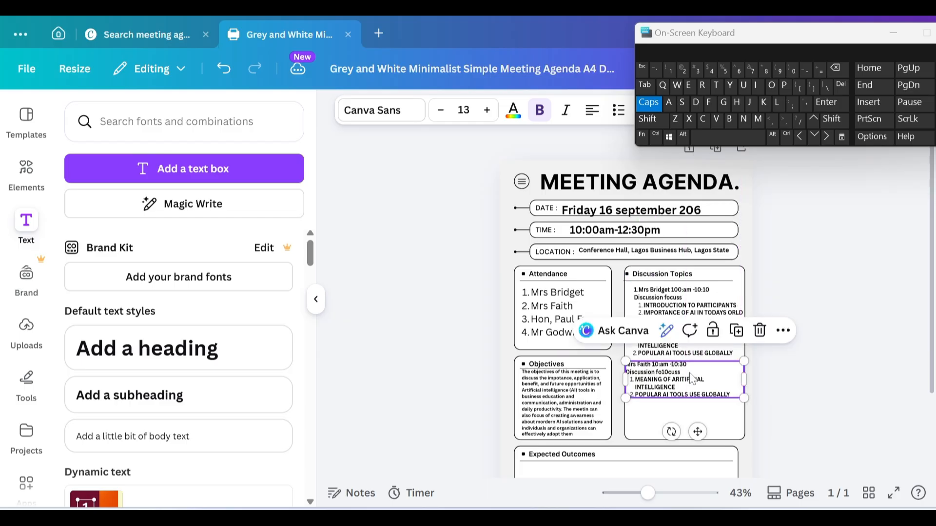
pyautogui.click(653, 369)
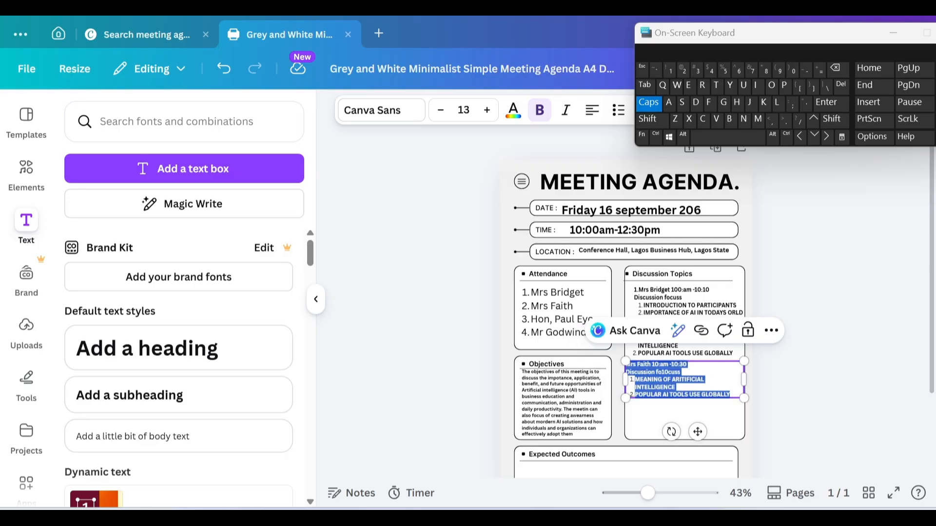
pyautogui.click(652, 365)
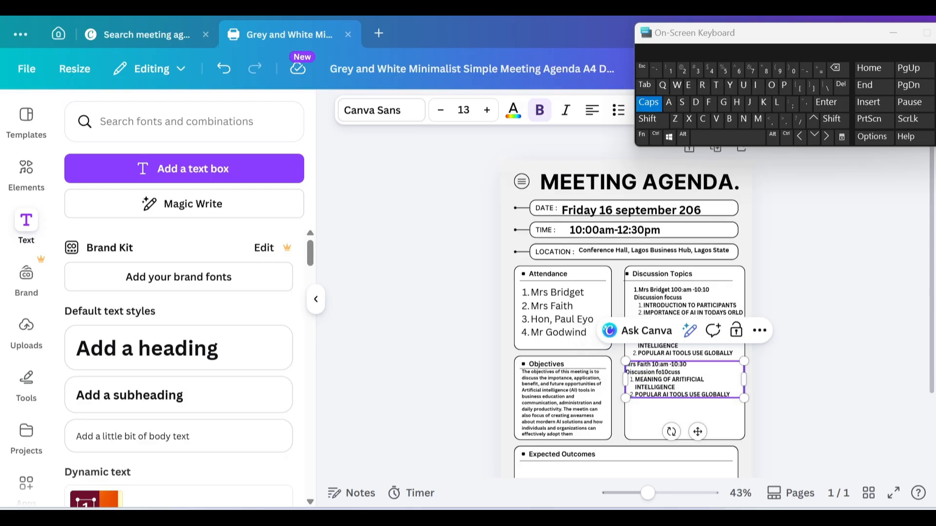
# Step: Replace the copied speaker name with the third attendee's name via the on-screen keyboard
pyautogui.press('BackSpace')
pyautogui.press('BackSpace')
pyautogui.press('BackSpace')
pyautogui.press('BackSpace')
pyautogui.press('BackSpace')
pyautogui.press('BackSpace')
pyautogui.press('BackSpace')
pyautogui.press('BackSpace')
pyautogui.press('BackSpace')
pyautogui.write('H')
pyautogui.click(647, 110)
pyautogui.write('on')
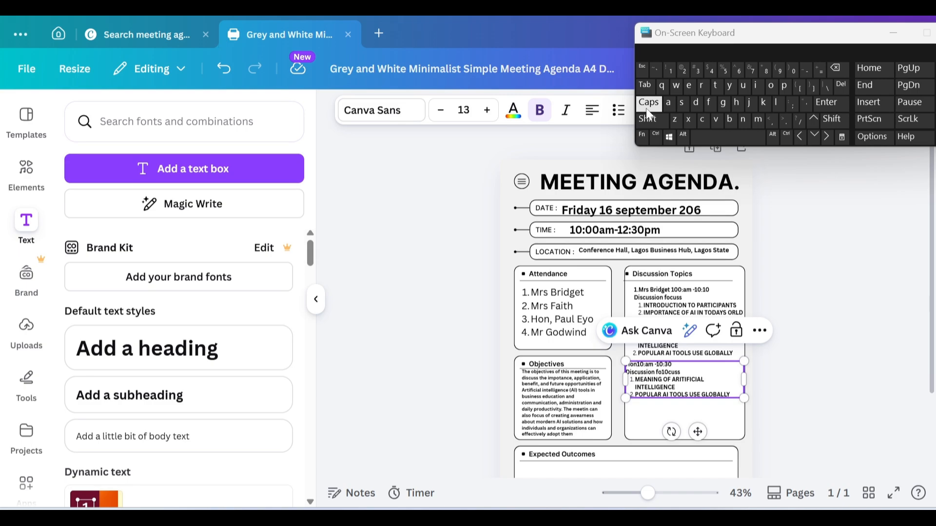
pyautogui.click(646, 108)
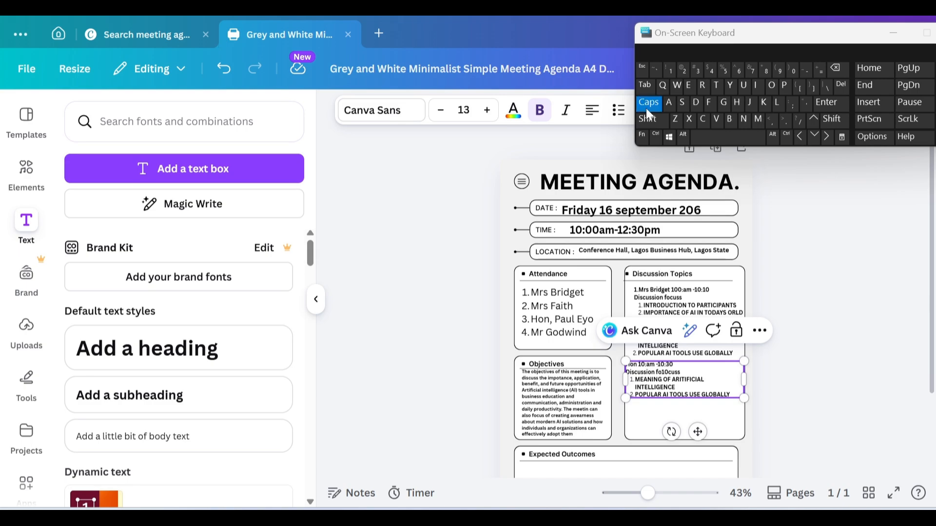
pyautogui.write('PA')
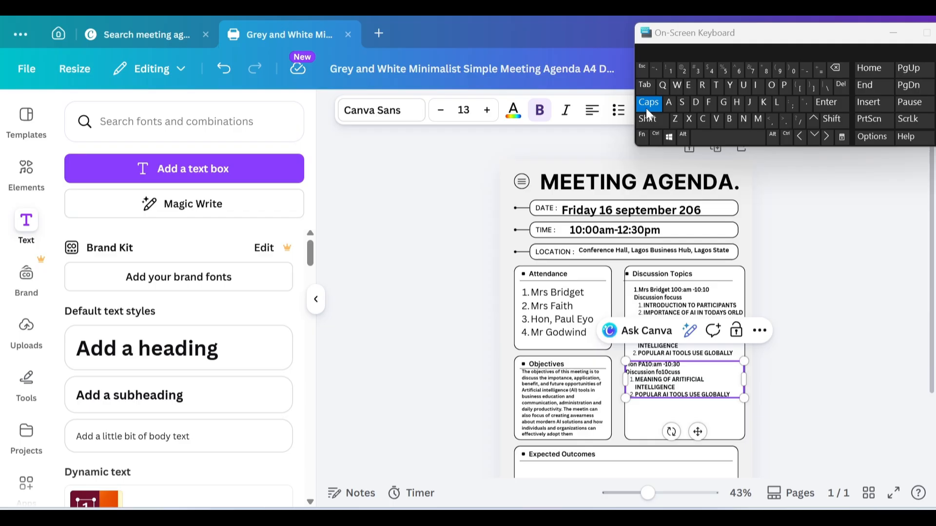
pyautogui.press('BackSpace')
pyautogui.click(645, 108)
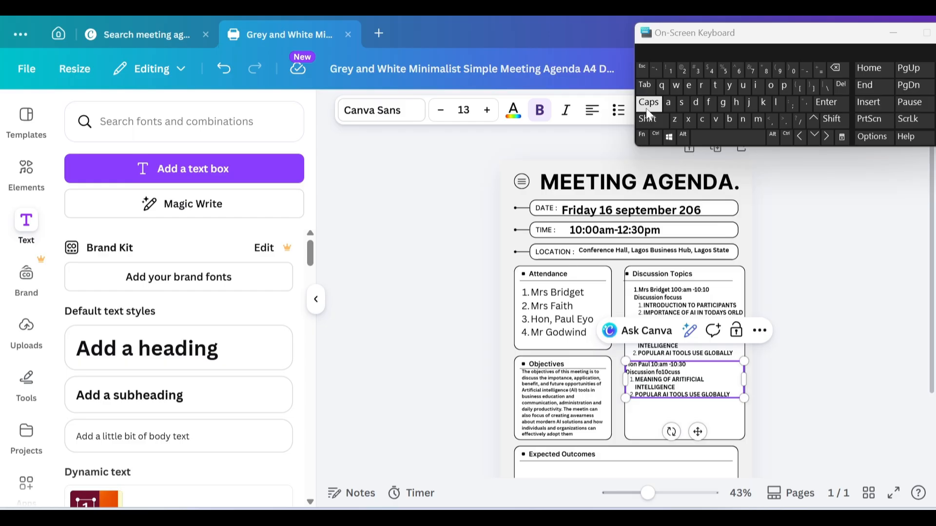
pyautogui.click(645, 108)
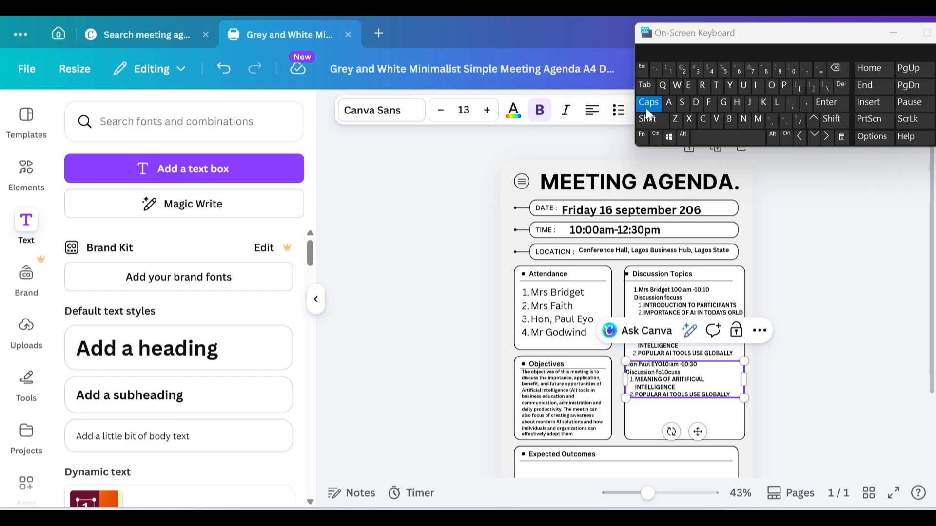
# Step: Change the third entry's time to 10:30am -11:00AM and partly erase its copied first topic
pyautogui.write('30')
pyautogui.press('BackSpace')
pyautogui.write('1:00AM')
pyautogui.press('Delete')
pyautogui.press('Delete')
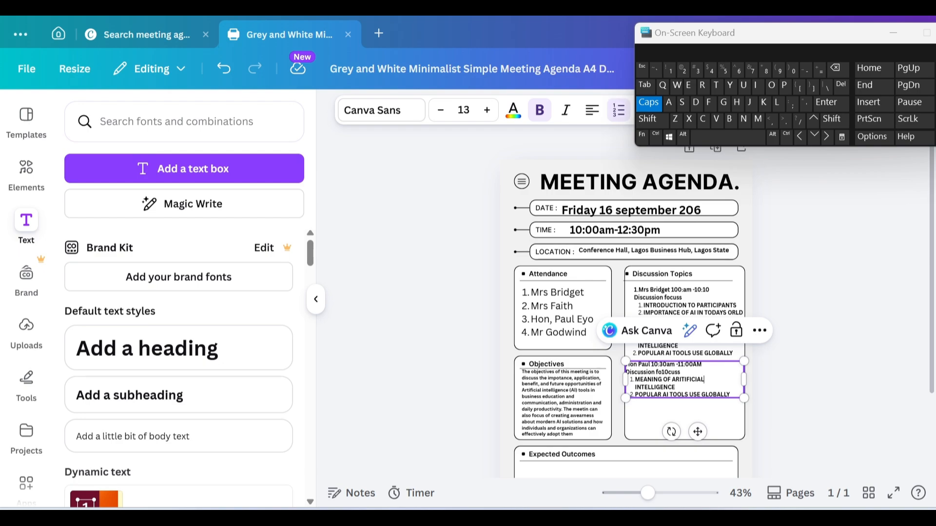
pyautogui.press('Delete')
pyautogui.press('Delete')
pyautogui.press('Delete')
pyautogui.press('Delete')
pyautogui.press('Delete')
pyautogui.press('Delete')
pyautogui.press('Delete')
pyautogui.press('Delete')
pyautogui.press('Delete')
pyautogui.press('BackSpace')
pyautogui.press('BackSpace')
pyautogui.press('BackSpace')
pyautogui.press('BackSpace')
pyautogui.press('BackSpace')
pyautogui.press('BackSpace')
pyautogui.press('BackSpace')
pyautogui.press('BackSpace')
pyautogui.press('BackSpace')
pyautogui.press('BackSpace')
pyautogui.press('BackSpace')
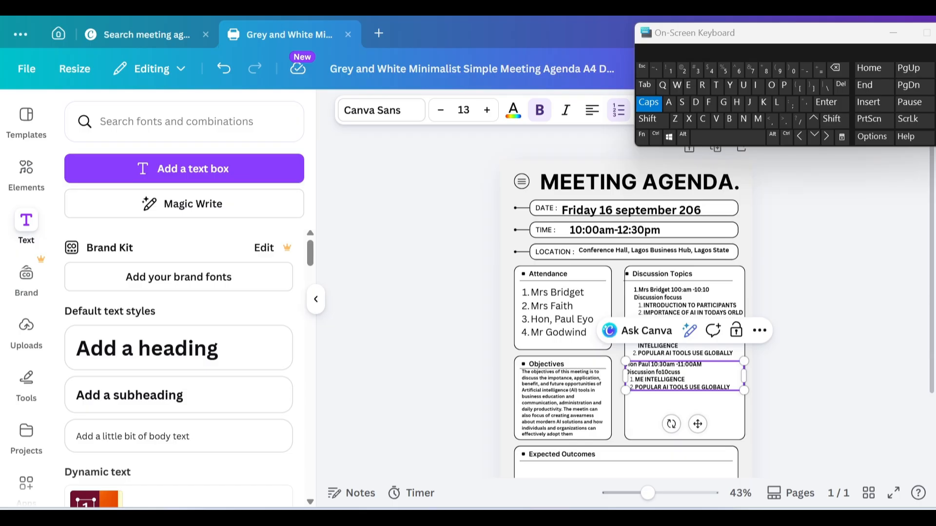
# Step: Type AI FOR MARKETING AND CUSTOMER ERVICE as the first topic and erase the old second topic
pyautogui.press('BackSpace')
pyautogui.press('BackSpace')
pyautogui.press('BackSpace')
pyautogui.press('BackSpace')
pyautogui.press('BackSpace')
pyautogui.press('BackSpace')
pyautogui.press('BackSpace')
pyautogui.press('BackSpace')
pyautogui.press('BackSpace')
pyautogui.press('BackSpace')
pyautogui.press('BackSpace')
pyautogui.press('BackSpace')
pyautogui.press('BackSpace')
pyautogui.press('BackSpace')
pyautogui.press('BackSpace')
pyautogui.write('AI FOR MARKETING AND CU')
pyautogui.click(683, 104)
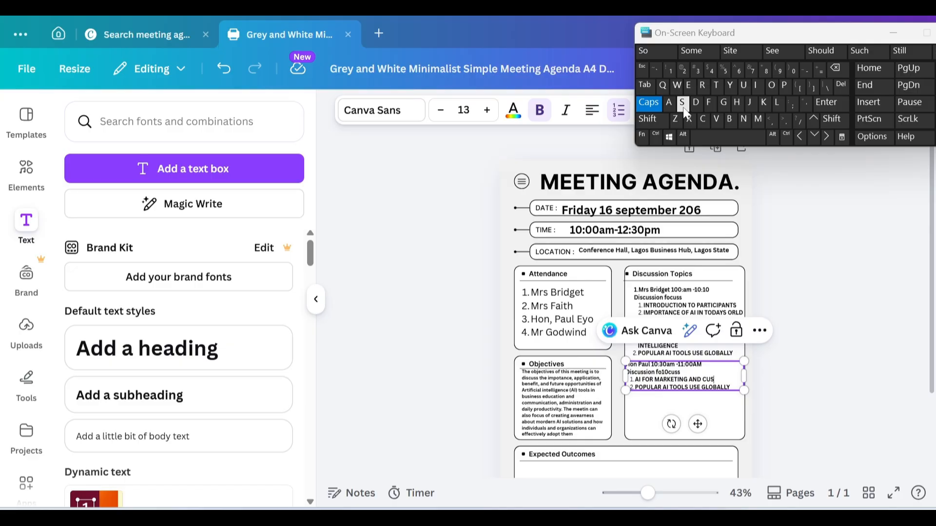
pyautogui.write('TOMER ERVI')
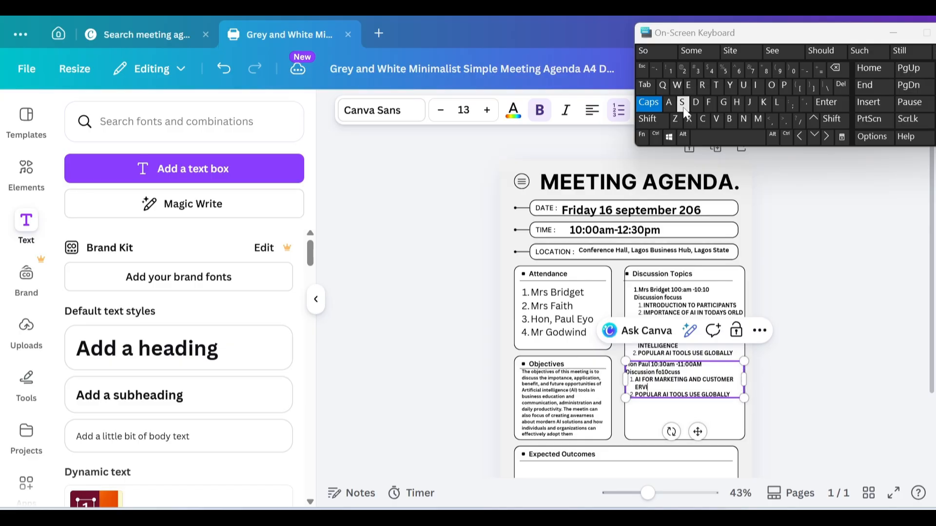
pyautogui.write('CE')
pyautogui.press('BackSpace')
pyautogui.press('BackSpace')
pyautogui.press('BackSpace')
pyautogui.press('BackSpace')
pyautogui.press('BackSpace')
pyautogui.press('BackSpace')
pyautogui.press('BackSpace')
pyautogui.press('BackSpace')
pyautogui.press('BackSpace')
pyautogui.press('BackSpace')
pyautogui.press('BackSpace')
pyautogui.press('BackSpace')
pyautogui.press('BackSpace')
pyautogui.press('BackSpace')
pyautogui.press('BackSpace')
pyautogui.press('BackSpace')
pyautogui.press('BackSpace')
pyautogui.press('BackSpace')
pyautogui.press('BackSpace')
pyautogui.press('BackSpace')
pyautogui.press('BackSpace')
pyautogui.press('BackSpace')
pyautogui.press('BackSpace')
pyautogui.press('BackSpace')
pyautogui.press('BackSpace')
pyautogui.press('BackSpace')
pyautogui.press('BackSpace')
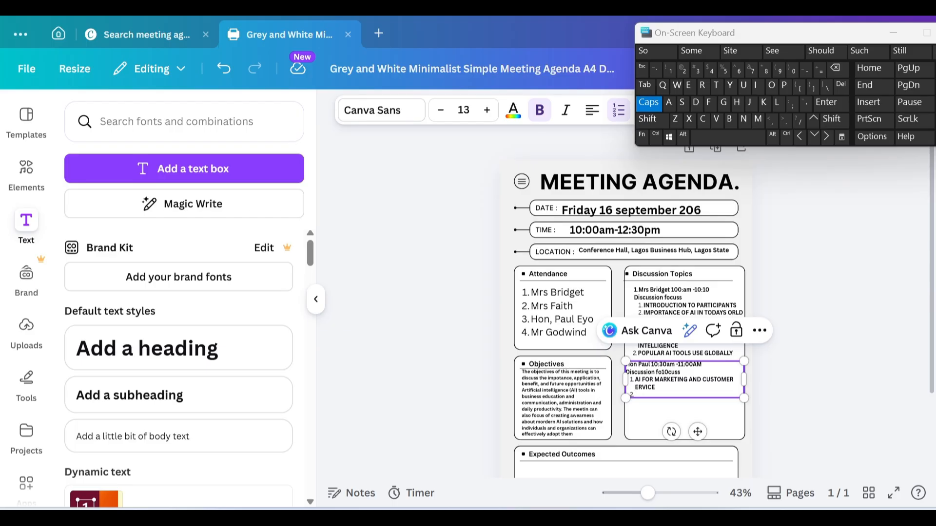
# Step: Enter 'AI TOOLS FOR VIRTUAL AND ADMINISTRATIVE TASK' after '2.' for the third speaker, correcting typos
pyautogui.write('AI TOOL')
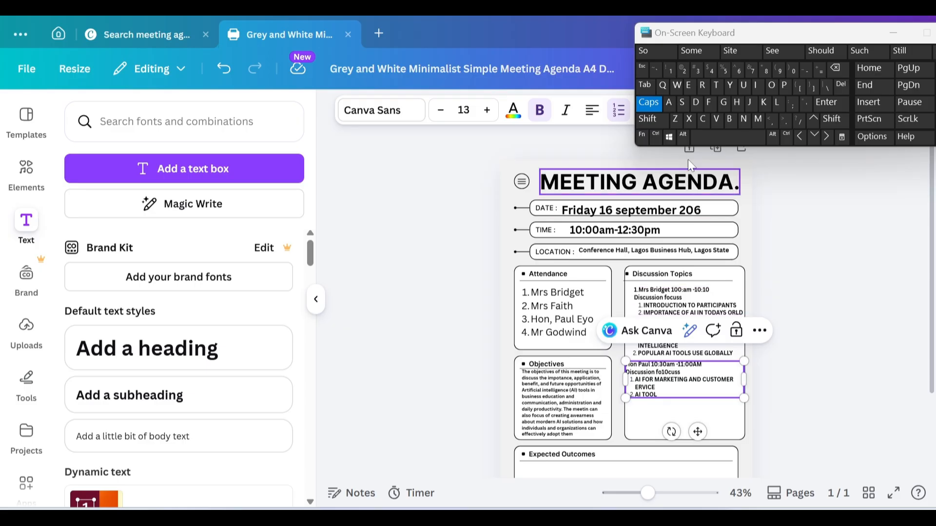
pyautogui.click(682, 103)
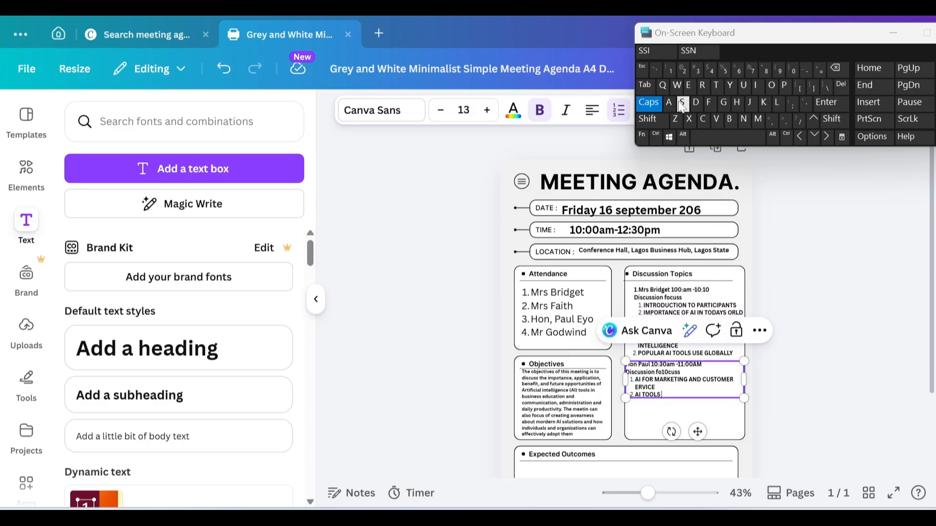
pyautogui.write('FOR VIRTUAL AND ADMIN')
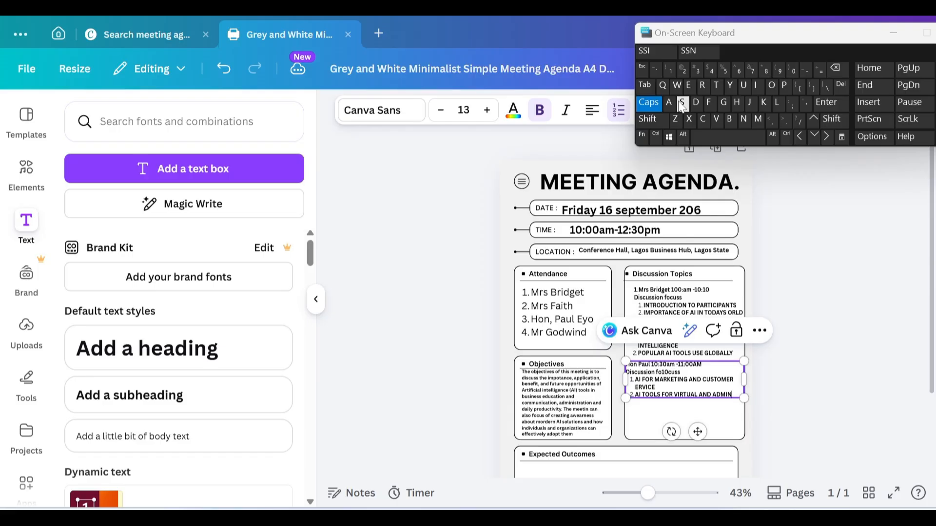
pyautogui.write('S')
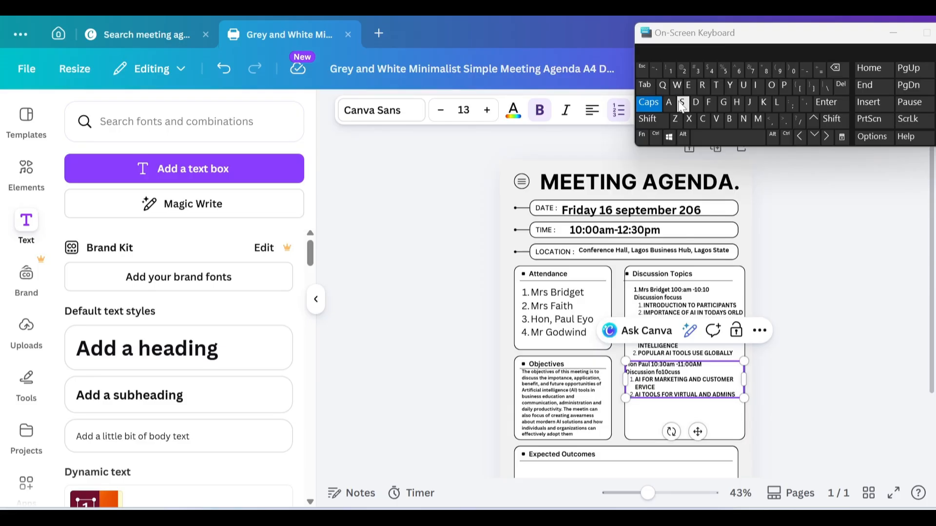
pyautogui.press('BackSpace')
pyautogui.click(681, 104)
pyautogui.write('T')
pyautogui.write('RATIV')
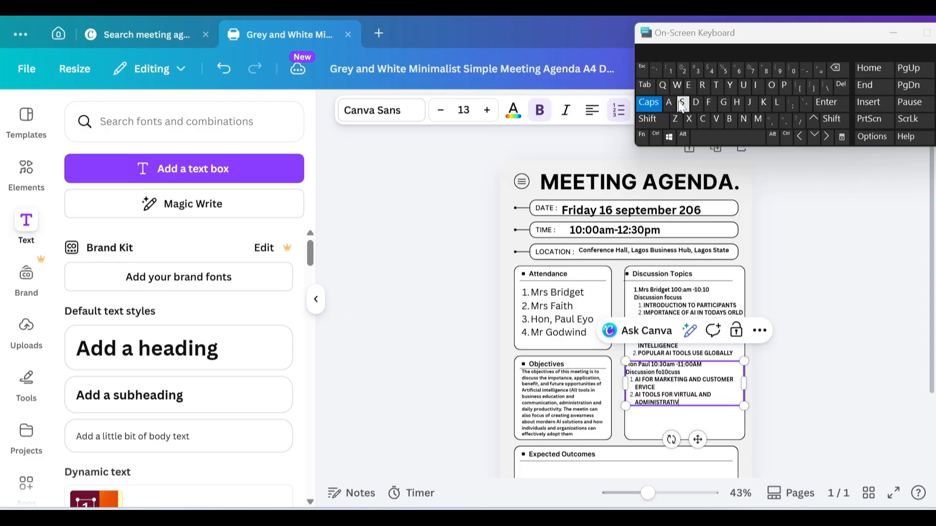
pyautogui.write('E TAK')
pyautogui.press('BackSpace')
pyautogui.write('ASK')
# Step: Shrink the third speaker's entry to size 12.4 and move it up beneath the second speaker
pyautogui.moveTo(743, 404)
pyautogui.mouseDown()
pyautogui.moveTo(734, 383)
pyautogui.moveTo(746, 394)
pyautogui.mouseUp()
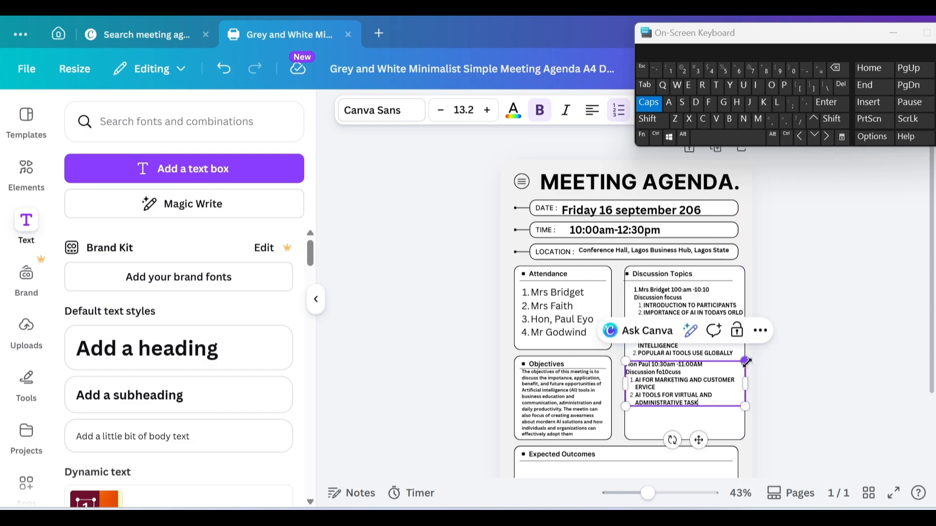
pyautogui.moveTo(746, 361); pyautogui.dragTo(744, 371)
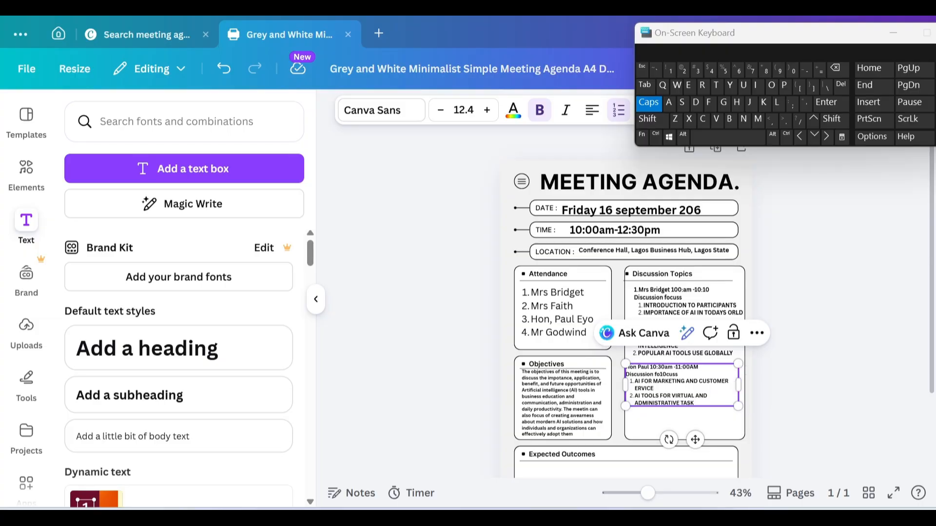
pyautogui.click(768, 387)
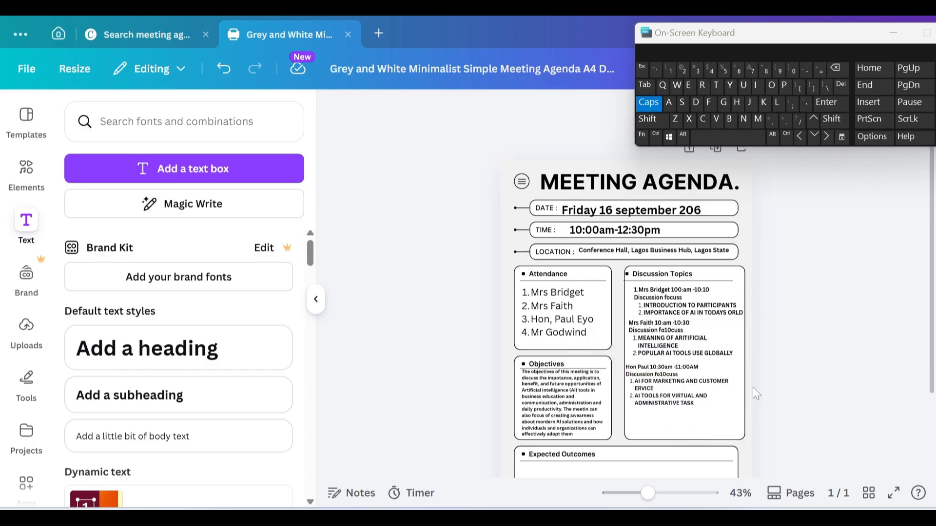
pyautogui.click(698, 393)
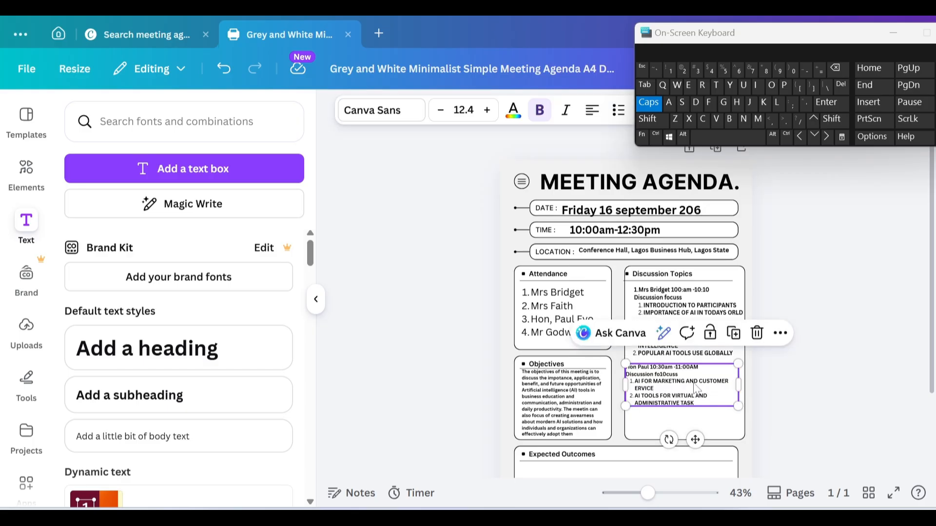
pyautogui.moveTo(697, 393); pyautogui.dragTo(692, 380)
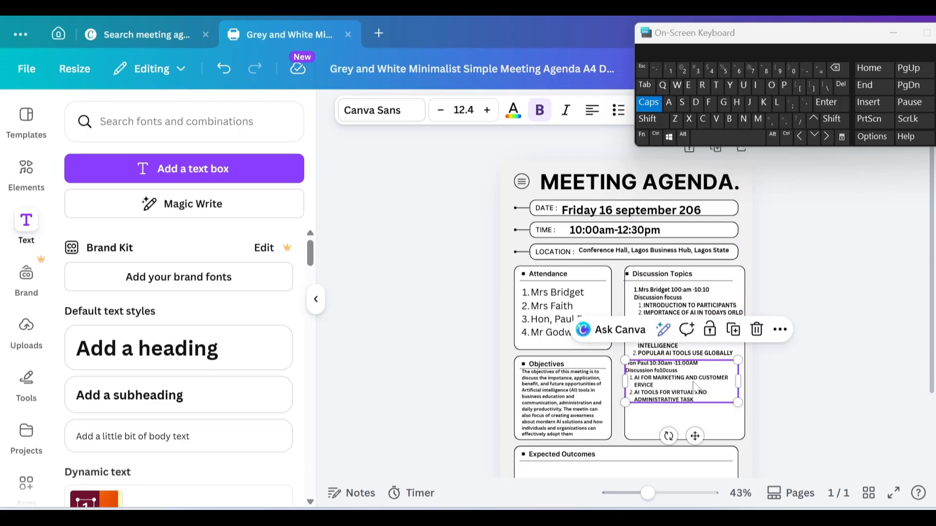
pyautogui.moveTo(694, 382); pyautogui.dragTo(697, 382)
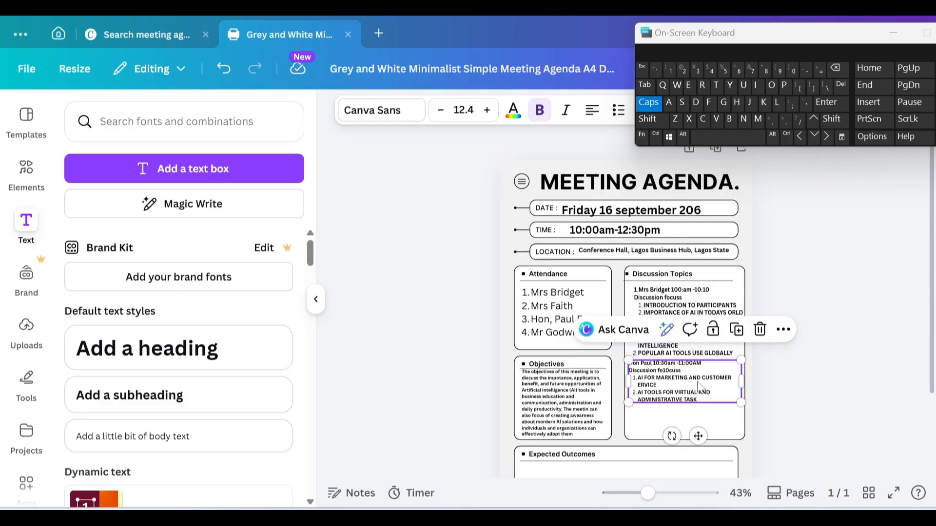
# Step: Nudge the first, second and third speaker entries so they sit evenly spaced down the card
pyautogui.click(833, 393)
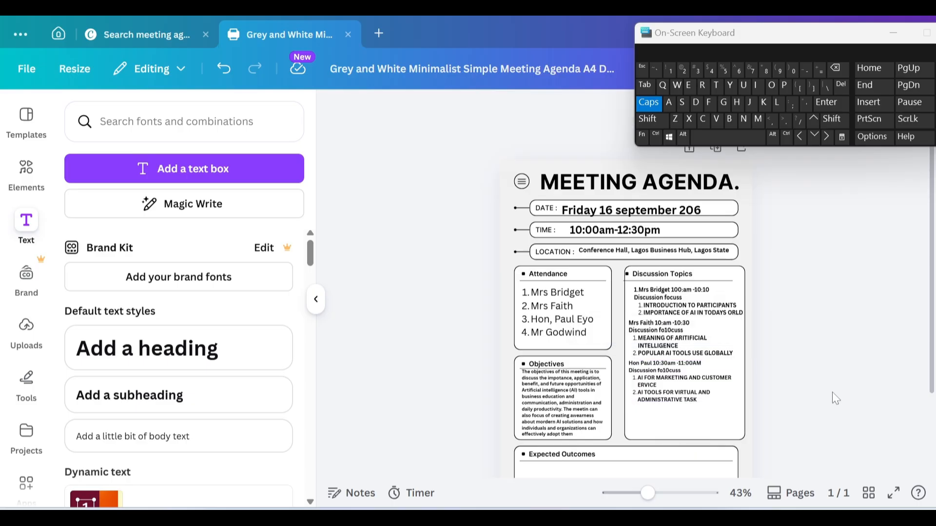
pyautogui.click(692, 307)
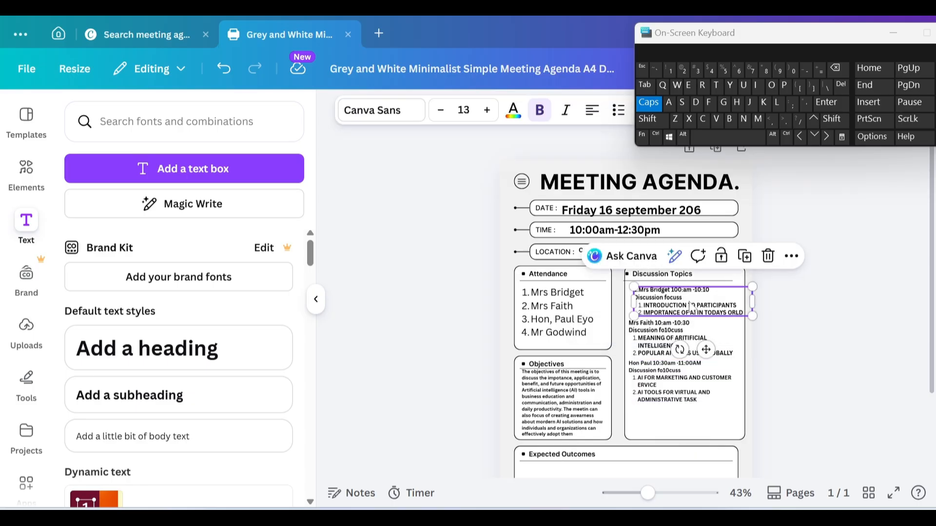
pyautogui.moveTo(692, 307); pyautogui.dragTo(693, 310)
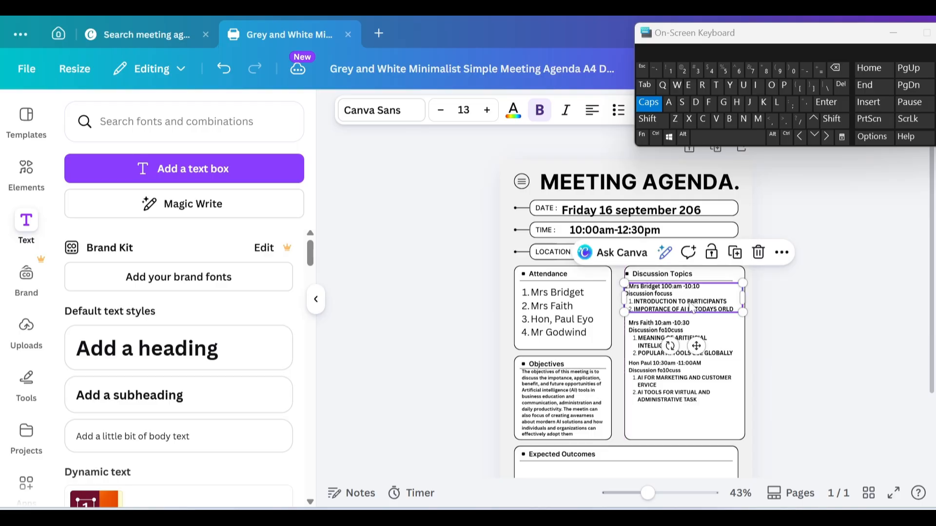
pyautogui.click(661, 336)
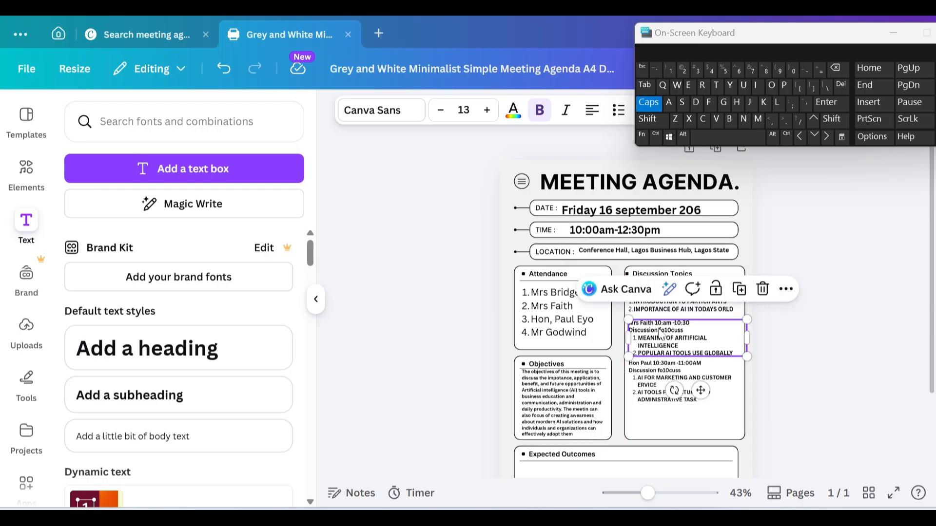
pyautogui.moveTo(662, 336); pyautogui.dragTo(661, 334)
pyautogui.click(659, 378)
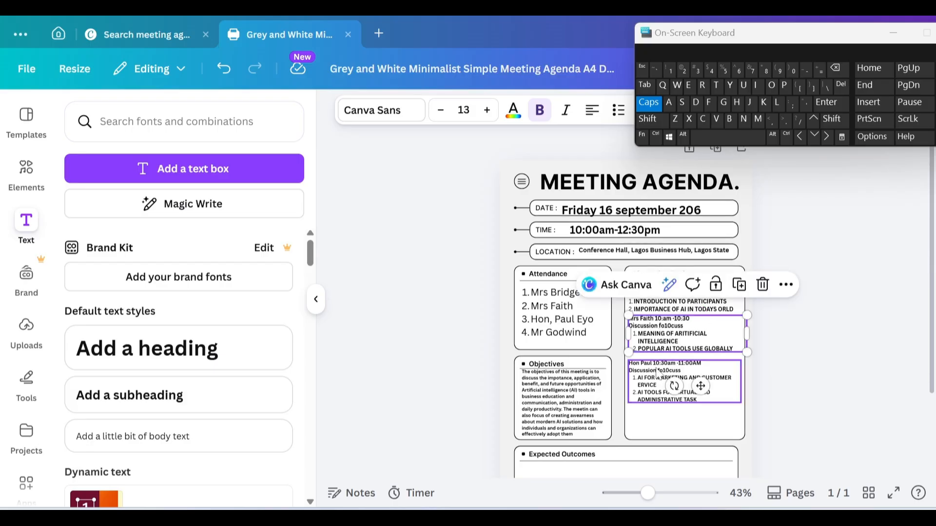
pyautogui.moveTo(658, 378); pyautogui.dragTo(658, 372)
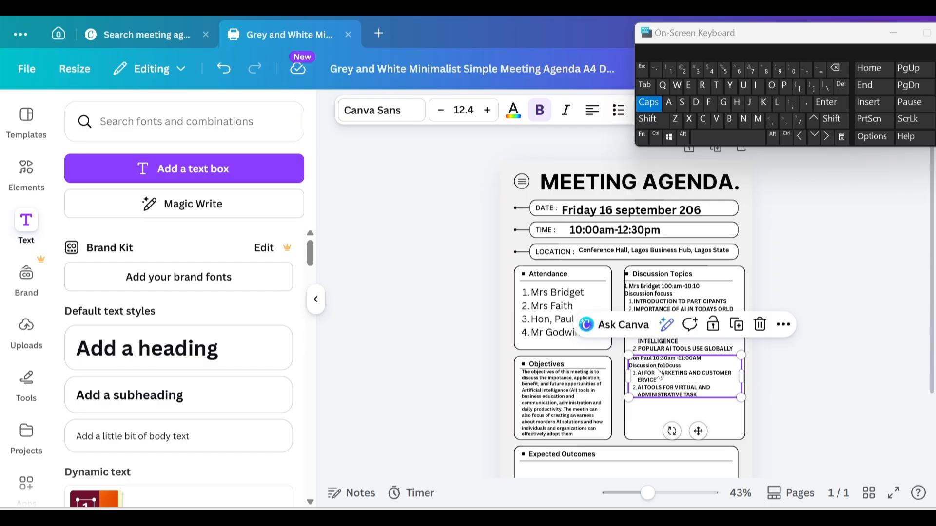
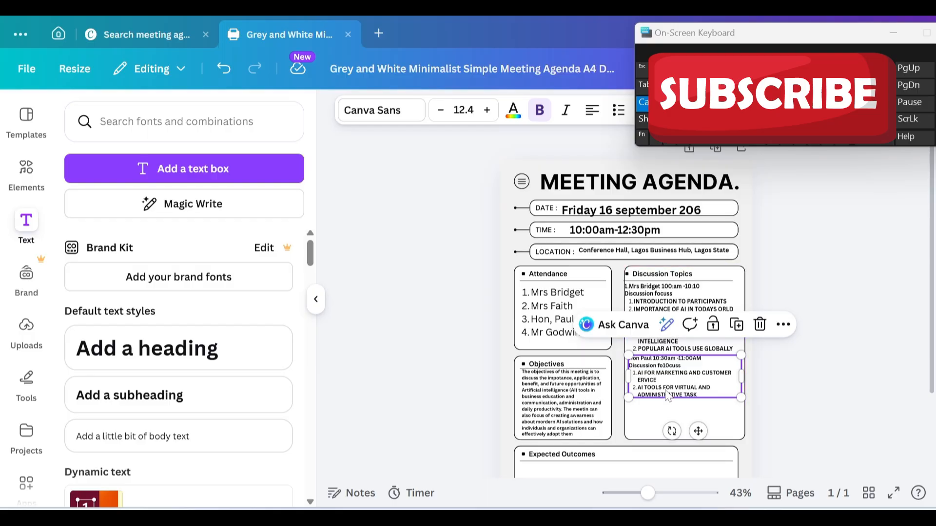
# Step: Lower the third and second speaker blocks in Discussion Topics so the gaps between all three are even
pyautogui.moveTo(668, 396); pyautogui.dragTo(667, 415)
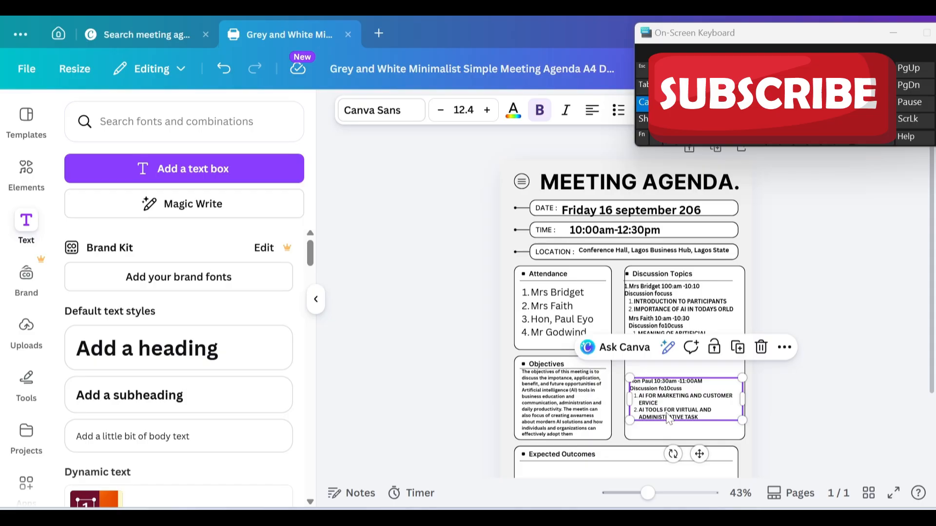
pyautogui.click(668, 326)
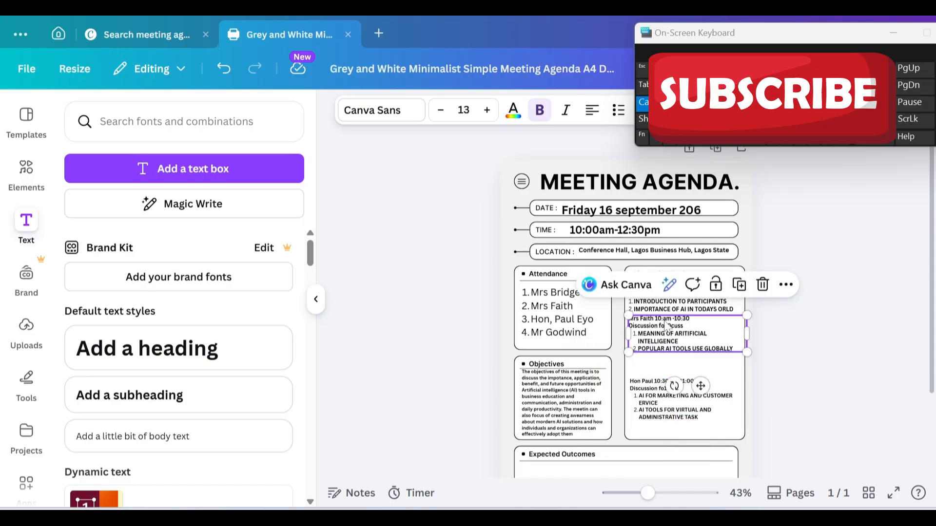
pyautogui.moveTo(666, 326); pyautogui.dragTo(663, 335)
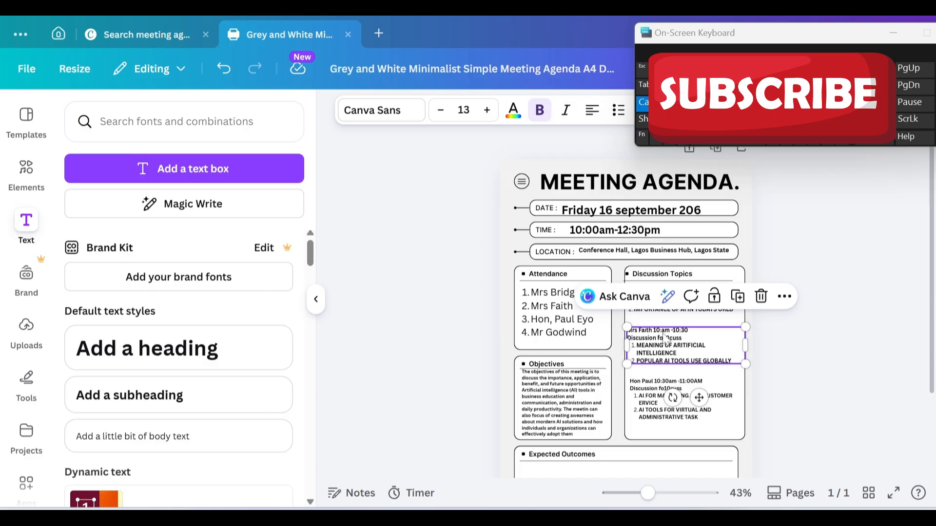
pyautogui.click(663, 399)
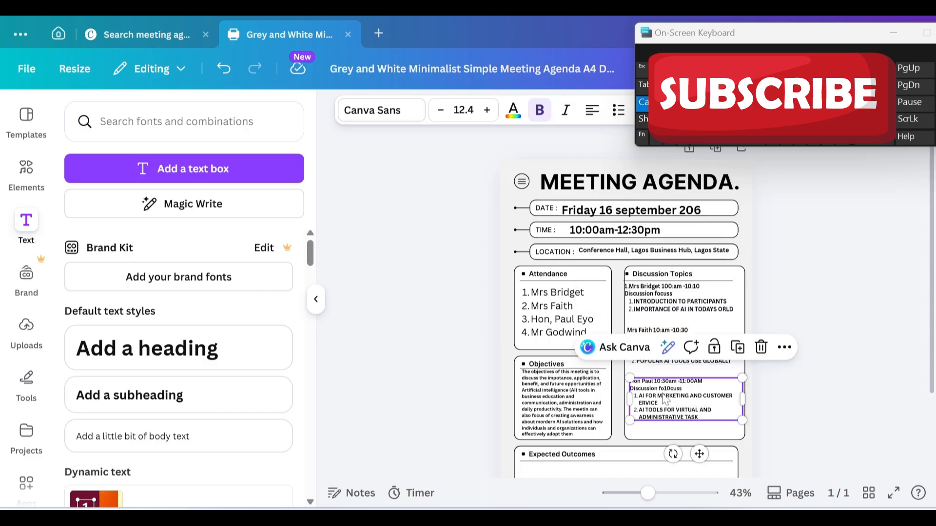
pyautogui.click(815, 390)
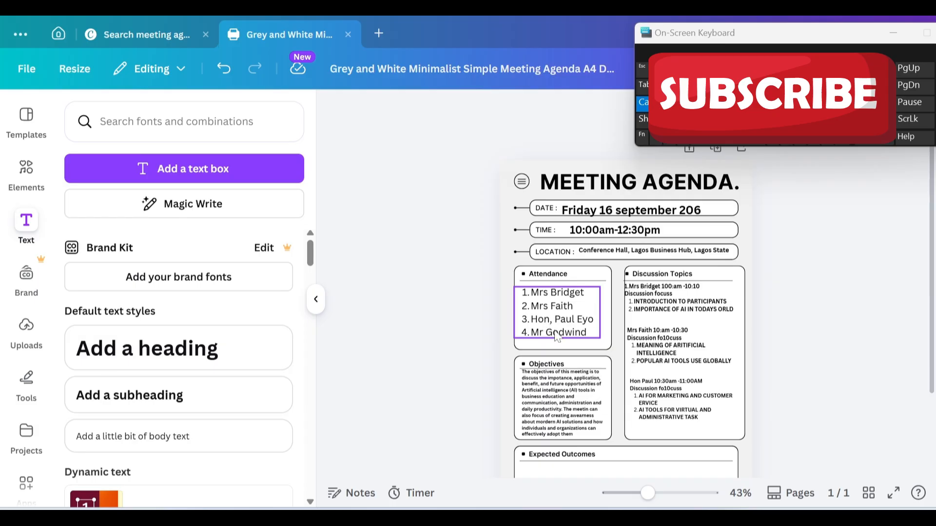
# Step: Delete the fourth attendee's name and its list number from the Attendance list
pyautogui.click(588, 337)
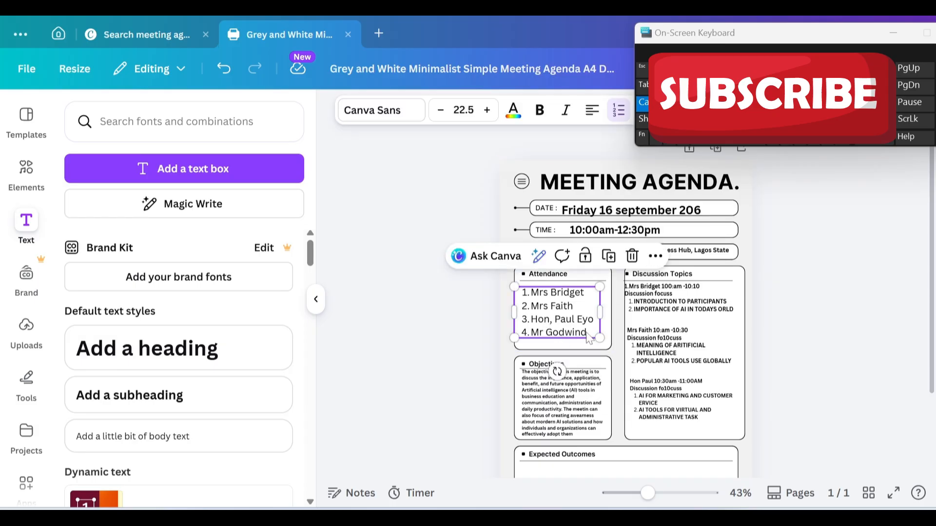
pyautogui.doubleClick(587, 336)
pyautogui.press('BackSpace')
pyautogui.press('BackSpace')
pyautogui.press('BackSpace')
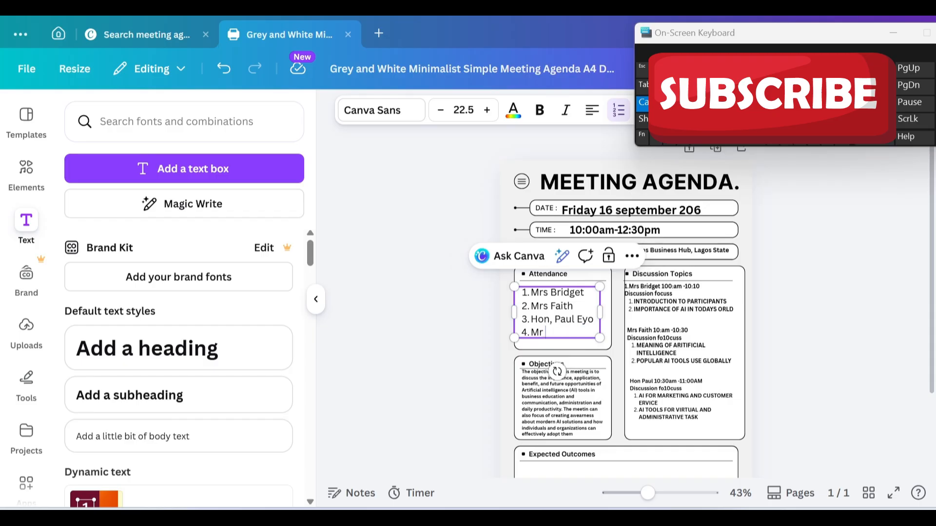
pyautogui.press('BackSpace')
pyautogui.press('BackSpace')
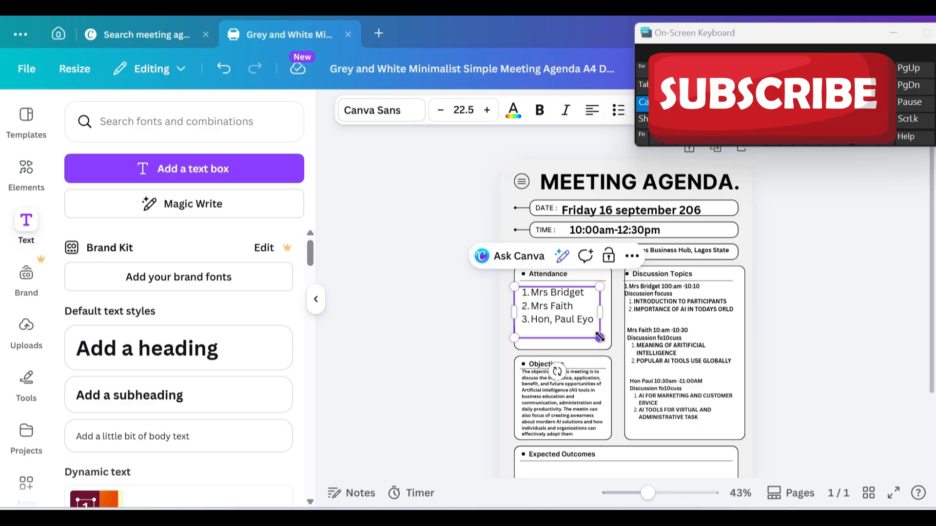
# Step: Enlarge the three-name Attendance list to size 26.5 so it fills the card
pyautogui.moveTo(599, 336); pyautogui.dragTo(613, 352)
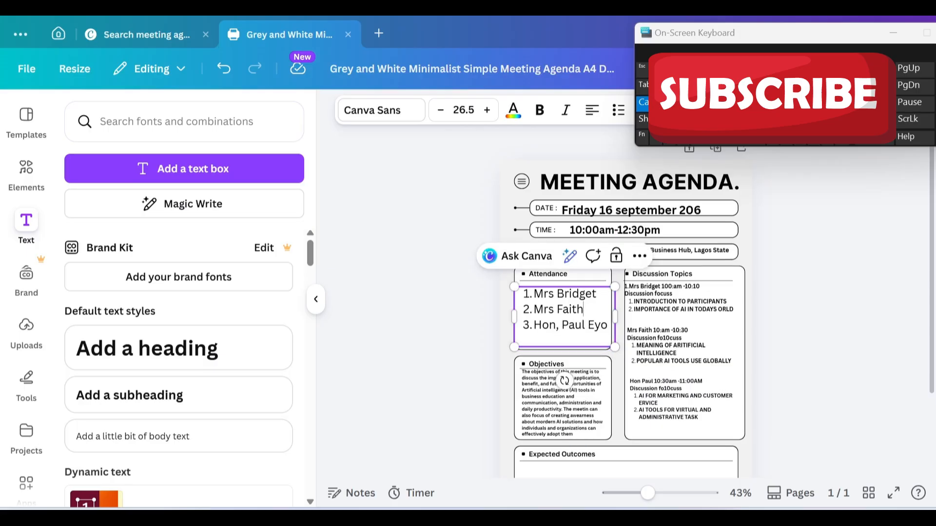
pyautogui.moveTo(584, 309); pyautogui.dragTo(577, 309)
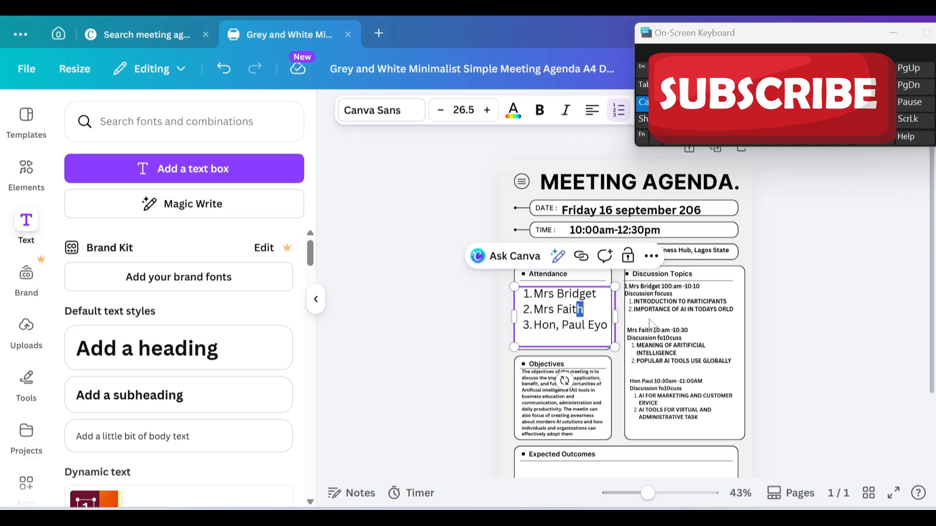
pyautogui.click(769, 412)
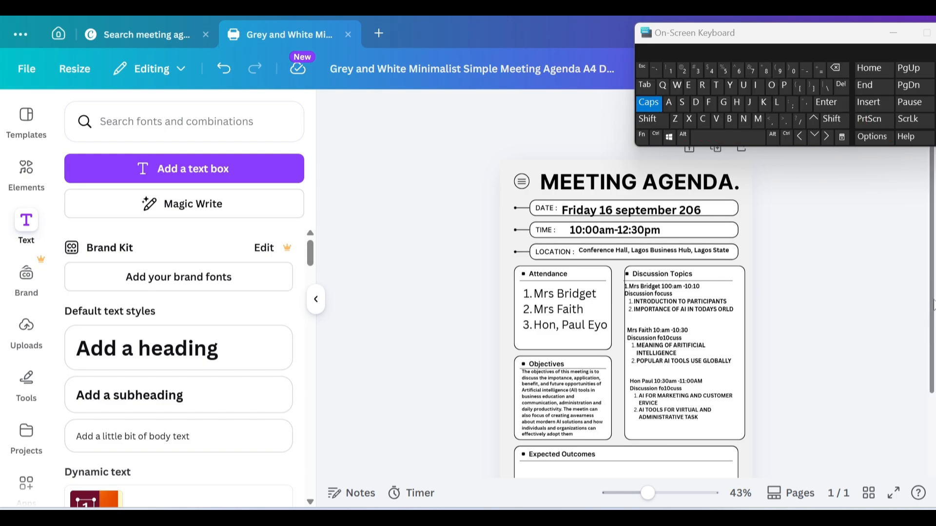
# Step: Duplicate the third speaker's topic block, move the copy into Expected Outcomes and clear its text
pyautogui.moveTo(932, 327); pyautogui.dragTo(929, 377)
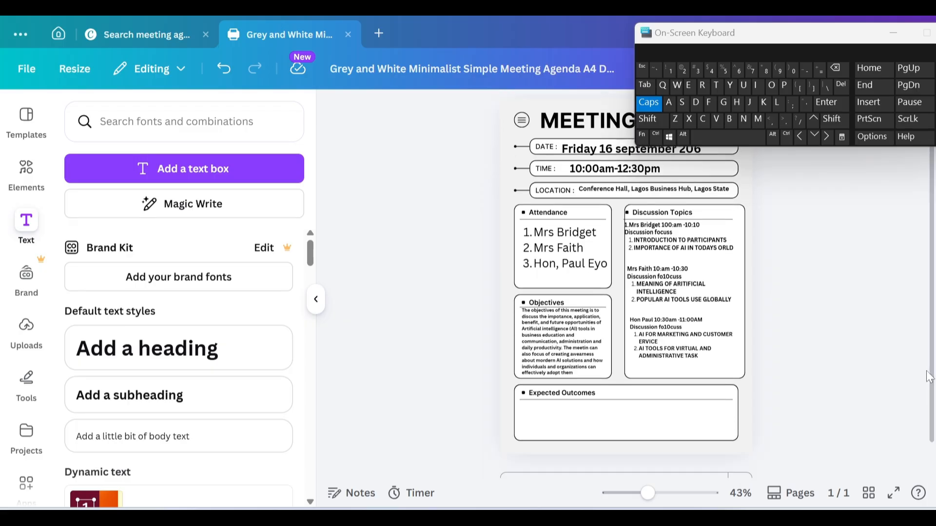
pyautogui.click(578, 422)
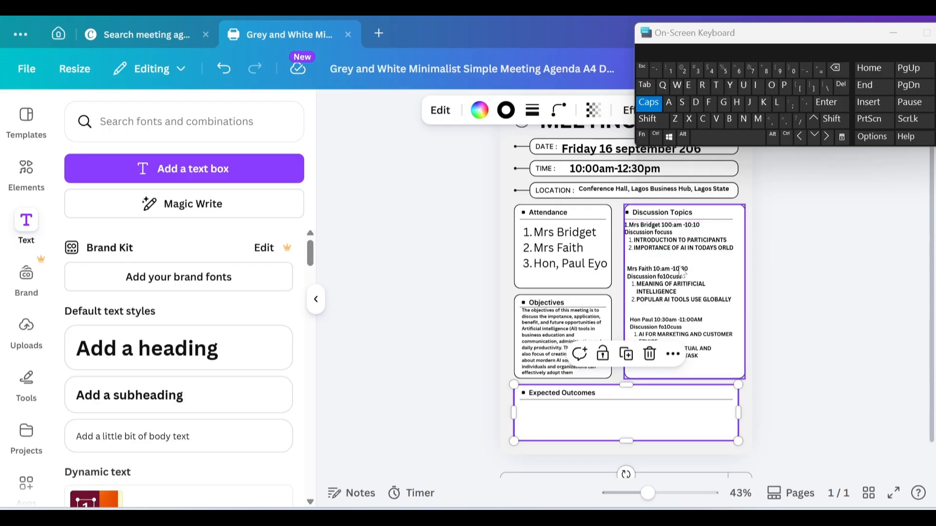
pyautogui.click(679, 333)
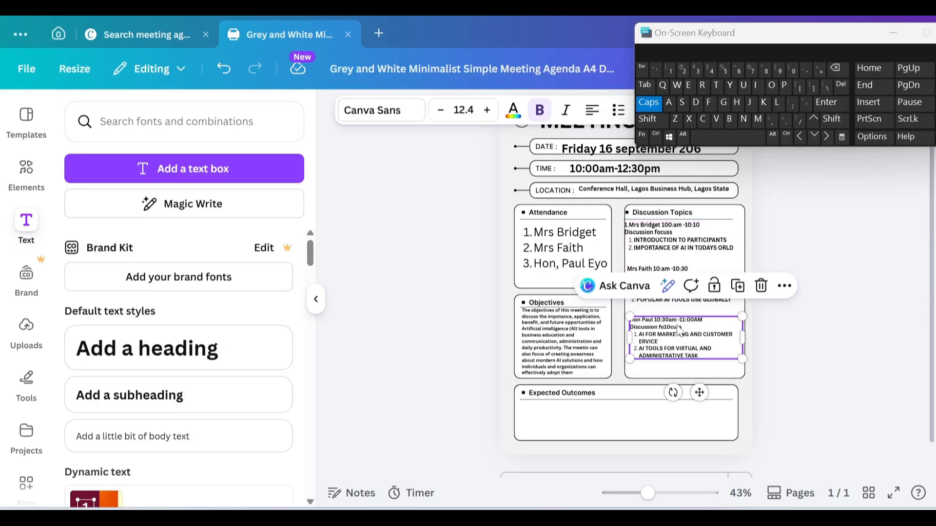
pyautogui.click(739, 285)
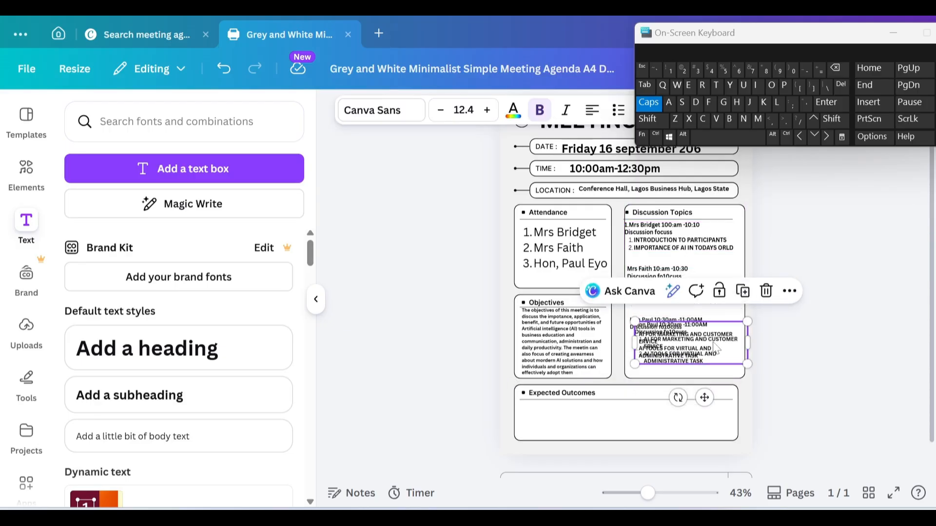
pyautogui.moveTo(715, 349); pyautogui.dragTo(597, 428)
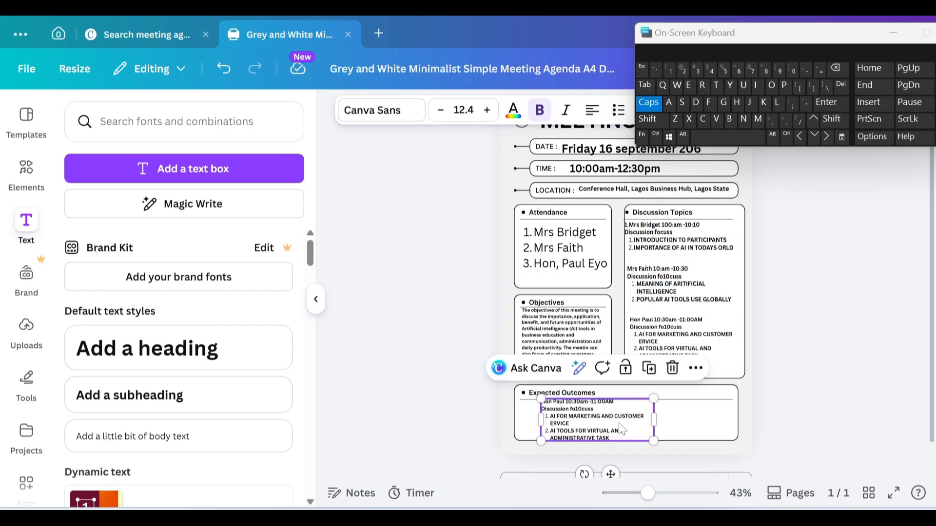
pyautogui.doubleClick(616, 440)
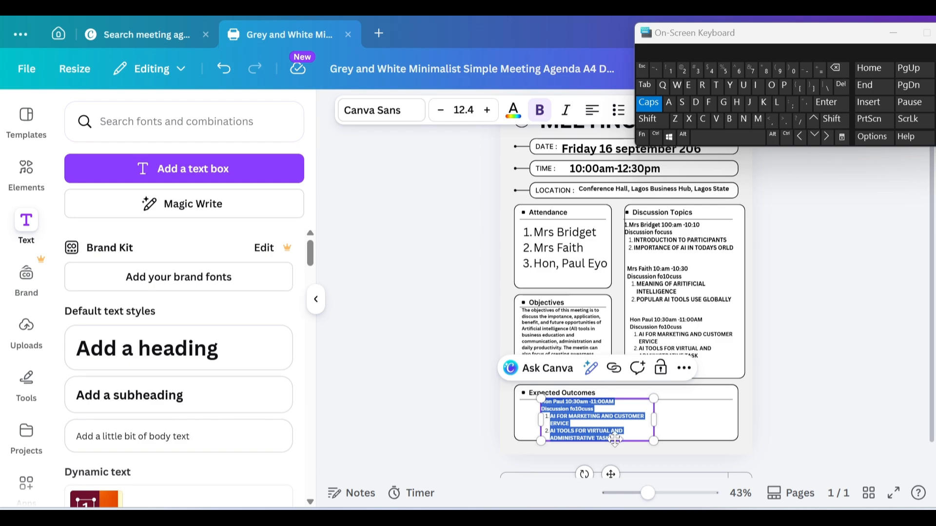
pyautogui.press('BackSpace')
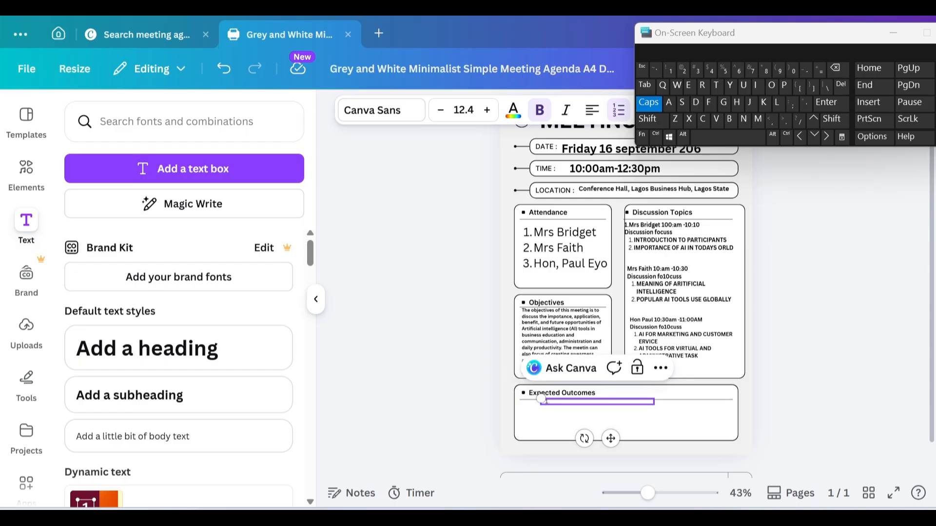
# Step: Enter outcome 1, 'INCREASE AWEARNESS AND UNDERSTANDING OF AI TOOLS', fixing typos, then start item 2
pyautogui.write('IN')
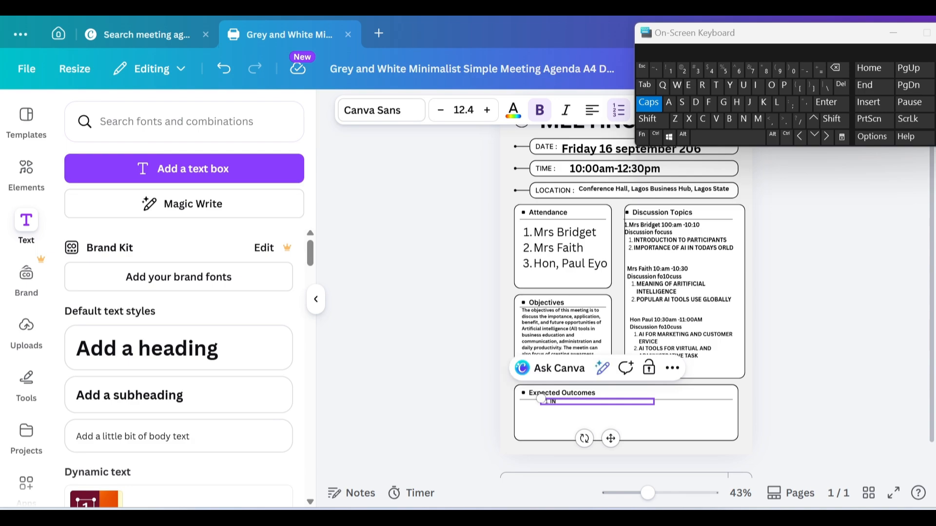
pyautogui.write('CRE')
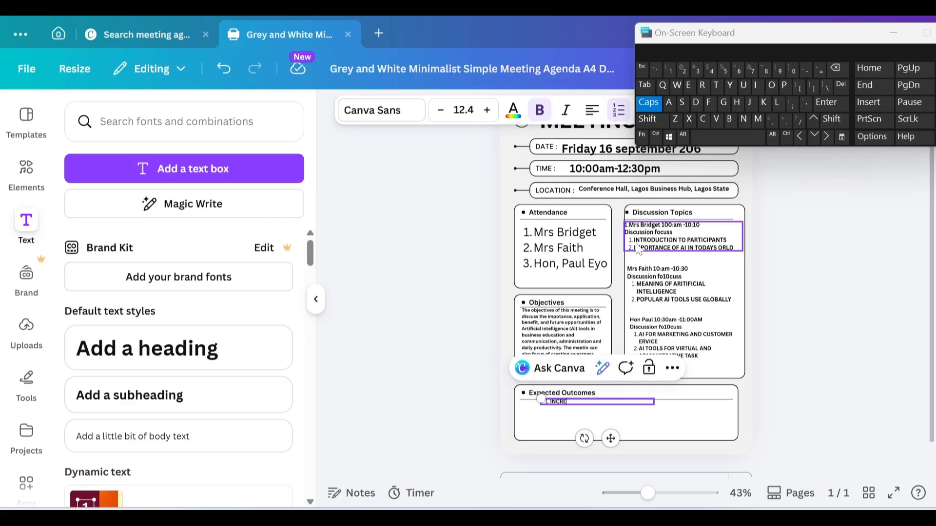
pyautogui.click(684, 105)
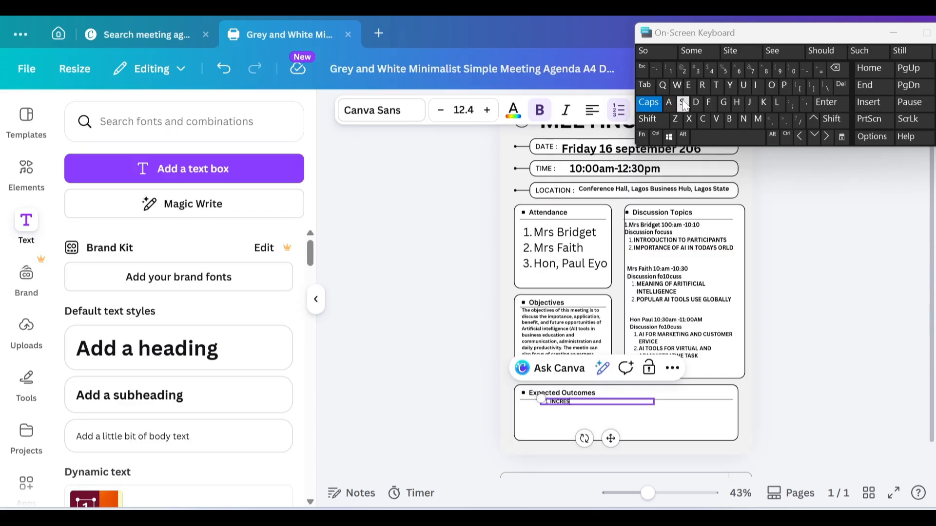
pyautogui.press('BackSpace')
pyautogui.write('A')
pyautogui.click(684, 104)
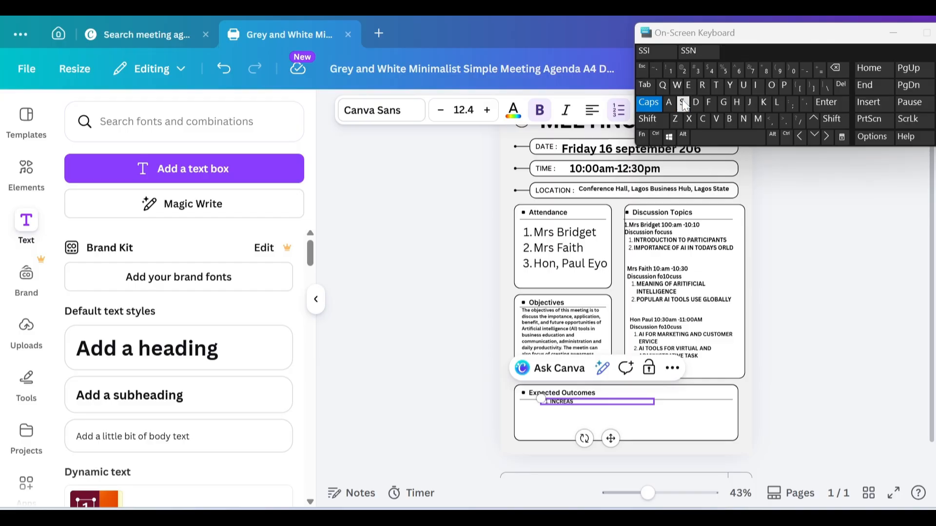
pyautogui.write('E A')
pyautogui.press('BackSpace')
pyautogui.click(677, 86)
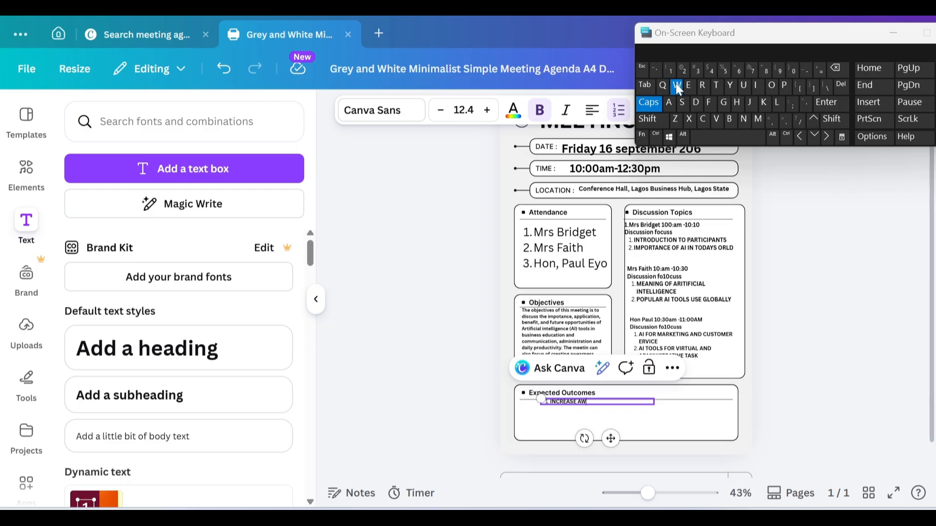
pyautogui.write('EARNE')
pyautogui.press('BackSpace')
pyautogui.press('BackSpace')
pyautogui.press('BackSpace')
pyautogui.write('N')
pyautogui.write('E')
pyautogui.write('SS')
pyautogui.write('AND UNDERSTANDI')
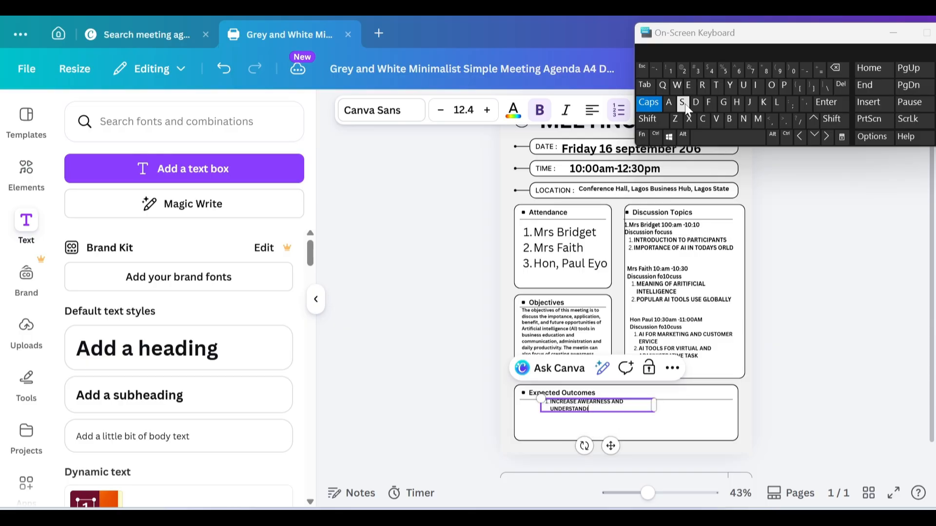
pyautogui.write('NG OF AI TOOLS')
pyautogui.press('Return')
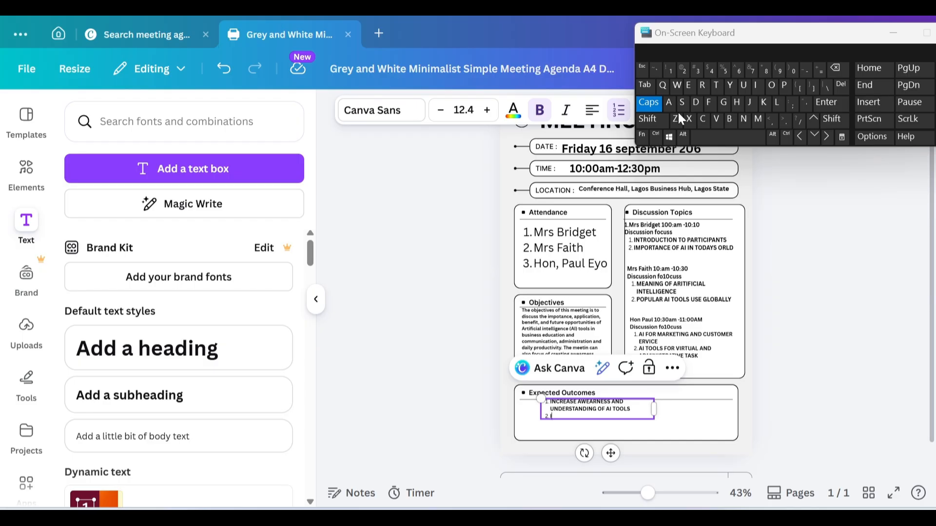
# Step: Enter outcome 2, 'IMPROVED KNOWLEDGE OF AI APPLICATIONS IN DIFFERENT SECTORS', and widen the text box
pyautogui.write('IMPROVED KNO')
pyautogui.click(677, 87)
pyautogui.write('LED')
pyautogui.write('DGE OF AI A')
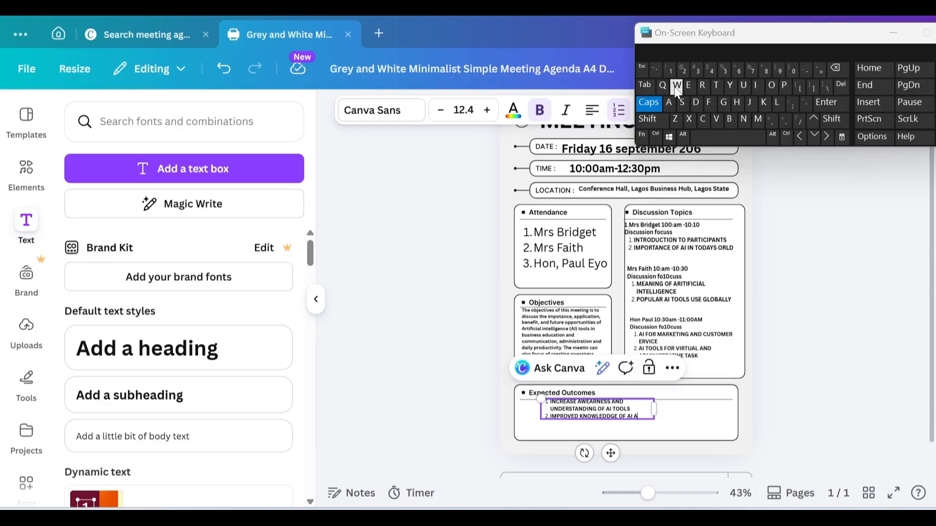
pyautogui.write('PPLICATION')
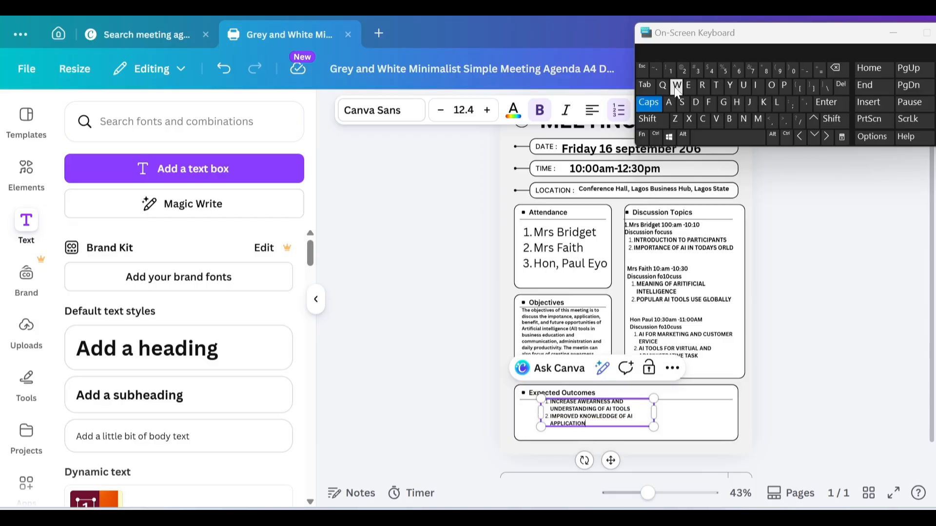
pyautogui.click(683, 103)
pyautogui.write('IN DI')
pyautogui.write('FER')
pyautogui.press('BackSpace')
pyautogui.press('BackSpace')
pyautogui.write('FERENT')
pyautogui.write(' ECTOR')
pyautogui.press('BackSpace')
pyautogui.press('BackSpace')
pyautogui.press('BackSpace')
pyautogui.press('BackSpace')
pyautogui.press('BackSpace')
pyautogui.press('BackSpace')
pyautogui.write('SECTORS')
pyautogui.moveTo(655, 413); pyautogui.dragTo(685, 419)
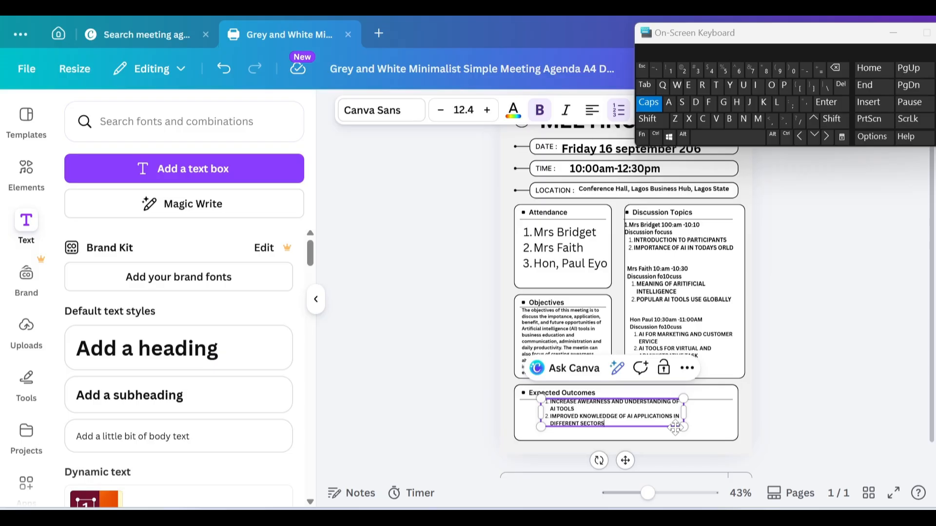
# Step: Add outcome 3, 'BETTER UNDERSTANDING OF ETHICAL AI SUAGE', correcting the last word
pyautogui.press('Return')
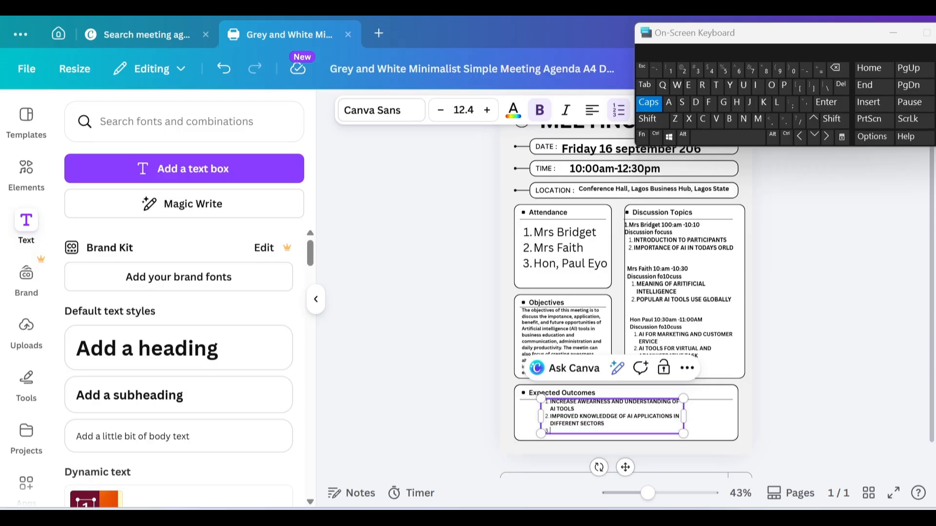
pyautogui.write('BETTER UNDERTANDING OF ETHICAL A')
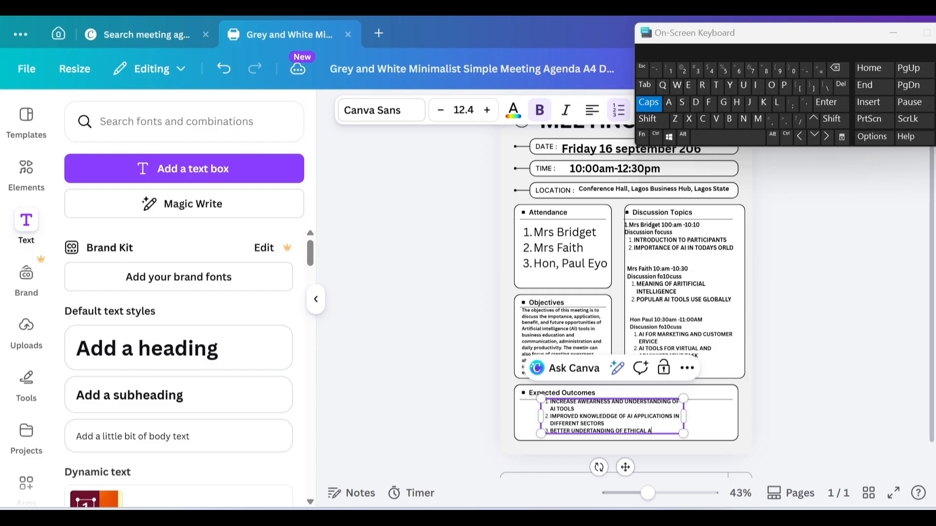
pyautogui.write('I UAGE')
pyautogui.press('BackSpace')
pyautogui.press('BackSpace')
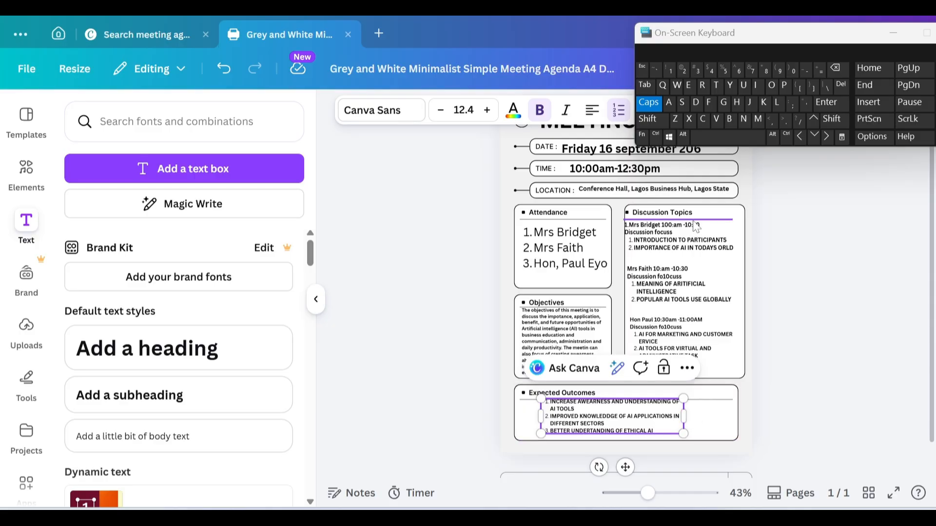
pyautogui.click(687, 104)
pyautogui.write('UAGES')
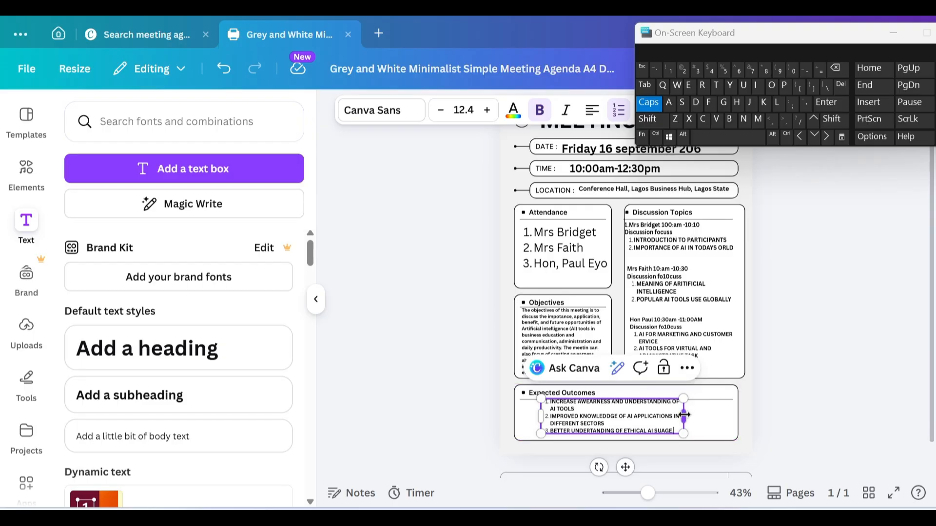
# Step: Widen the Expected Outcomes box and reapply bold to all three outcome items
pyautogui.moveTo(684, 415); pyautogui.dragTo(727, 412)
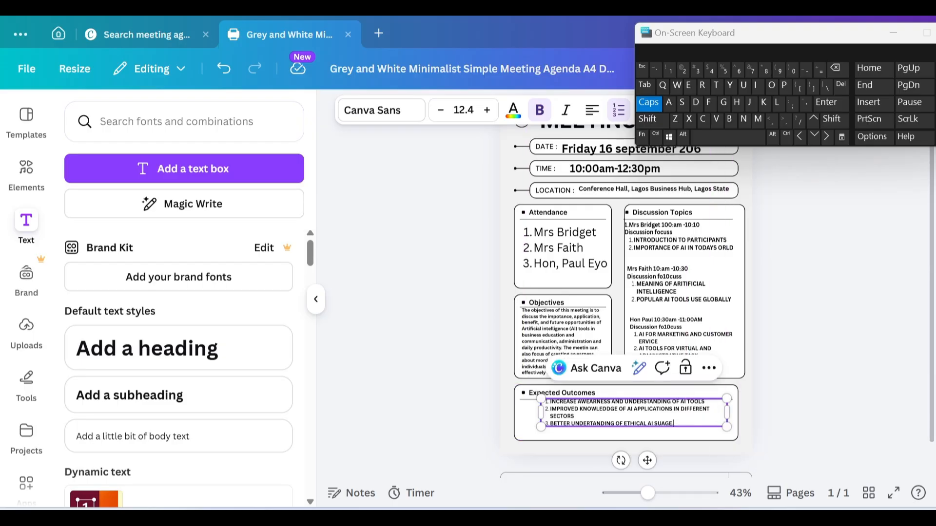
pyautogui.moveTo(574, 416)
pyautogui.mouseDown()
pyautogui.moveTo(672, 424)
pyautogui.moveTo(592, 409)
pyautogui.mouseUp()
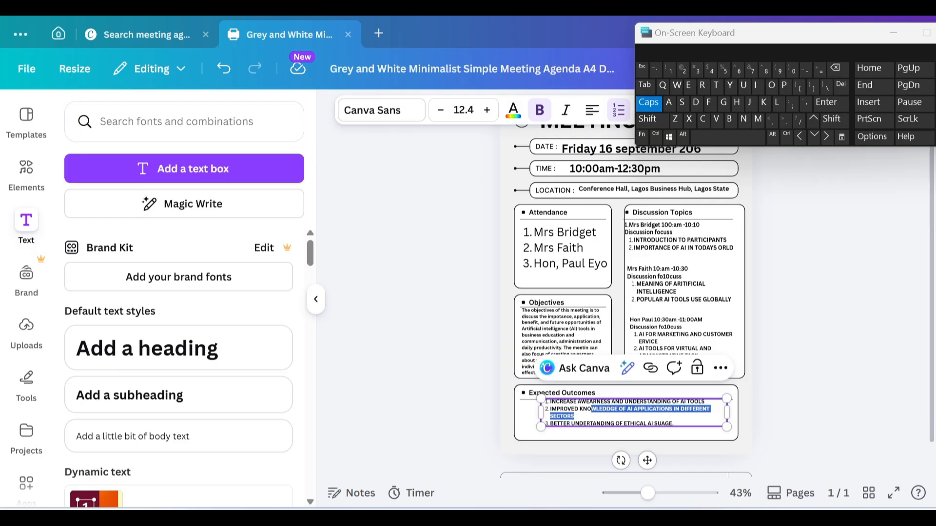
pyautogui.click(673, 424)
pyautogui.moveTo(674, 423); pyautogui.dragTo(538, 402)
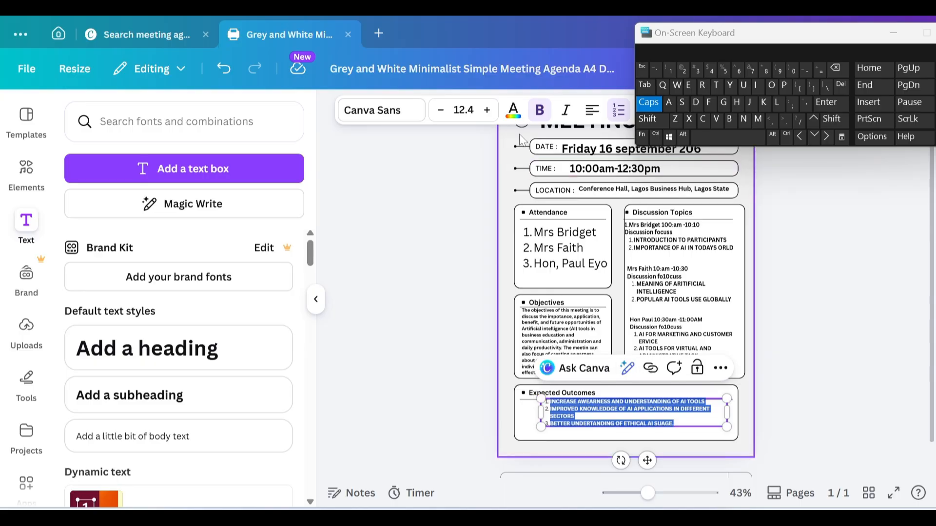
pyautogui.click(541, 119)
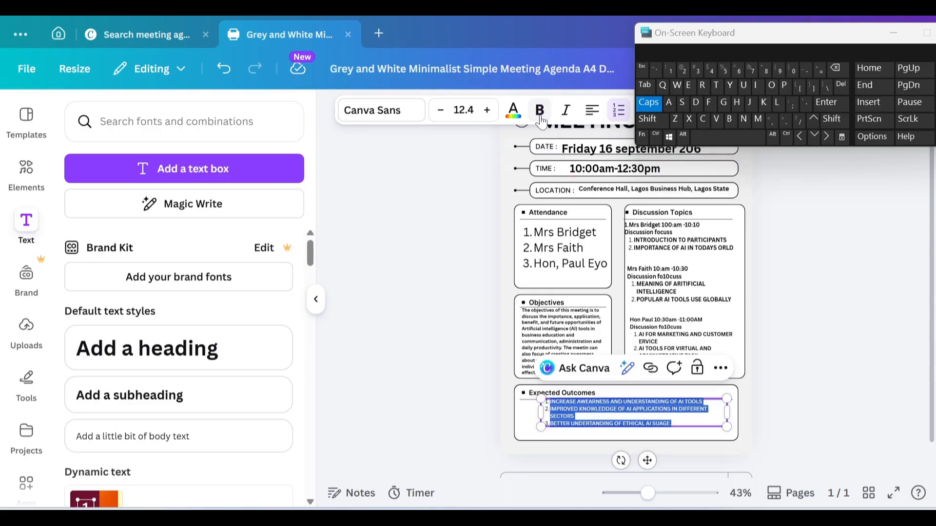
pyautogui.press('Down')
pyautogui.press('Down')
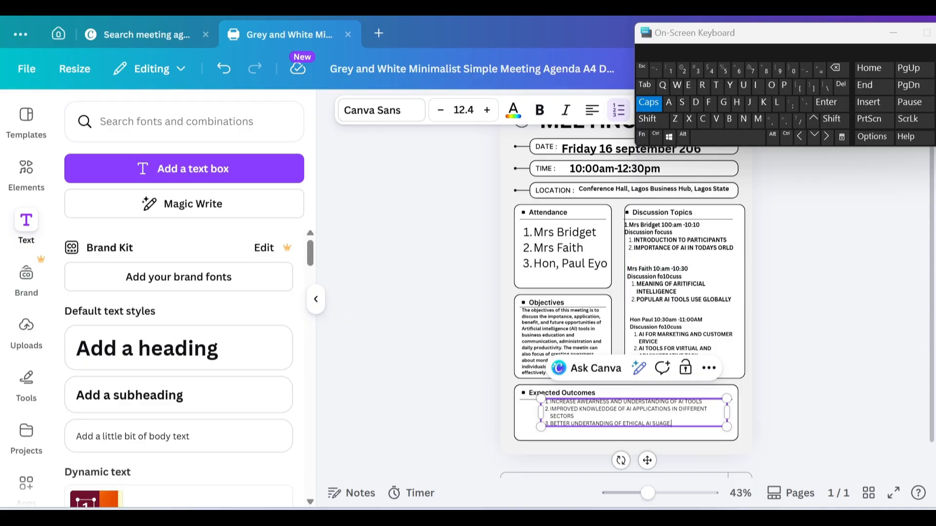
pyautogui.moveTo(673, 424); pyautogui.dragTo(532, 408)
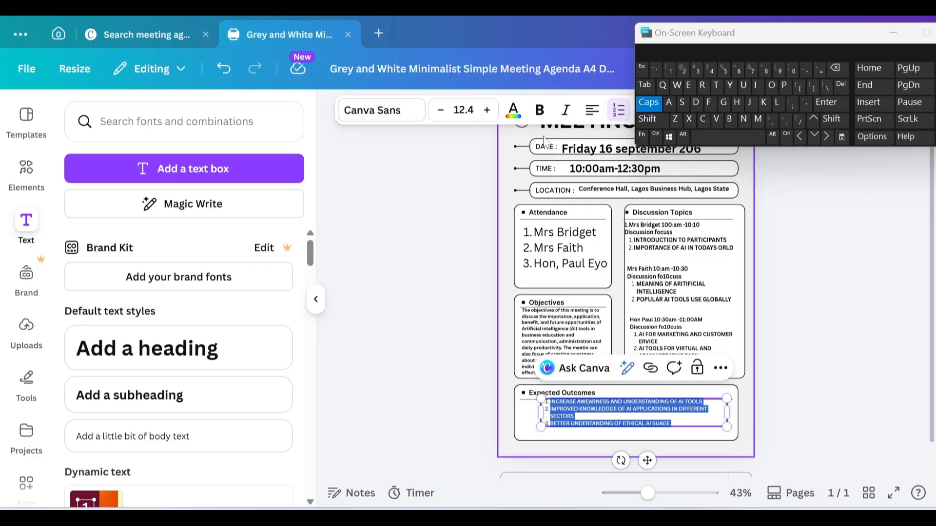
pyautogui.click(538, 109)
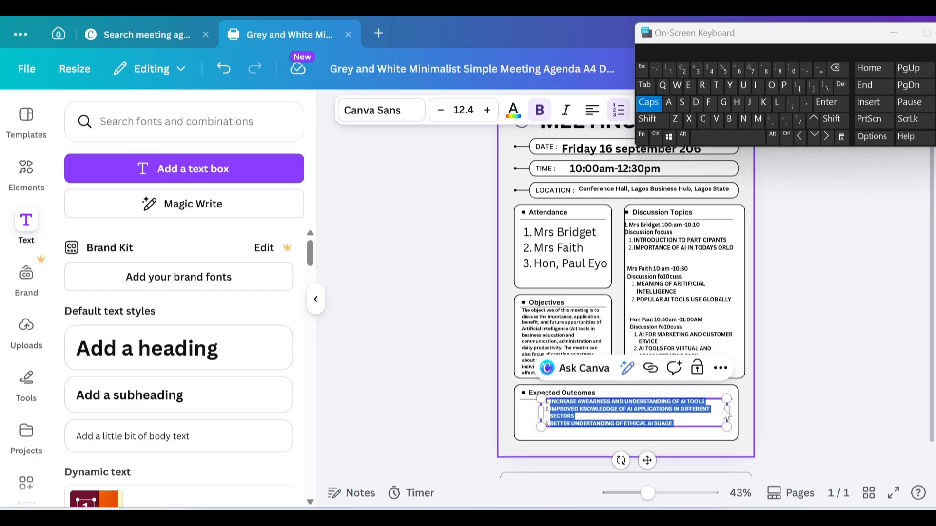
# Step: Nudge the outcomes box down and left to fit its card, and hide the on-screen keyboard
pyautogui.click(715, 432)
pyautogui.click(662, 416)
pyautogui.press('Down')
pyautogui.press('Down')
pyautogui.press('Down')
pyautogui.press('Down')
pyautogui.press('Down')
pyautogui.press('Down')
pyautogui.press('Down')
pyautogui.press('Down')
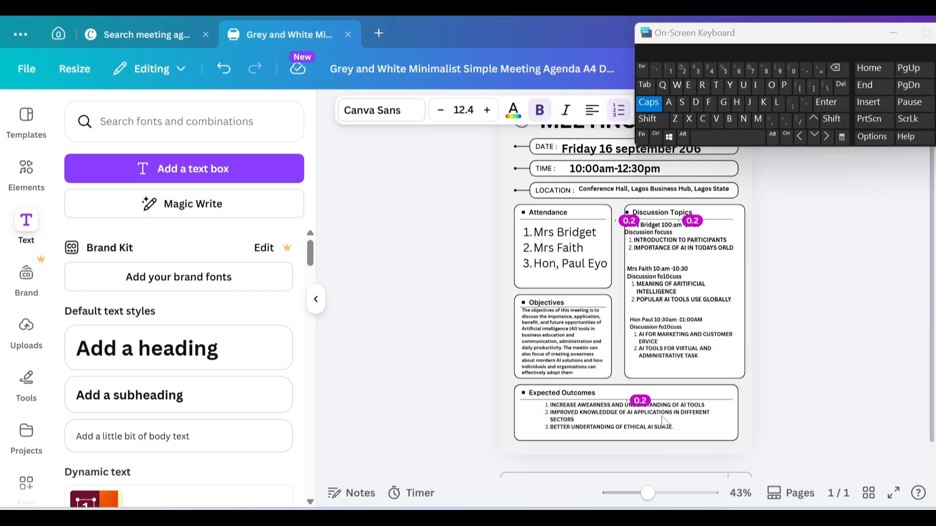
pyautogui.press('Left')
pyautogui.press('Left')
pyautogui.press('Left')
pyautogui.press('Left')
pyautogui.press('Left')
pyautogui.press('Left')
pyautogui.press('Left')
pyautogui.press('Left')
pyautogui.press('Left')
pyautogui.press('Left')
pyautogui.press('Left')
pyautogui.press('Left')
pyautogui.press('Left')
pyautogui.press('Left')
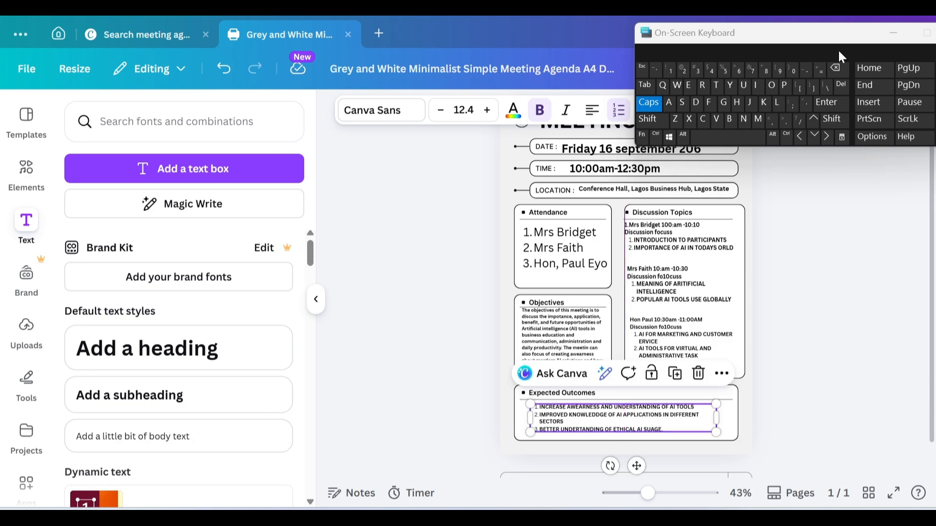
pyautogui.click(893, 36)
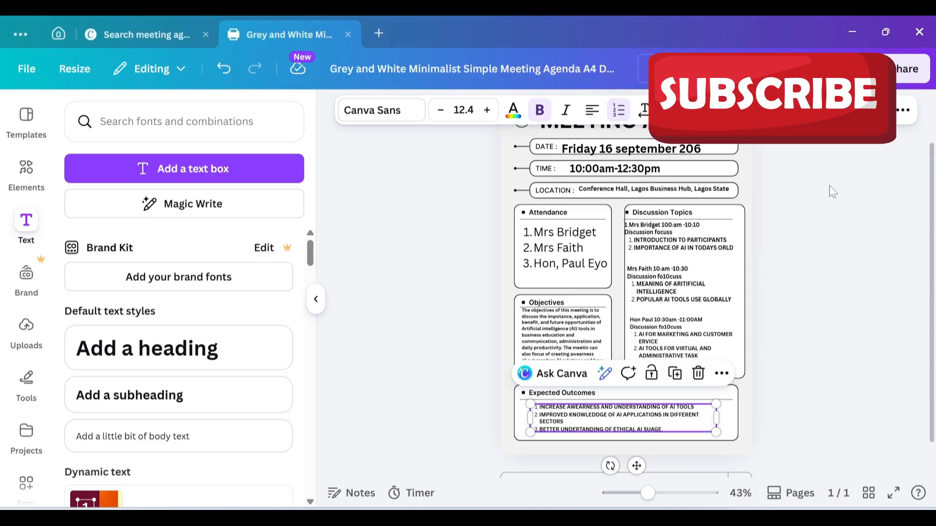
pyautogui.click(830, 186)
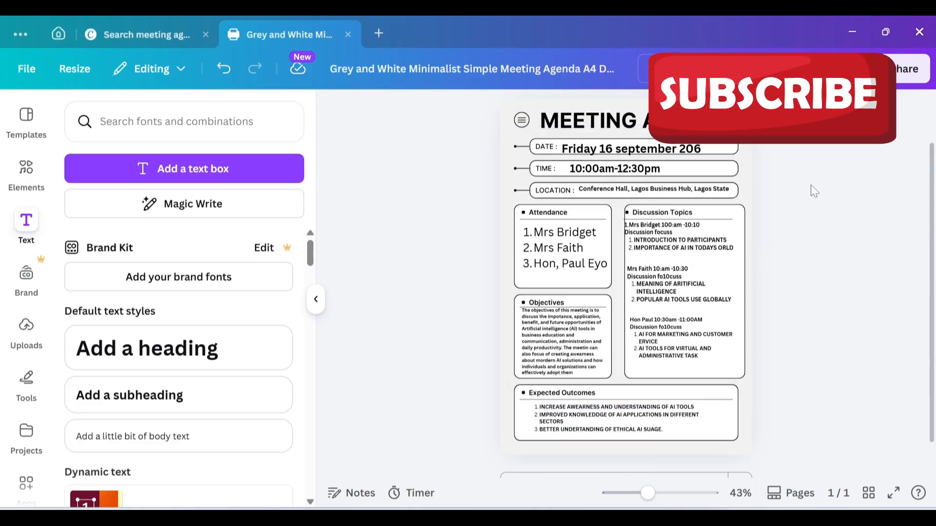
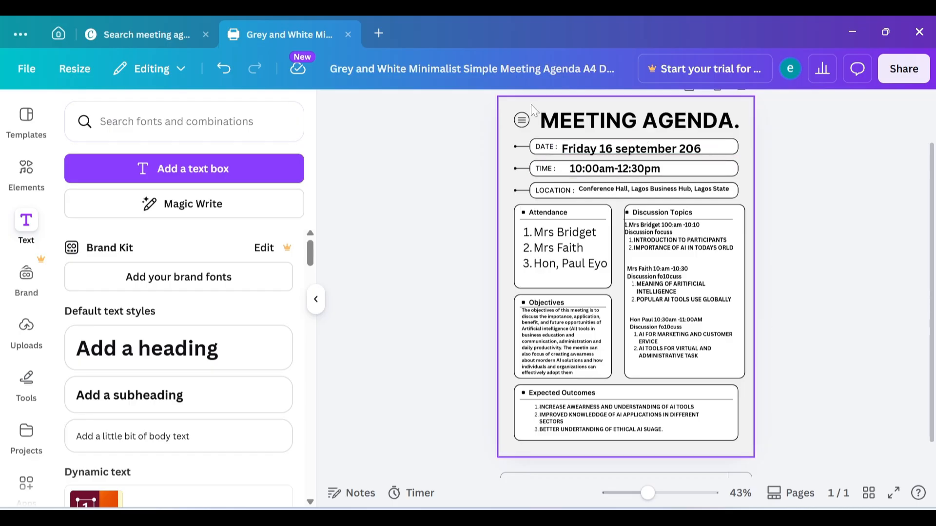
# Step: Select the whole agenda page so its background can be edited
pyautogui.click(532, 108)
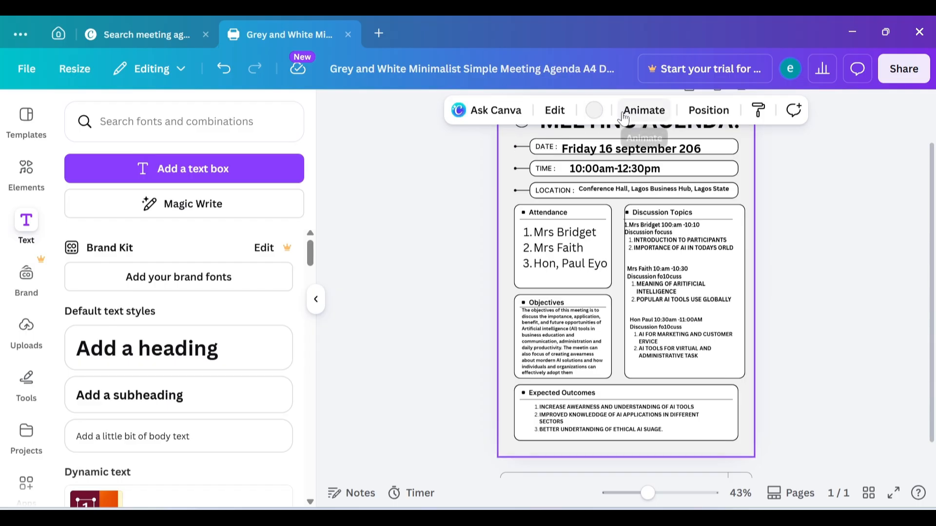
# Step: Try violet, red and darker grey page backgrounds, settling on medium Gray #737373
pyautogui.click(603, 117)
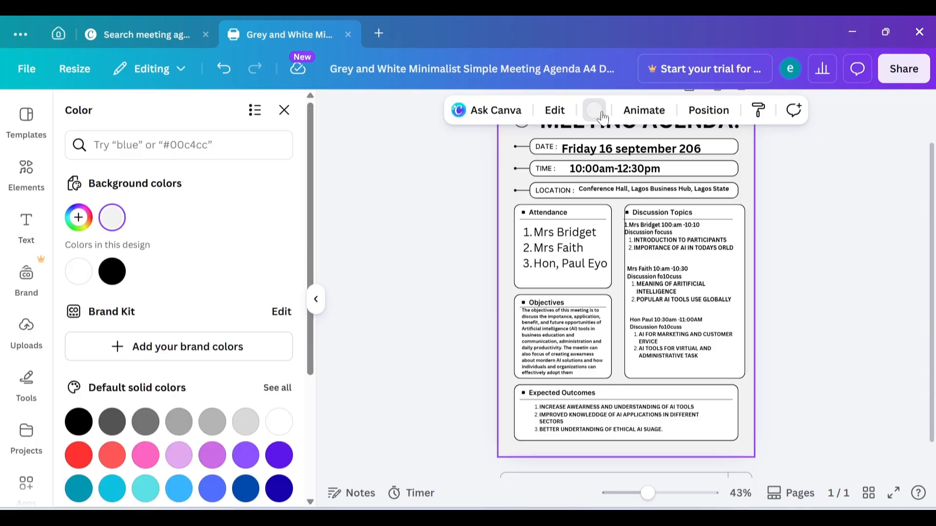
pyautogui.click(148, 429)
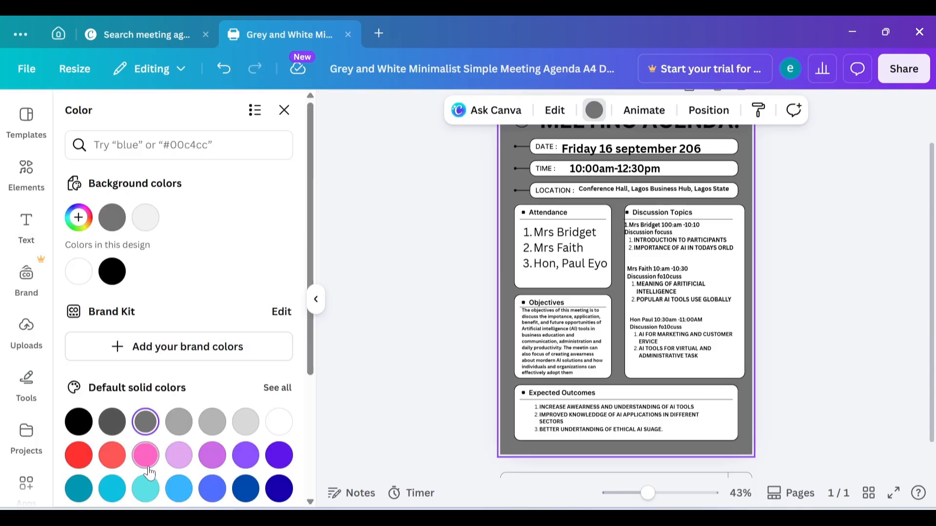
pyautogui.click(280, 455)
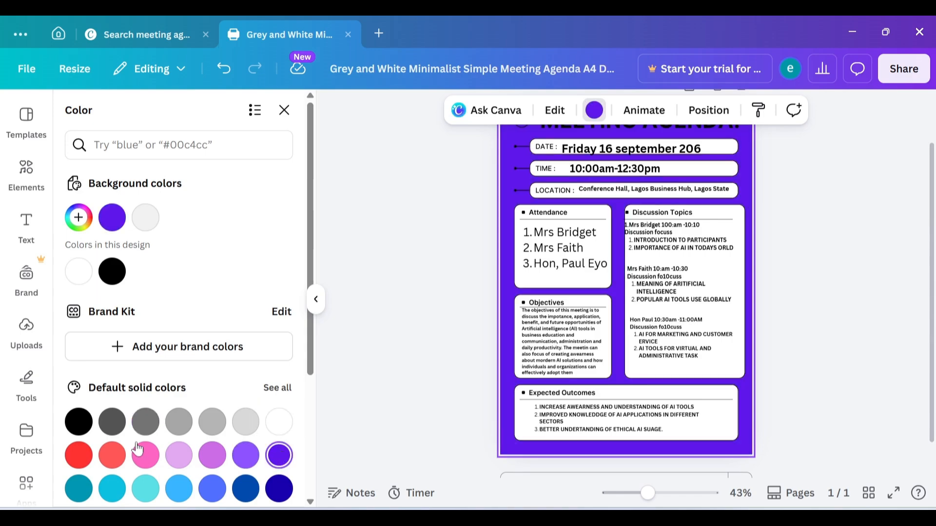
pyautogui.click(80, 456)
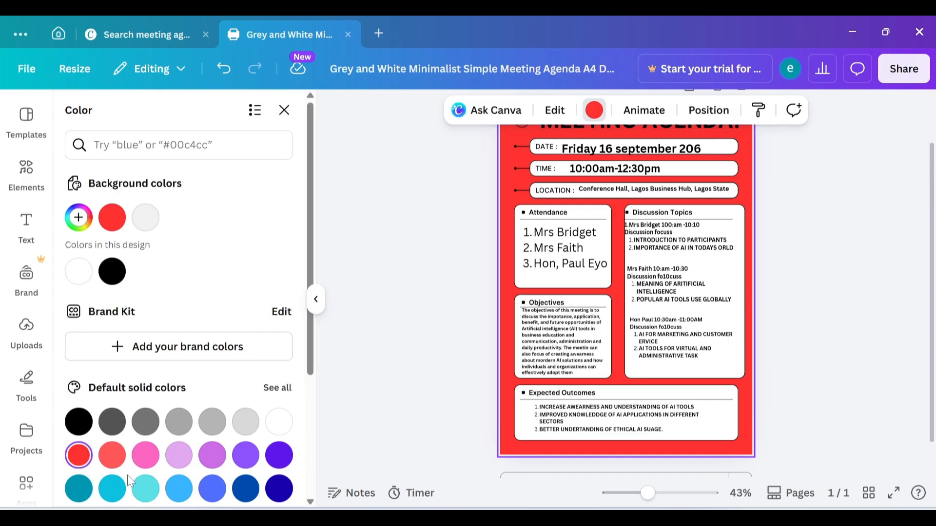
pyautogui.click(146, 422)
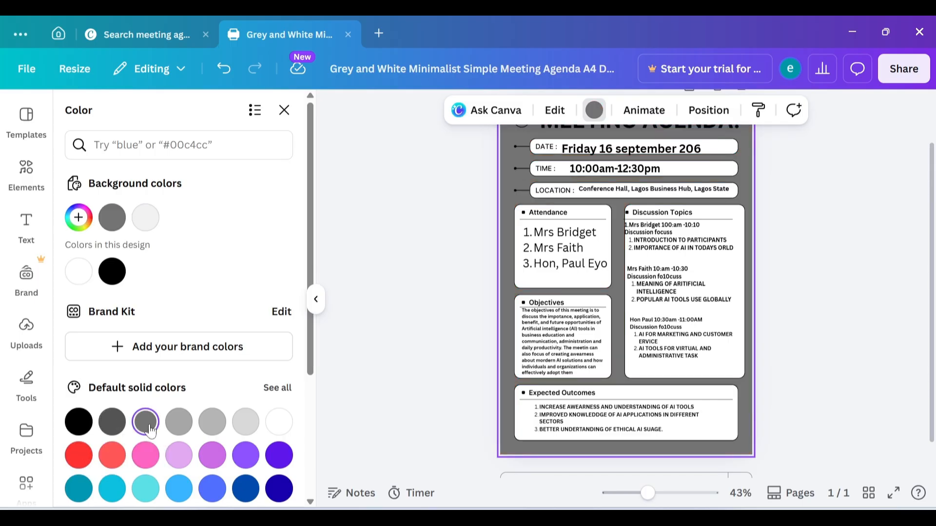
pyautogui.click(126, 428)
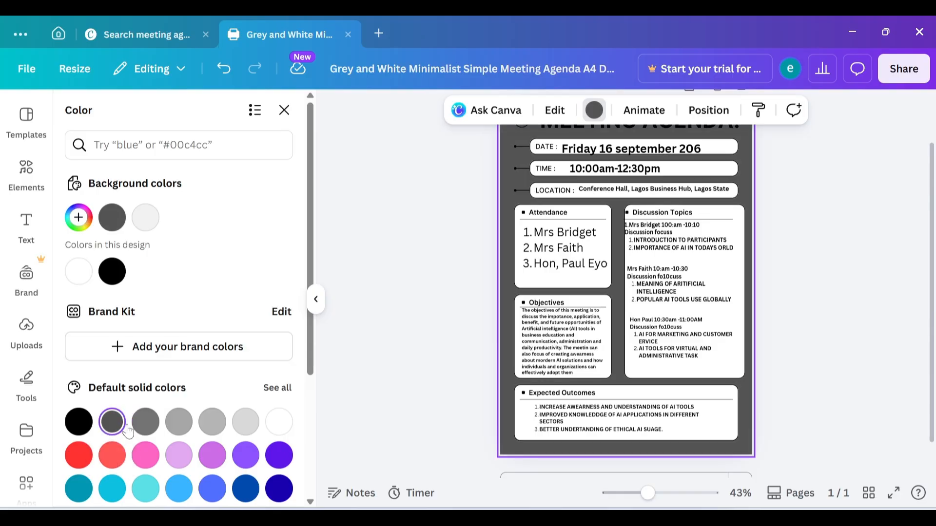
pyautogui.click(144, 421)
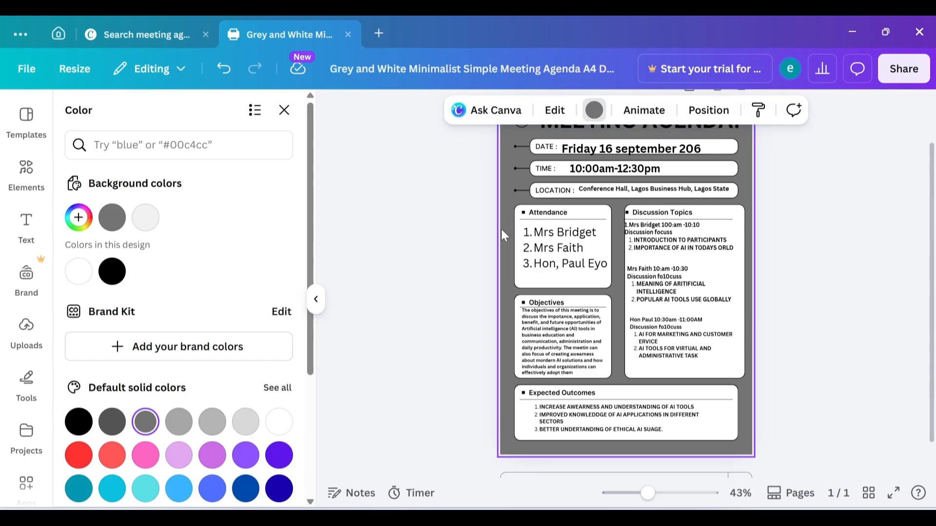
pyautogui.click(606, 234)
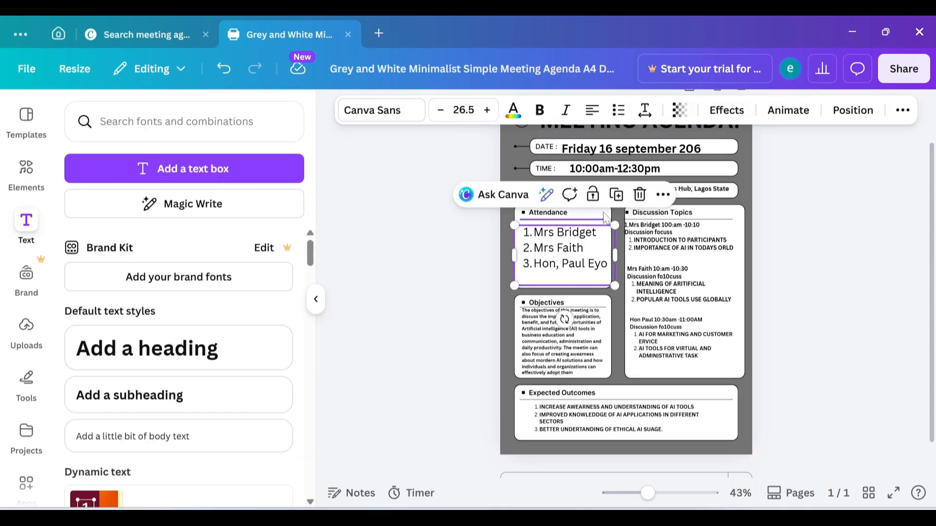
pyautogui.click(531, 287)
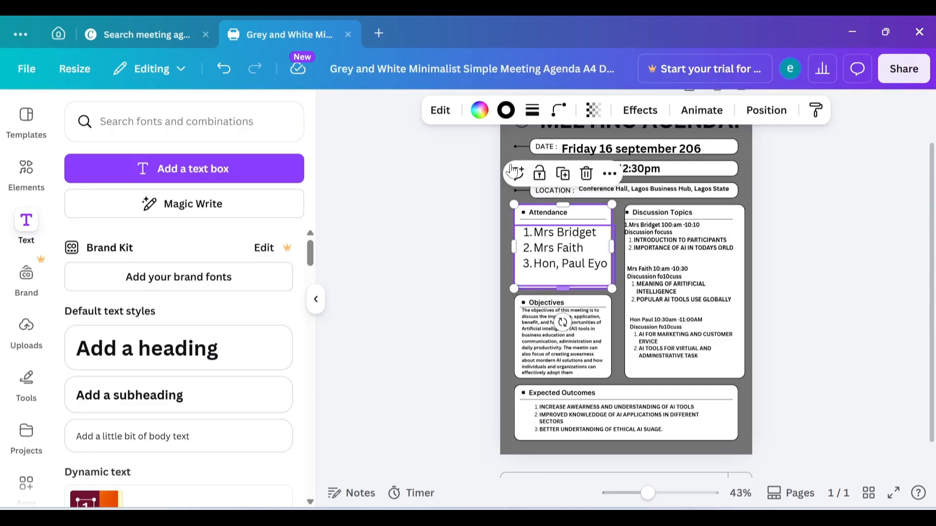
pyautogui.click(480, 111)
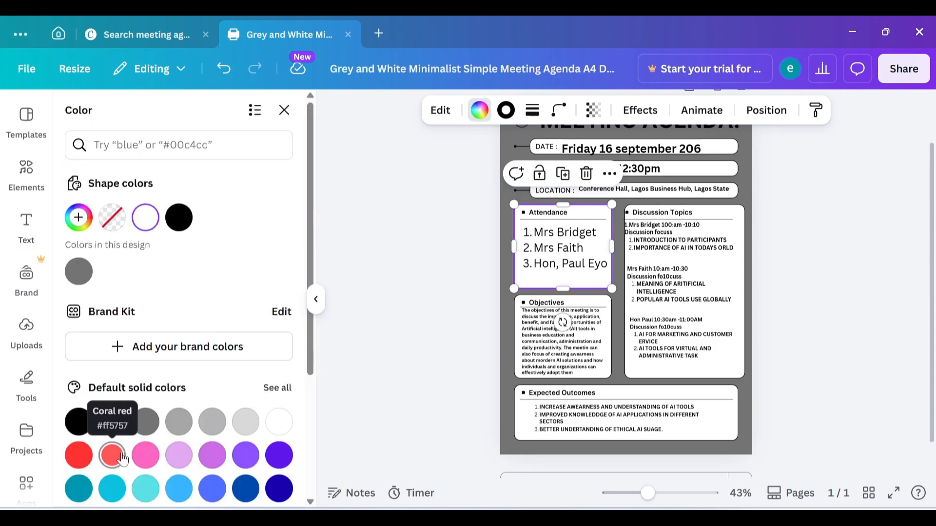
pyautogui.click(214, 457)
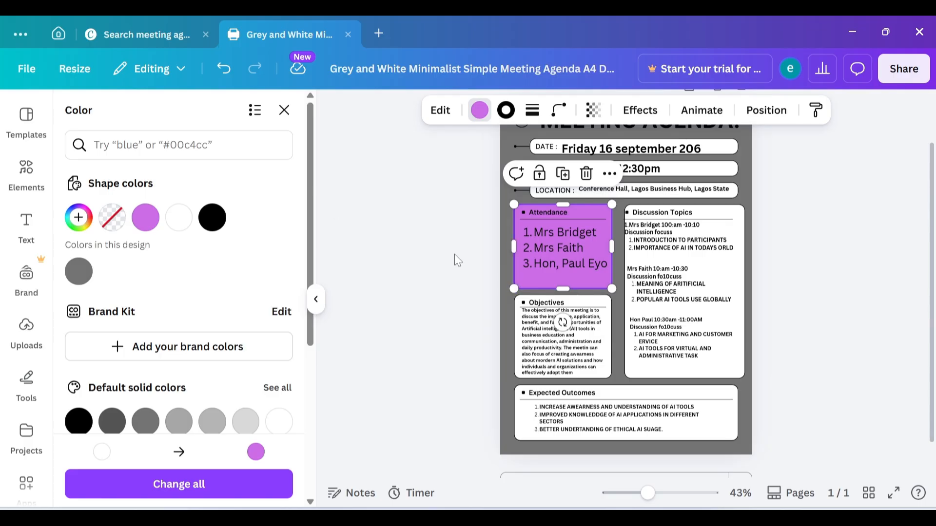
pyautogui.hotkey('ctrl', 'z')
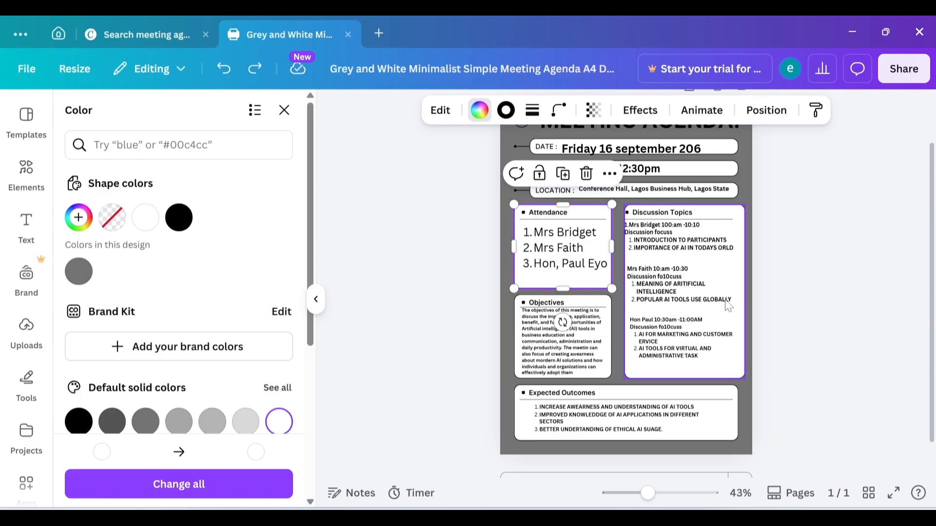
# Step: Enlarge the three Discussion Topics text blocks by their corner handles, the last to size 13.5
pyautogui.click(744, 398)
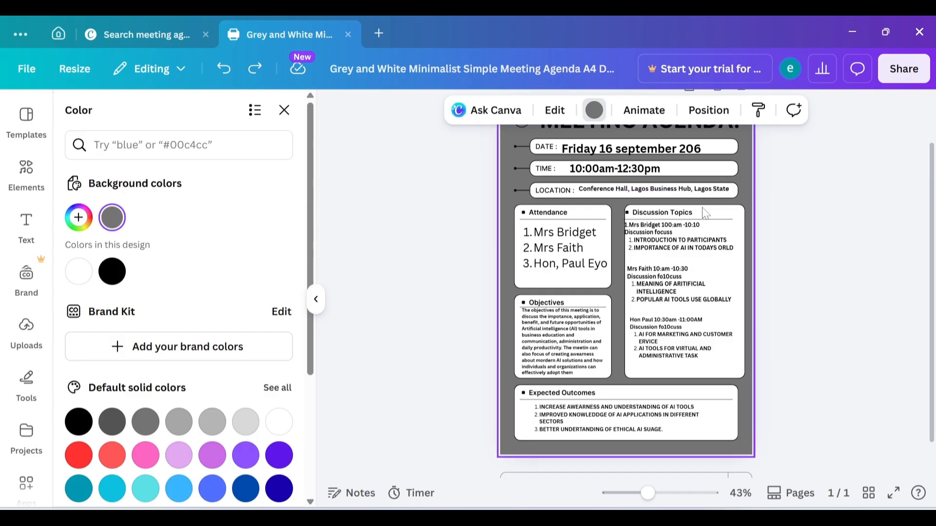
pyautogui.click(690, 238)
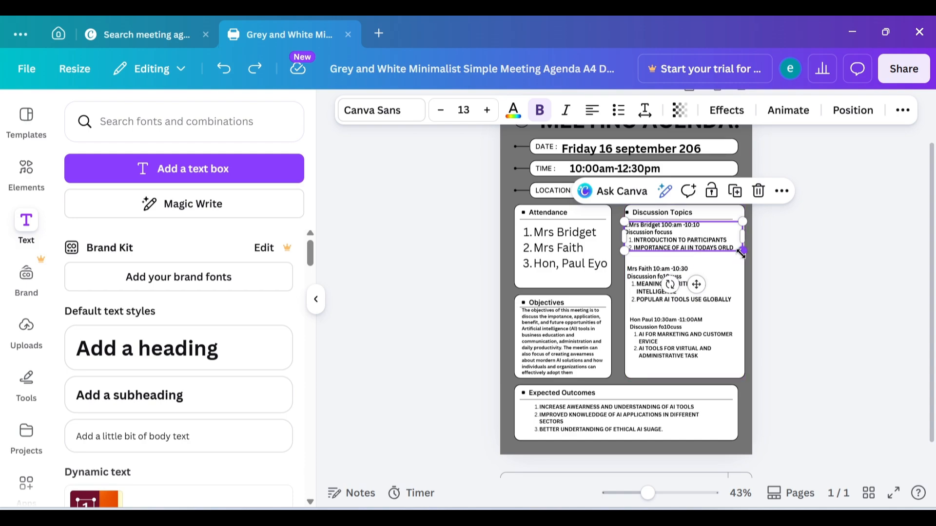
pyautogui.moveTo(741, 253); pyautogui.dragTo(747, 282)
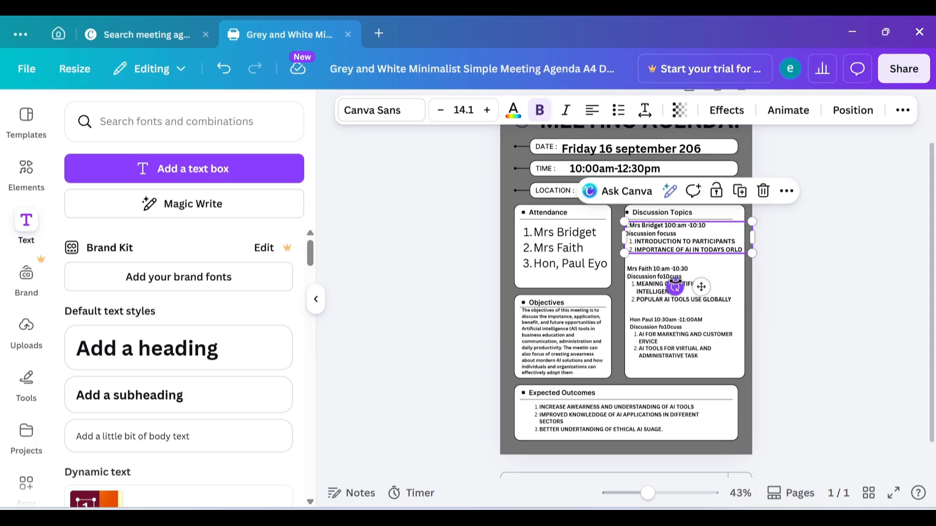
pyautogui.click(741, 285)
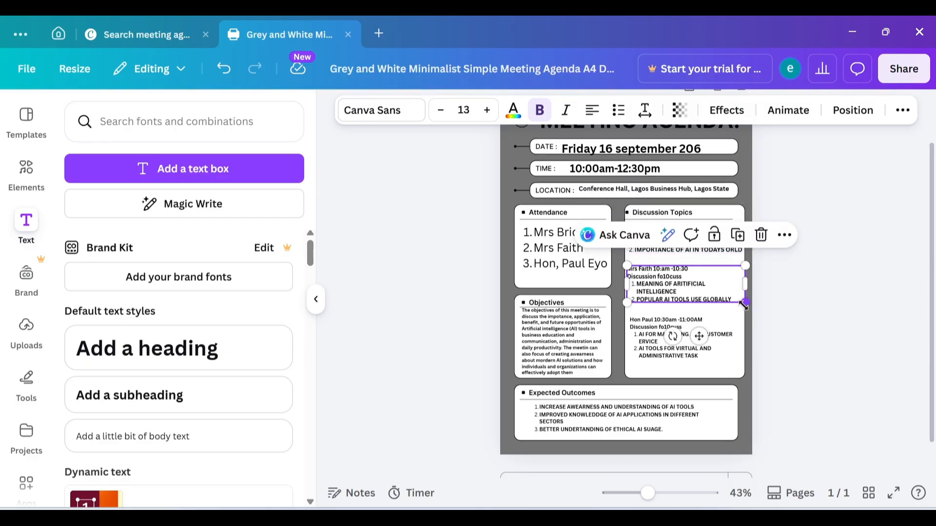
pyautogui.moveTo(744, 305); pyautogui.dragTo(749, 317)
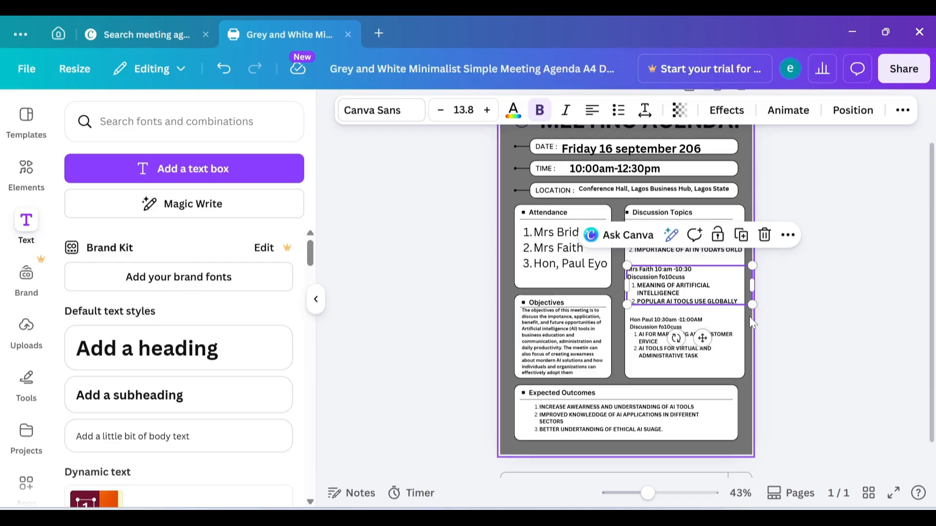
pyautogui.click(690, 357)
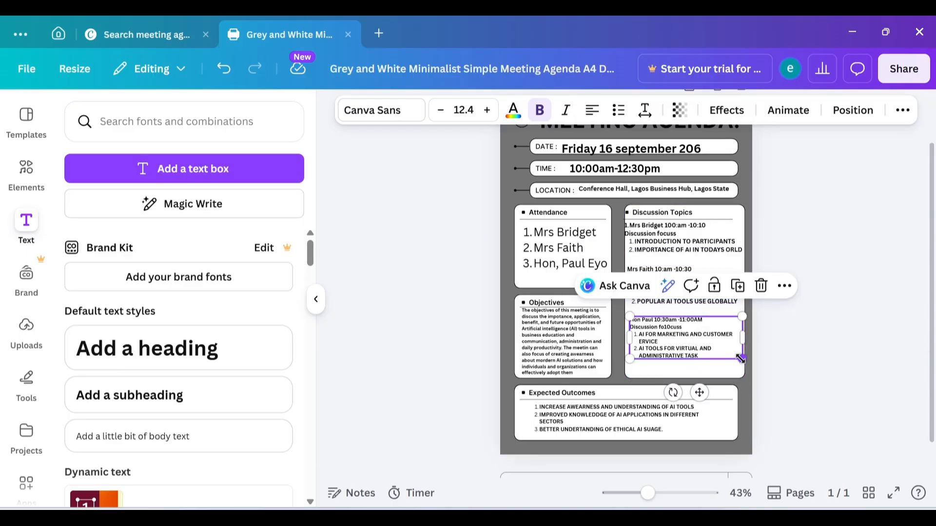
pyautogui.moveTo(740, 359); pyautogui.dragTo(752, 364)
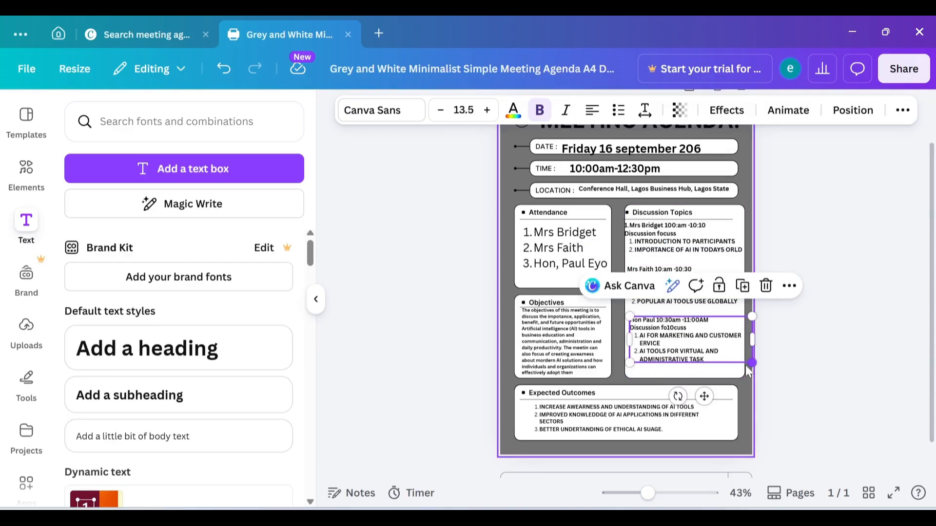
pyautogui.click(848, 335)
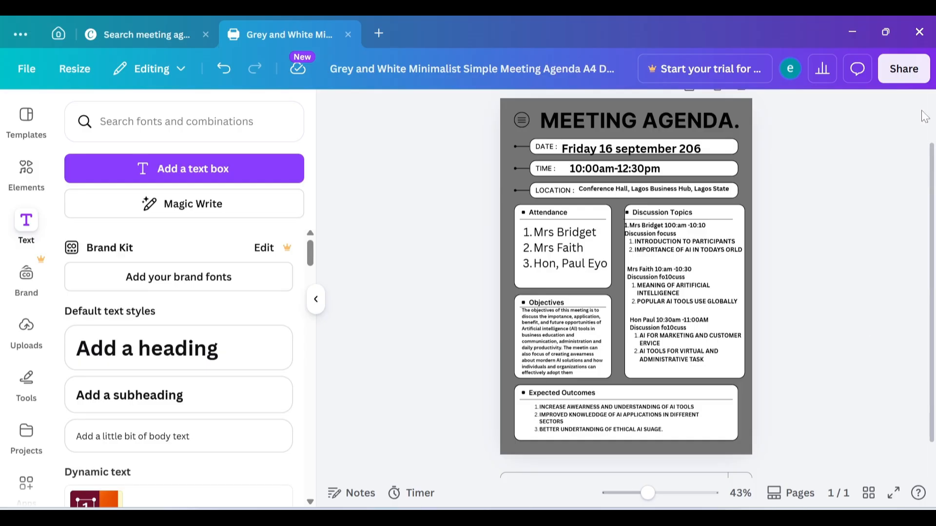
# Step: Set the design's link access to Anyone with the link, Can edit
pyautogui.click(918, 69)
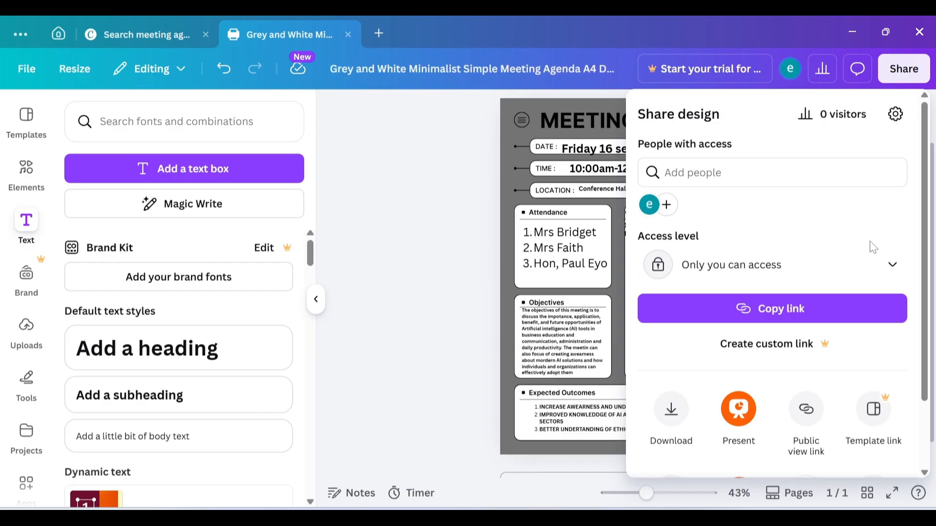
pyautogui.click(893, 266)
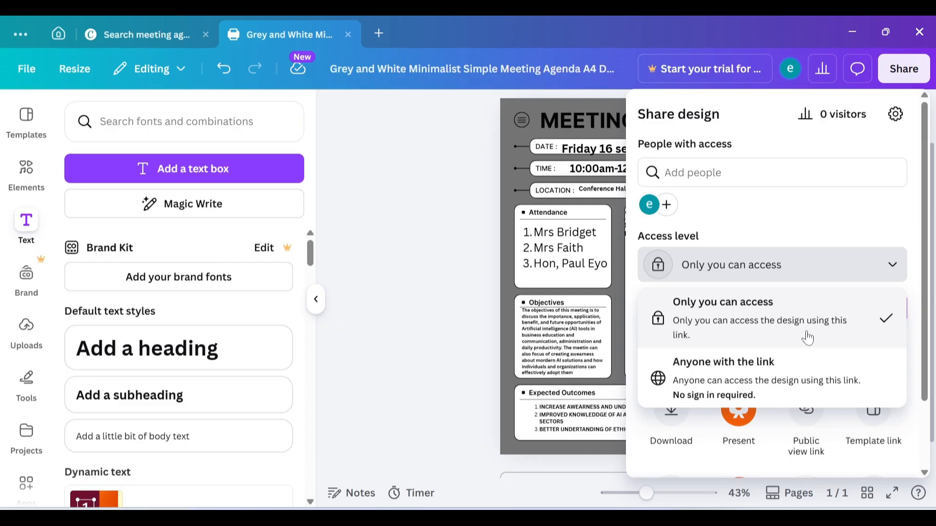
pyautogui.click(798, 373)
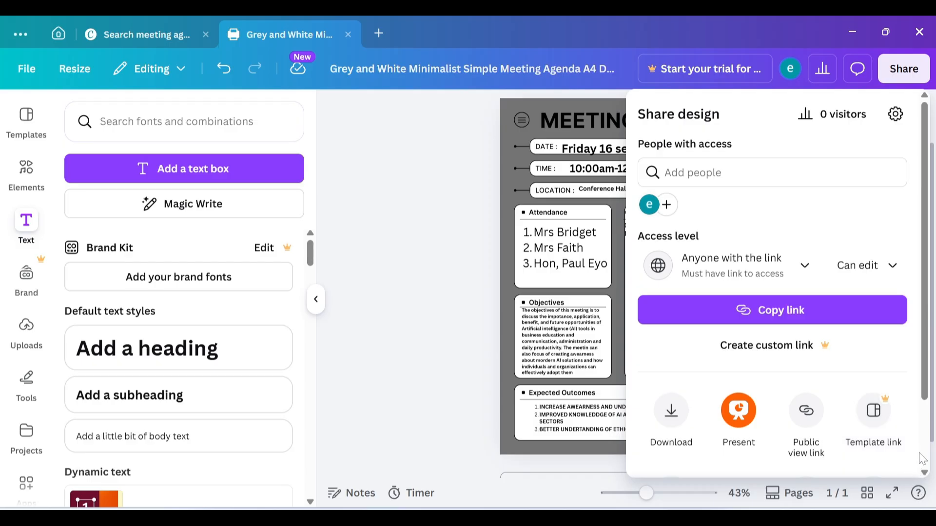
pyautogui.scroll(-2, 925, 477)
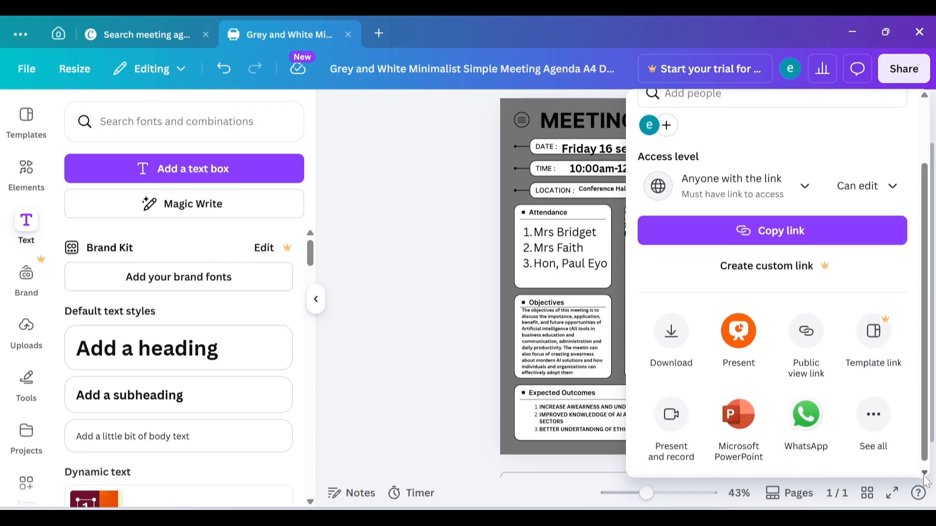
# Step: Choose MP4 Video as the download file type and tick Save download settings
pyautogui.click(676, 355)
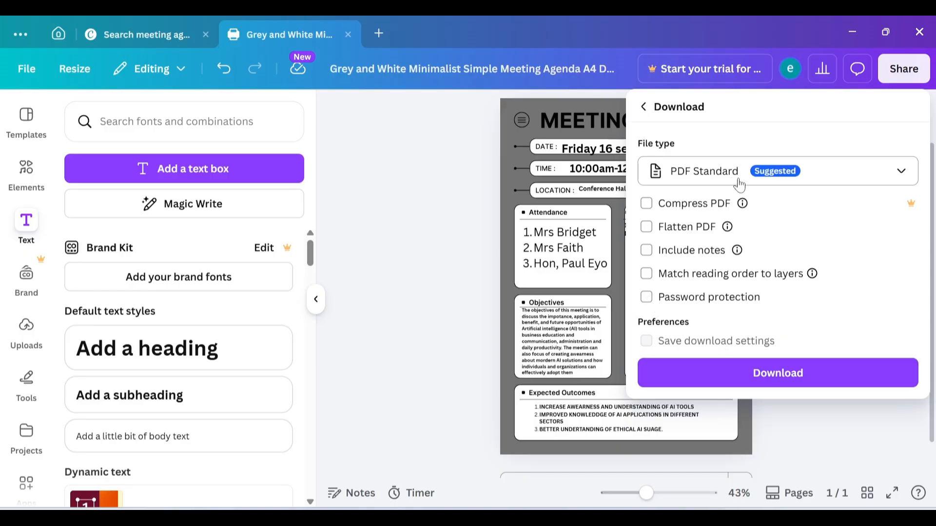
pyautogui.click(903, 174)
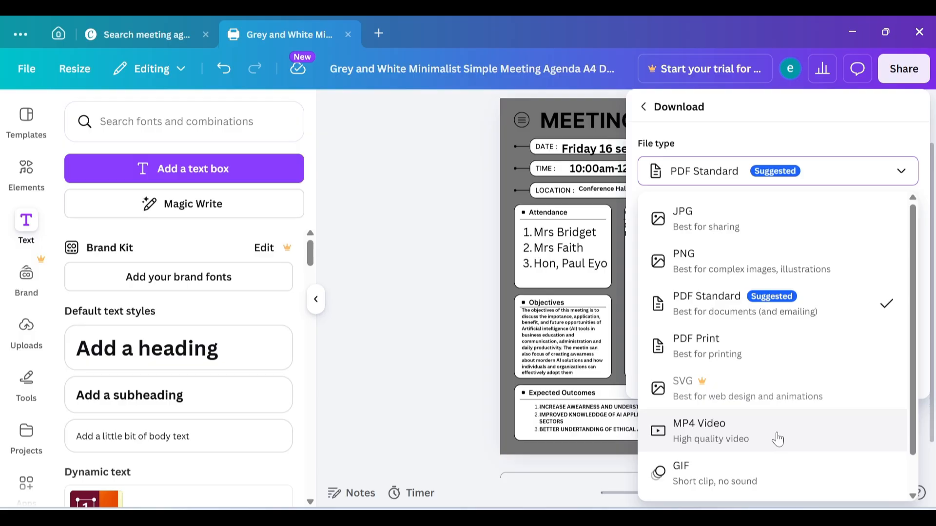
pyautogui.click(751, 429)
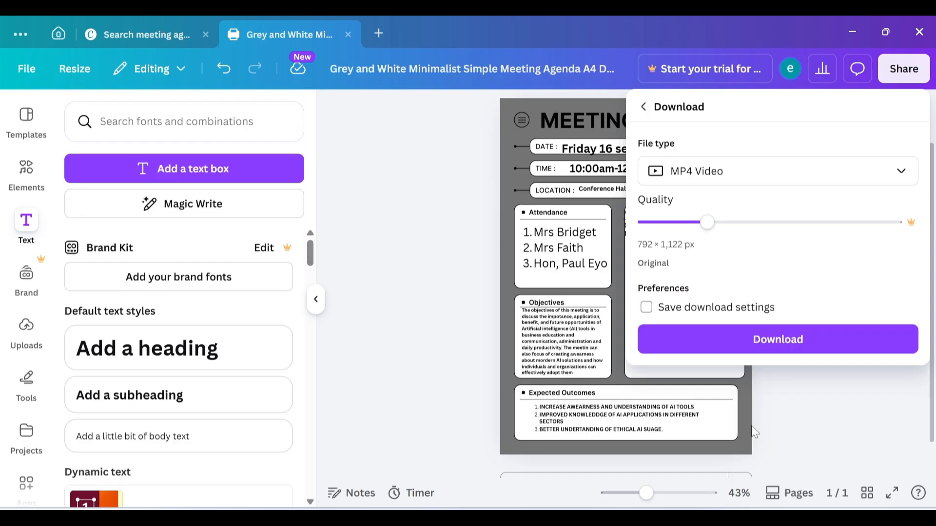
pyautogui.click(647, 308)
# Step: Download the video and save it to Downloads as MEETINAGENDA
pyautogui.click(731, 340)
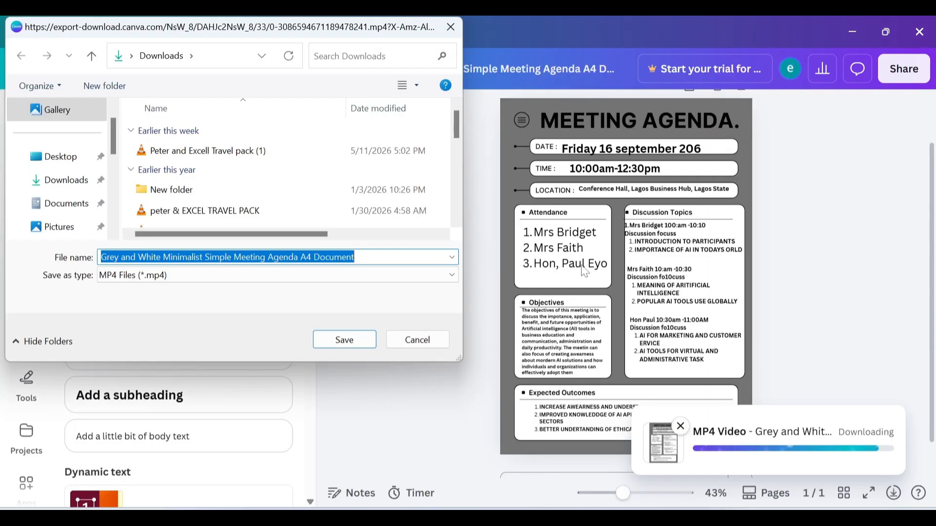
pyautogui.press('End')
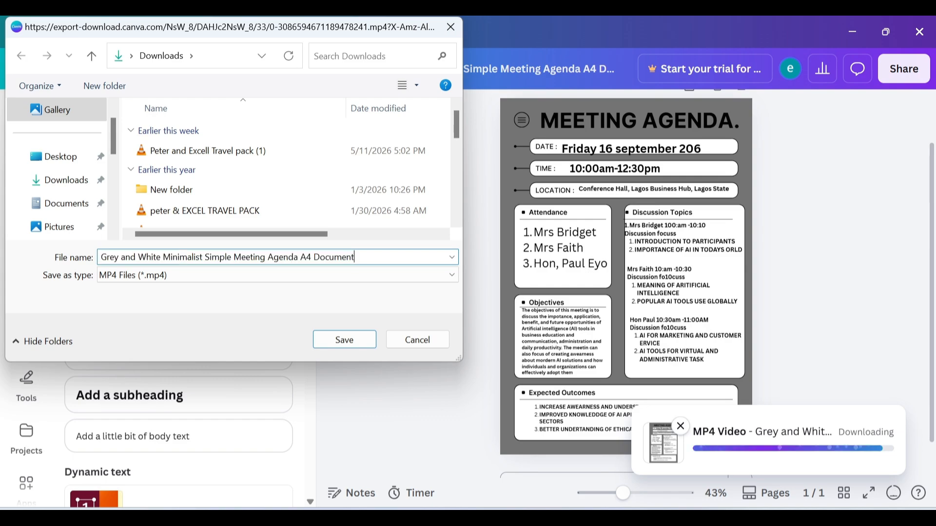
pyautogui.press('BackSpace')
pyautogui.press('BackSpace')
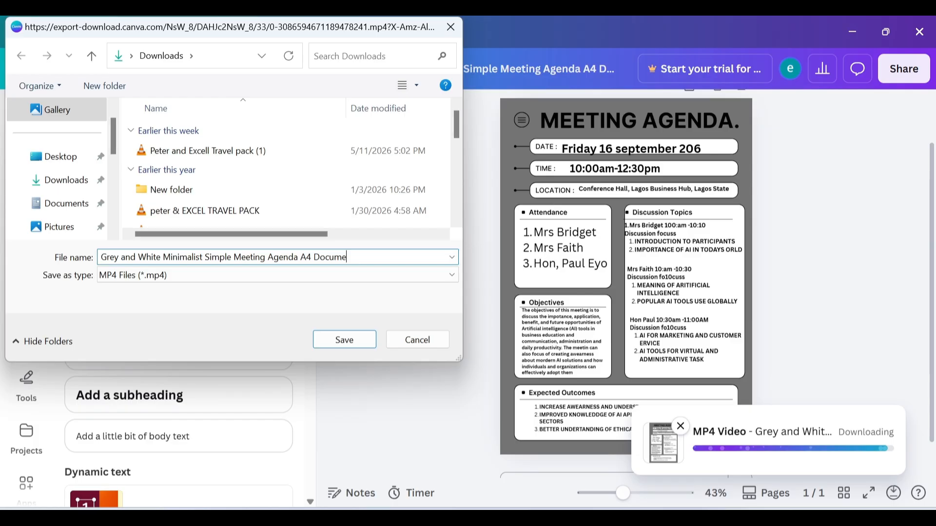
pyautogui.press('BackSpace')
pyautogui.press('BackSpace')
pyautogui.press('BackSpace')
pyautogui.press('BackSpace')
pyautogui.press('BackSpace')
pyautogui.press('BackSpace')
pyautogui.press('BackSpace')
pyautogui.press('BackSpace')
pyautogui.press('BackSpace')
pyautogui.press('BackSpace')
pyautogui.press('BackSpace')
pyautogui.press('BackSpace')
pyautogui.press('BackSpace')
pyautogui.press('BackSpace')
pyautogui.press('BackSpace')
pyautogui.press('BackSpace')
pyautogui.press('BackSpace')
pyautogui.press('BackSpace')
pyautogui.press('BackSpace')
pyautogui.press('BackSpace')
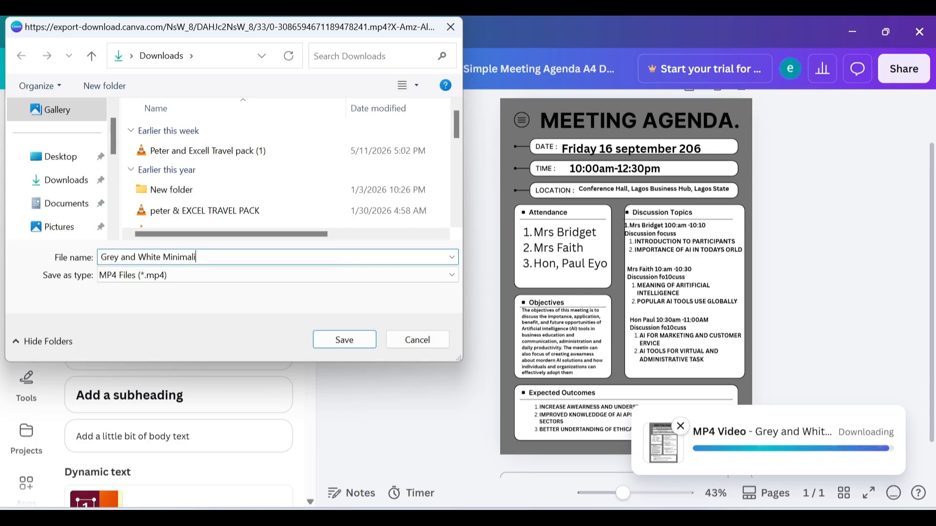
pyautogui.hotkey('ctrl', 'a')
pyautogui.write('MEET')
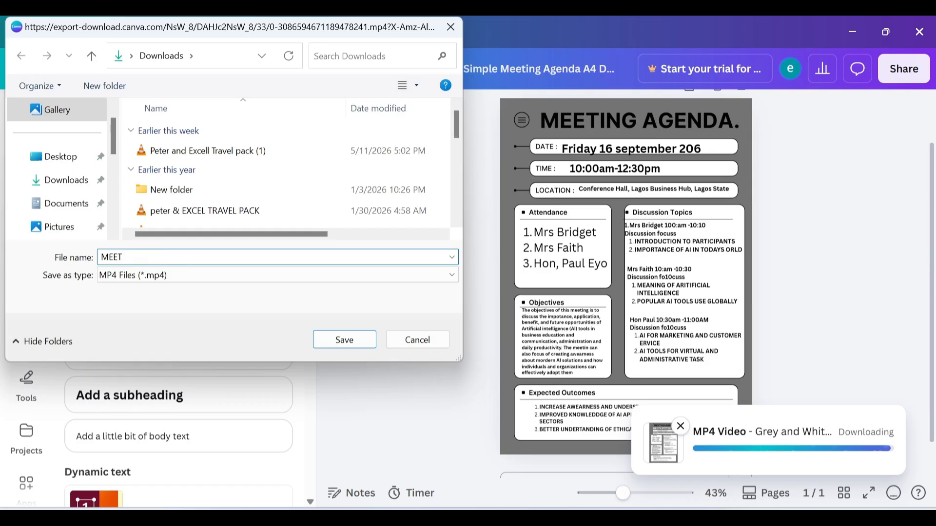
pyautogui.write('INAGENDA')
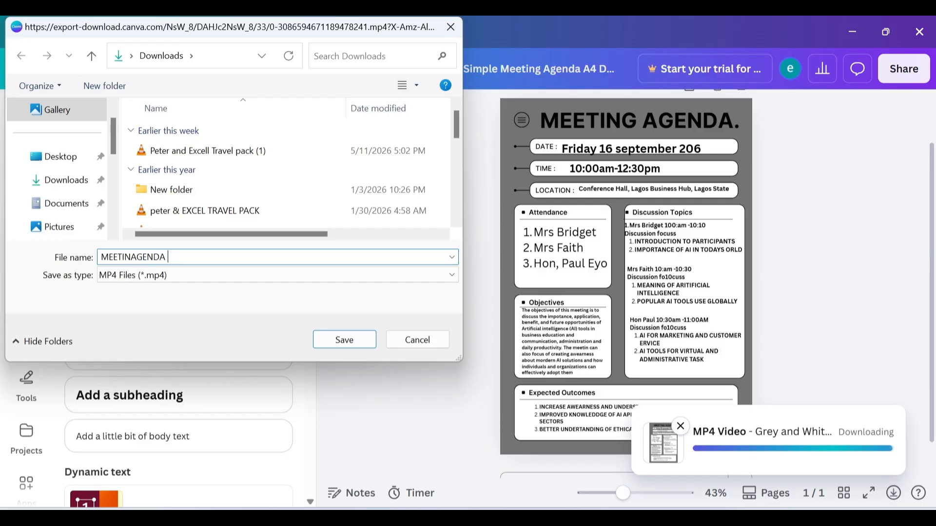
pyautogui.press('Return')
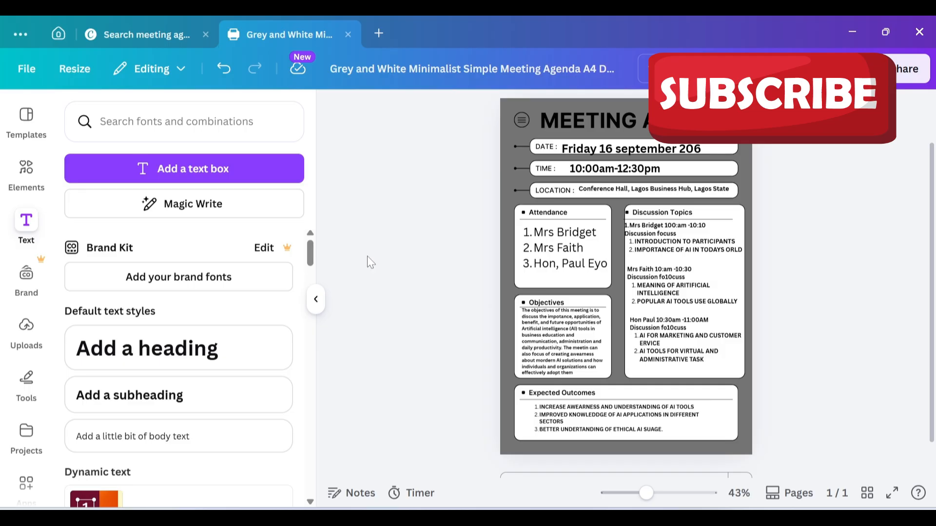
# Step: Download the agenda again as a PDF Standard file
pyautogui.click(908, 69)
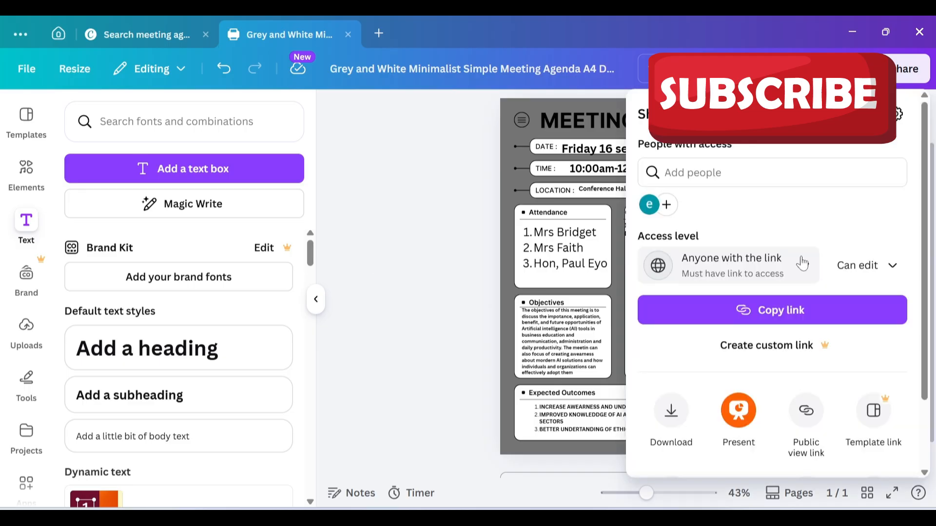
pyautogui.click(804, 268)
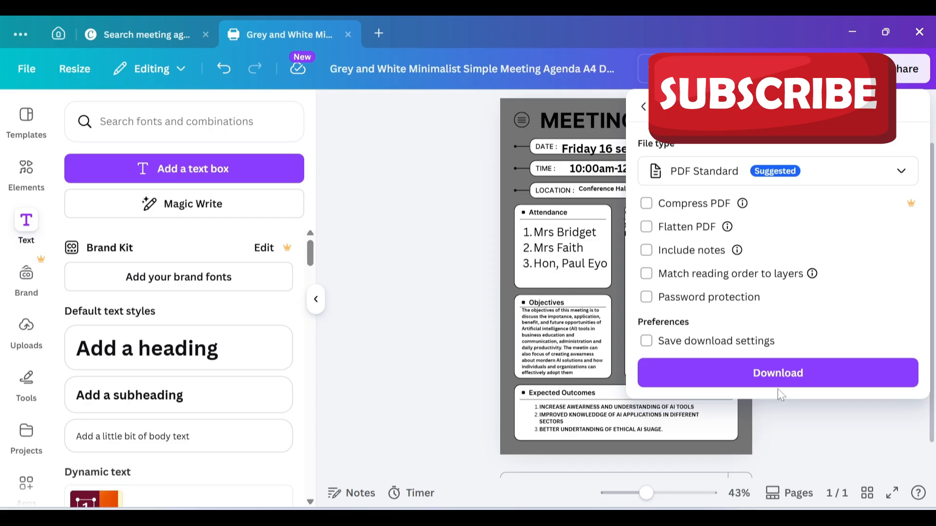
pyautogui.click(778, 383)
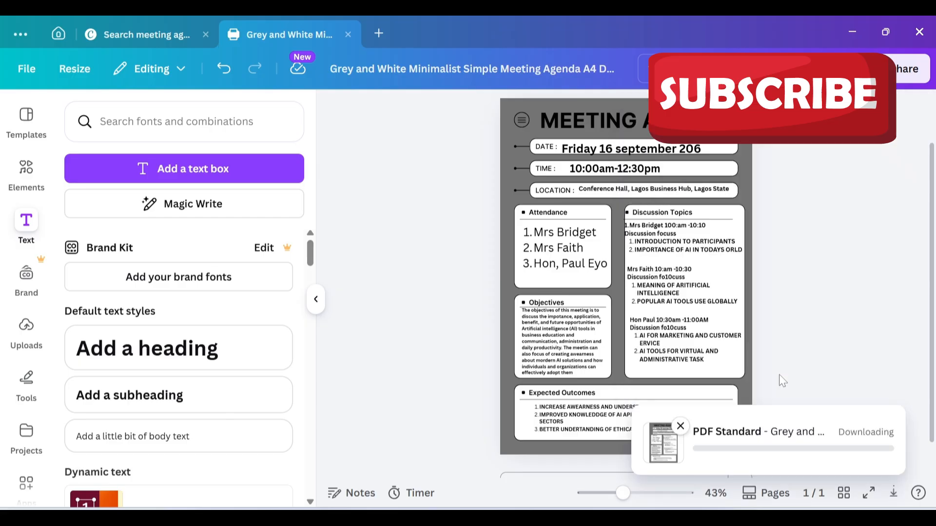